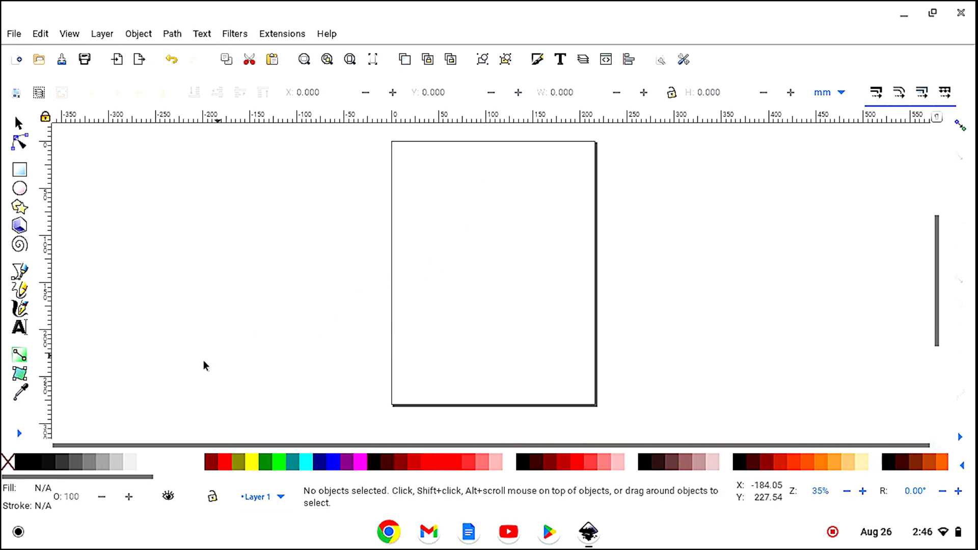
- Import tilted Franky.jpeg as an embedded image, with DPI taken from the file and automatic rendering mode
left_click(21, 434)
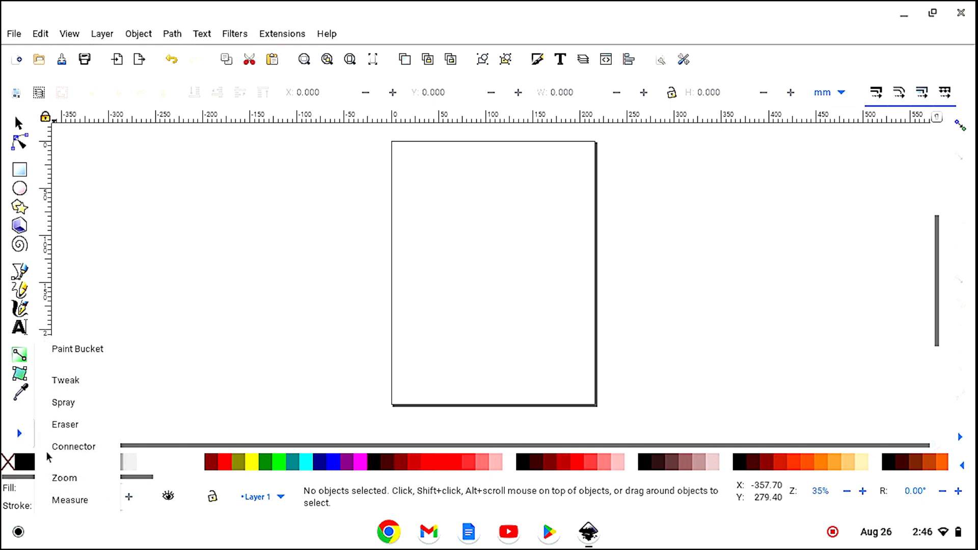
left_click(64, 477)
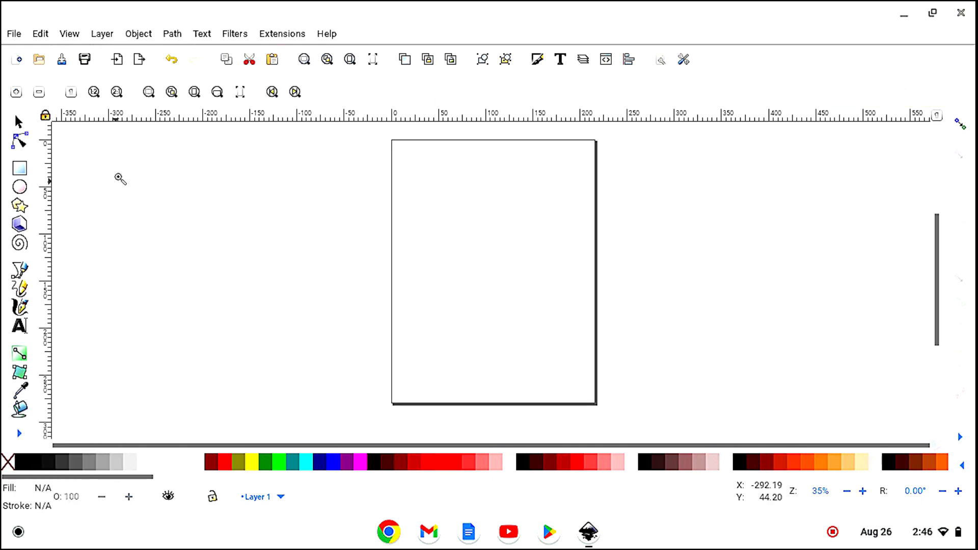
left_click(44, 95)
left_click(43, 95)
left_click(44, 95)
left_click(43, 95)
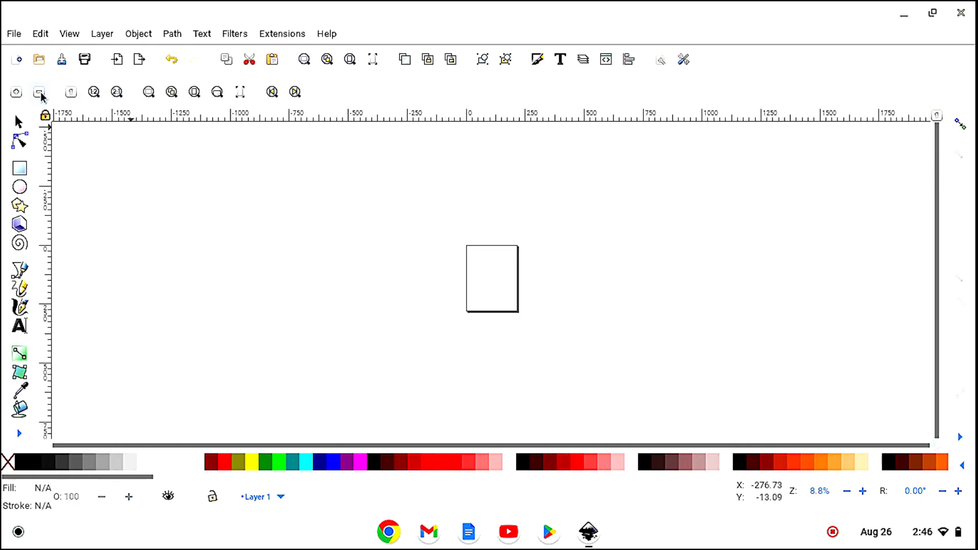
left_click(20, 123)
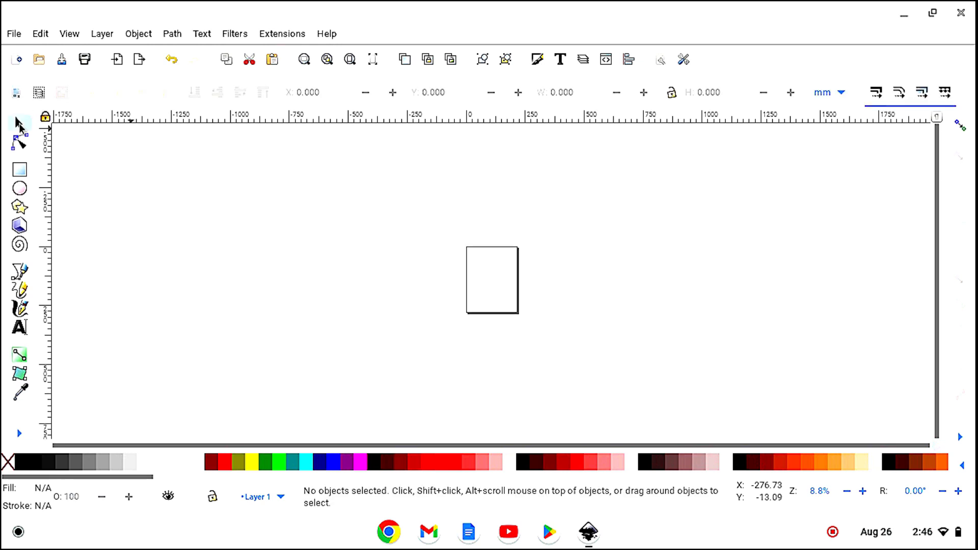
left_click(119, 59)
scroll(212, 359, "down", 3)
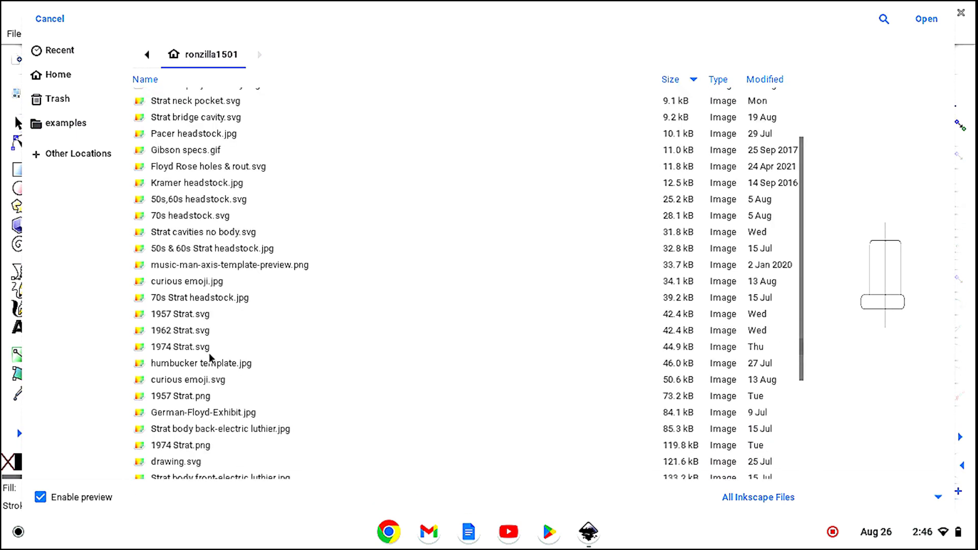
scroll(210, 358, "down", 5)
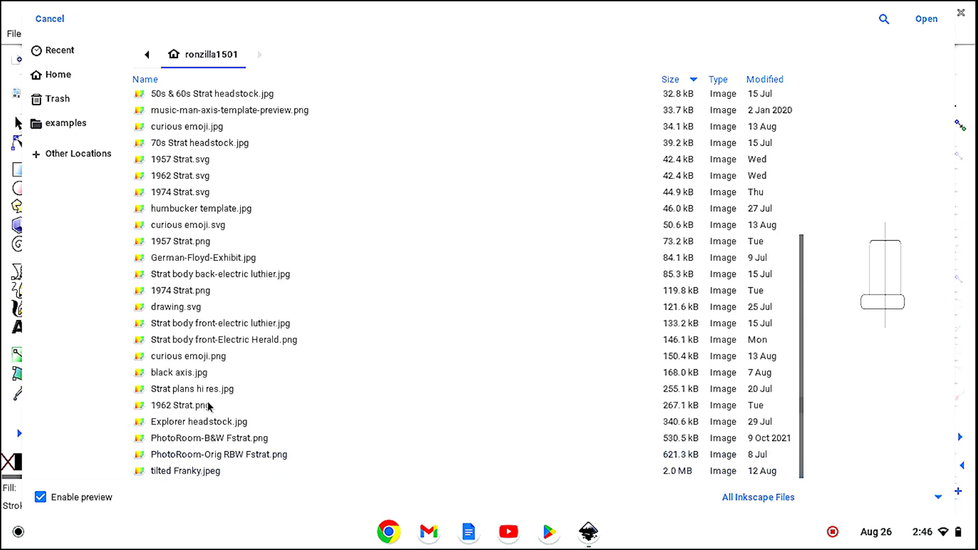
left_click(173, 471)
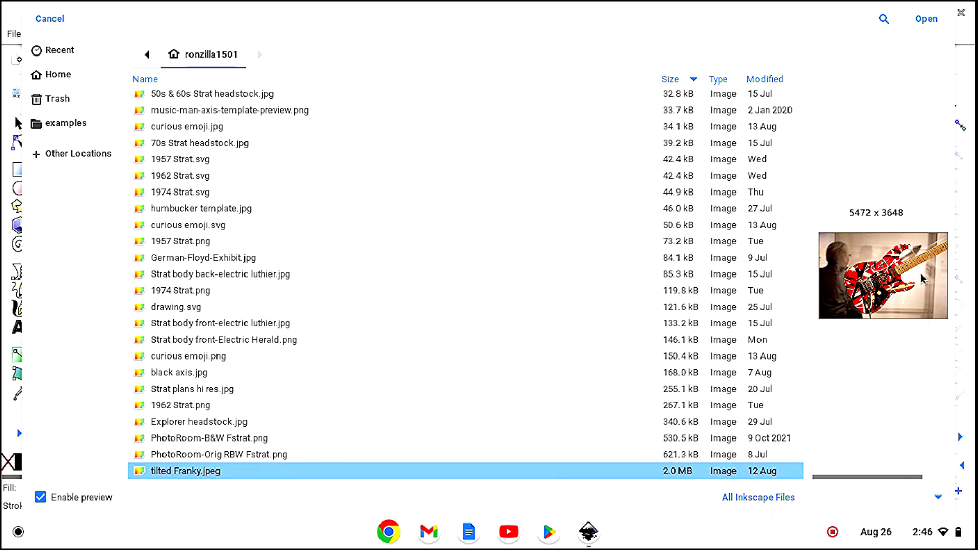
left_click(925, 19)
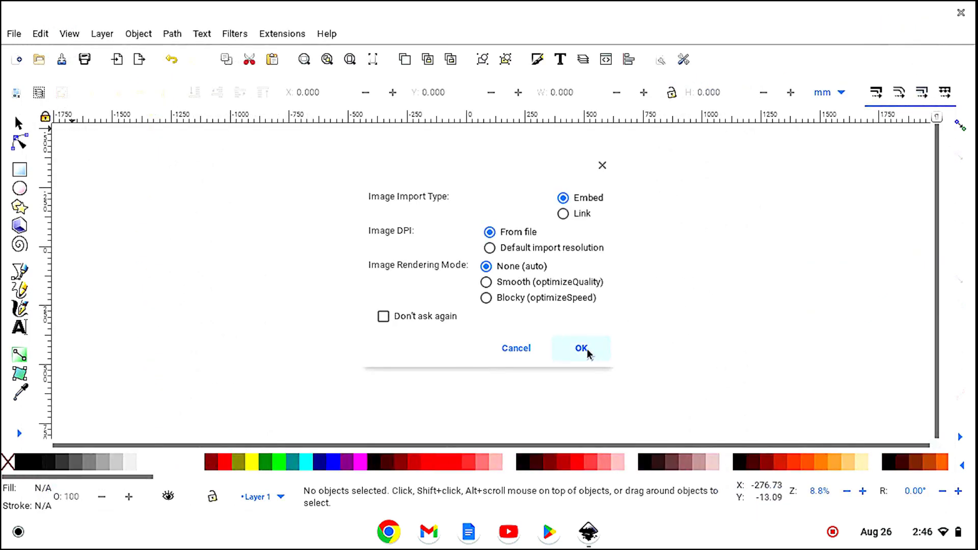
left_click(581, 349)
- Lock the width-to-height ratio for resizing objects
left_click(672, 94)
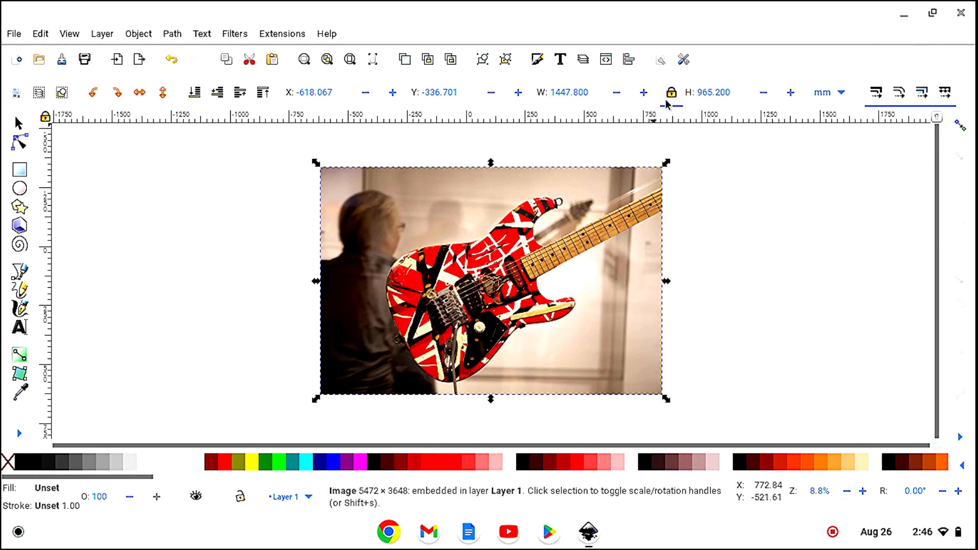
- Rotate the imported guitar photo until the neck stands vertical, and delete the photo
left_click(335, 380)
left_click_drag(316, 401, 496, 430)
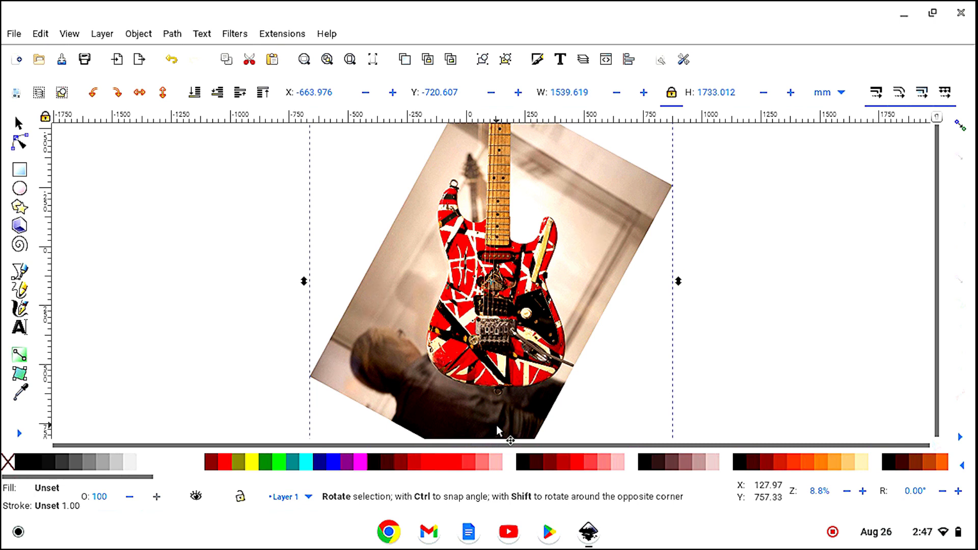
key("Delete")
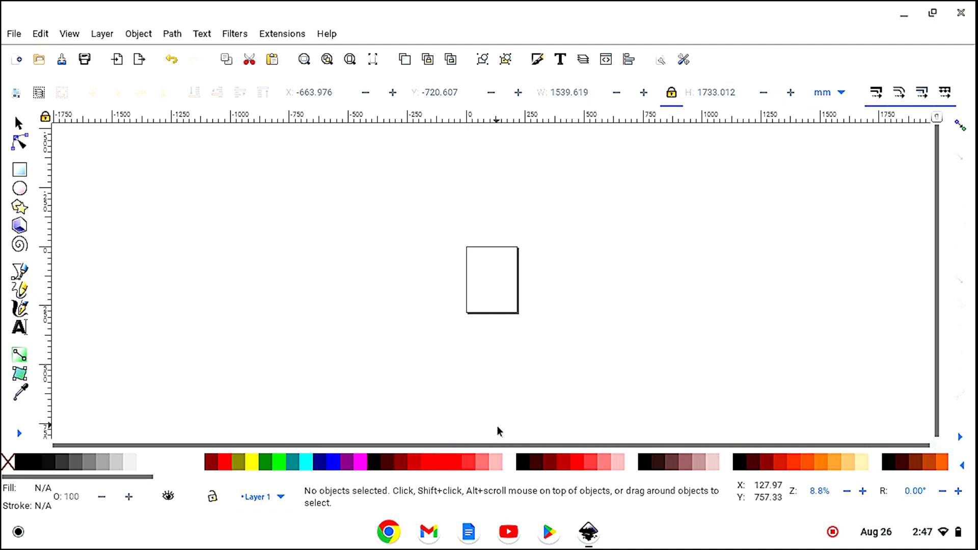
- Import PhotoRoom-Orig RBW Fstrat.png as an embedded image, with DPI taken from the file and automatic rendering mode
left_click(19, 433)
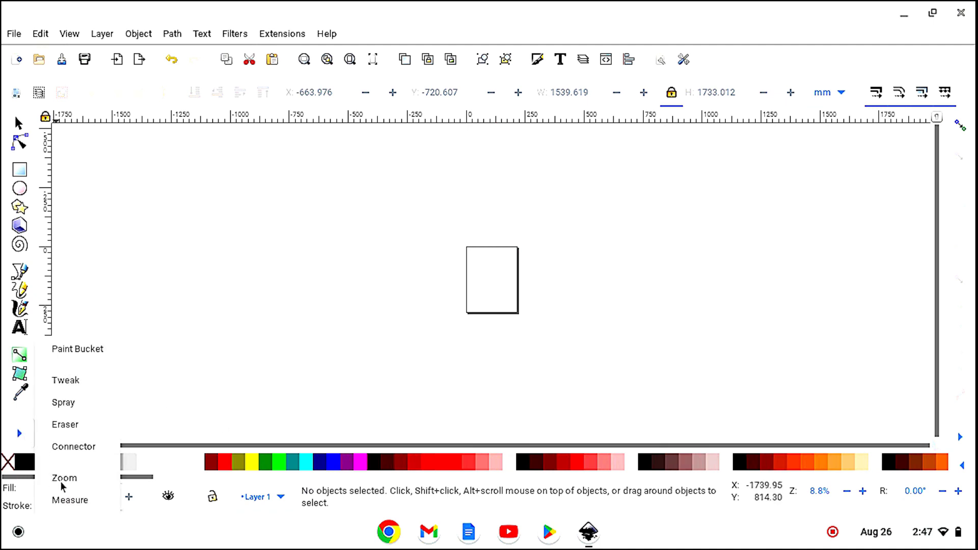
left_click(63, 477)
left_click(17, 92)
left_click(17, 92)
key("s")
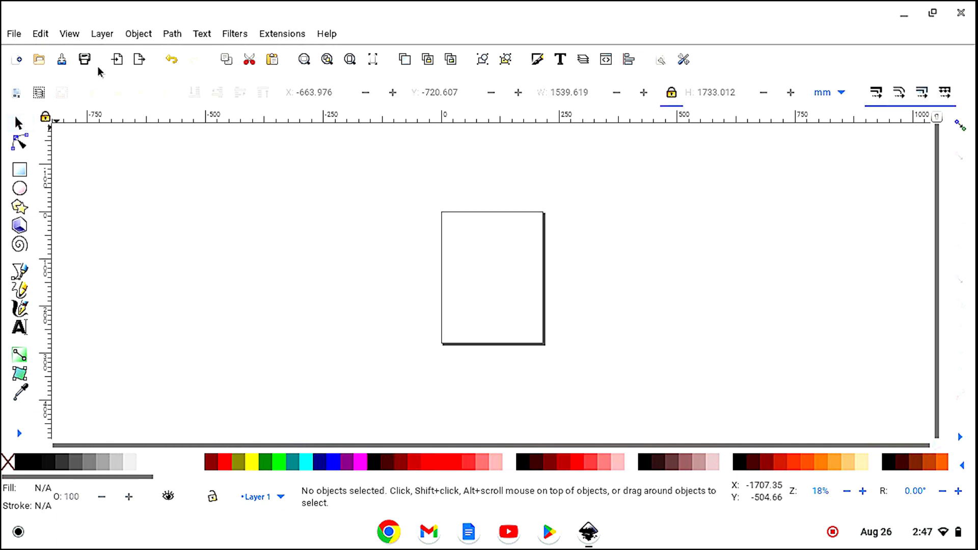
left_click(118, 59)
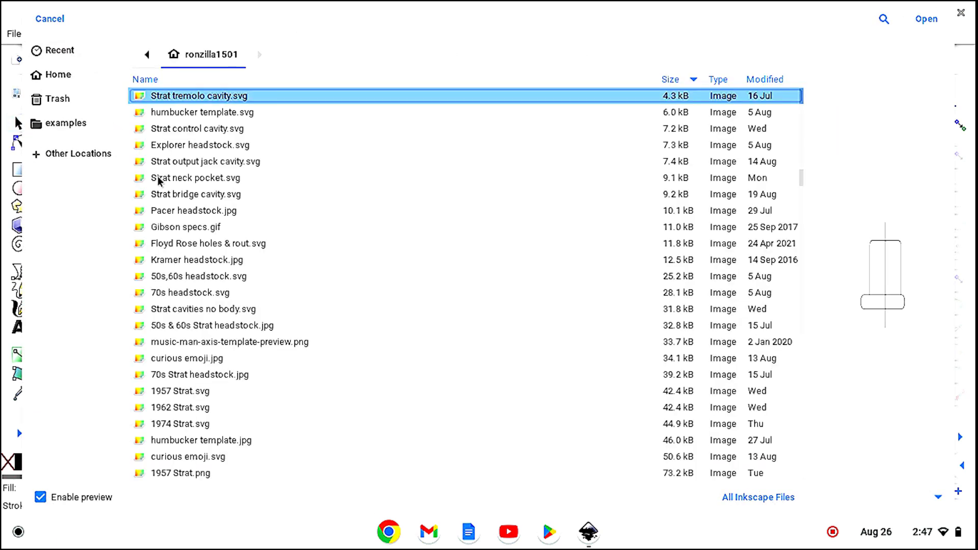
scroll(210, 279, "down", 3)
scroll(210, 279, "down", 5)
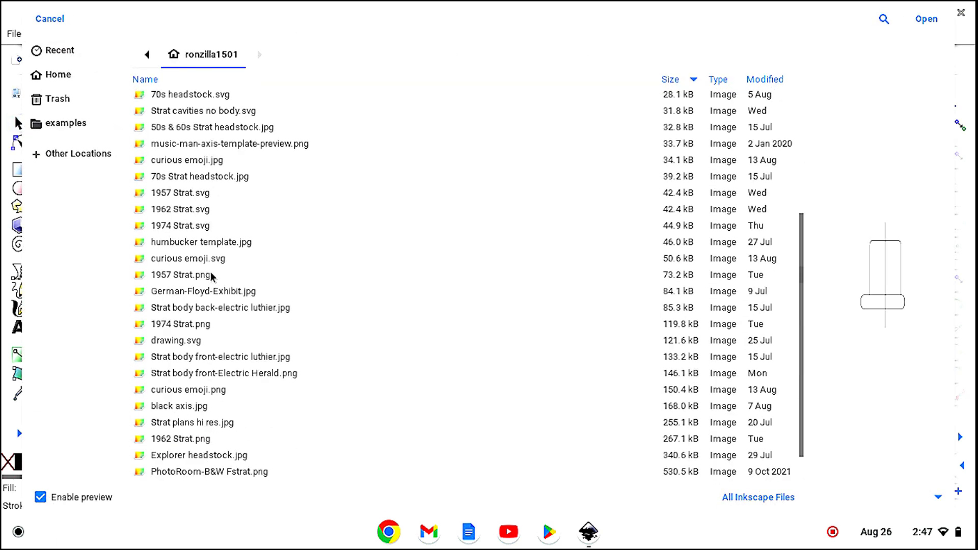
scroll(211, 277, "down", 1)
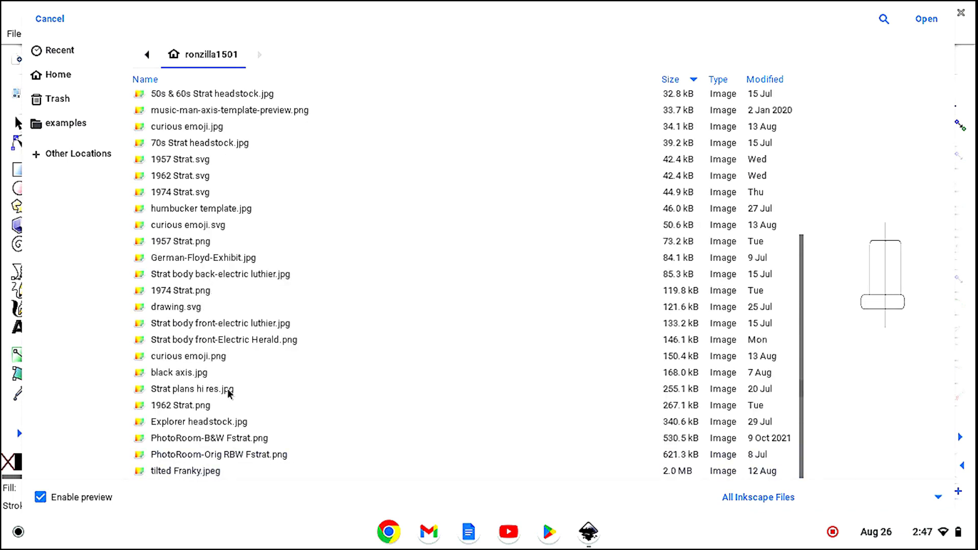
left_click(246, 454)
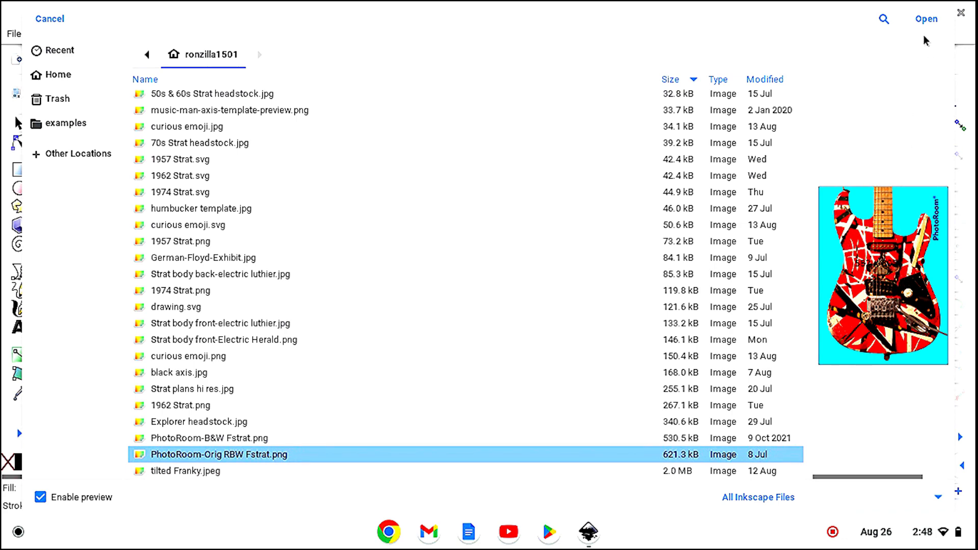
left_click(926, 19)
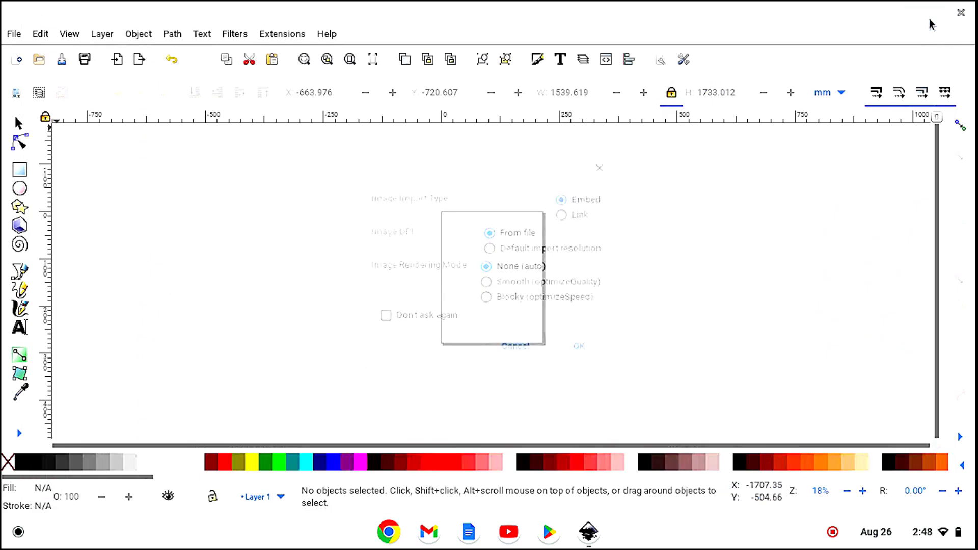
left_click(585, 347)
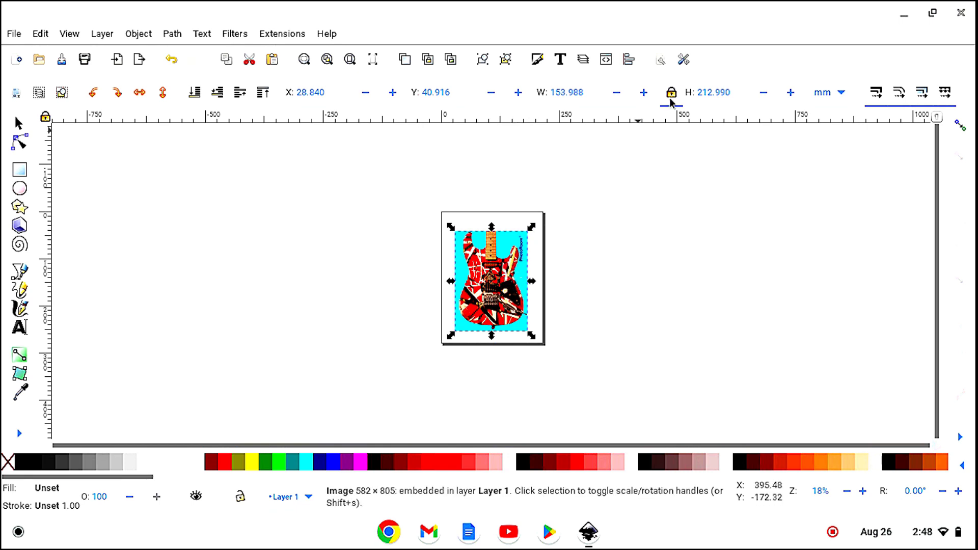
- Scale the guitar image proportionally to a height of 481 mm and move it to about X -261, Y -114 mm
left_click_drag(533, 225, 575, 208)
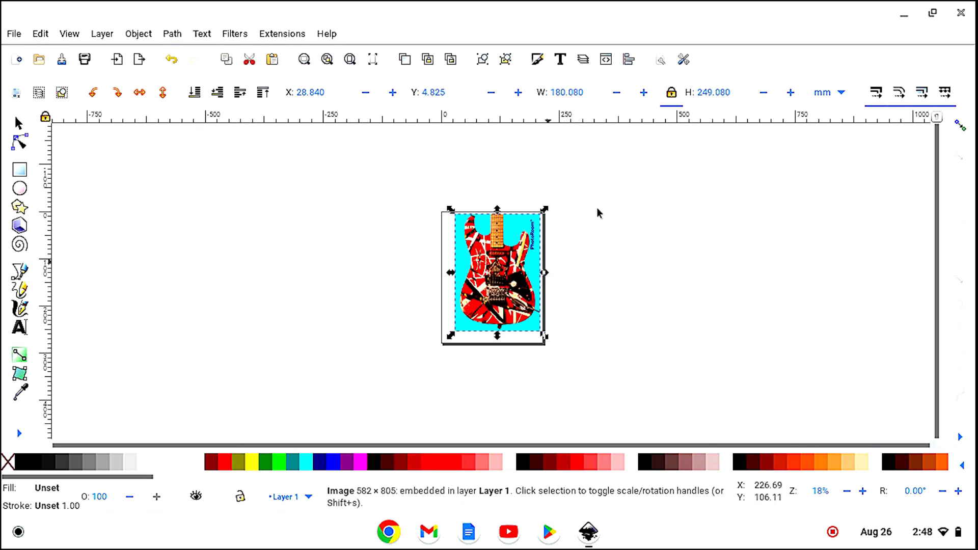
left_click_drag(735, 95, 695, 93)
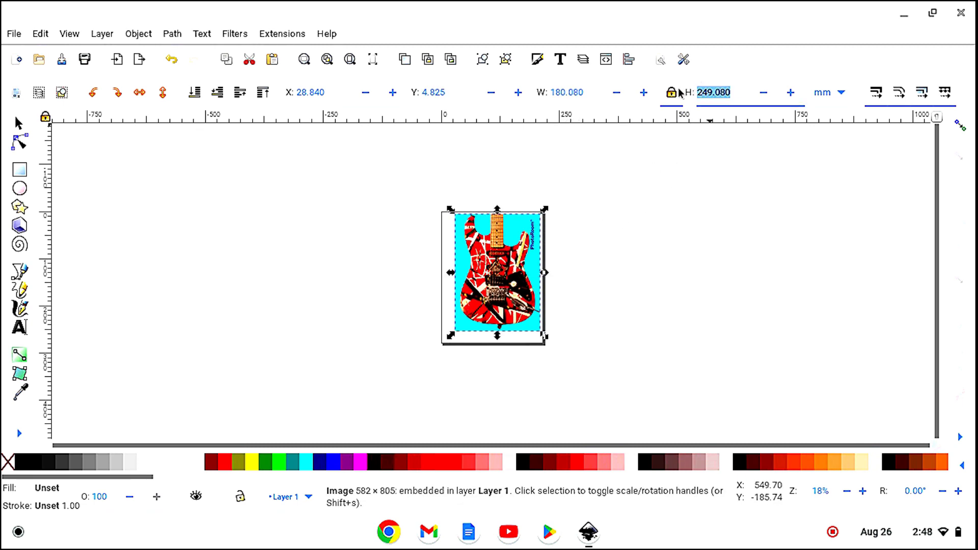
type("4")
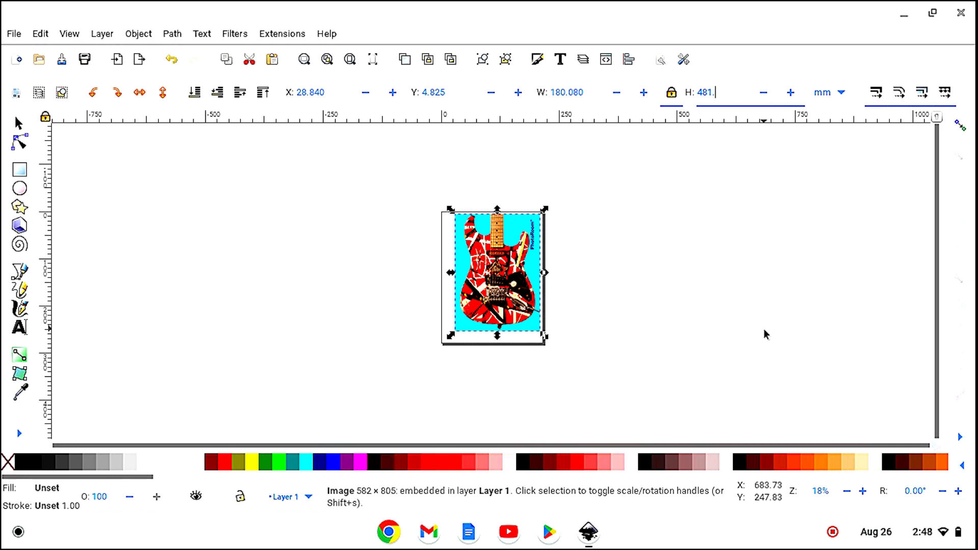
type("81.")
key("Return")
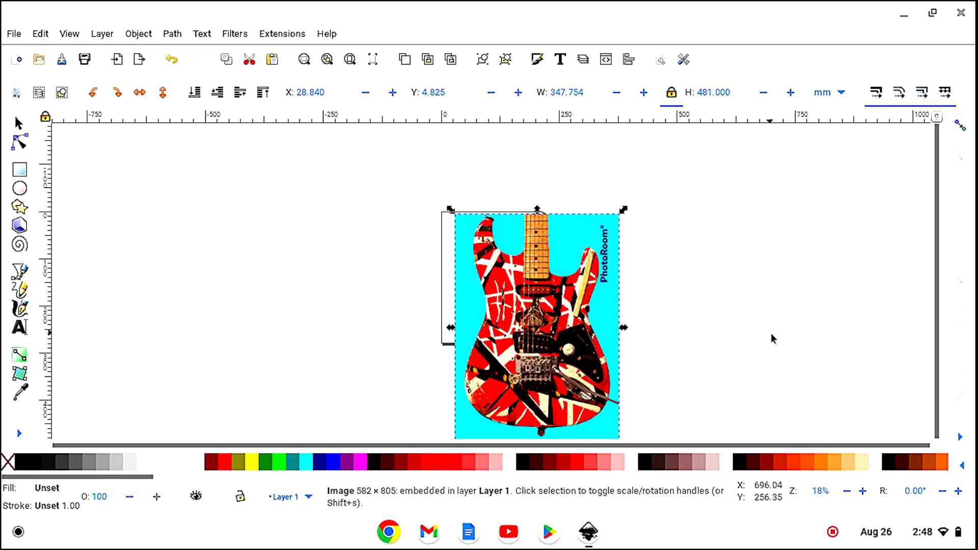
left_click_drag(581, 392, 445, 334)
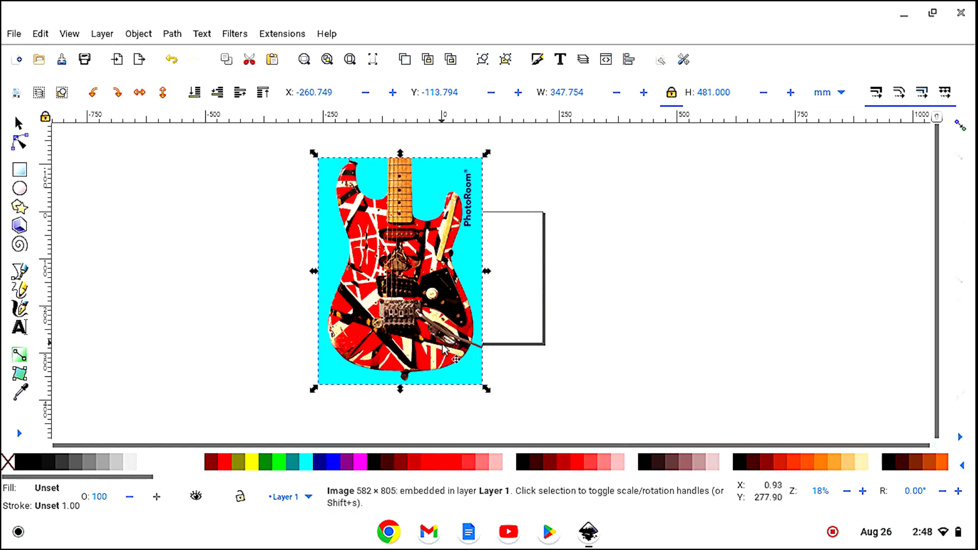
left_click(513, 374)
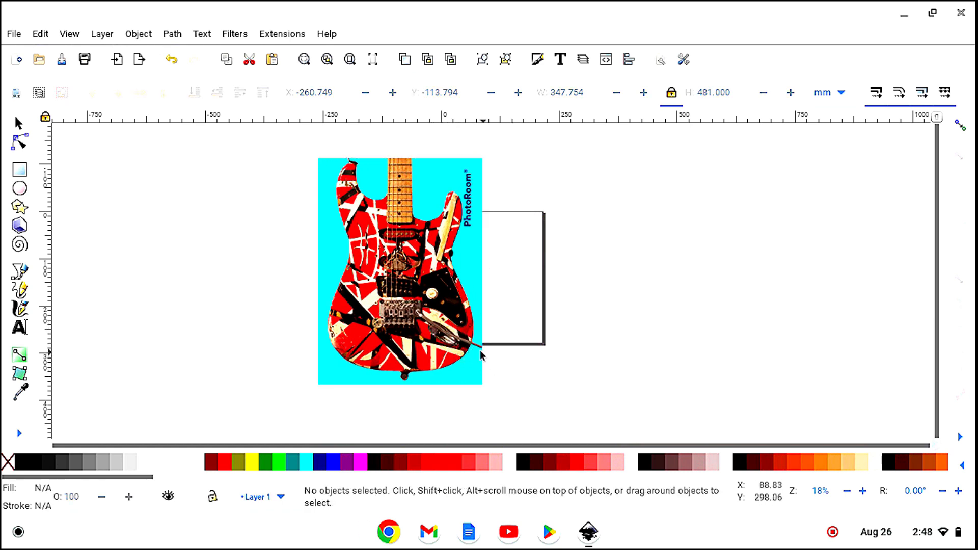
- Draw a narrow upright ellipse about 26 mm wide over the guitar's black control plate and set its height to 80.5 mm
left_click(19, 190)
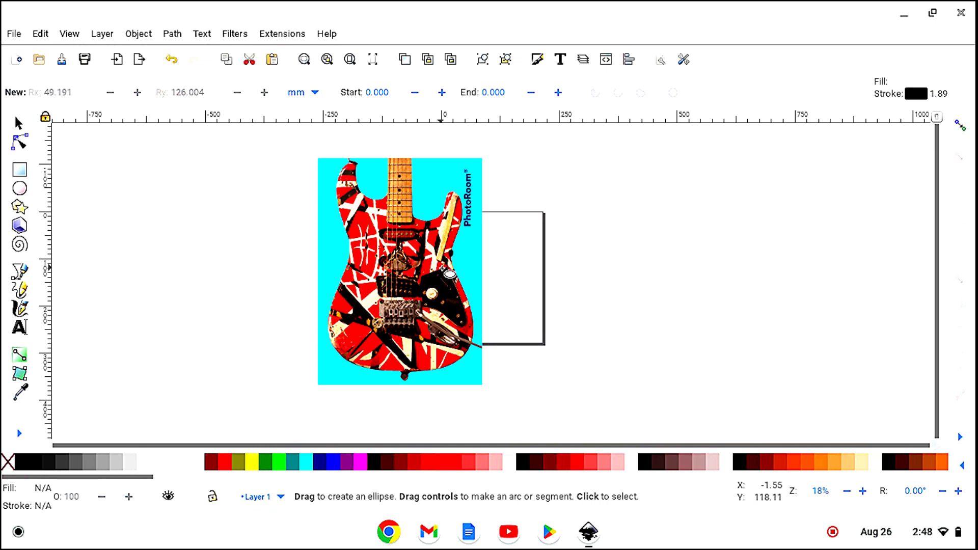
left_click_drag(445, 267, 458, 305)
left_click(19, 123)
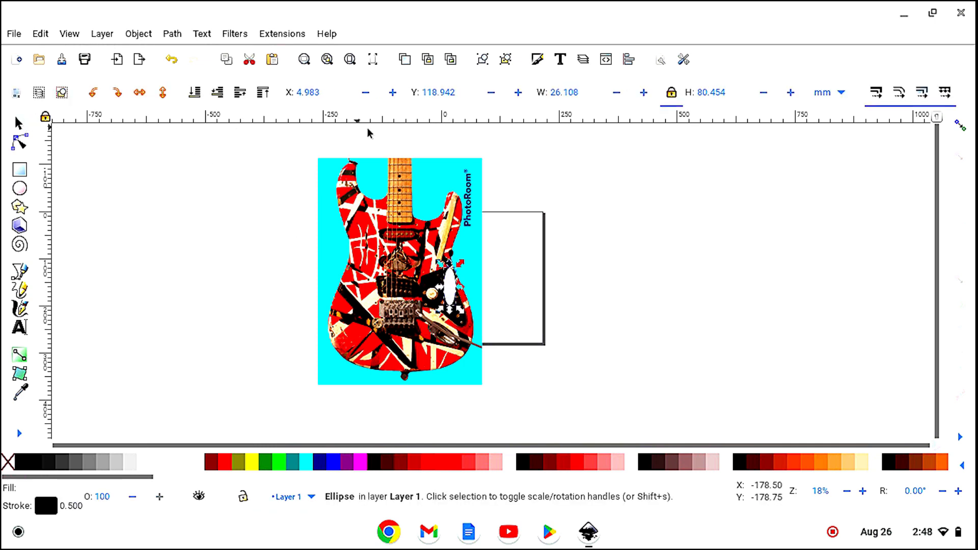
left_click(735, 93)
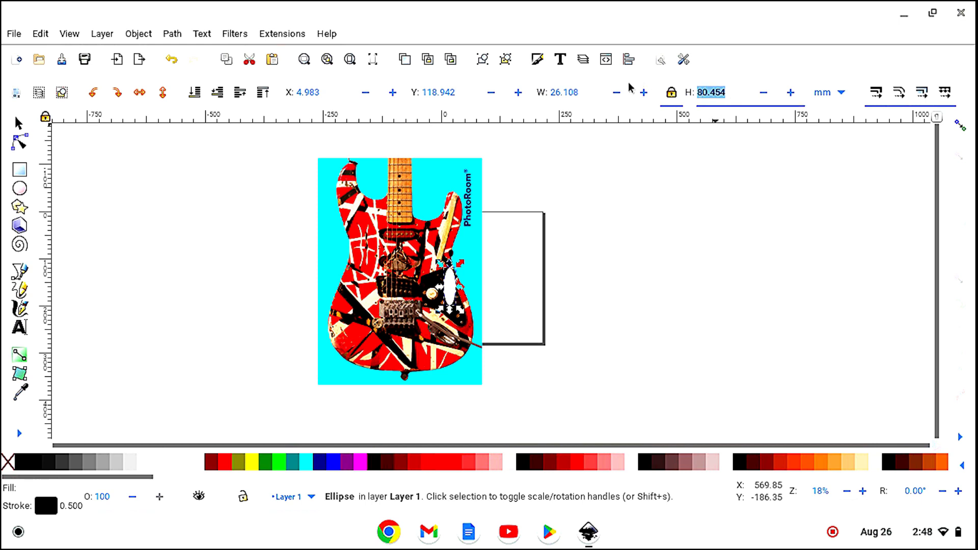
type("80.5")
key("Return")
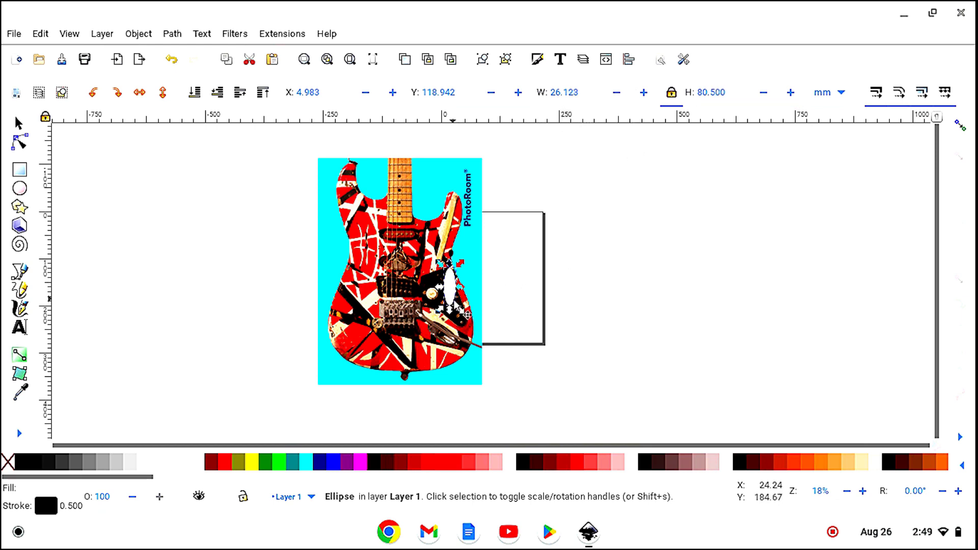
- Move the ellipse down over the guitar's output jack, to about X -14, Y 216 mm
left_click_drag(453, 288, 443, 333)
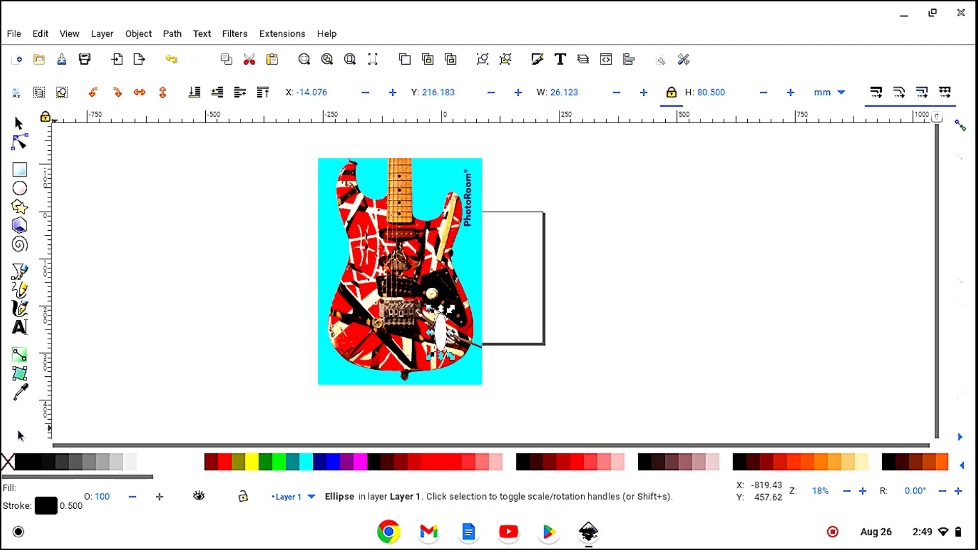
left_click(19, 434)
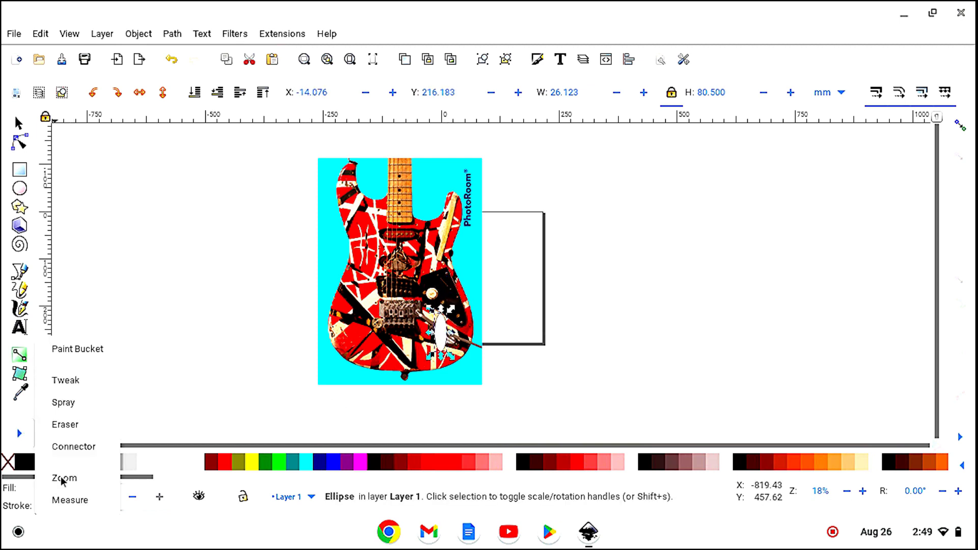
left_click(61, 479)
left_click(17, 92)
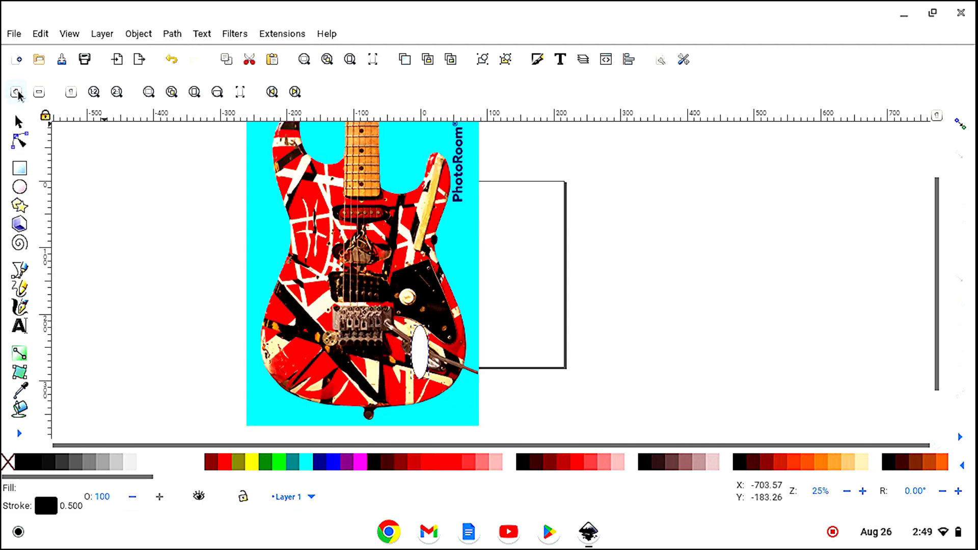
left_click(17, 92)
left_click(17, 92)
left_click(19, 123)
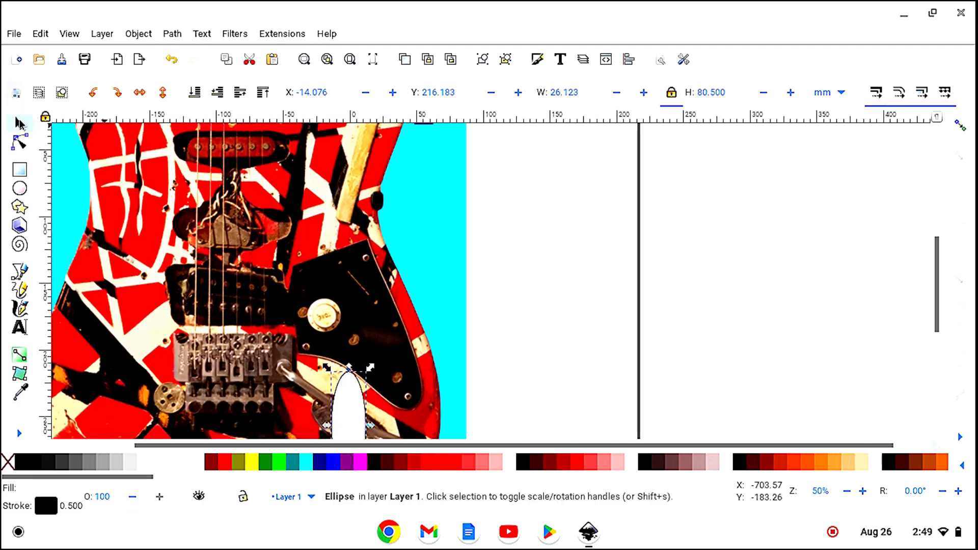
left_click_drag(493, 446, 410, 451)
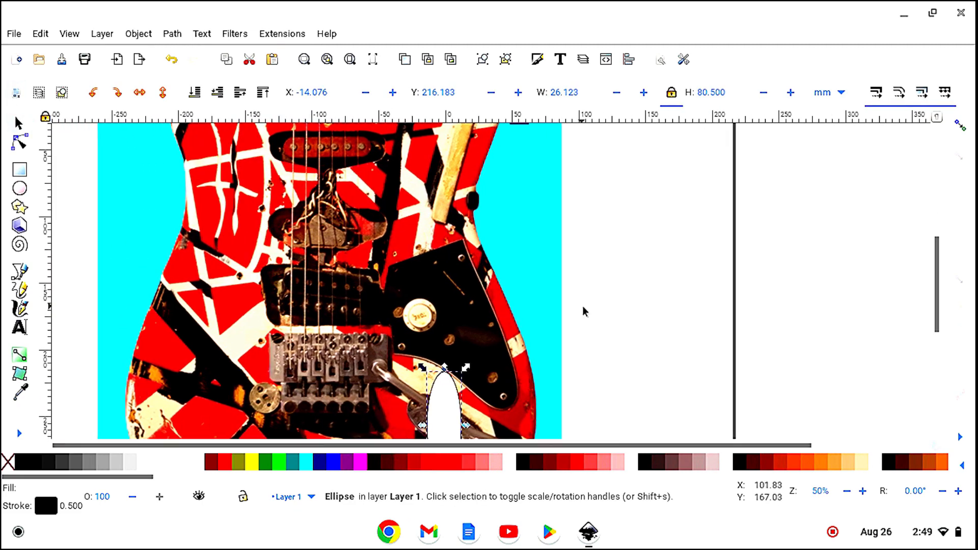
scroll(577, 316, "down", 3)
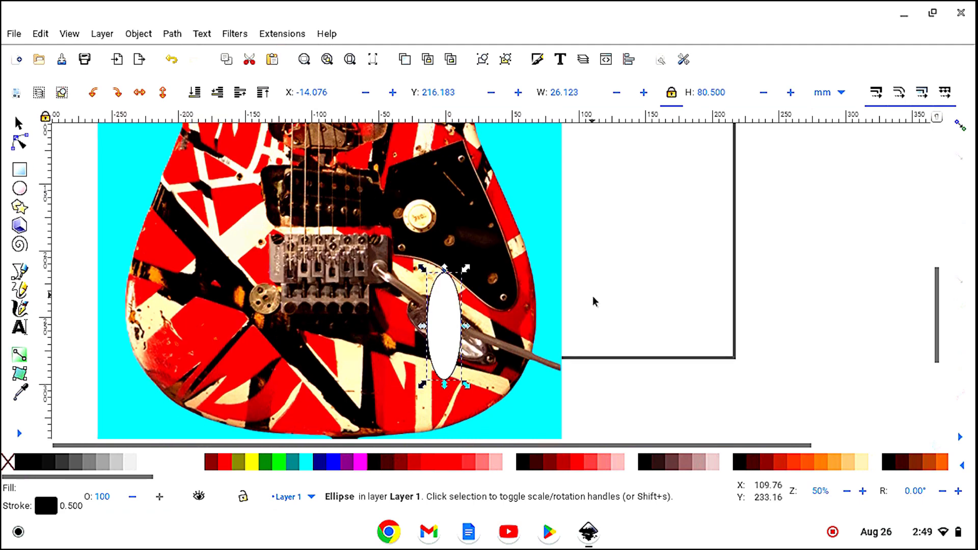
- Apply the Opacity filter to the ellipse with expansion 5.0, erosion 1.0 and global opacity 0.48
left_click(236, 34)
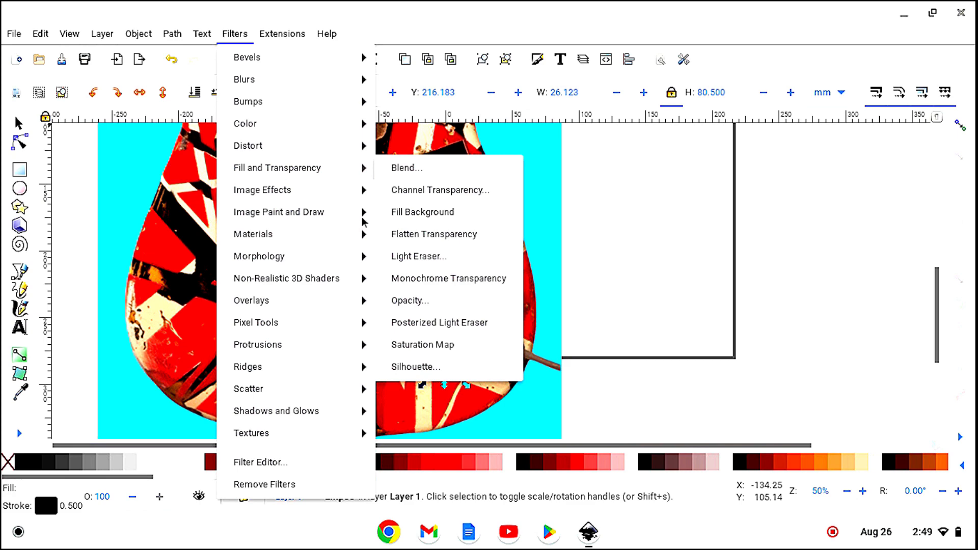
left_click(410, 302)
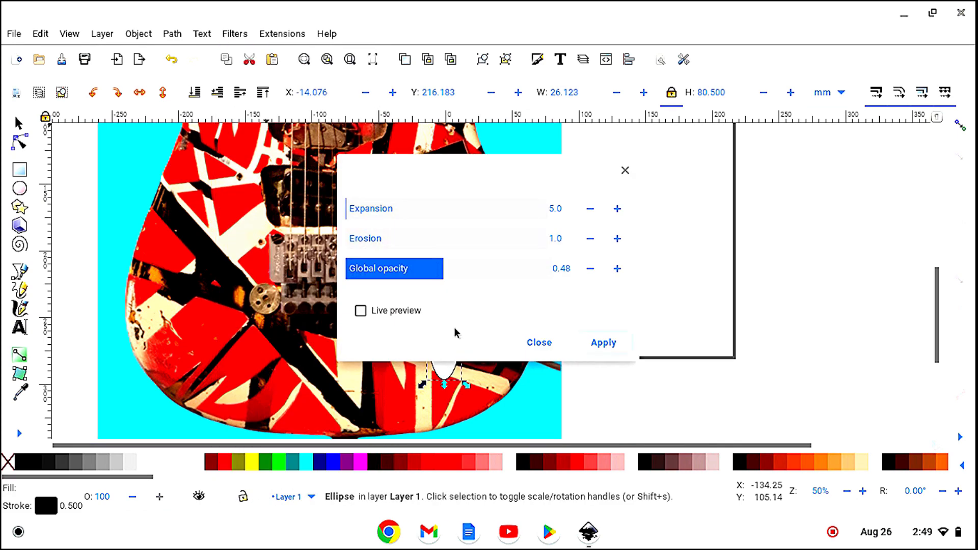
left_click(596, 343)
left_click(552, 351)
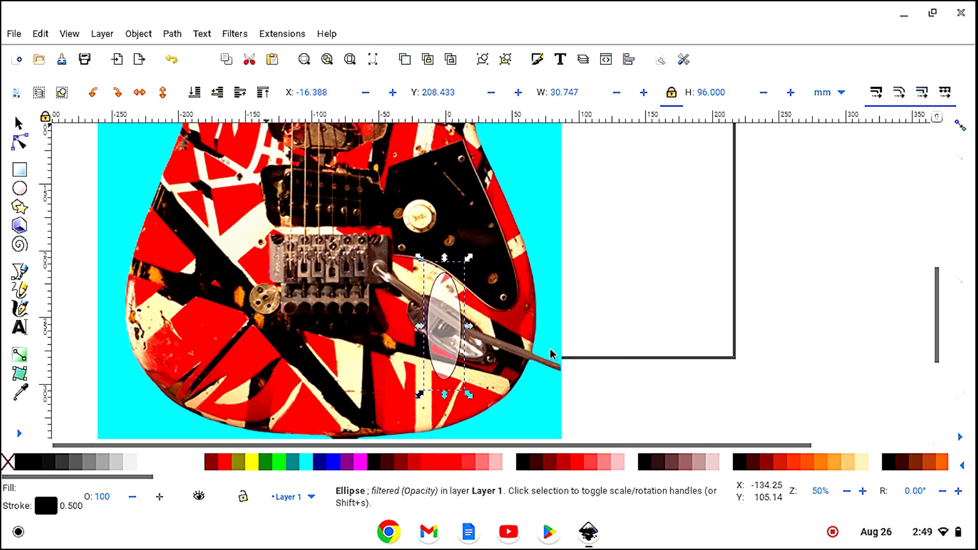
- Rotate the ellipse to the output jack's slant and move it over the jack, to about X -44, Y 219 mm
left_click_drag(465, 392, 513, 355)
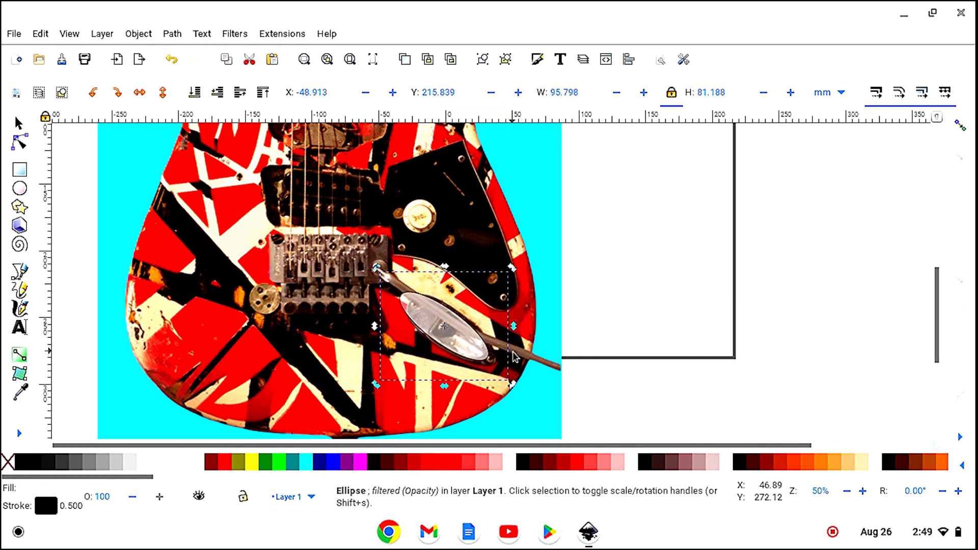
left_click(570, 401)
left_click_drag(448, 336, 460, 342)
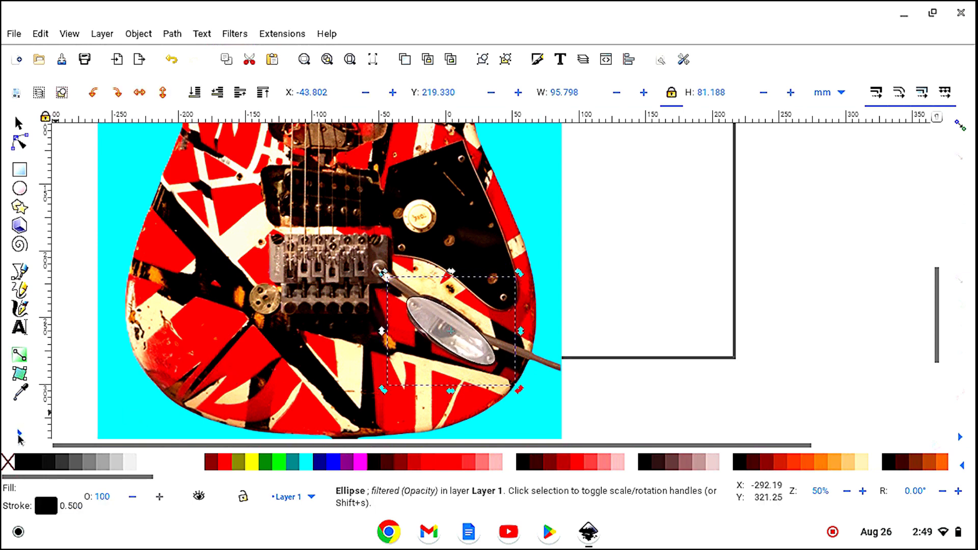
- Fine-tune the slanted ellipse's position over the output jack plate, to about X -42, Y 220 mm
left_click(20, 433)
left_click(64, 478)
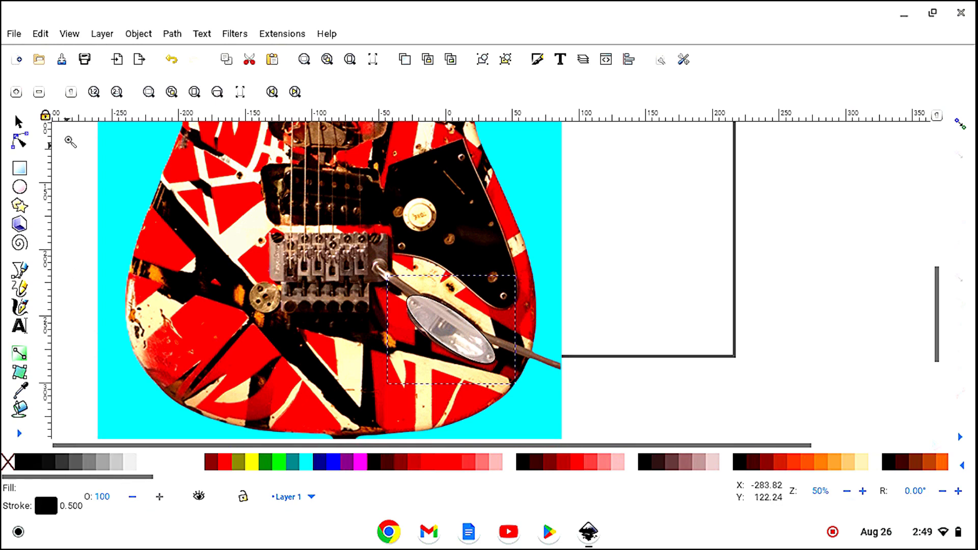
left_click(16, 93)
left_click(16, 93)
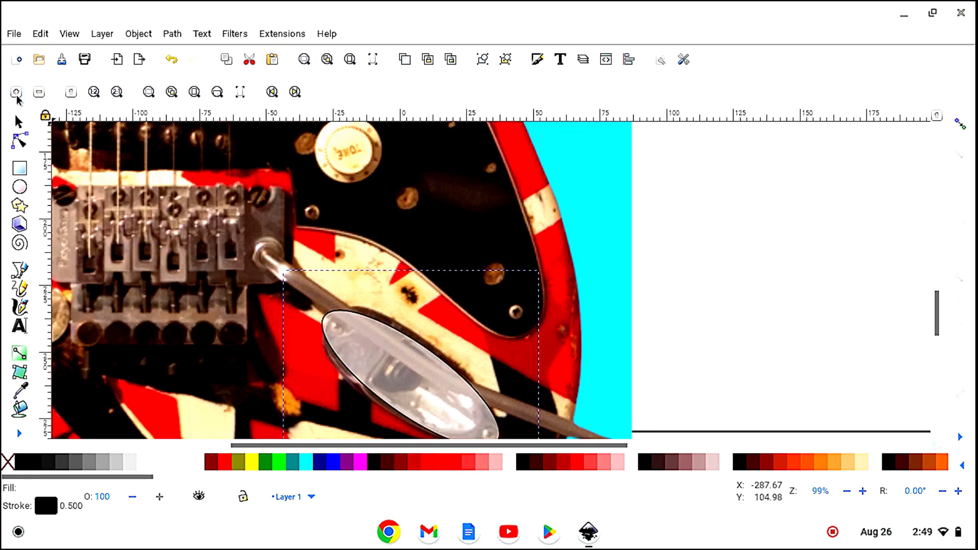
left_click(17, 95)
left_click(21, 124)
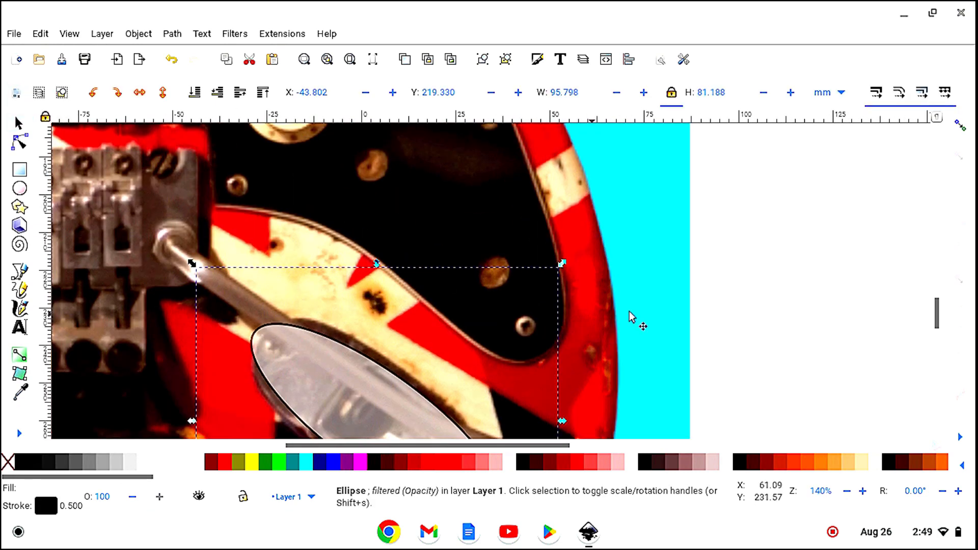
scroll(659, 305, "down", 5)
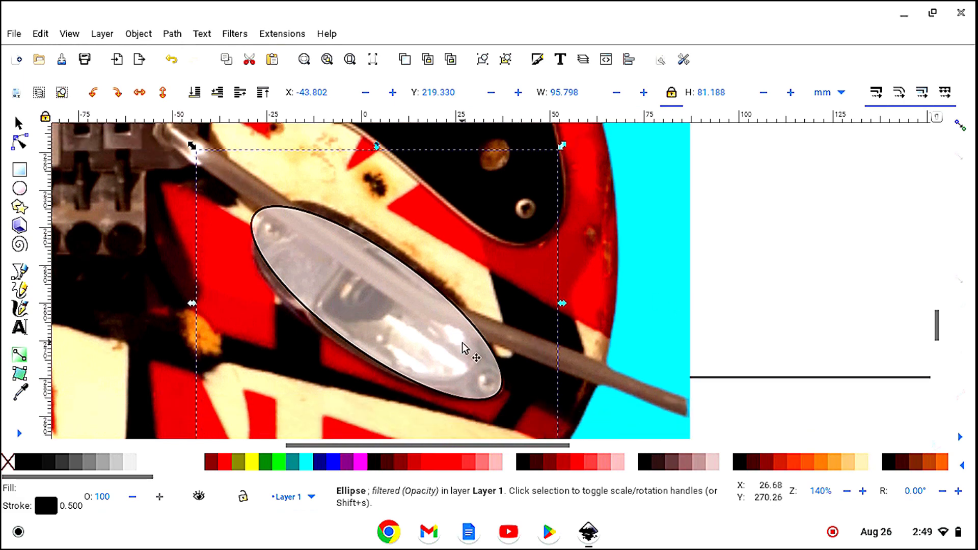
left_click_drag(444, 355, 474, 385)
left_click_drag(318, 255, 306, 238)
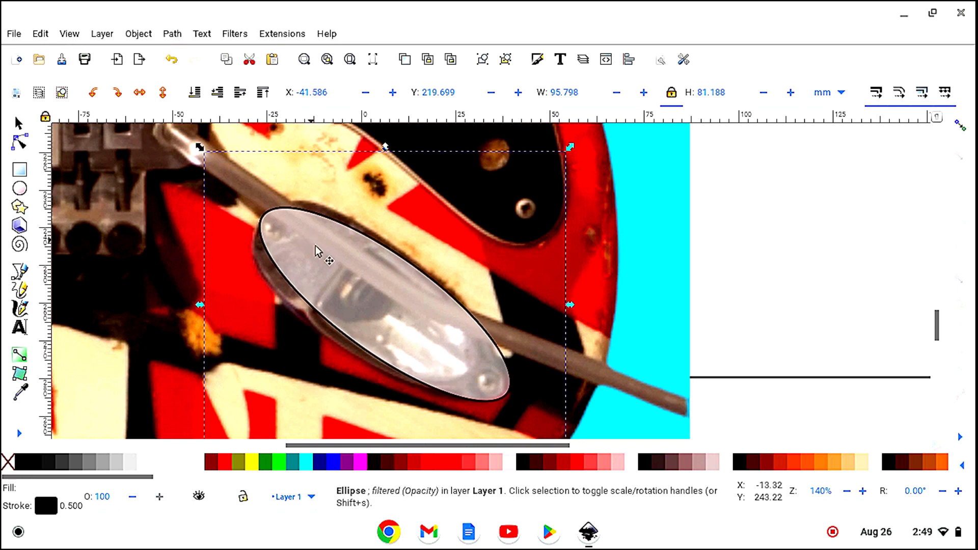
left_click_drag(500, 397, 492, 393)
left_click_drag(410, 299, 411, 302)
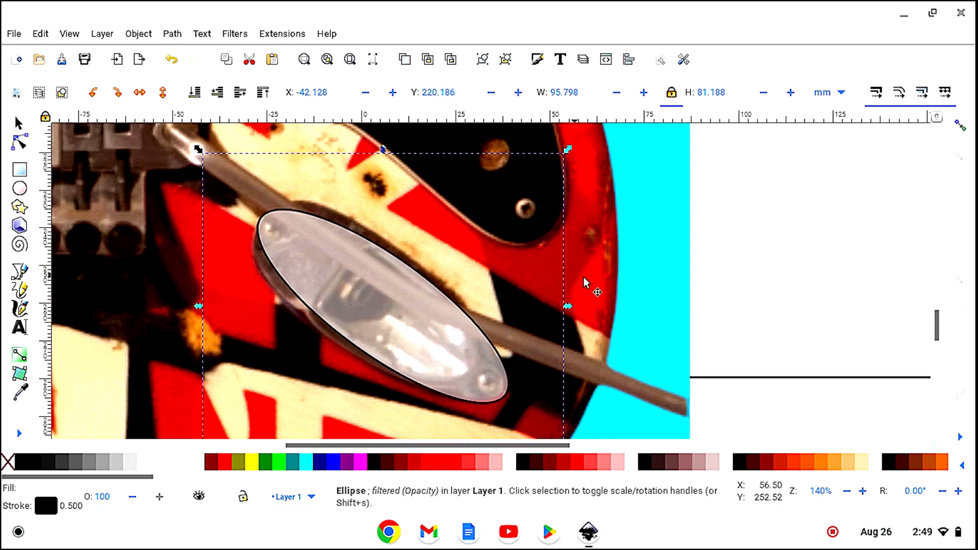
- Delete the translucent ellipse from the guitar's output jack
left_click(646, 290)
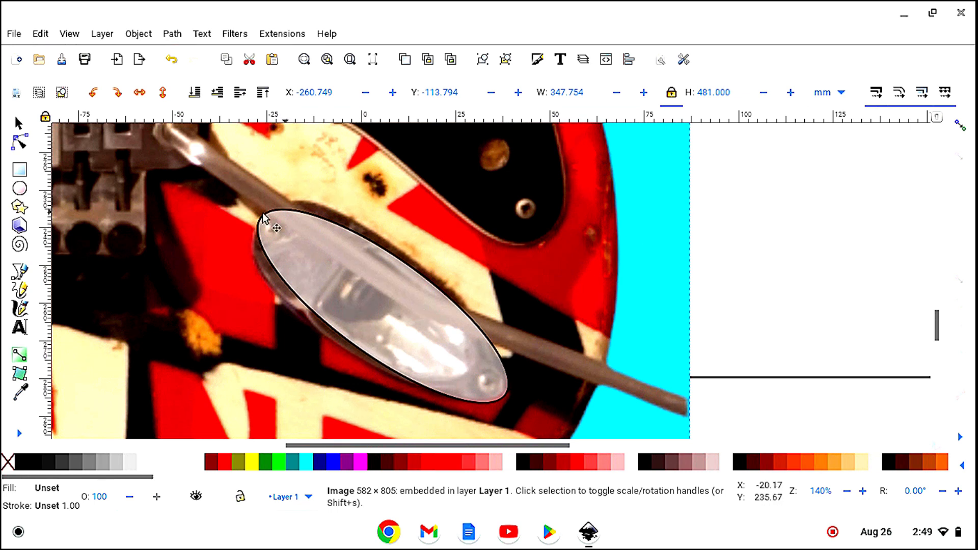
left_click(365, 317)
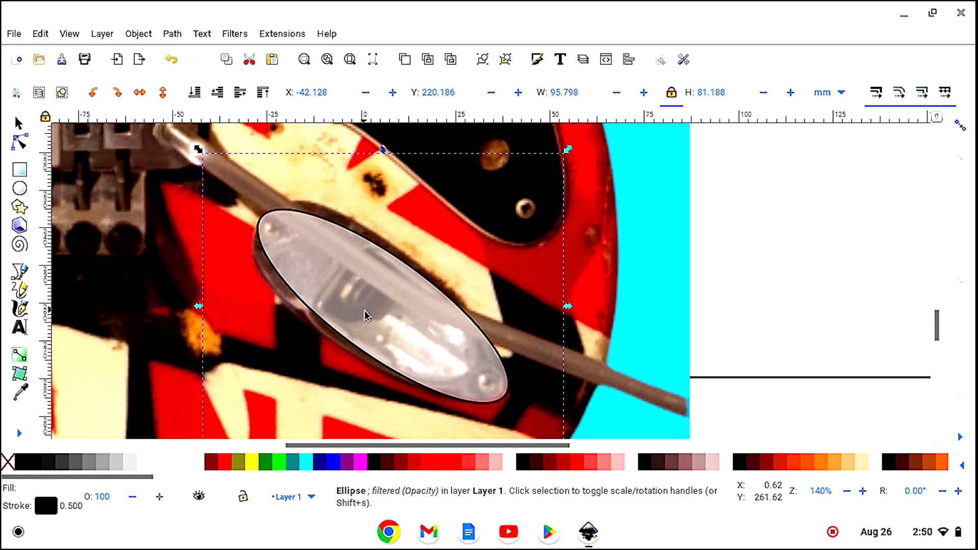
key("Delete")
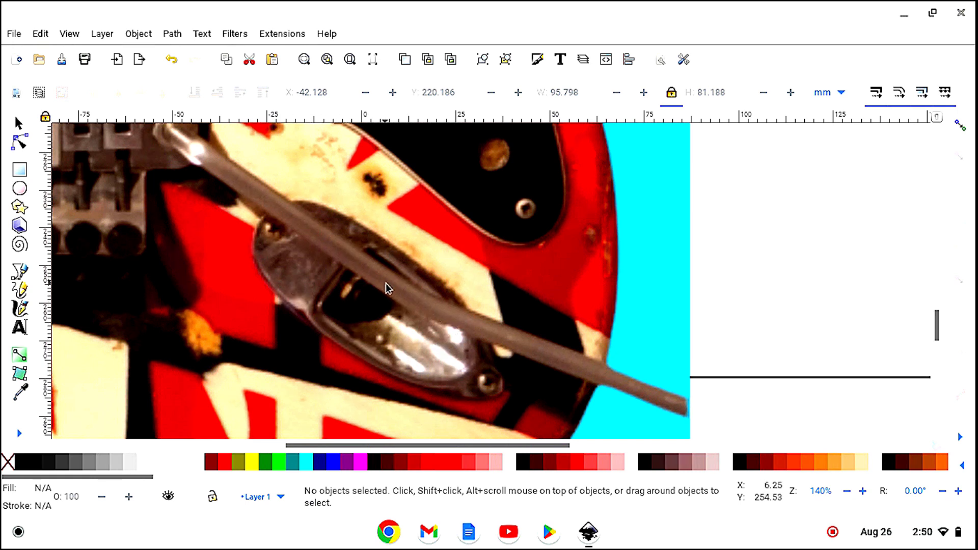
- Import Strat output jack cavity.svg as editable objects at 96 DPI with automatic rendering mode
left_click(117, 60)
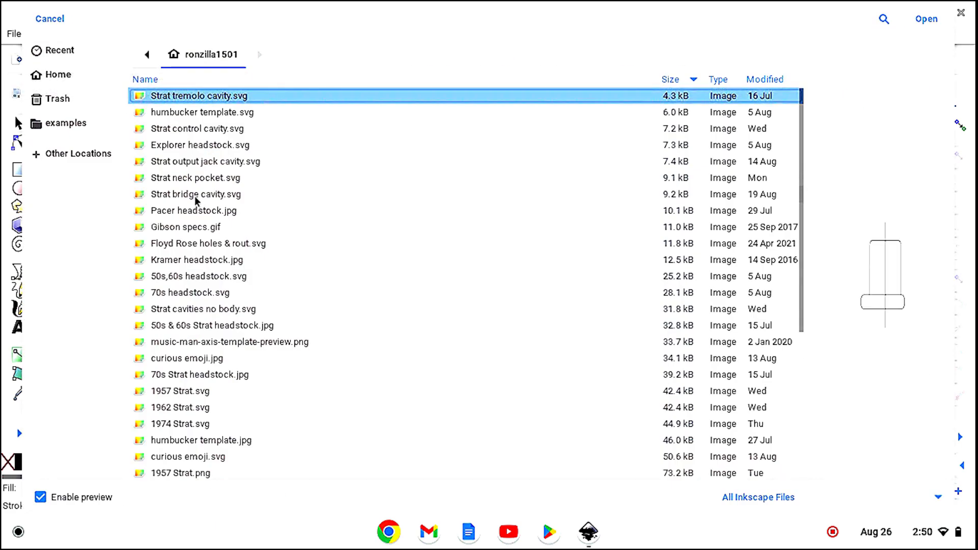
left_click(202, 167)
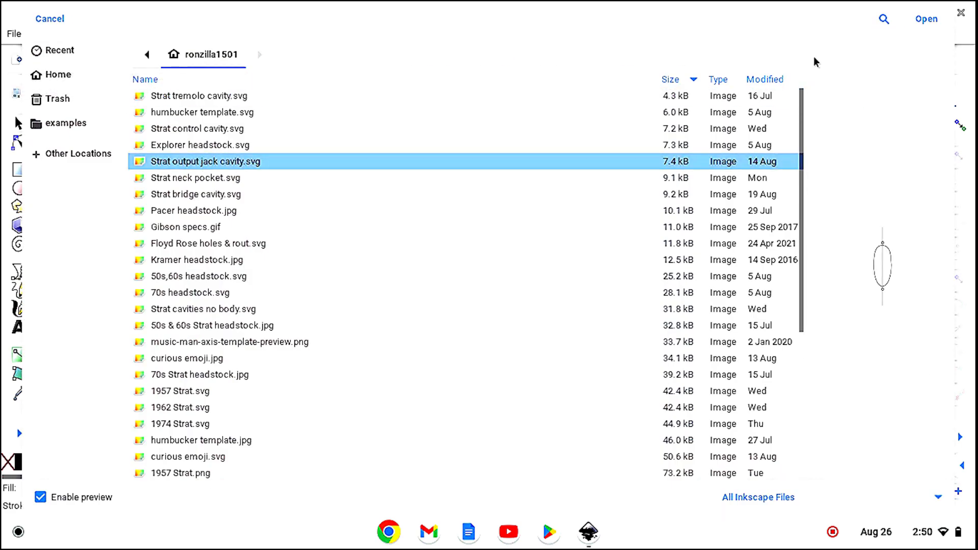
left_click(927, 21)
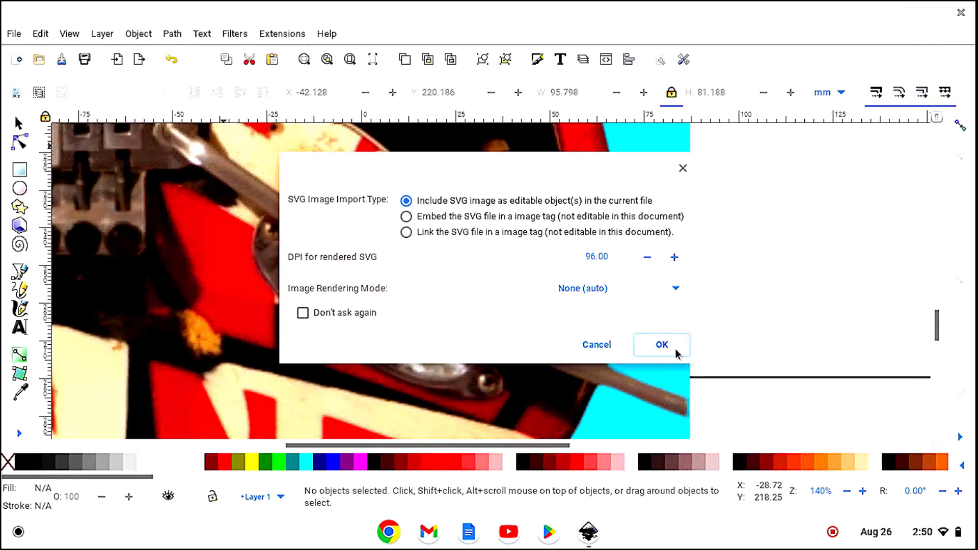
left_click(674, 347)
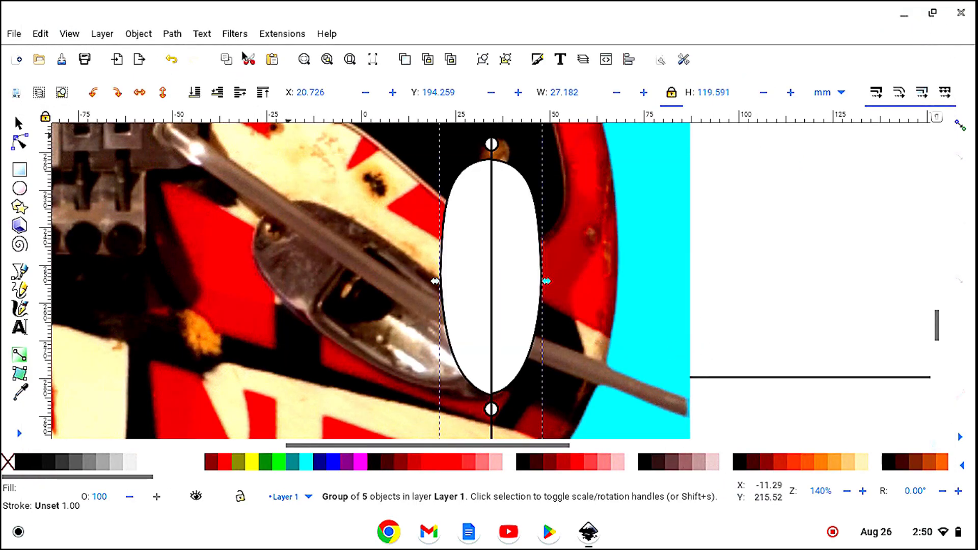
- Apply the Opacity filter to the imported jack cavity group with expansion 5.0, erosion 1.0 and global opacity 0.48
left_click(236, 34)
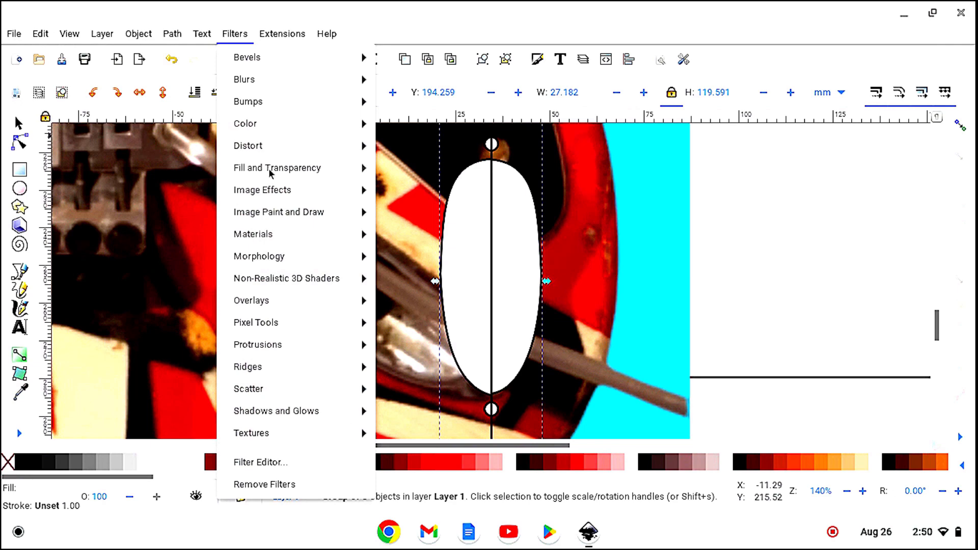
mouse_move(290, 173)
left_click(415, 301)
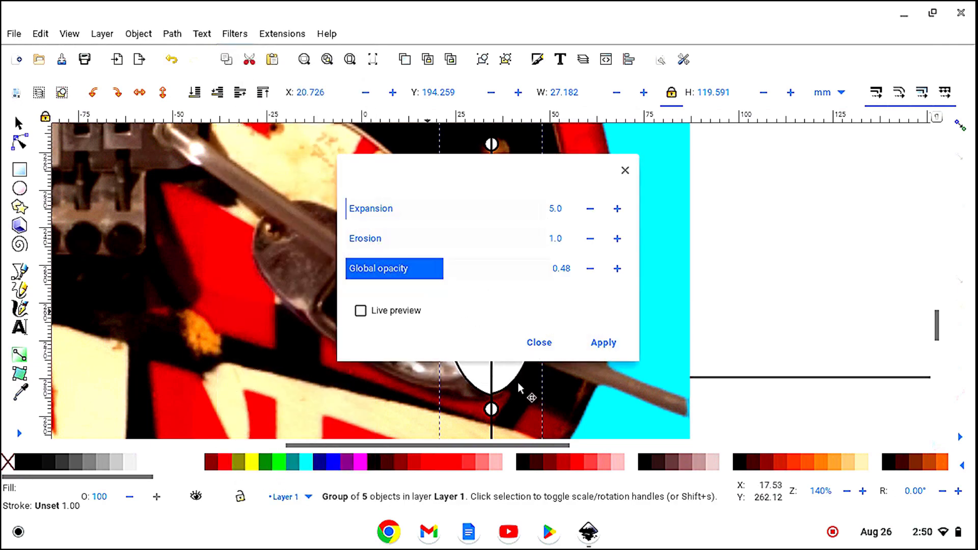
left_click(577, 351)
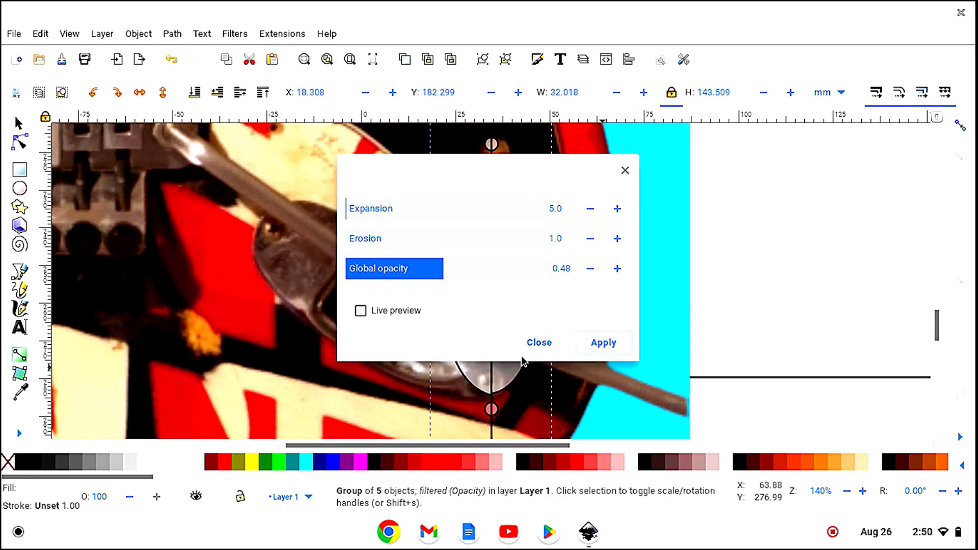
left_click(539, 347)
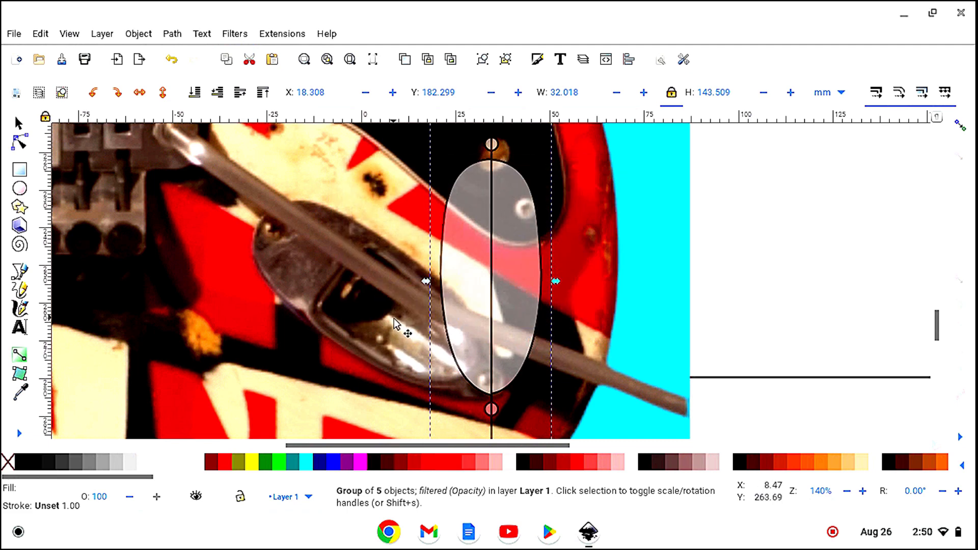
- Rotate the translucent jack cavity template to the slant of the output jack plate and align it over the plate, at about X -62, Y 206 mm
left_click(19, 434)
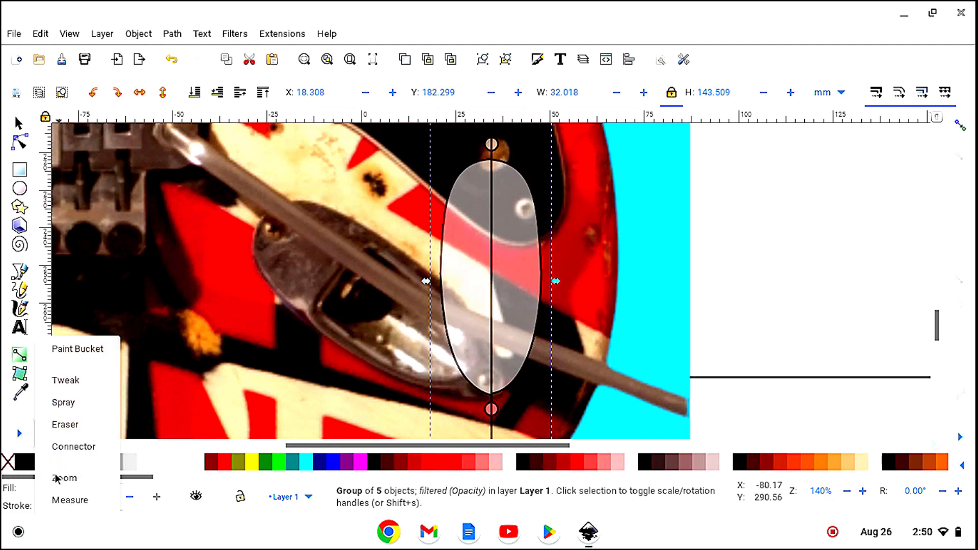
left_click(57, 478)
left_click(39, 92)
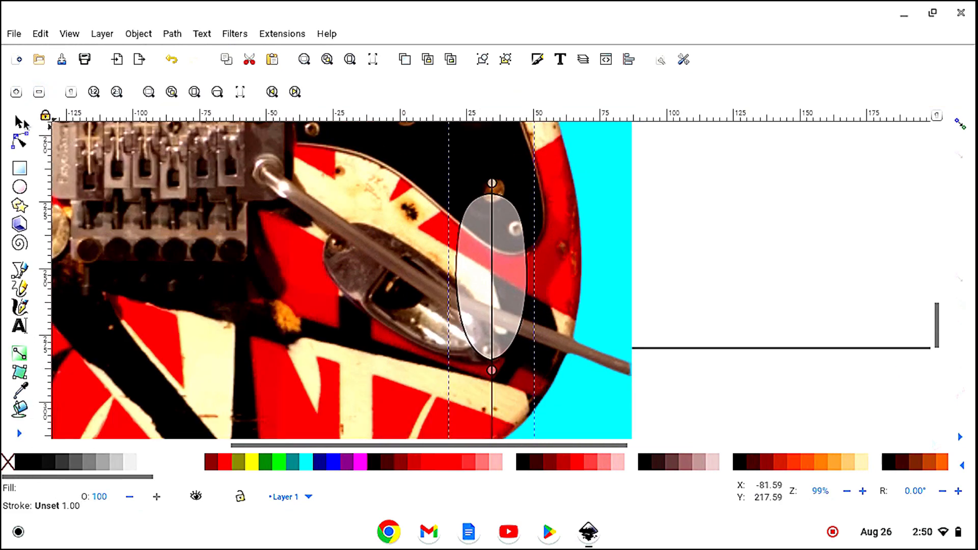
left_click(20, 122)
left_click(548, 345)
scroll(548, 346, "up", 2)
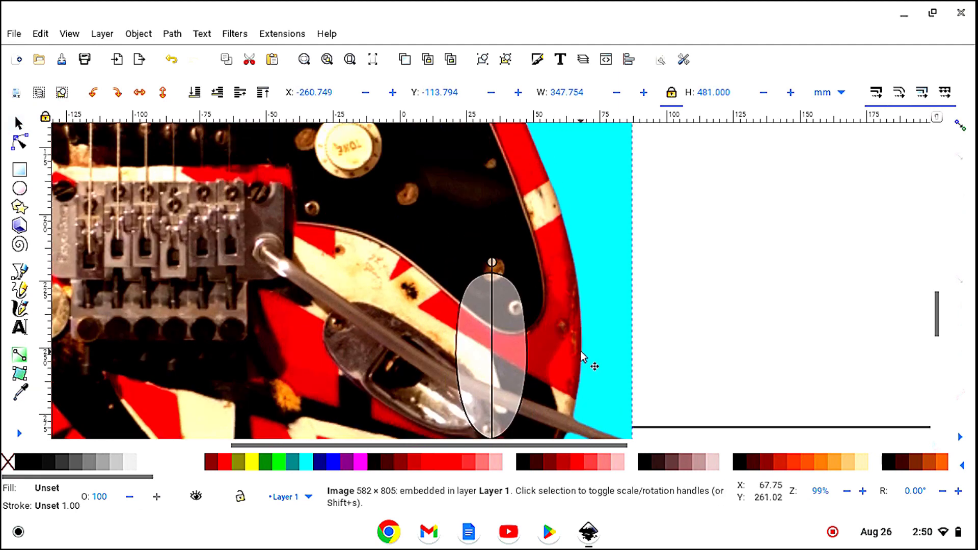
scroll(583, 354, "down", 10)
scroll(579, 345, "up", 5)
scroll(531, 264, "up", 3)
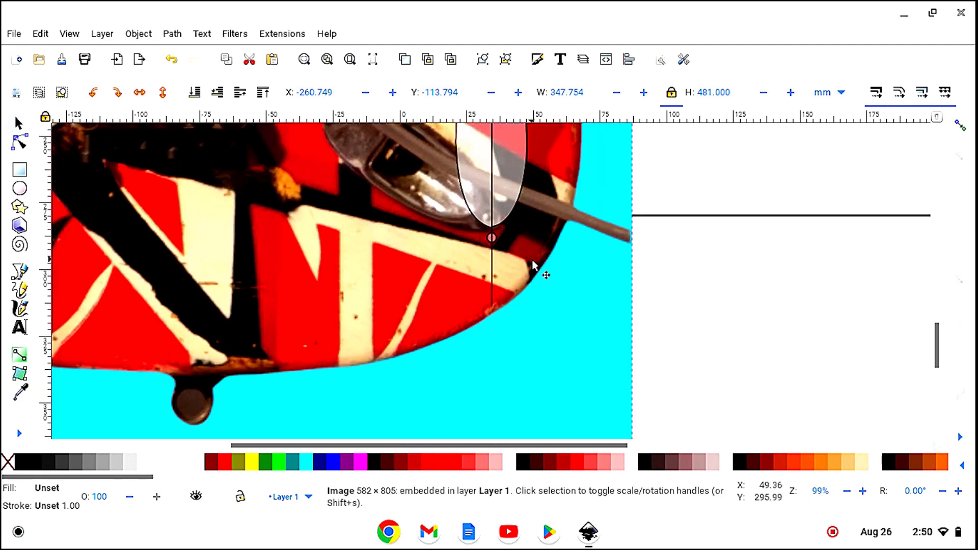
left_click(487, 251)
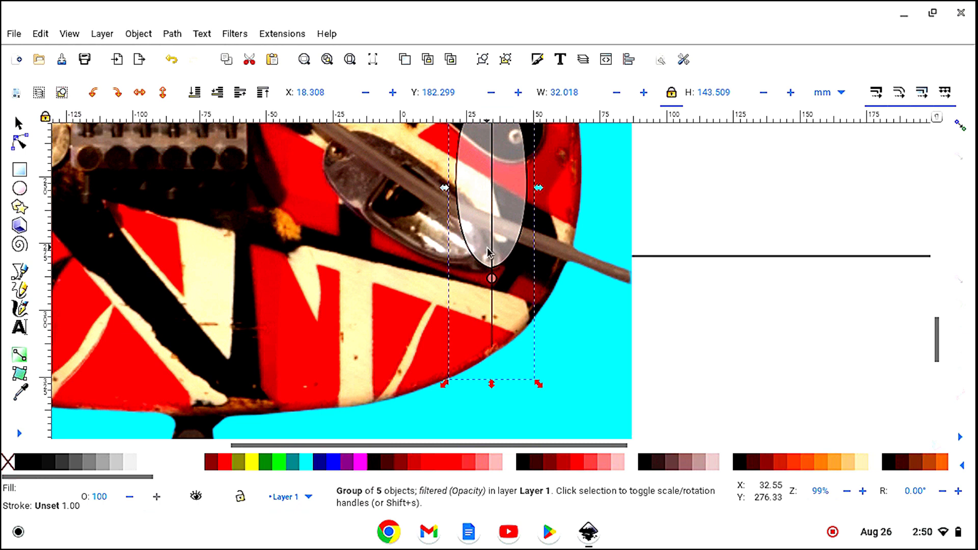
key("Escape")
left_click(507, 266)
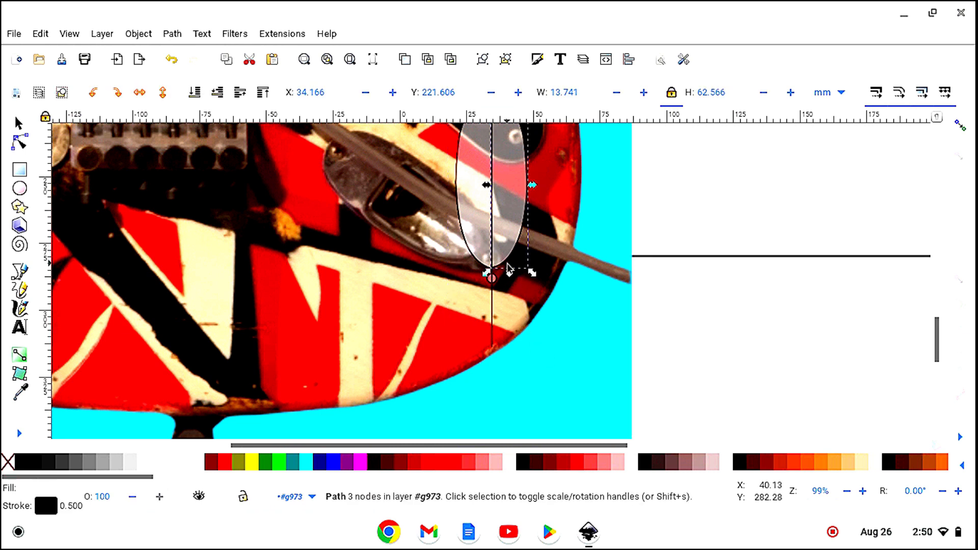
left_click(623, 430)
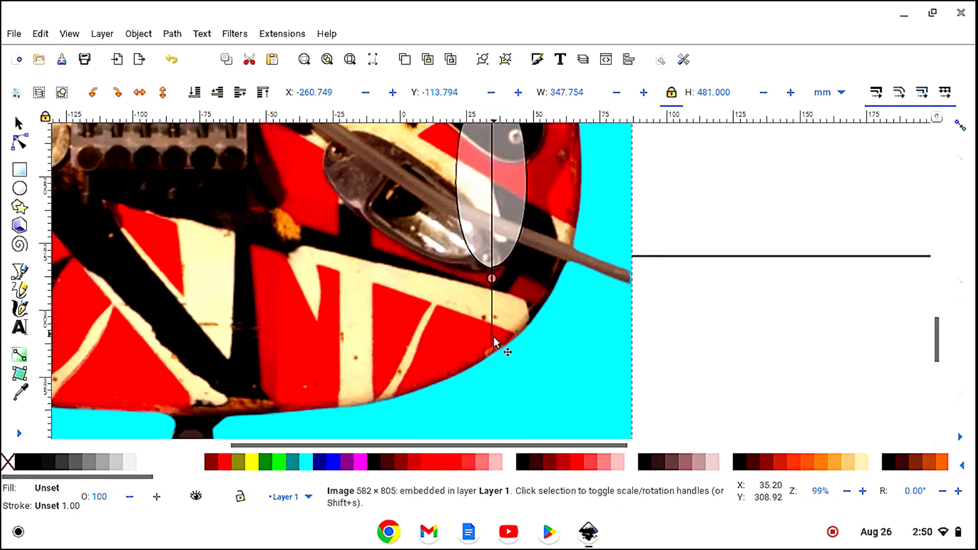
left_click(494, 346)
left_click(497, 347)
left_click_drag(543, 386, 647, 251)
left_click_drag(521, 230, 444, 250)
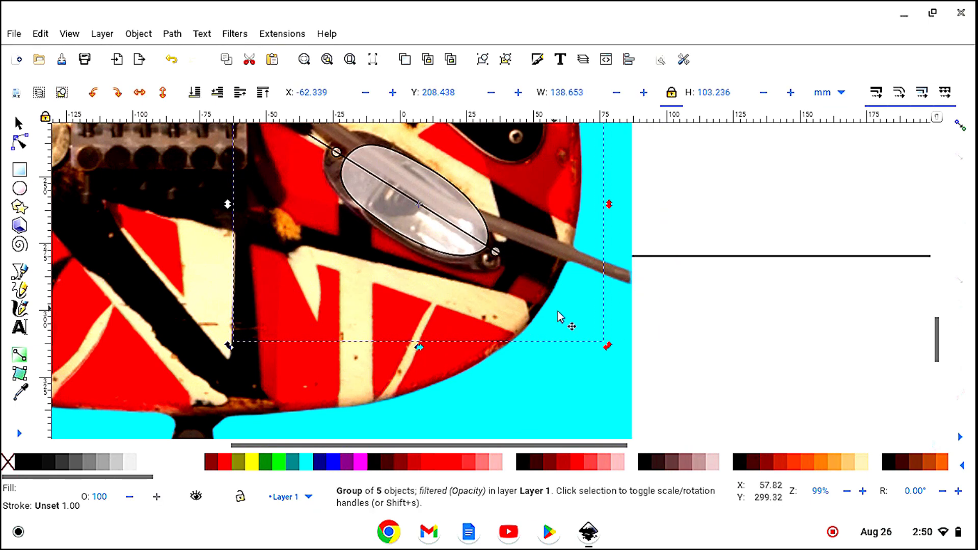
left_click_drag(611, 346, 598, 353)
mouse_move(448, 251)
left_mouse_down()
mouse_move(459, 264)
mouse_move(456, 256)
left_mouse_up()
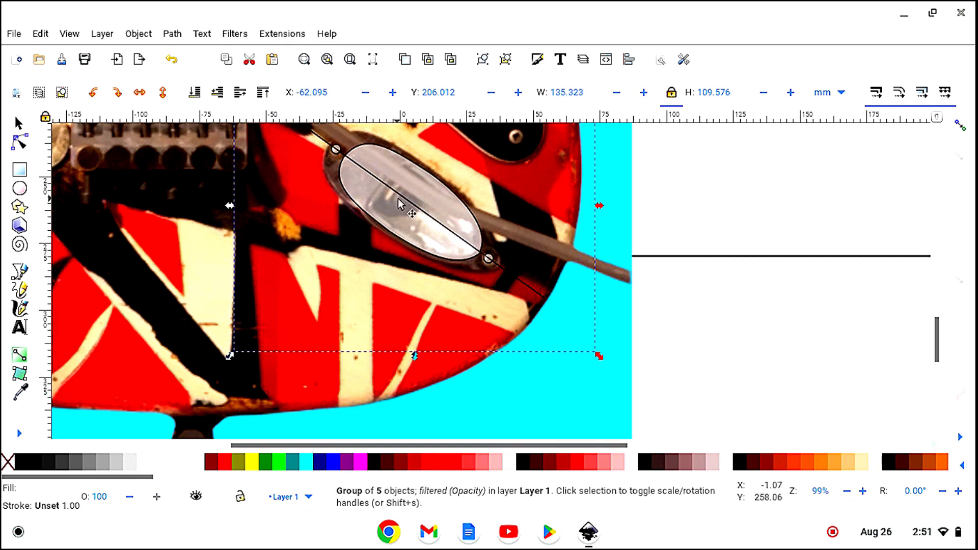
- Move the cavity template off the guitar photo and delete it
left_click_drag(390, 209, 761, 273)
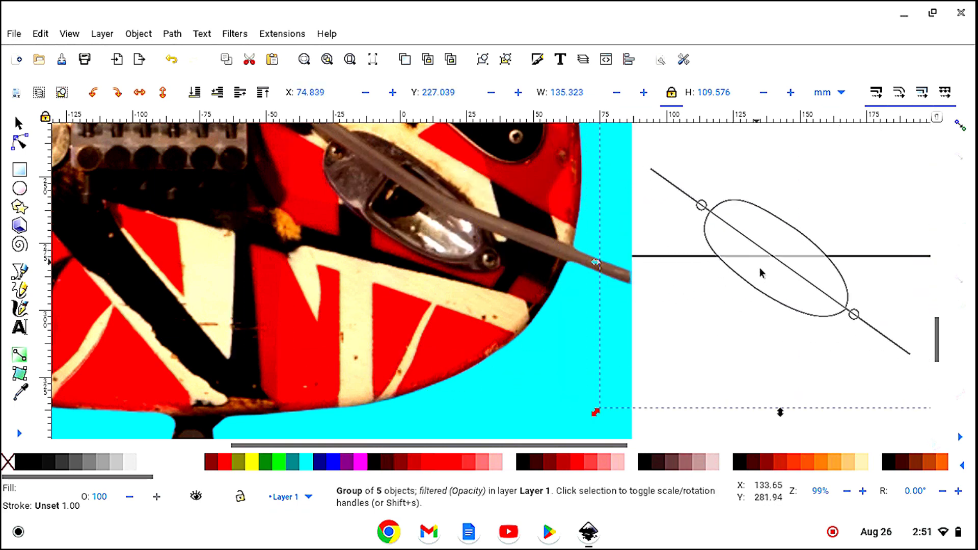
key("Delete")
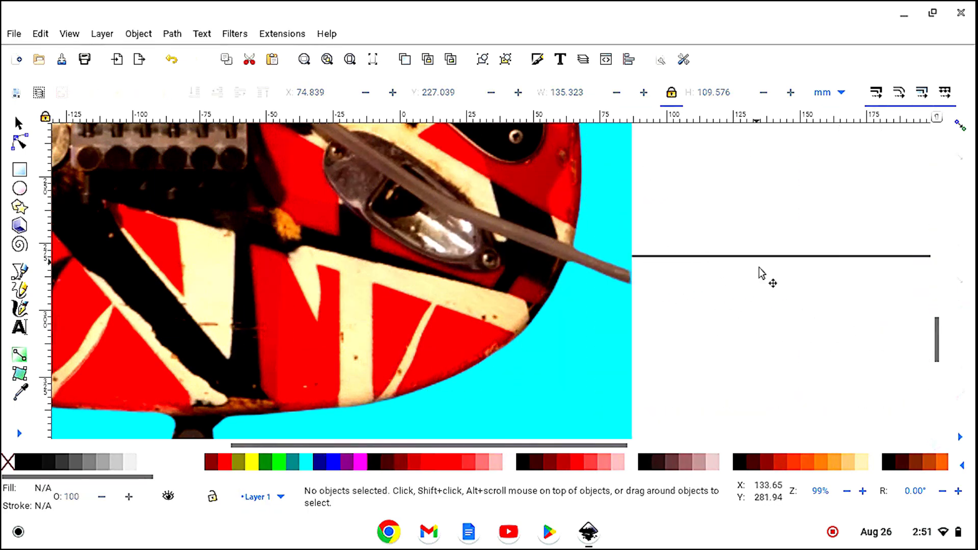
- Create guides around the page, with the whole guitar photo and page in view
left_click(19, 437)
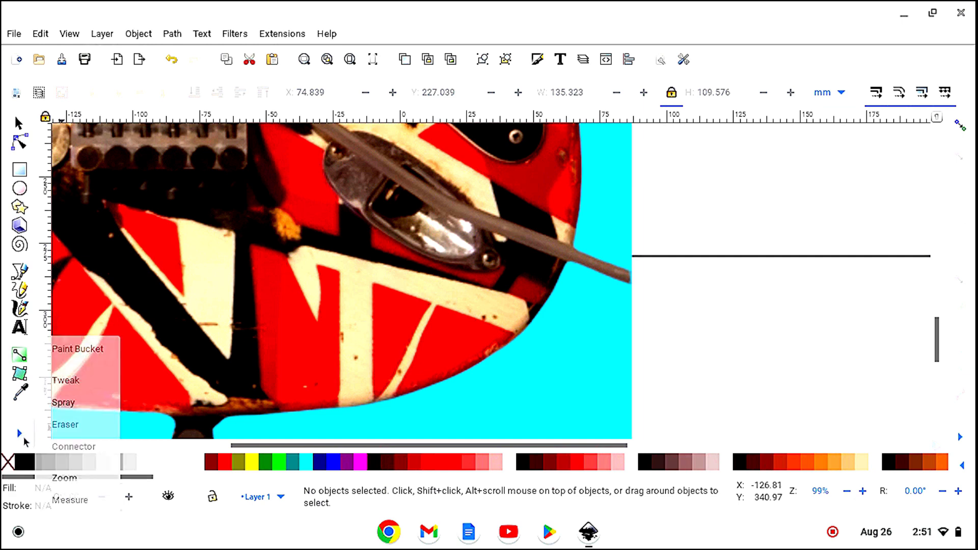
left_click(81, 345)
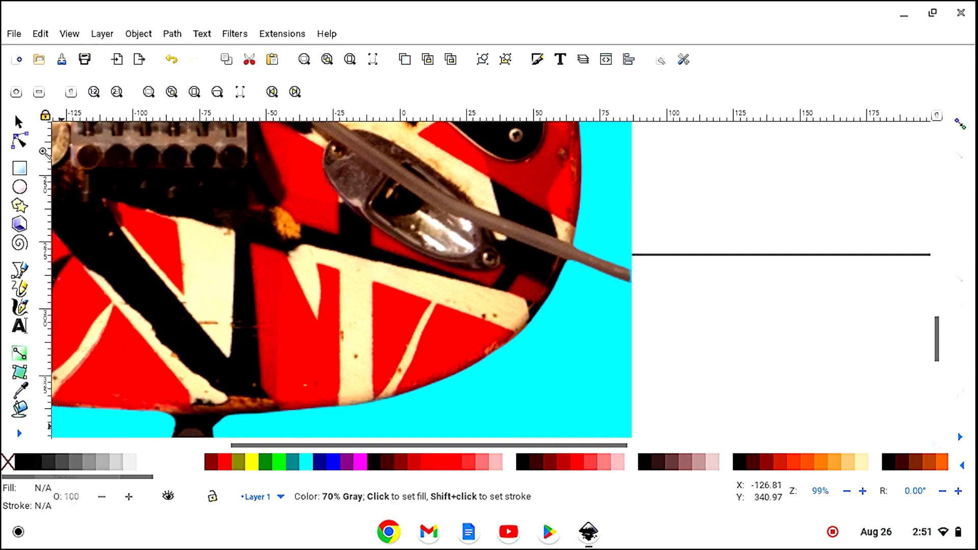
left_click(39, 93)
left_click(39, 93)
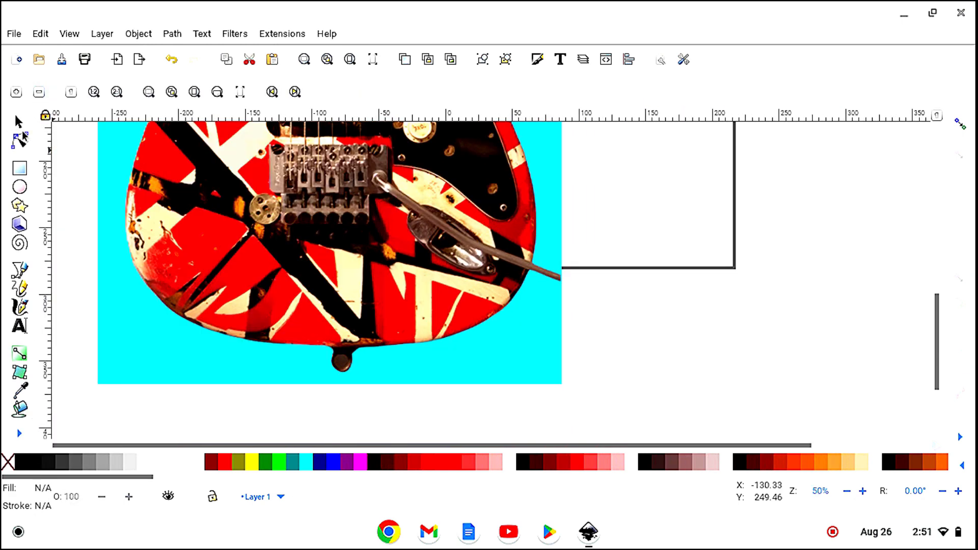
left_click(19, 123)
scroll(156, 261, "up", 10)
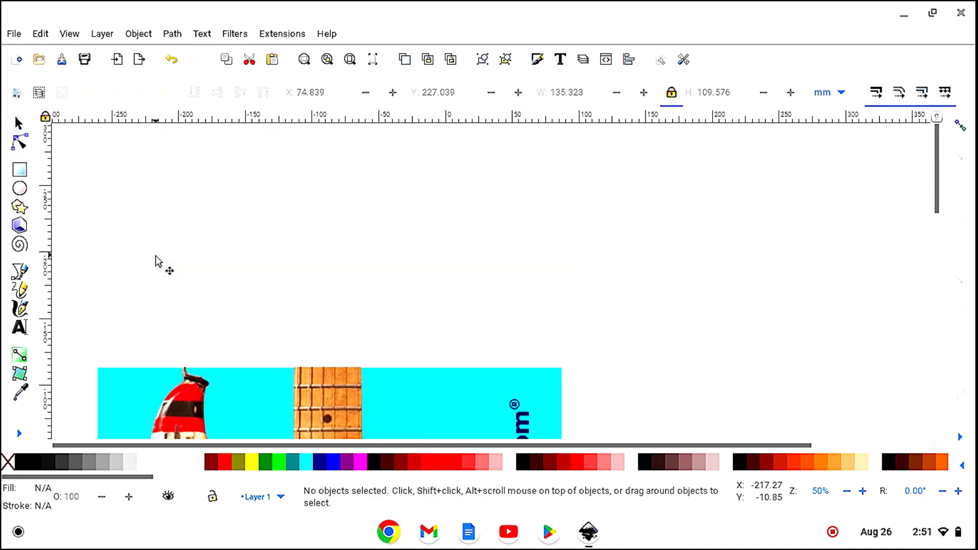
scroll(157, 260, "down", 10)
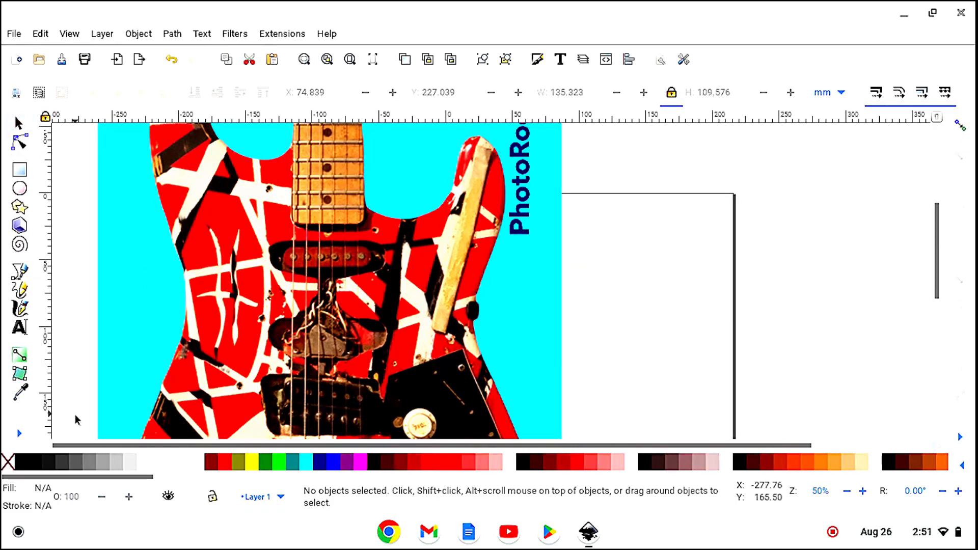
left_click(18, 433)
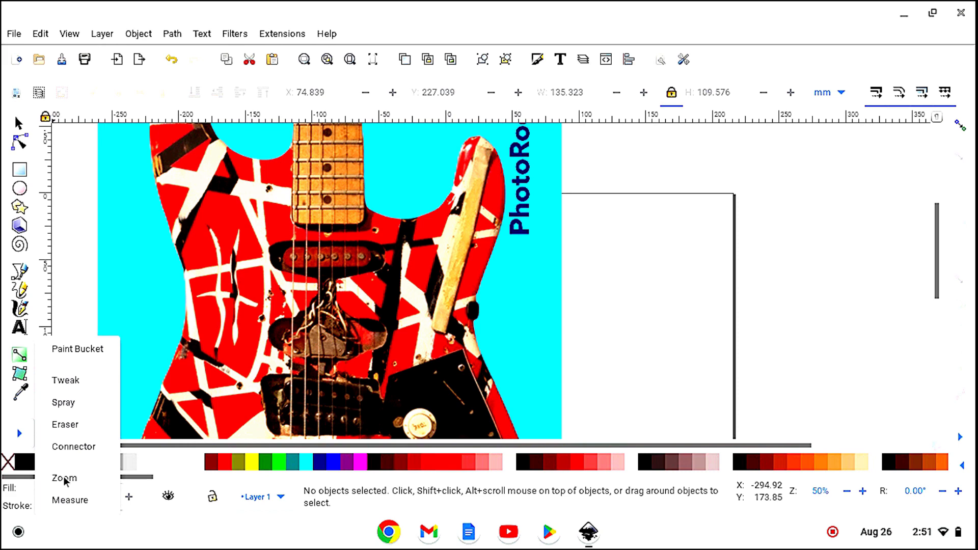
left_click(64, 477)
left_click(39, 94)
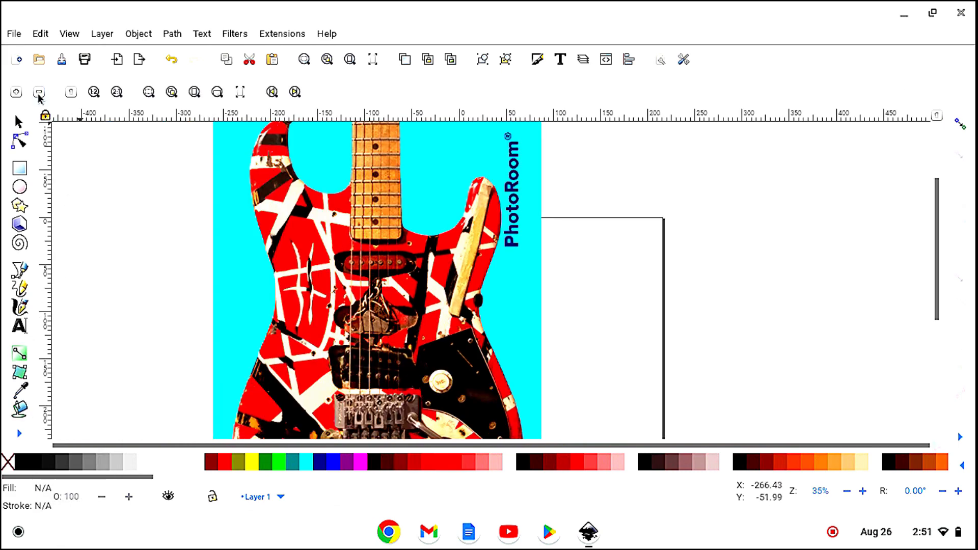
left_click(39, 94)
left_click(39, 94)
left_click(38, 95)
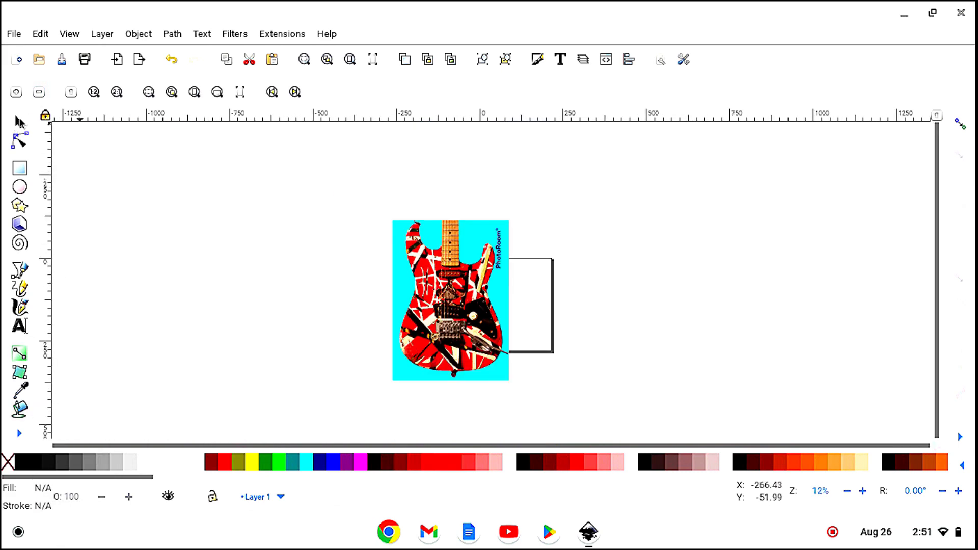
key("s")
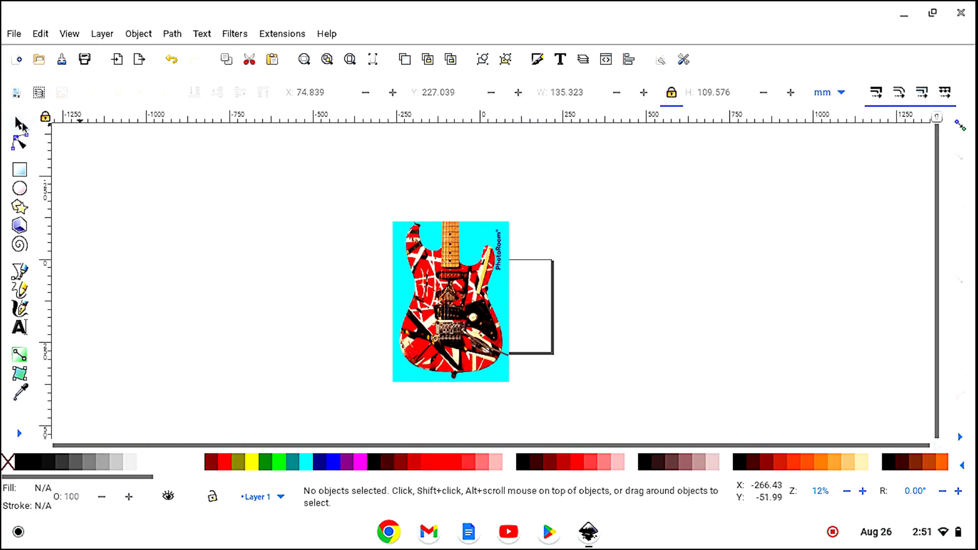
left_click(39, 35)
mouse_move(92, 468)
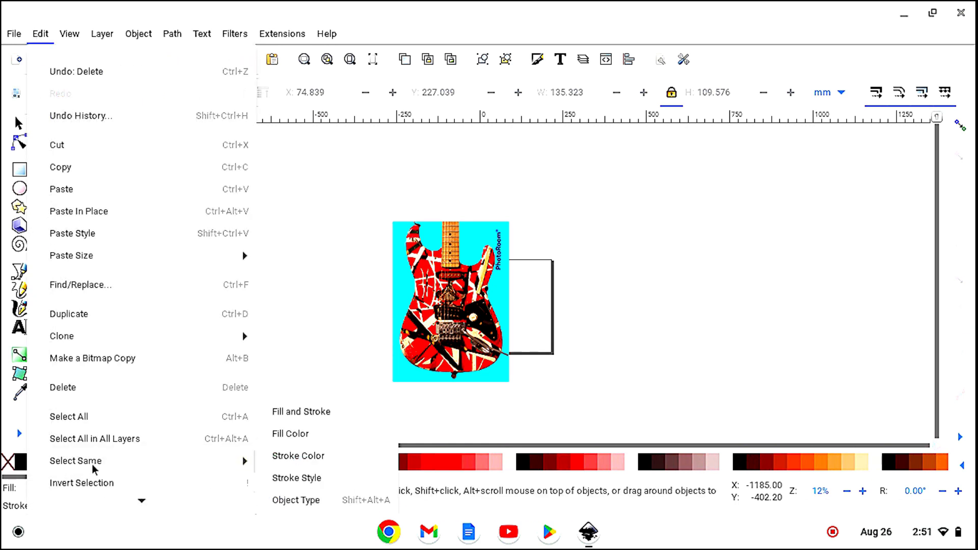
mouse_move(118, 504)
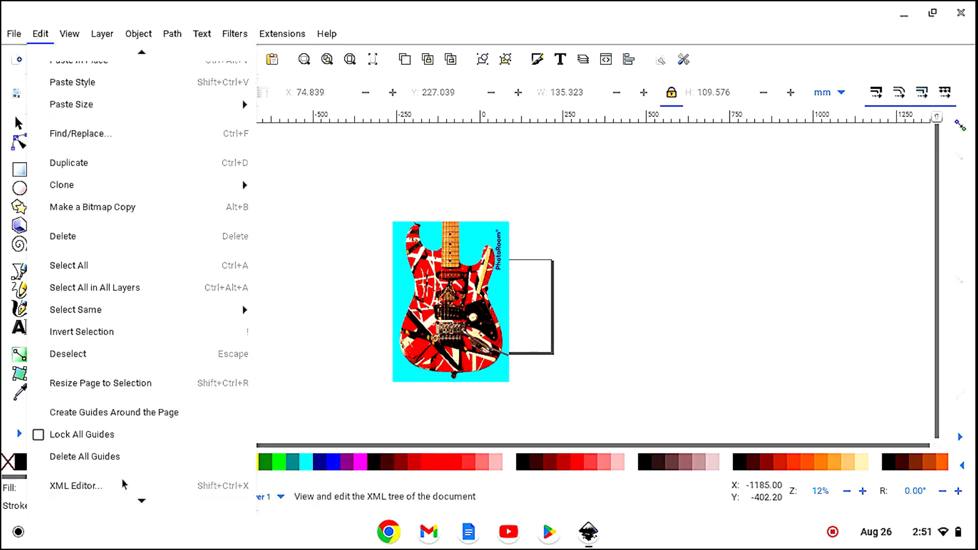
left_click(131, 413)
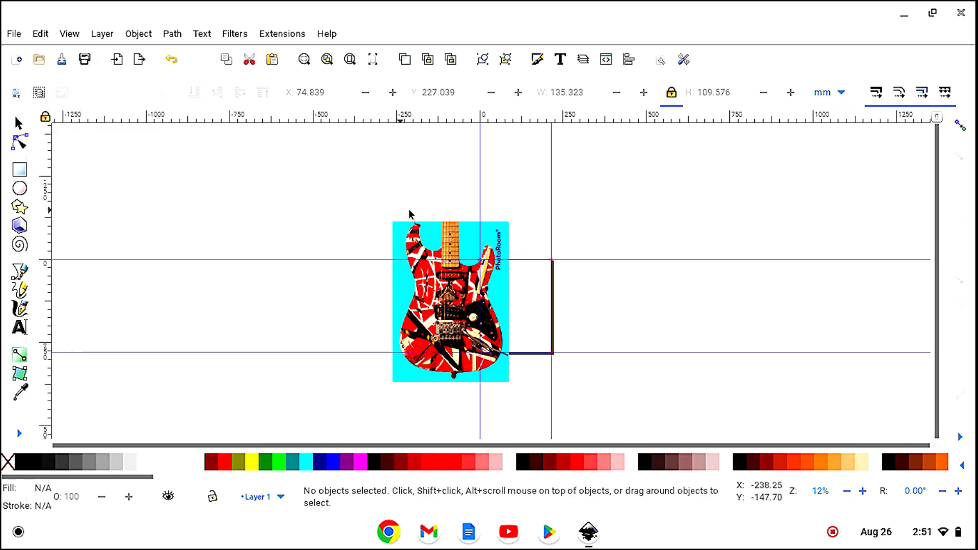
- Move the page's left vertical guide to about X -330 mm and both horizontal guides well above the guitar photo
left_click_drag(479, 179, 369, 173)
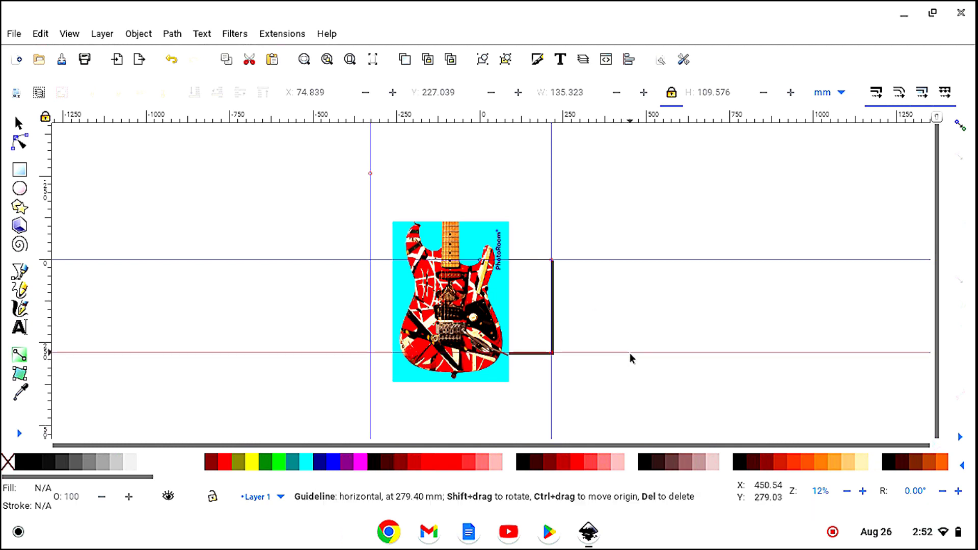
left_click_drag(629, 351, 647, 137)
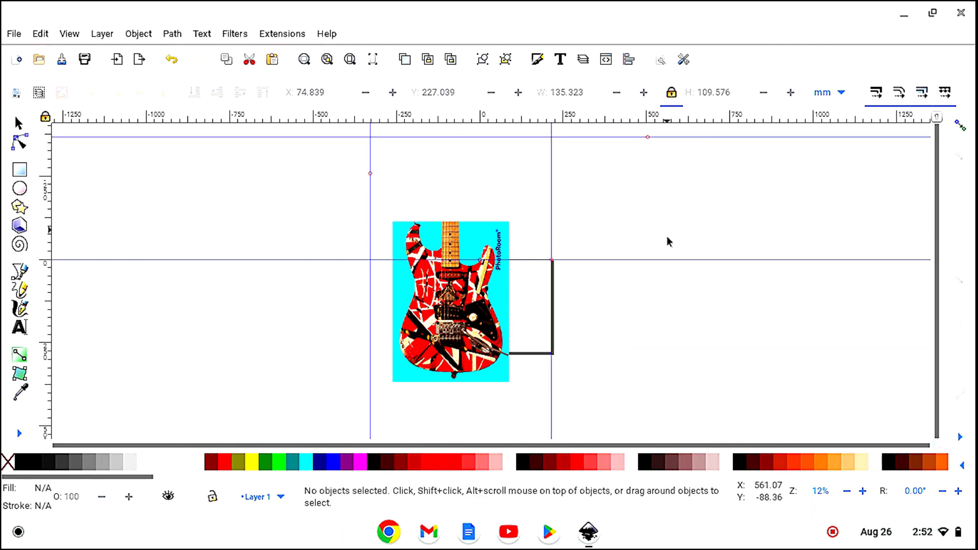
left_click_drag(672, 262, 671, 140)
- Move the guitar photo to about X -504, Y -119 mm and align the vertical guide with the neck's dot markers, at about X -331 mm
left_click_drag(477, 305, 401, 307)
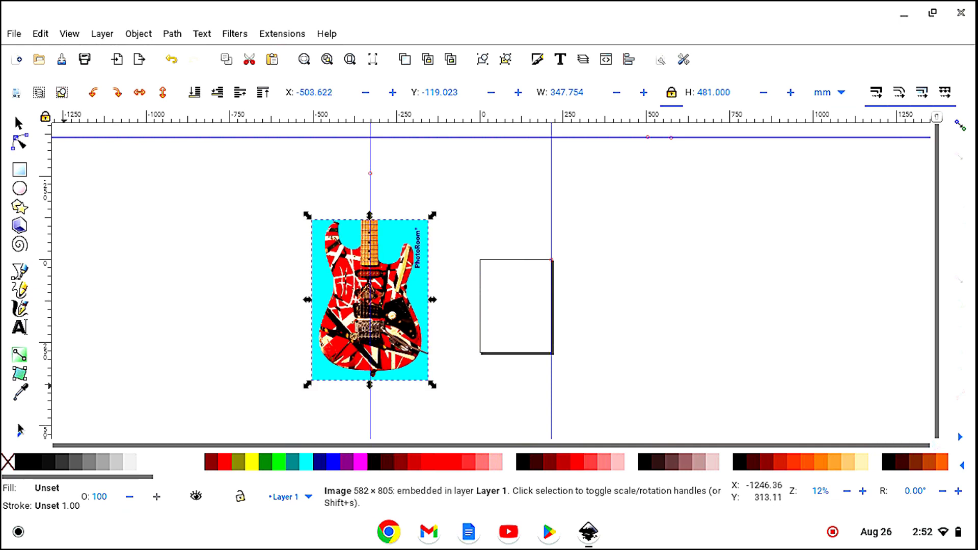
left_click(19, 435)
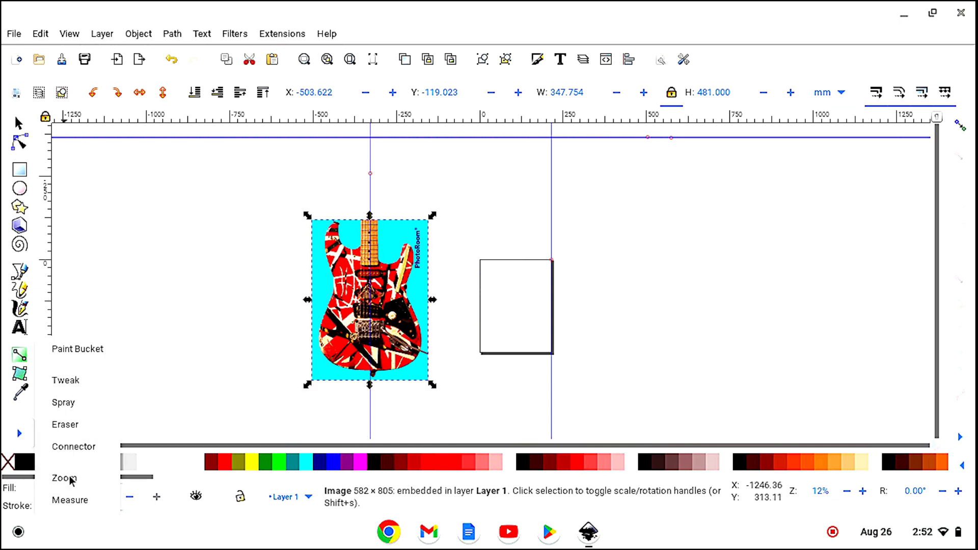
left_click(70, 479)
left_click(17, 93)
left_click(16, 93)
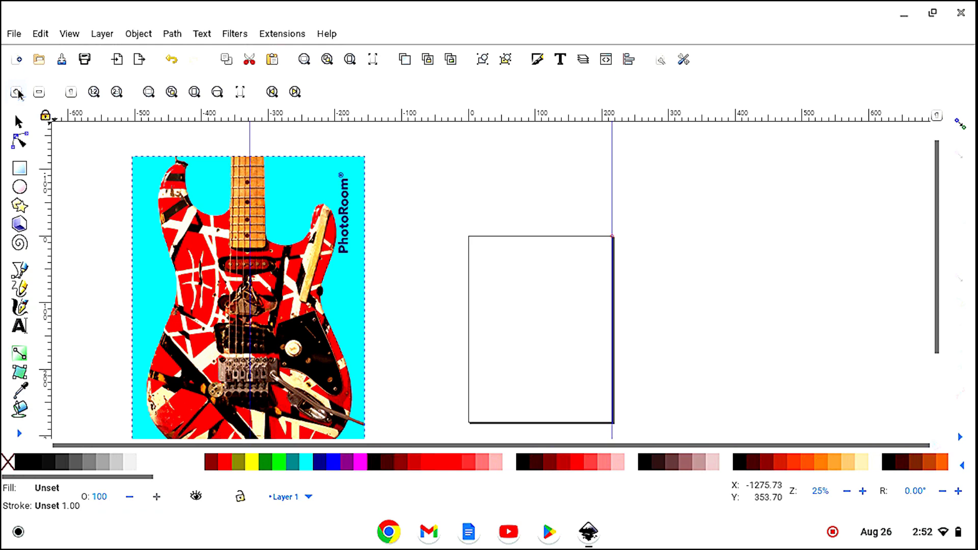
left_click(16, 93)
left_click(16, 93)
left_click(16, 93)
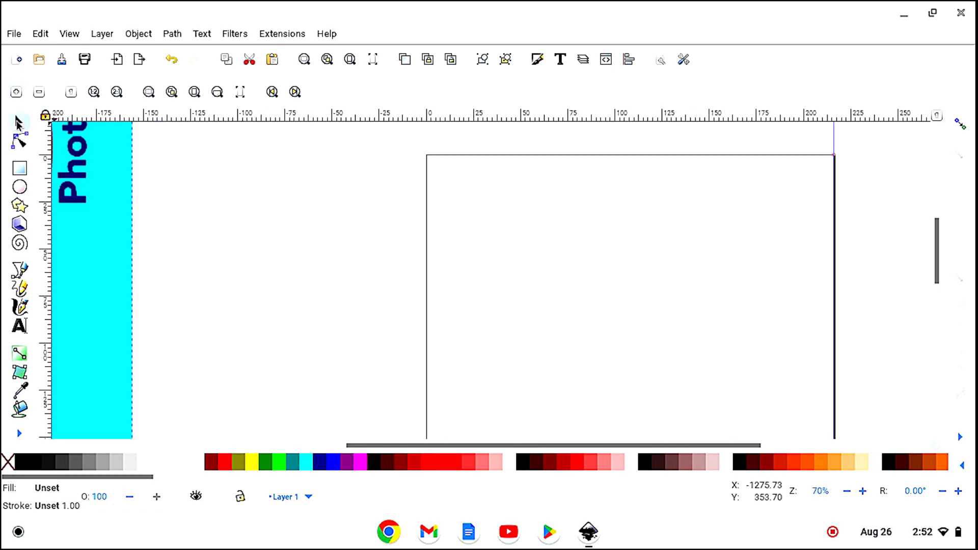
left_click(17, 121)
left_click_drag(469, 447, 179, 464)
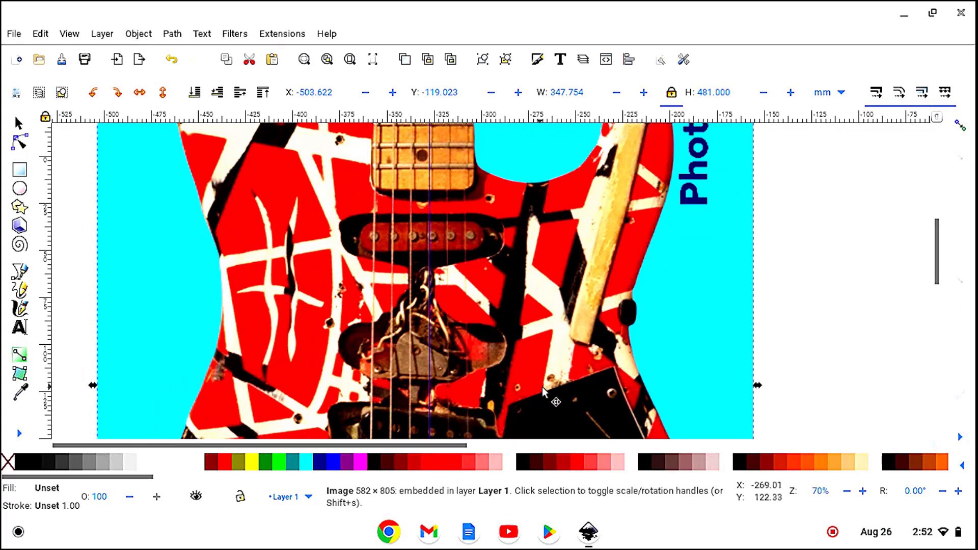
scroll(542, 387, "up", 5)
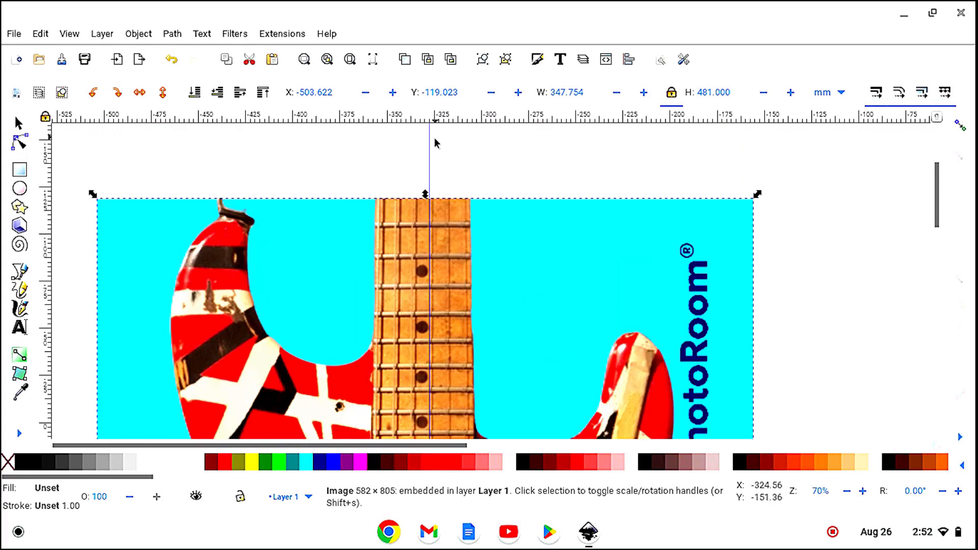
left_click_drag(430, 146, 422, 146)
- Fine-tune the vertical guide so it passes through the centres of the neck's dot markers down to the fretboard end
left_click(20, 433)
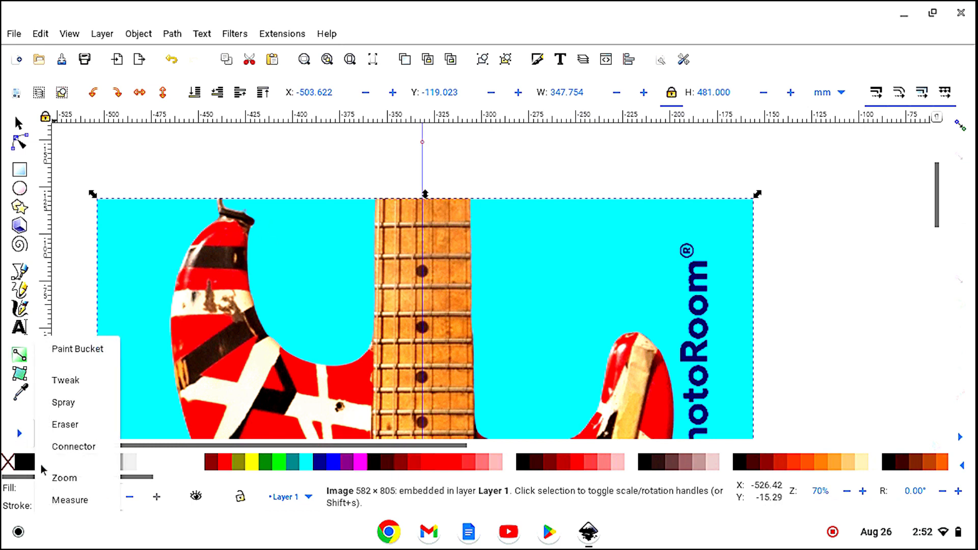
left_click(61, 478)
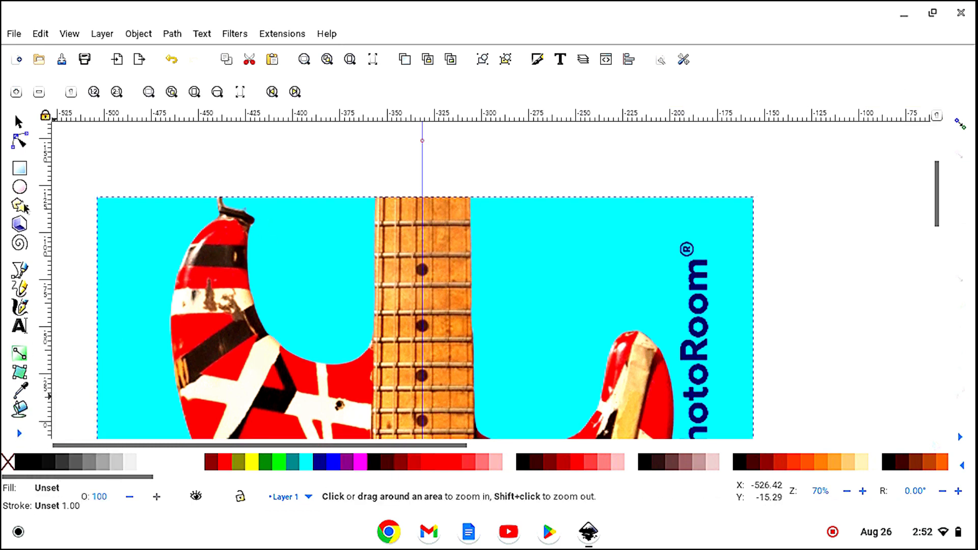
left_click(16, 93)
left_click(16, 93)
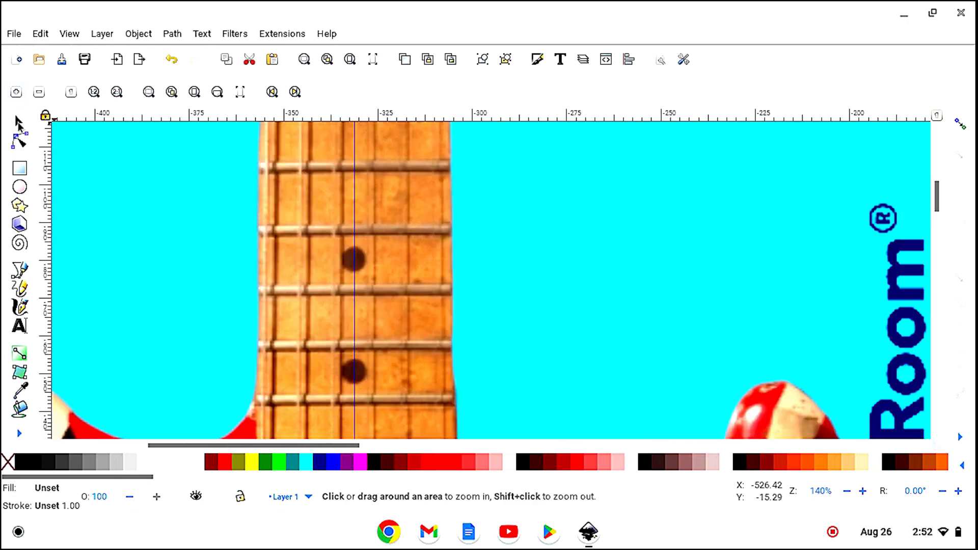
left_click(19, 123)
scroll(585, 340, "up", 3)
scroll(582, 337, "down", 15)
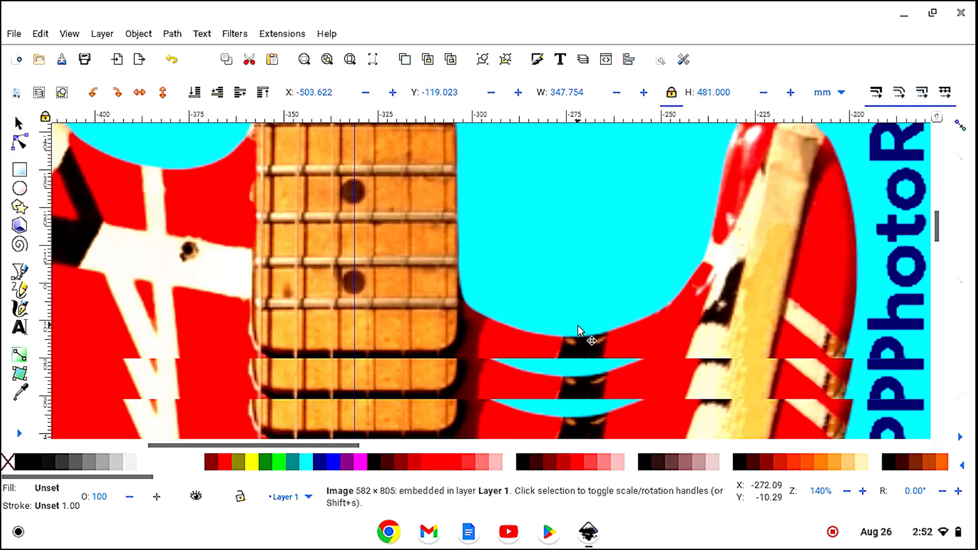
scroll(580, 325, "up", 5)
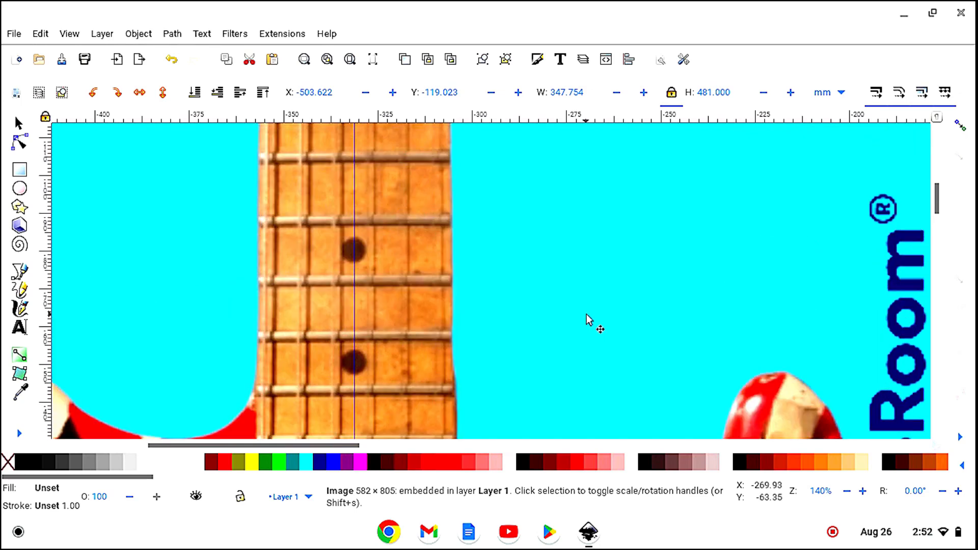
left_click_drag(352, 187, 353, 191)
scroll(526, 252, "down", 5)
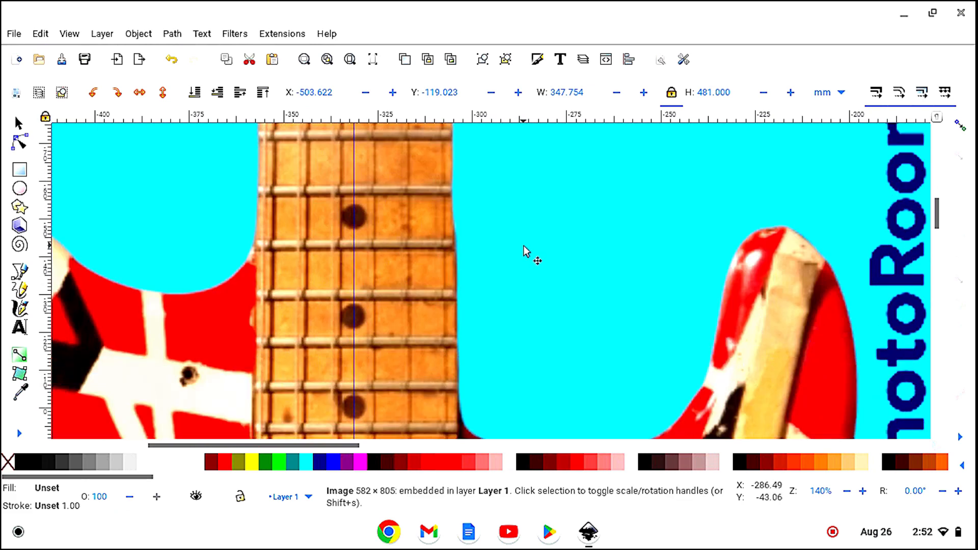
scroll(527, 251, "down", 4)
scroll(534, 254, "up", 1)
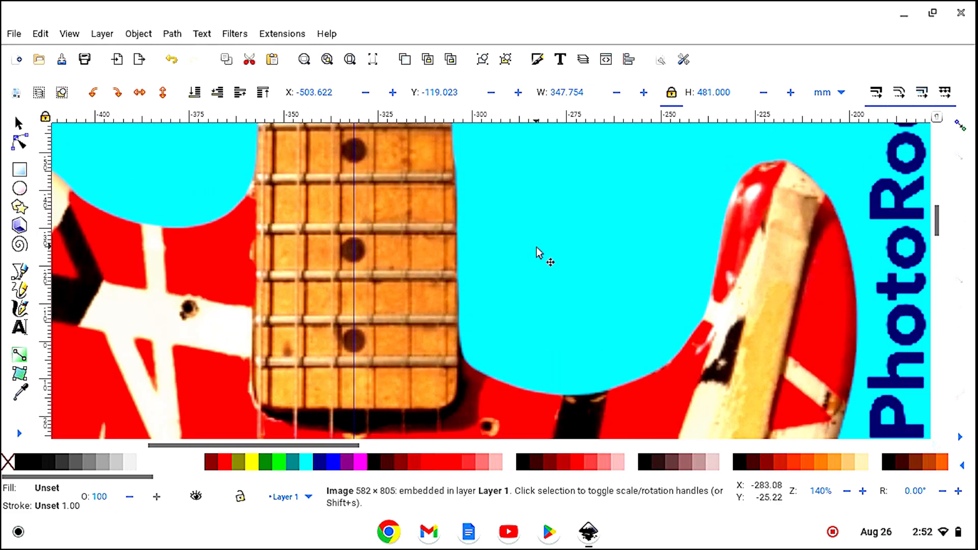
scroll(539, 252, "up", 6)
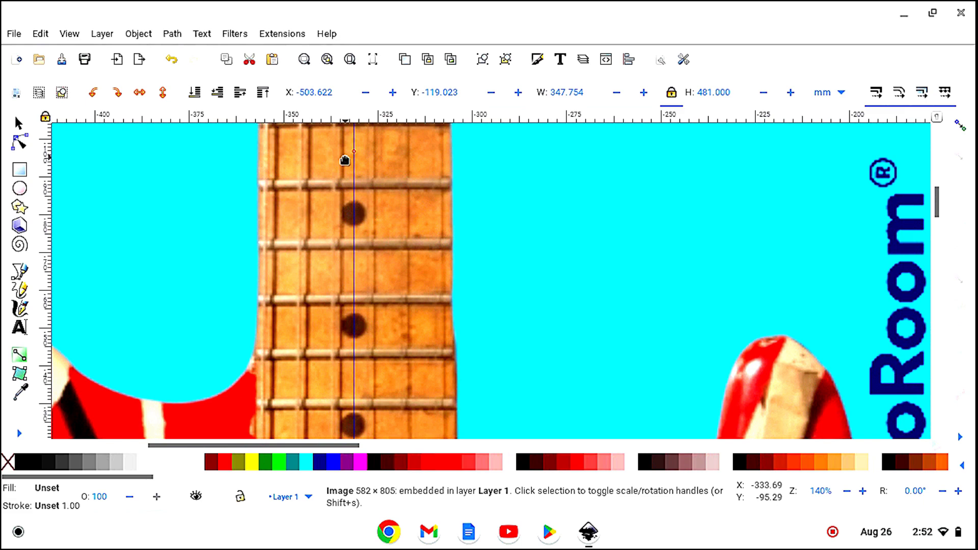
- Start a Bezier outline where the body's left cutaway meets the neck and trace straight segments around the longer left horn
left_click(19, 433)
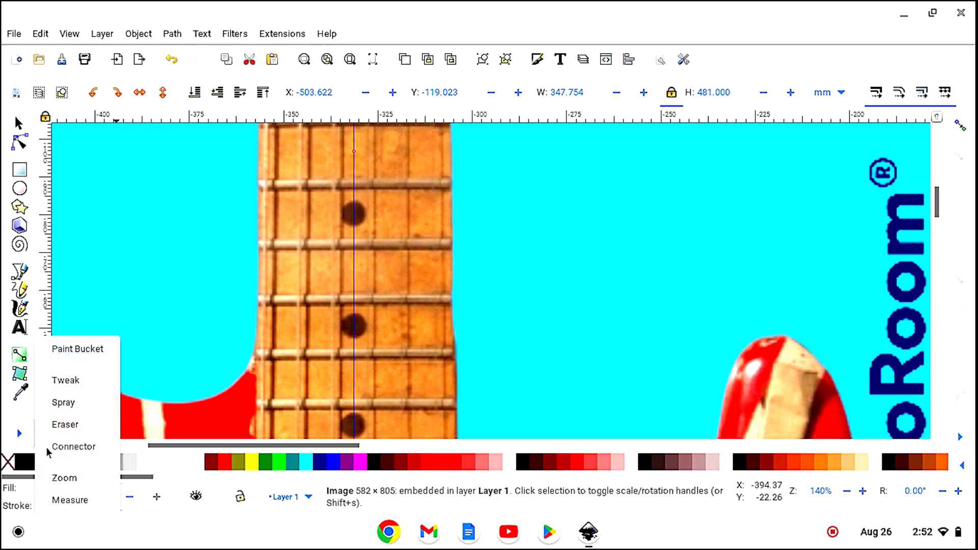
left_click(65, 478)
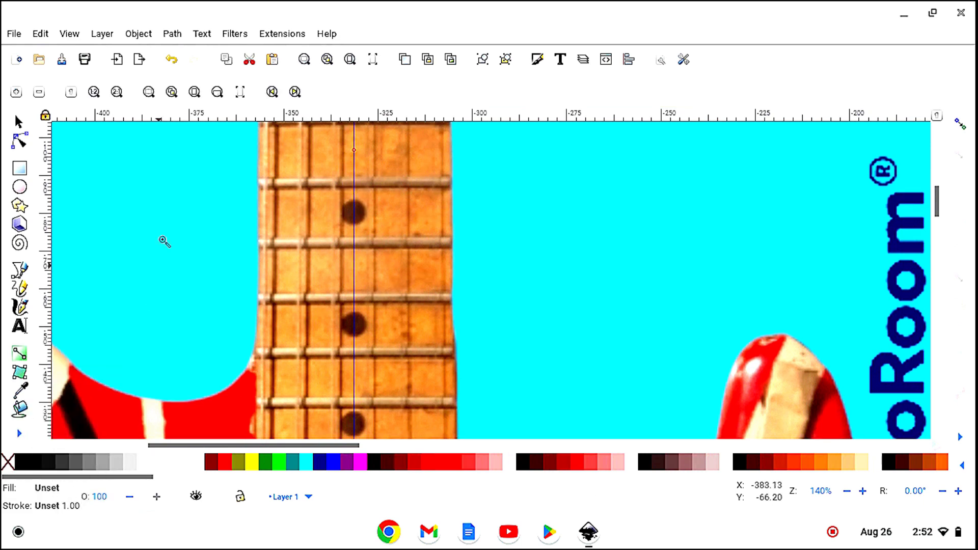
left_click(39, 93)
left_click(38, 93)
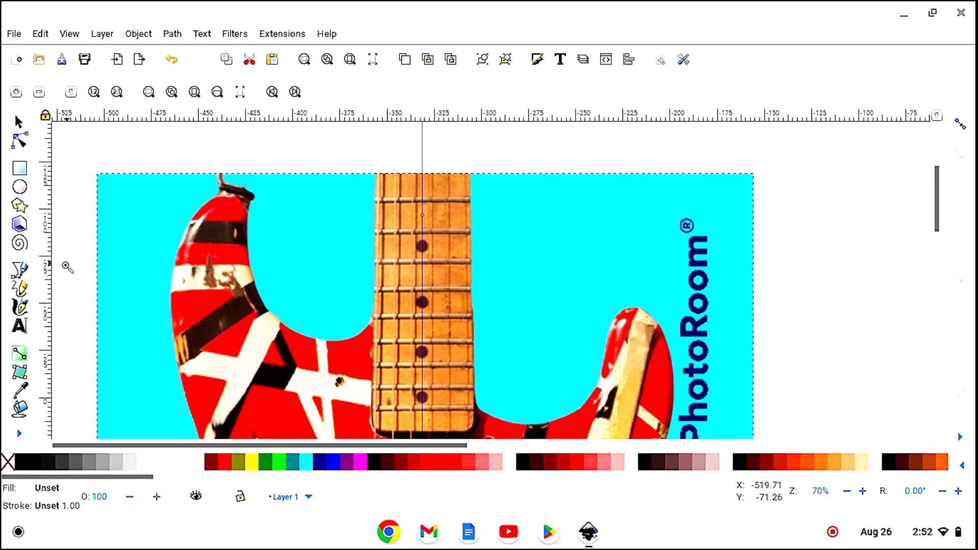
left_click(21, 270)
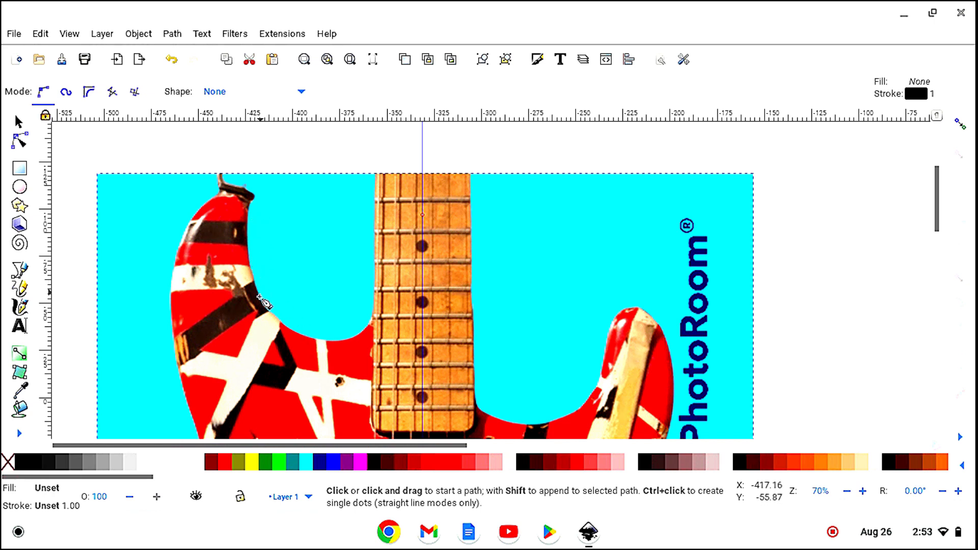
left_click(373, 321)
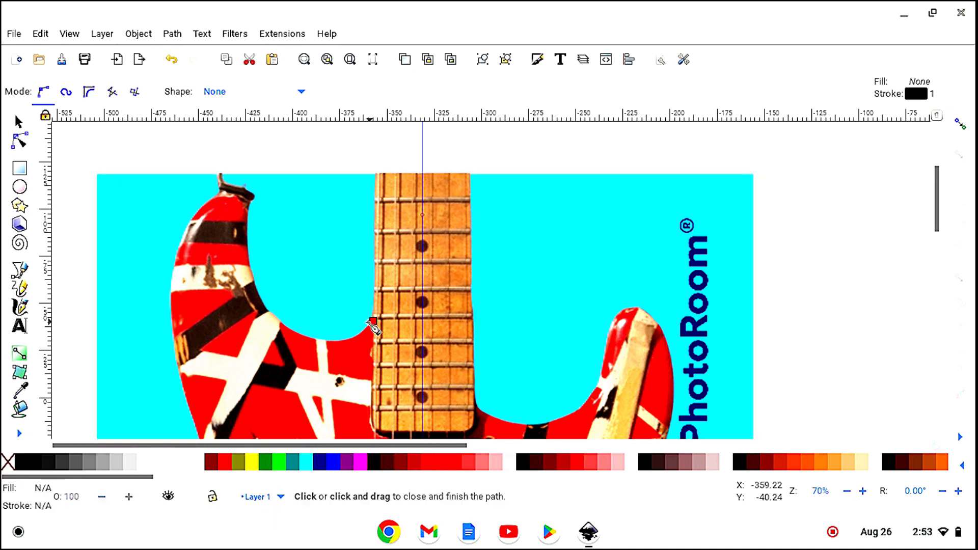
left_click(283, 324)
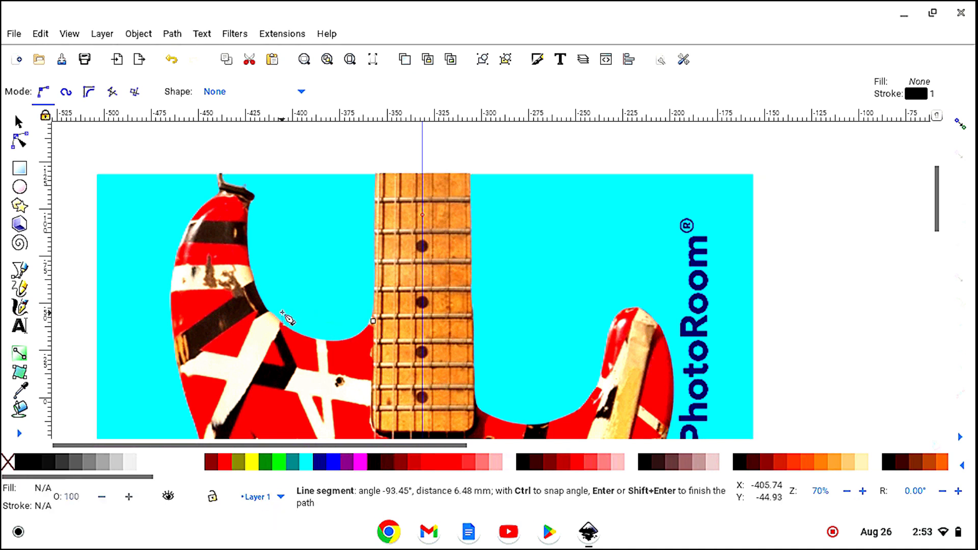
left_click(256, 278)
left_click(247, 224)
left_click(206, 208)
left_click(173, 316)
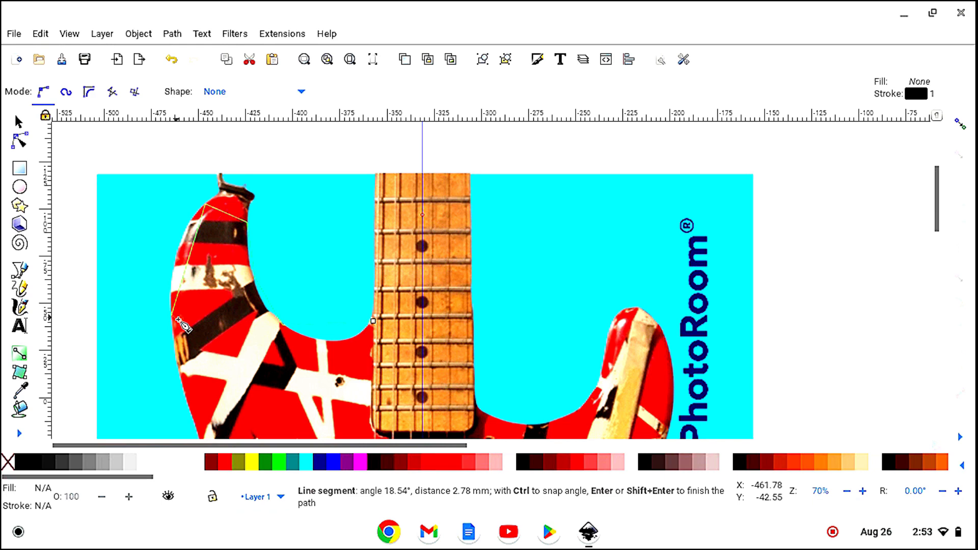
- Continue the Bezier outline with straight segments down the body's left edge, through the waist to the lower bout
scroll(178, 319, "down", 4)
scroll(193, 313, "down", 1)
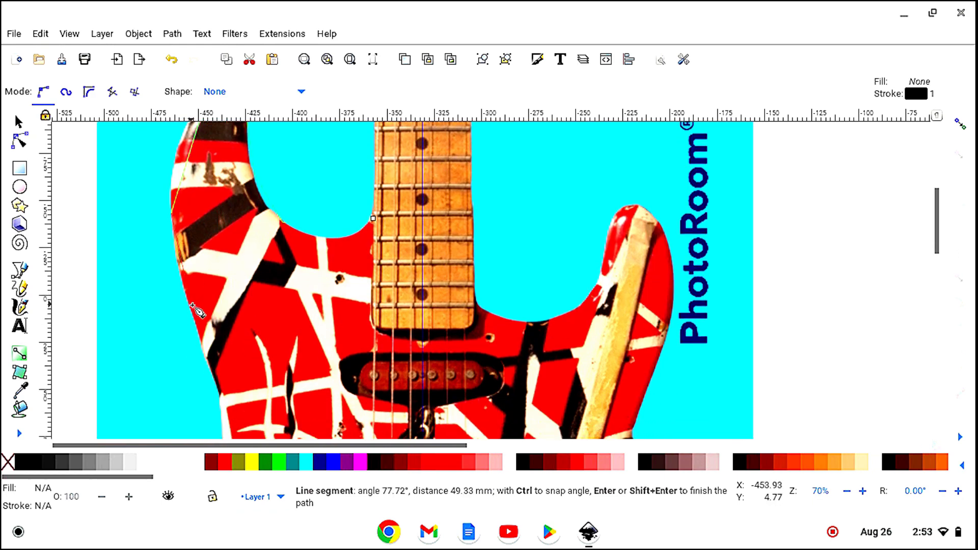
scroll(202, 301, "down", 1)
left_click(198, 295)
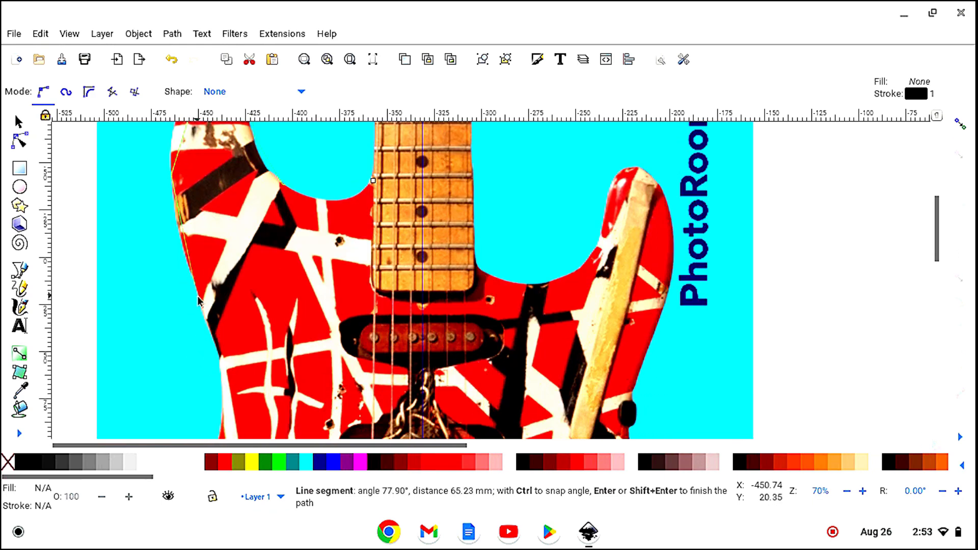
left_click(224, 390)
scroll(224, 388, "down", 6)
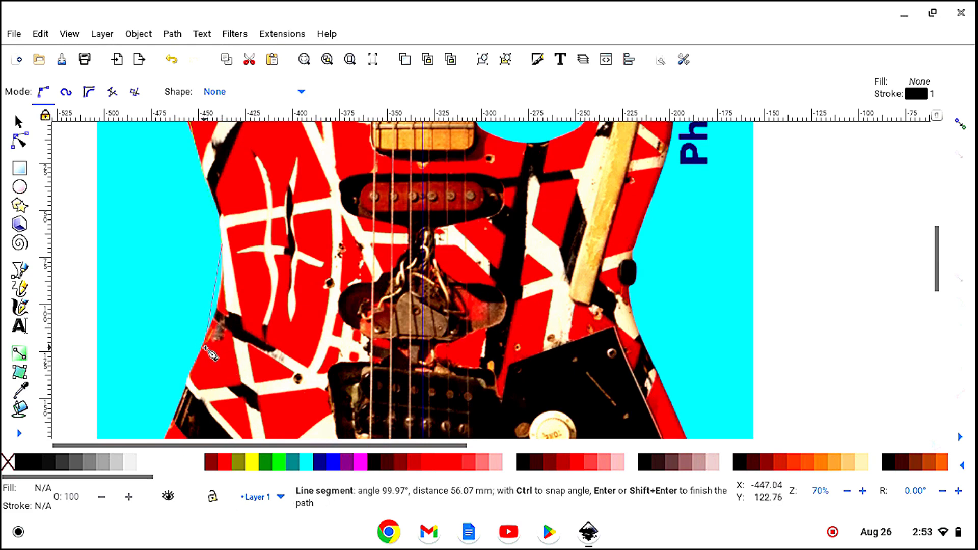
scroll(202, 354, "down", 7)
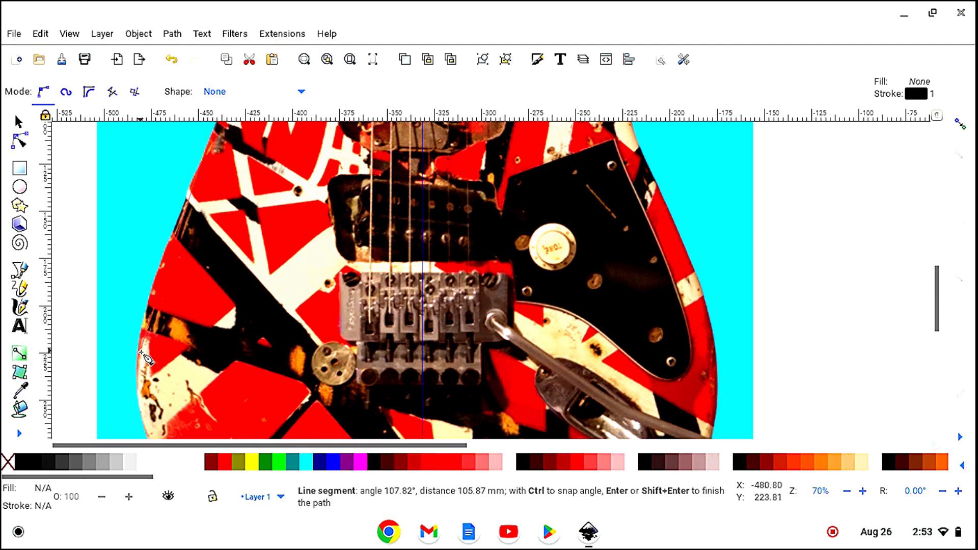
scroll(141, 355, "down", 4)
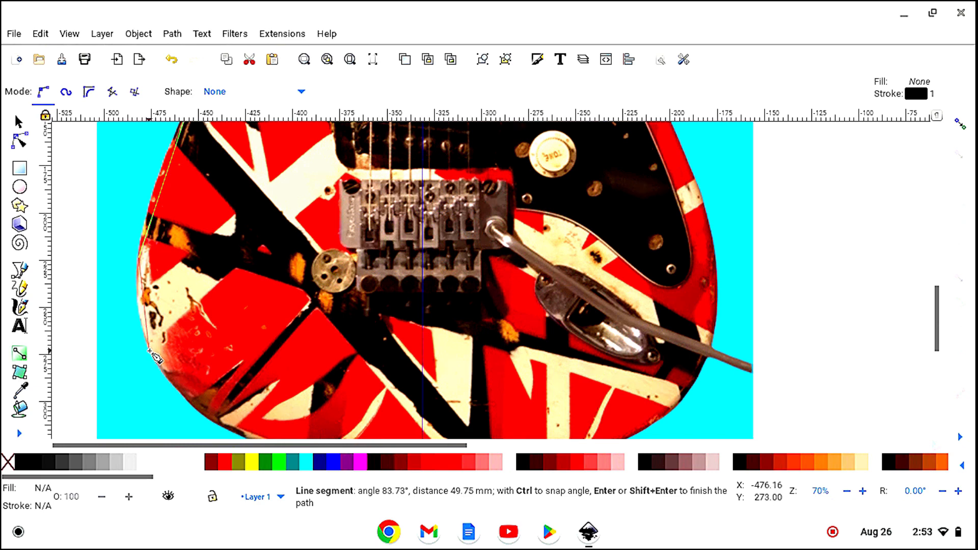
left_click(149, 351)
- Trace the body's bottom edge with straight segments, past the strap button to the widest point of the right lower bout
scroll(178, 351, "down", 4)
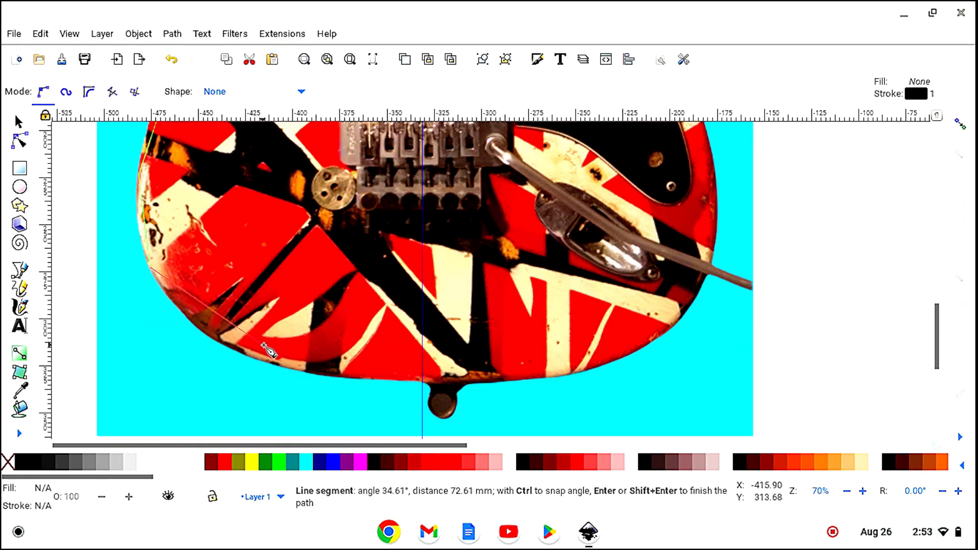
left_click(363, 381)
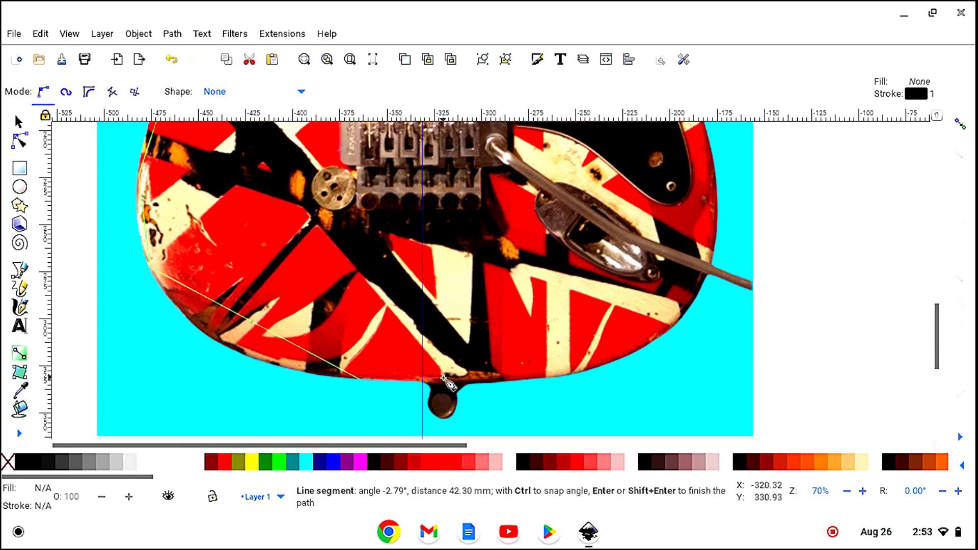
left_click(531, 380)
left_click(654, 341)
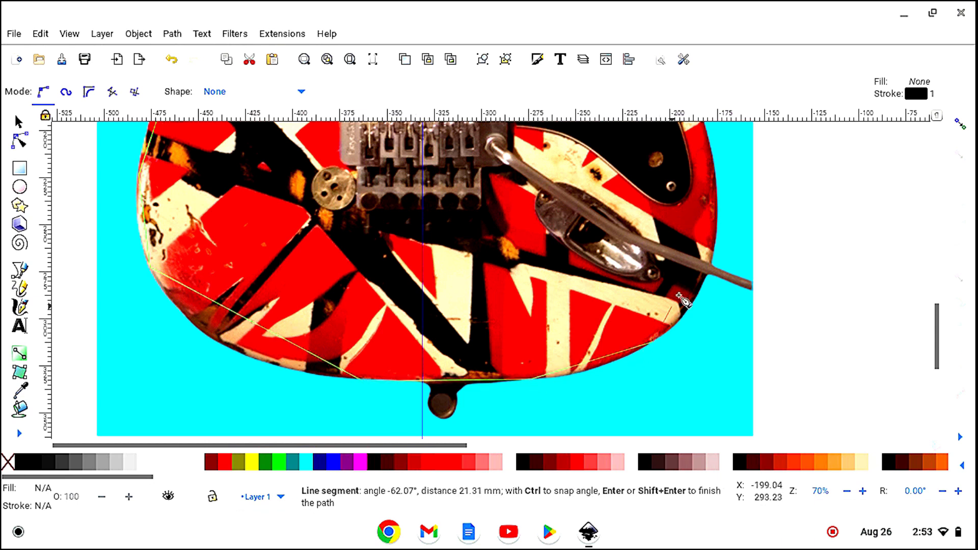
left_click(718, 190)
- Continue the outline up the body's right edge, through the waist to the outer side of the shorter right horn
scroll(726, 197, "up", 6)
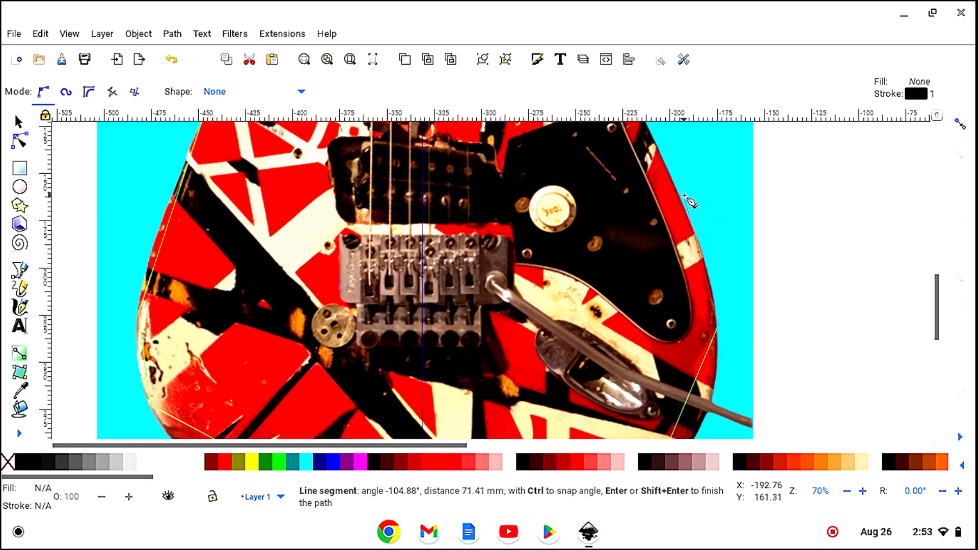
scroll(678, 185, "up", 6)
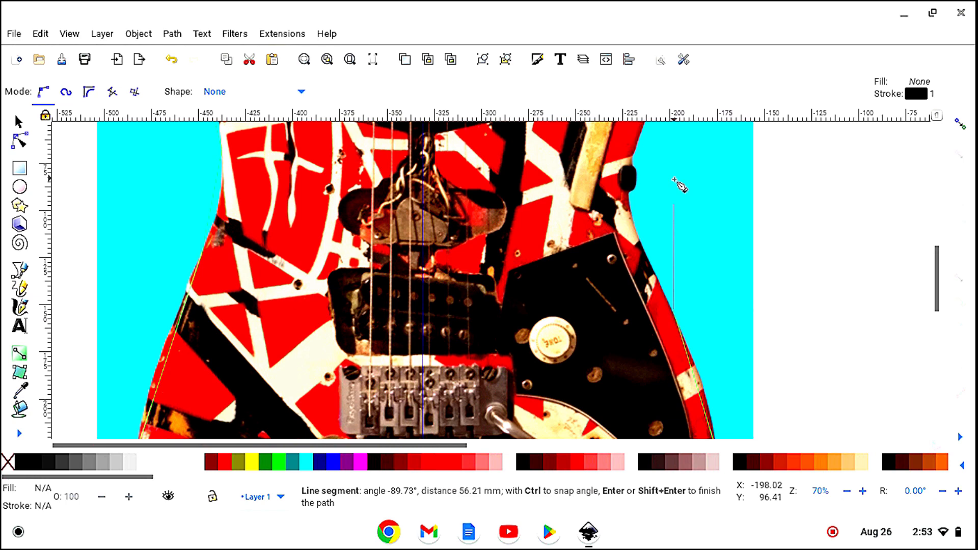
left_click(630, 191)
scroll(630, 191, "up", 2)
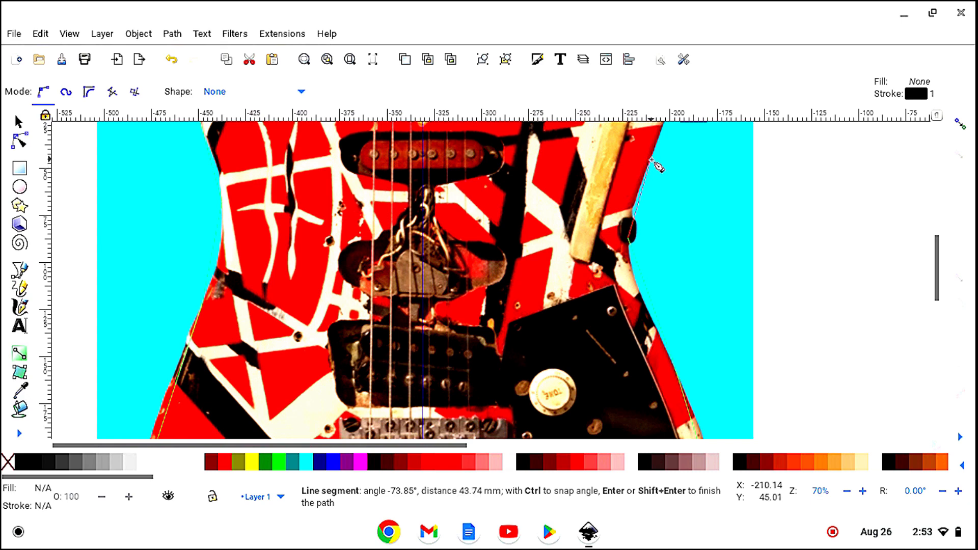
scroll(657, 170, "up", 8)
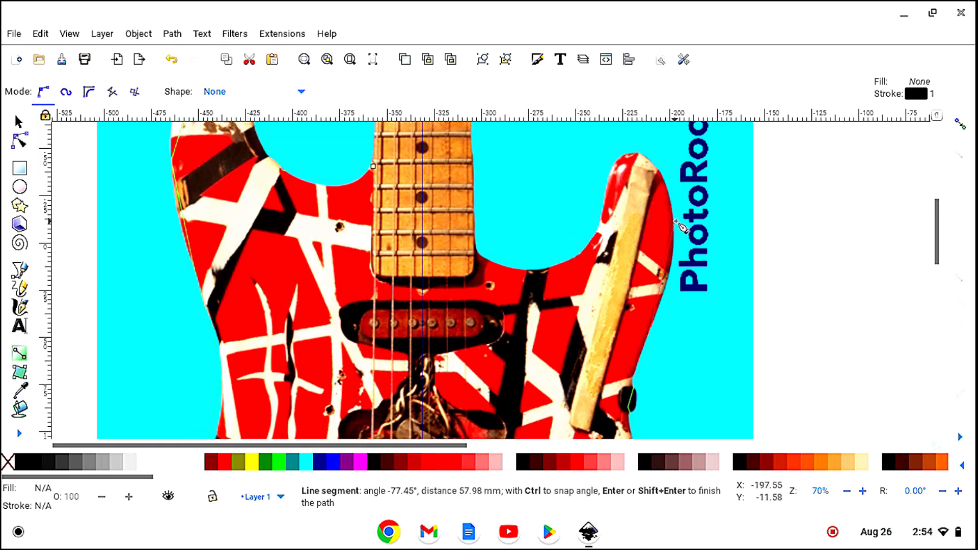
left_click(673, 221)
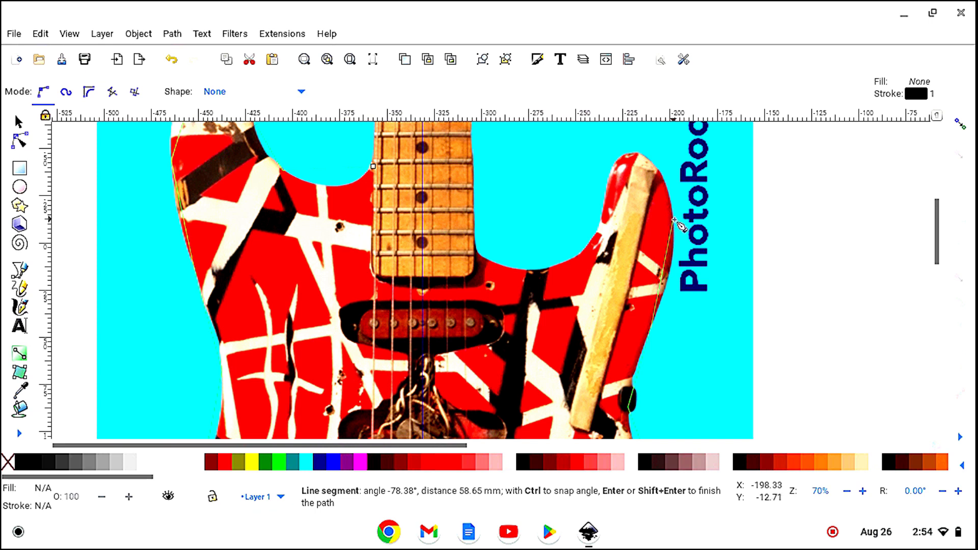
- Trace around the shorter right horn and across its cutaway, finishing the open outline where the body meets the neck
left_click(645, 158)
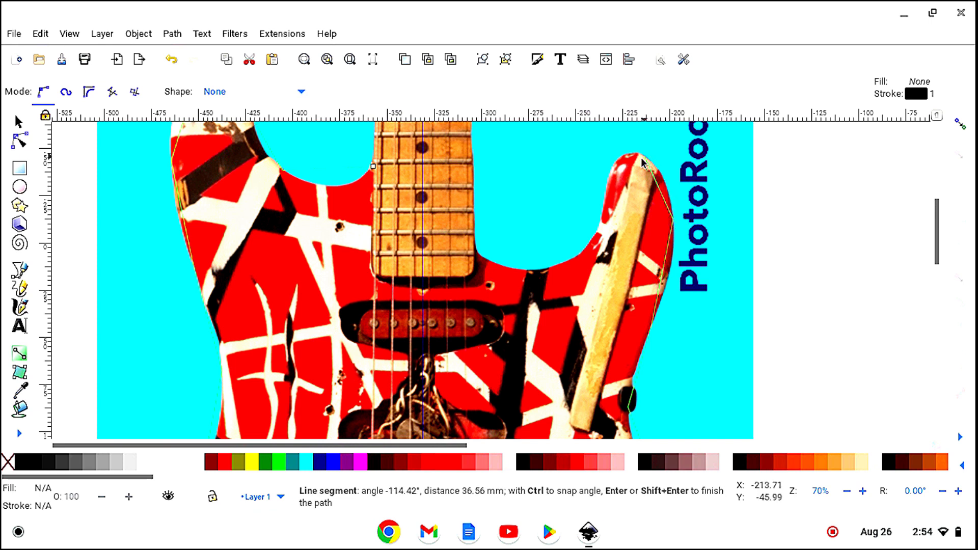
left_click(613, 168)
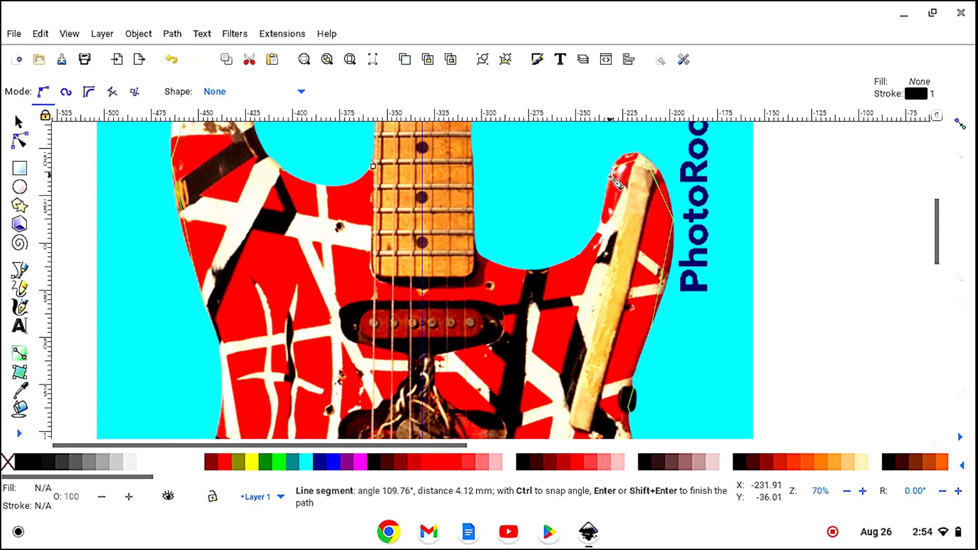
left_click(585, 252)
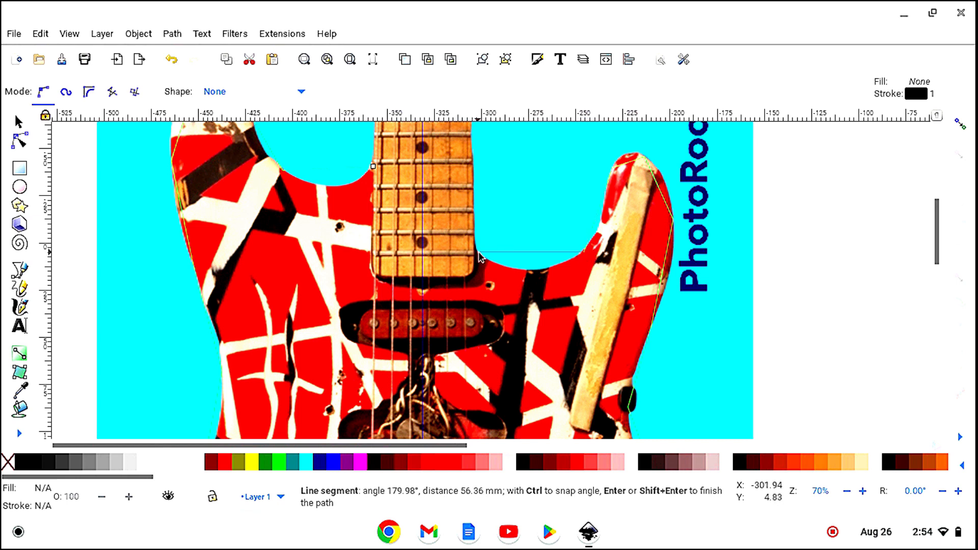
double_click(478, 252)
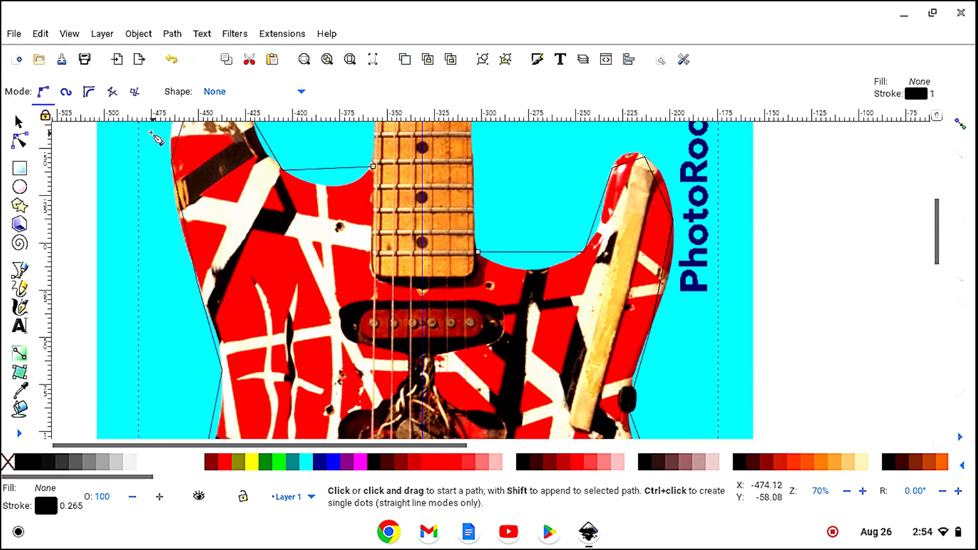
- Bend the outline's segment in the left cutaway beside the neck into a curve that follows the body edge
key("n")
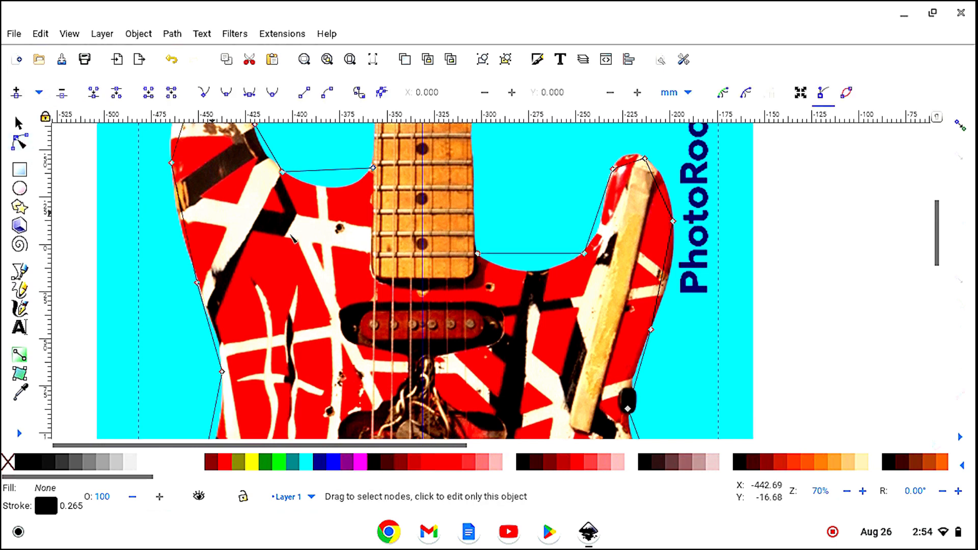
left_click_drag(332, 171, 330, 189)
left_click(341, 188)
left_click_drag(343, 191, 349, 198)
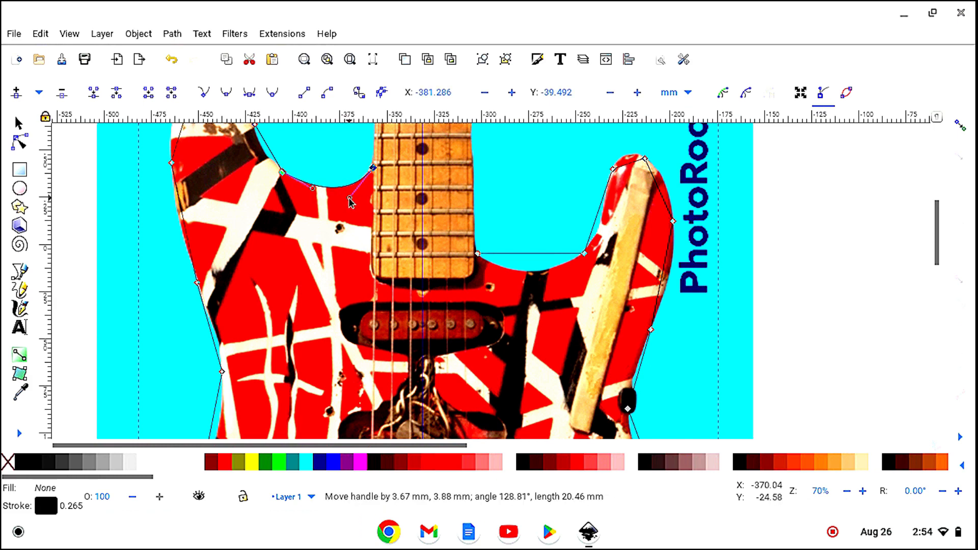
scroll(320, 179, "up", 3)
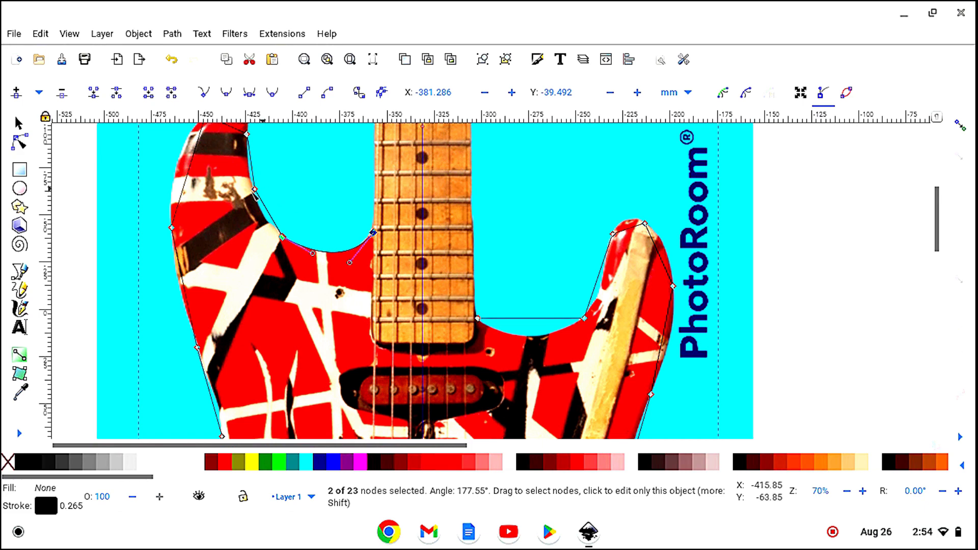
- Reposition the outline's node in the left cutaway and bend the adjoining segment into a curve along the body edge
left_click_drag(257, 194, 253, 187)
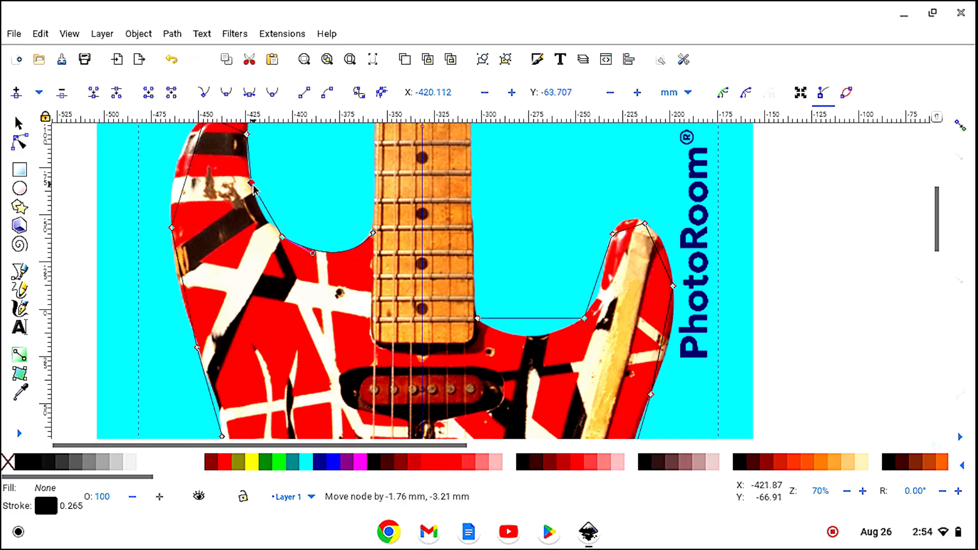
left_click(282, 235)
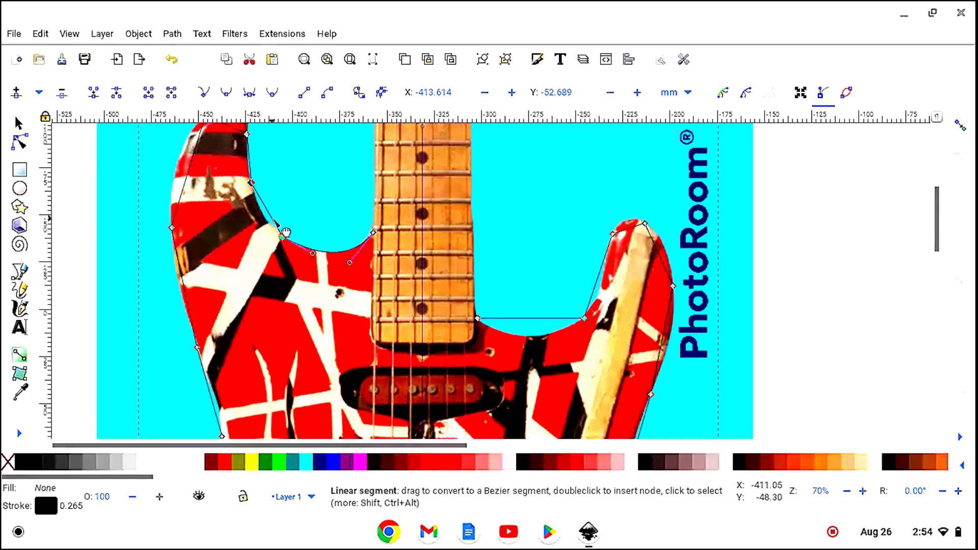
left_click(271, 219)
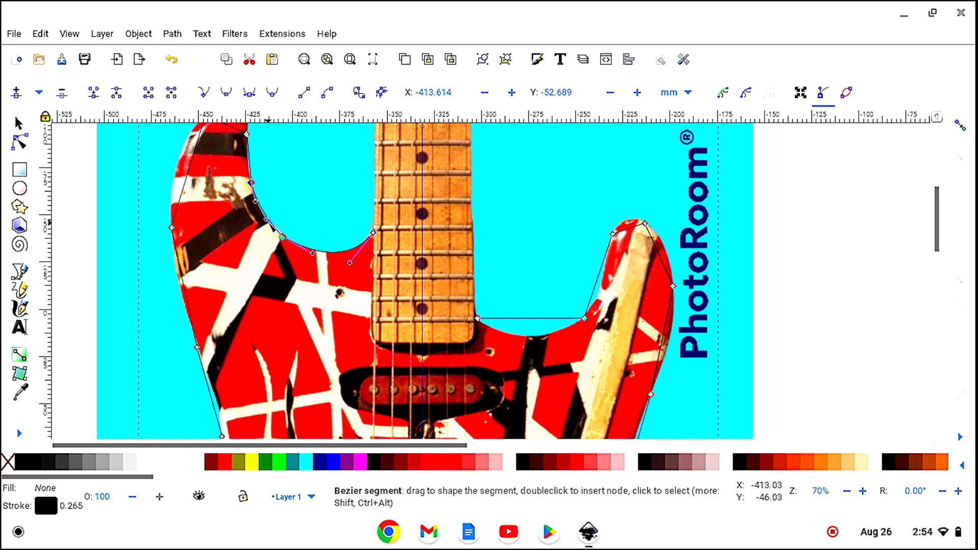
left_click_drag(266, 220, 265, 224)
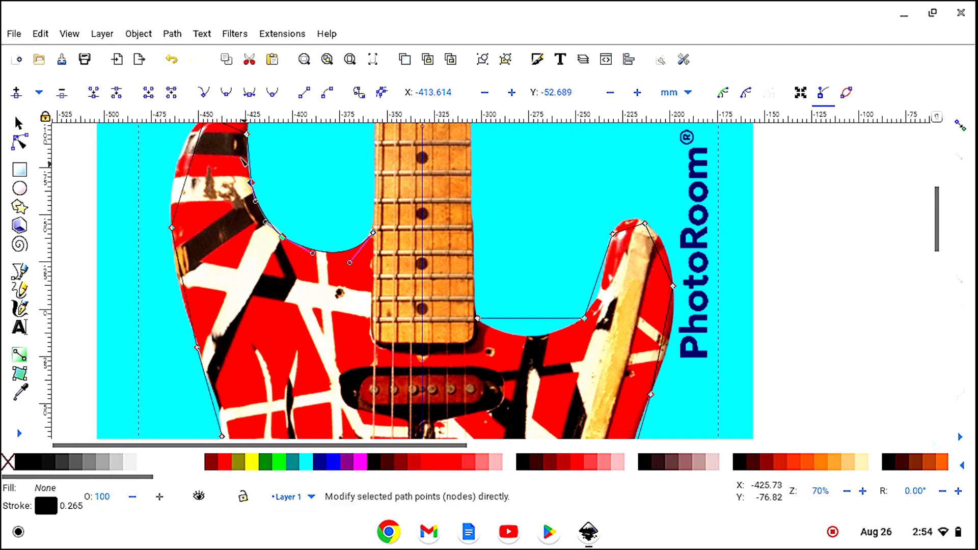
- Curve the outline's segments around the tip of the longer left horn and along its outer side to match the photo
scroll(284, 182, "up", 1)
scroll(284, 183, "up", 2)
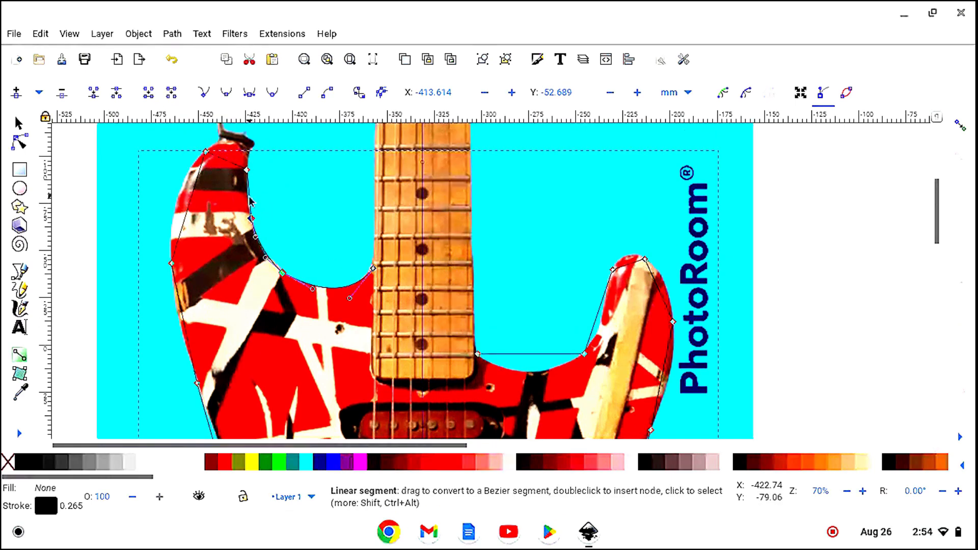
scroll(253, 198, "up", 4)
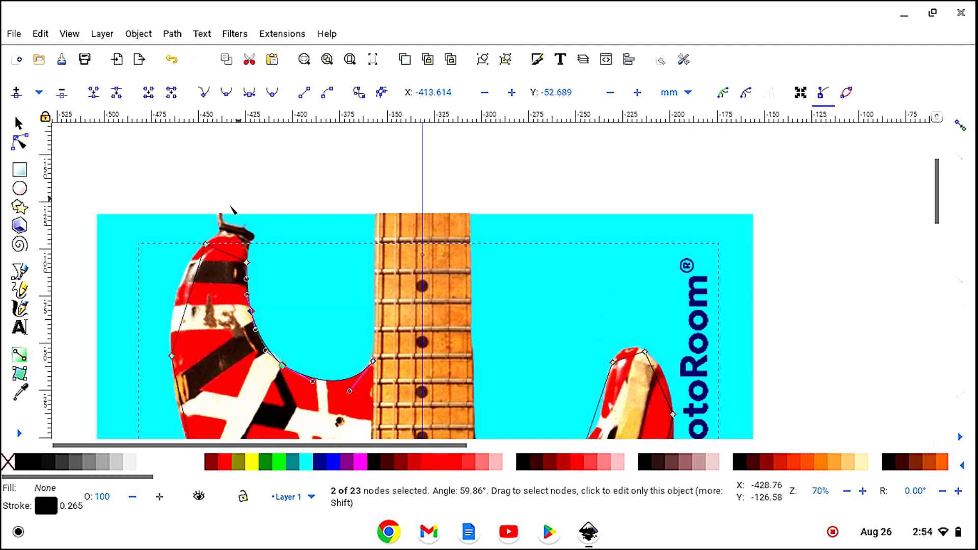
left_click_drag(233, 252, 252, 232)
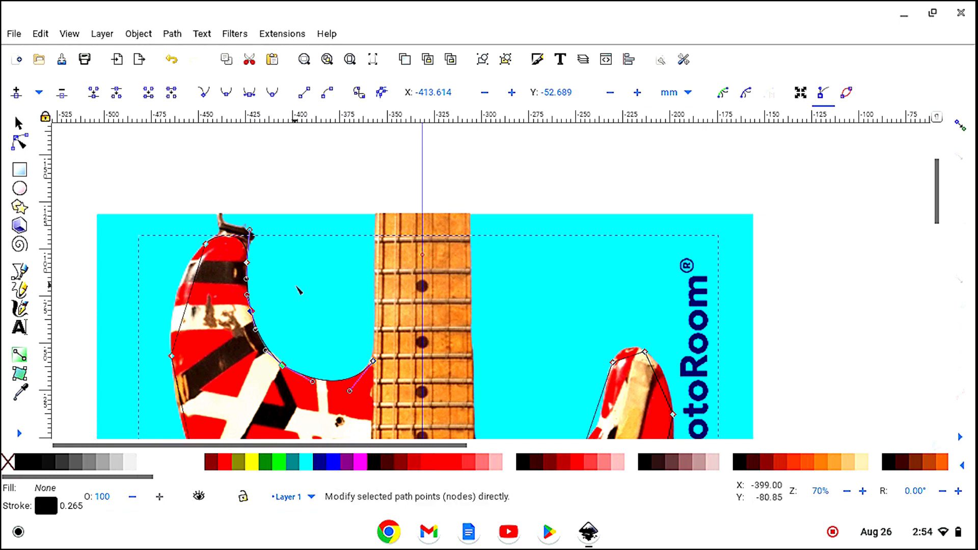
left_click_drag(191, 301, 178, 299)
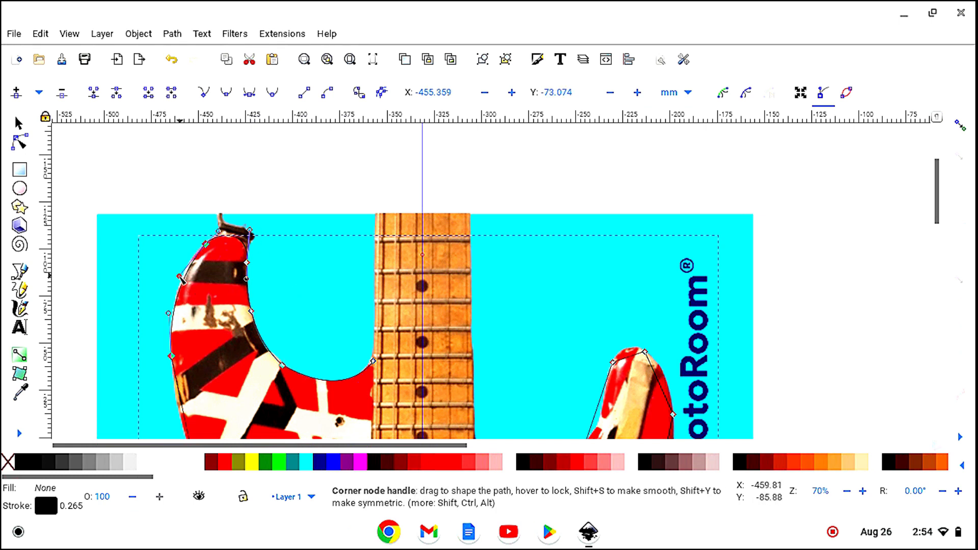
left_click_drag(180, 274, 181, 265)
- Fit the outline between the left horn and the waist to the body edge by adjusting its lower node and curve
scroll(279, 285, "down", 5)
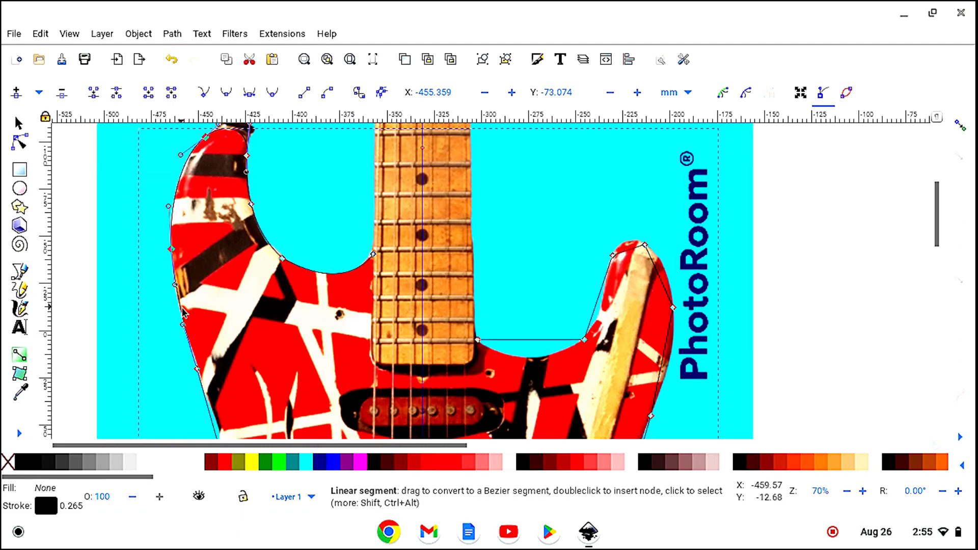
scroll(282, 316, "down", 2)
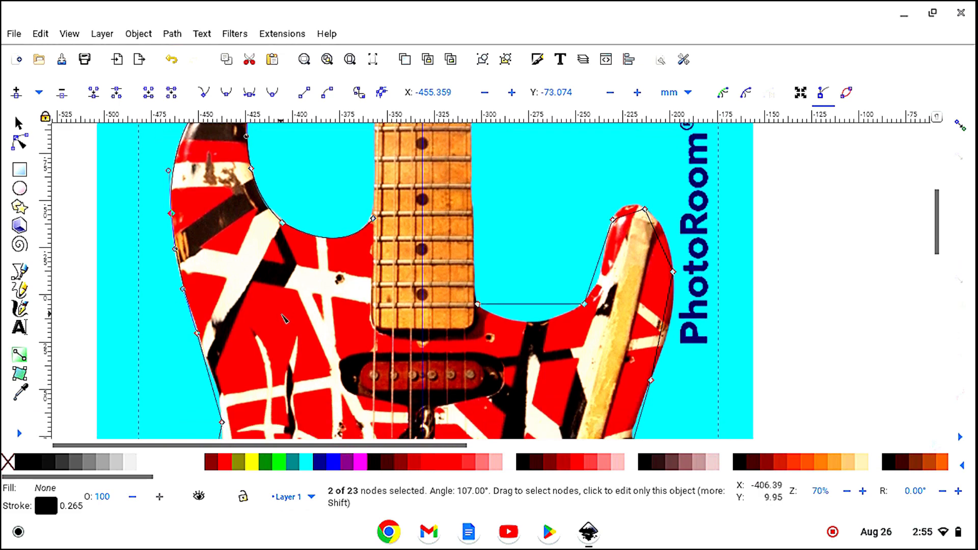
scroll(284, 316, "down", 6)
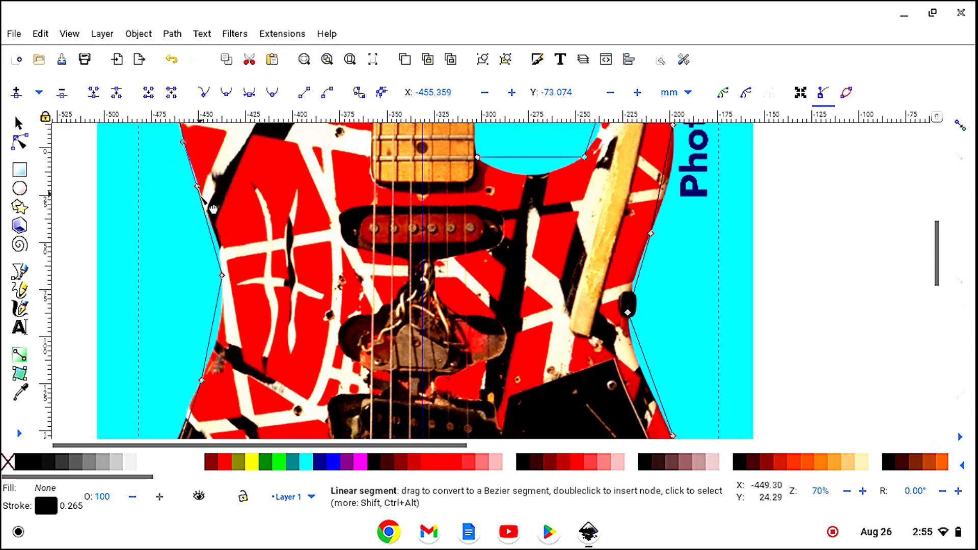
left_click_drag(198, 187, 202, 191)
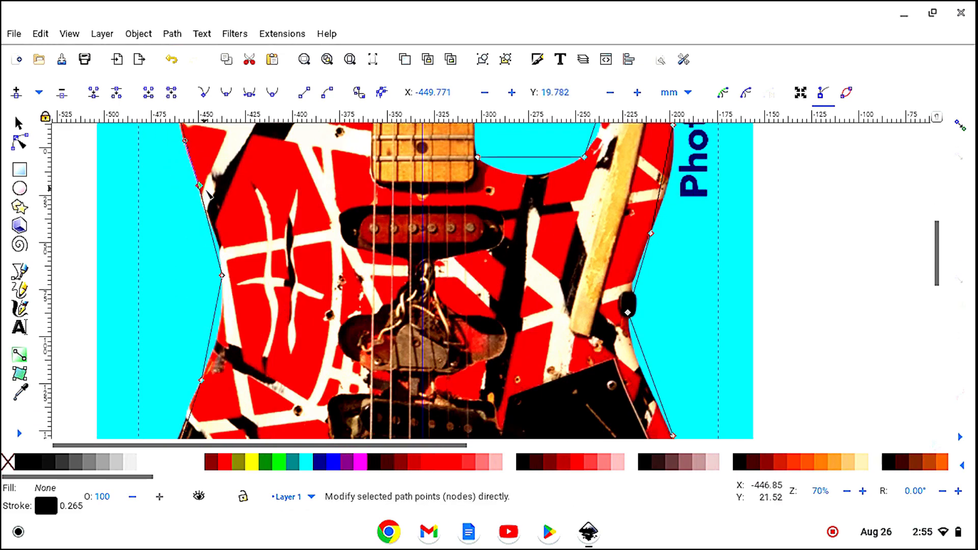
scroll(224, 219, "up", 5)
scroll(227, 222, "down", 5)
scroll(230, 226, "up", 5)
scroll(230, 226, "up", 1)
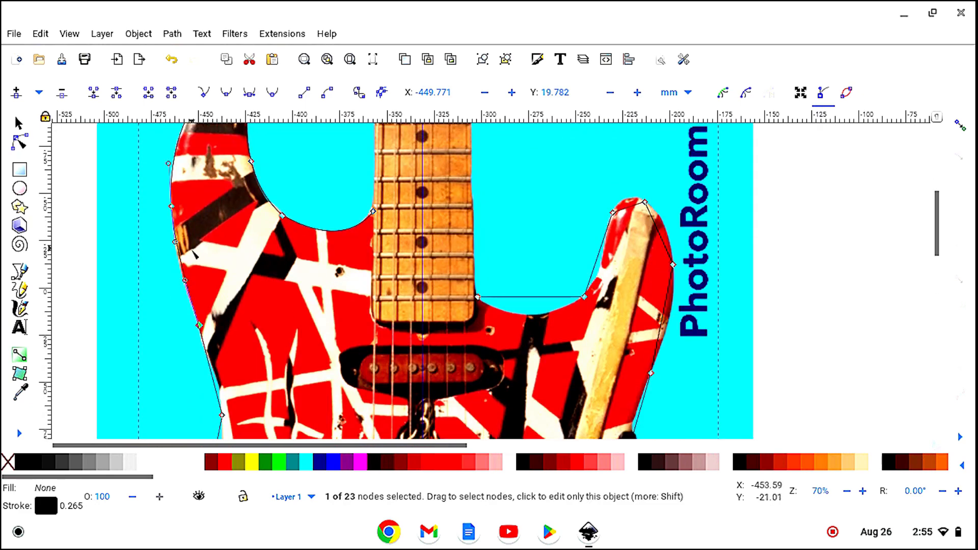
left_click_drag(183, 285, 181, 286)
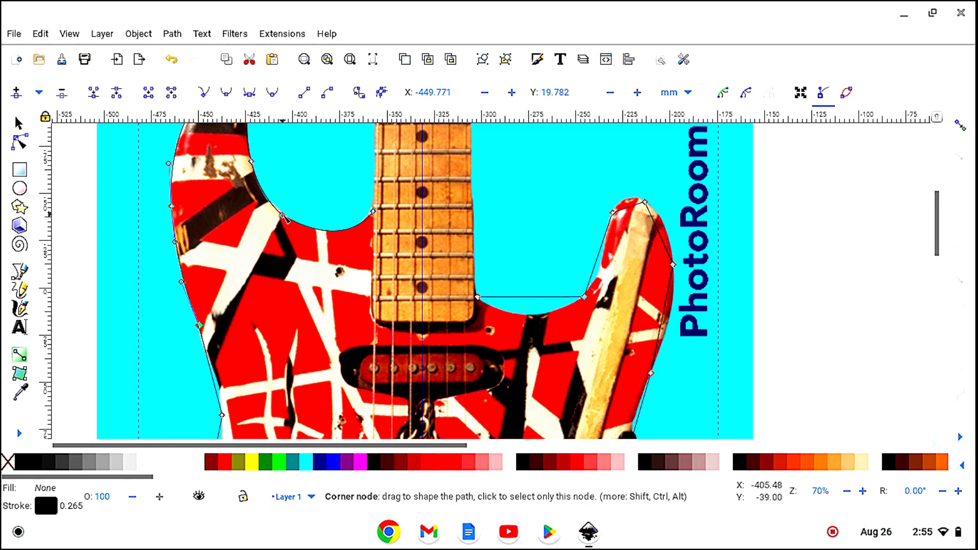
- Set the body outline's stroke width to 0.8 mm and its stroke colour to Fuchsia (#FF00FF)
left_click(283, 216)
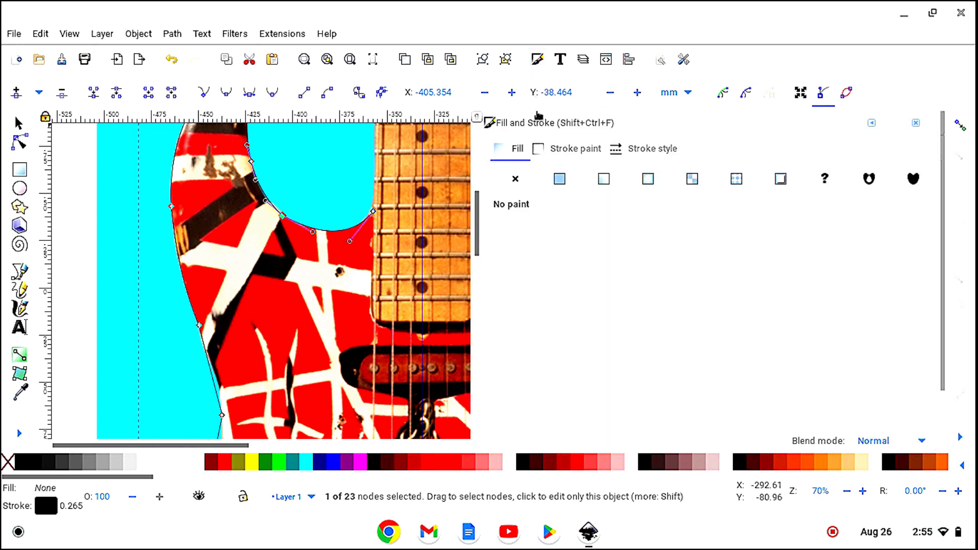
left_click(651, 150)
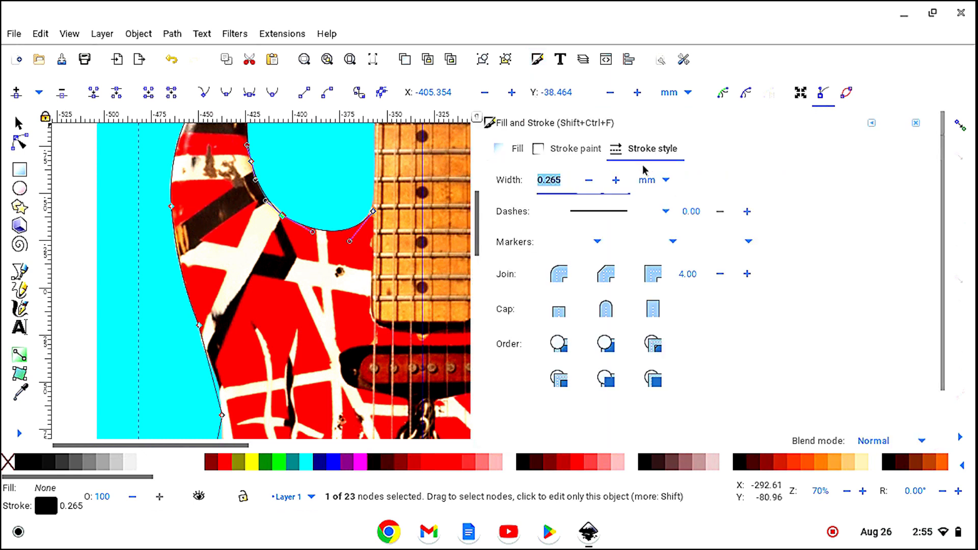
type("0.5")
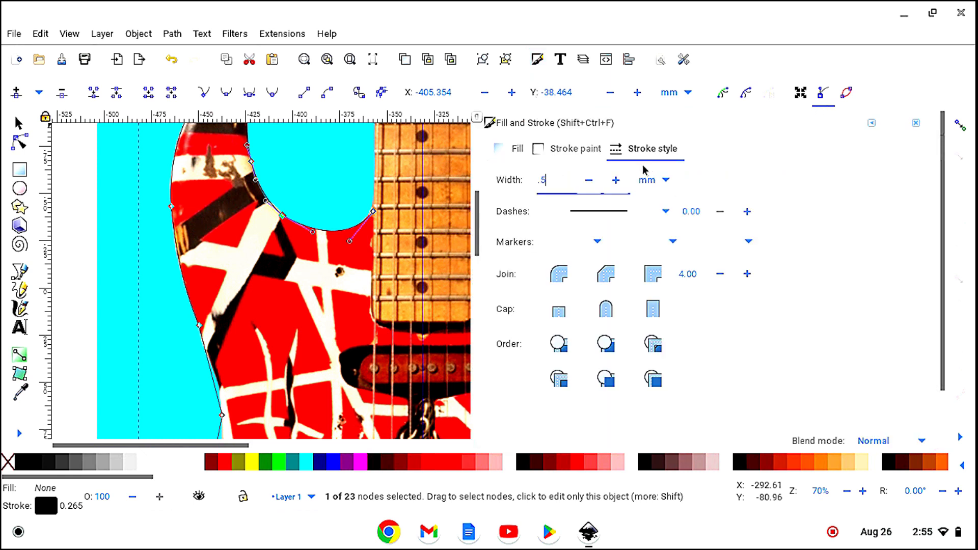
key("Return")
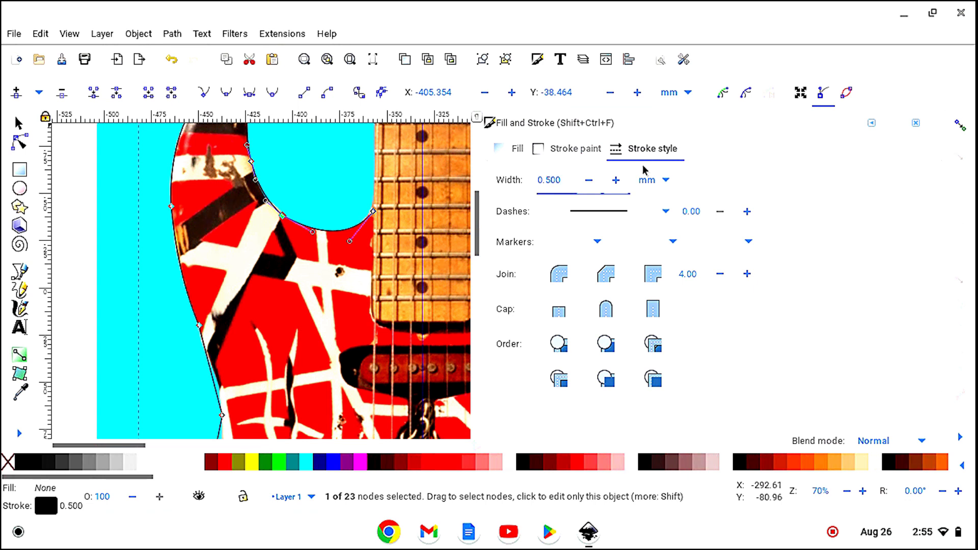
left_click_drag(567, 180, 431, 161)
type("0.8")
key("Return")
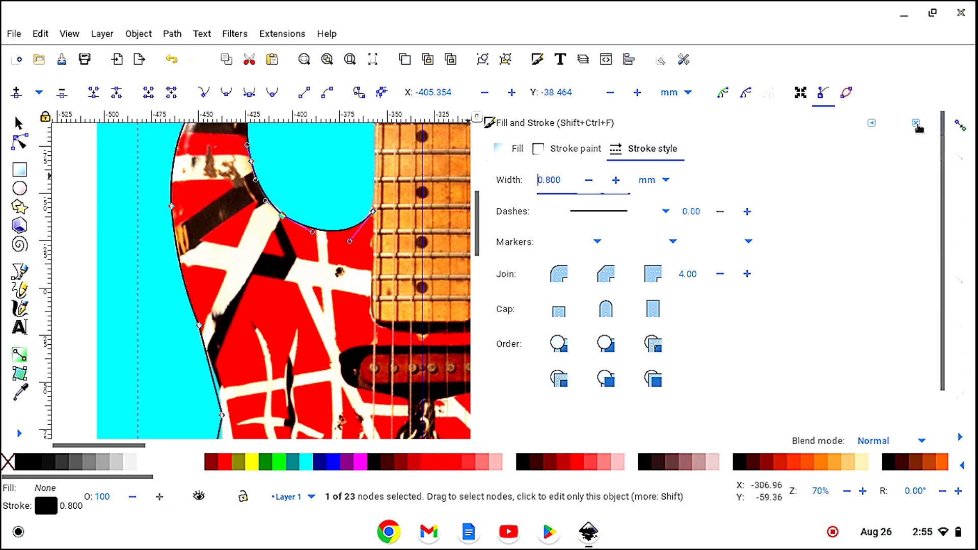
left_click(917, 124)
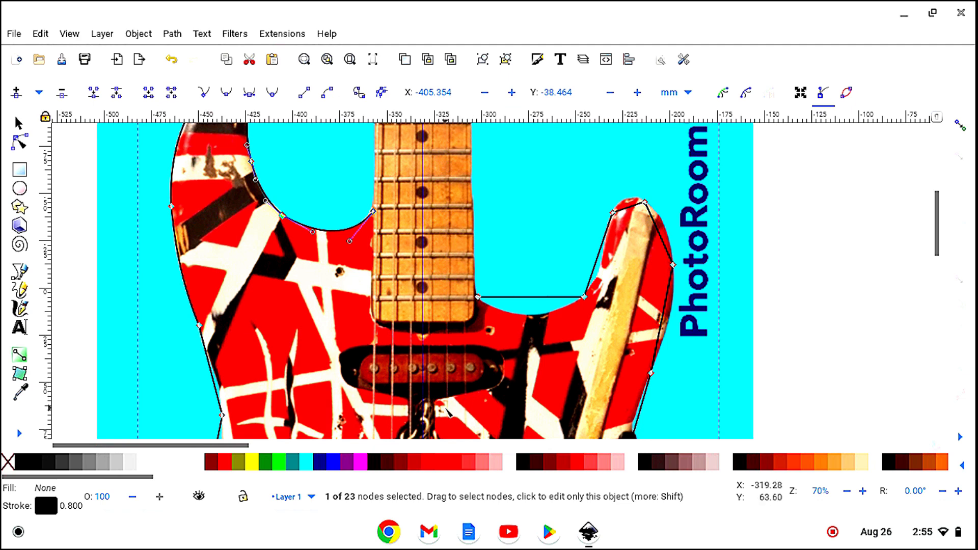
left_click(363, 467, "shift")
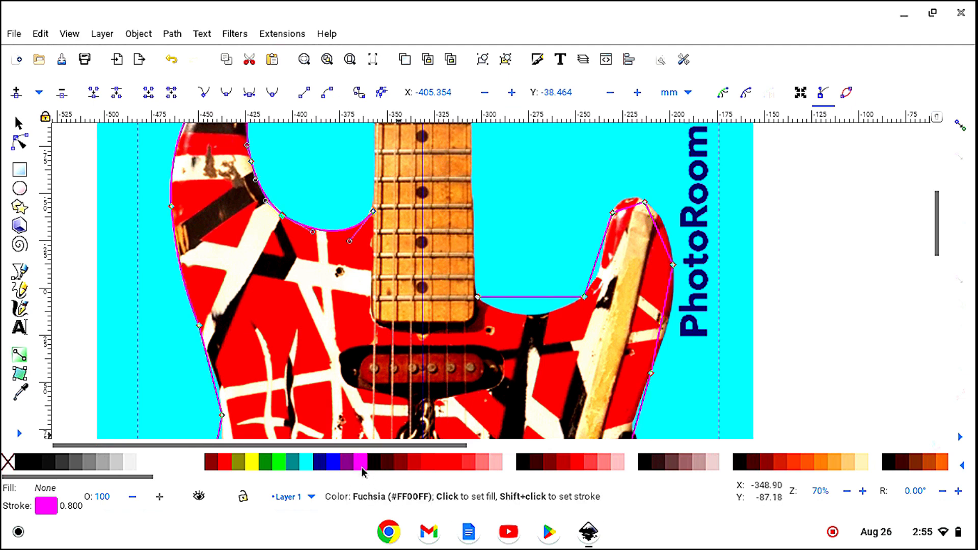
- Bend the outline's segments above and below the left waist node into curves and reposition the node below the waist
scroll(361, 367, "down", 3)
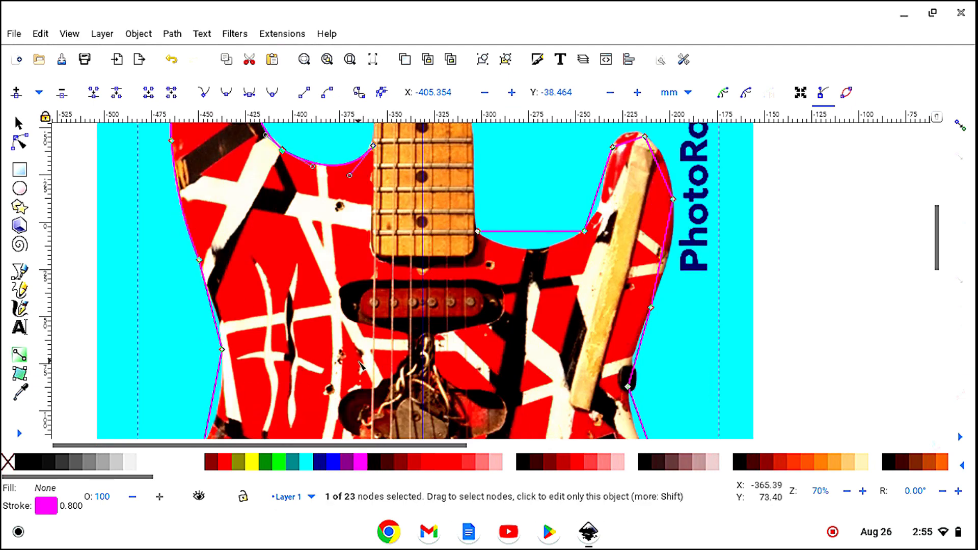
scroll(359, 365, "down", 3)
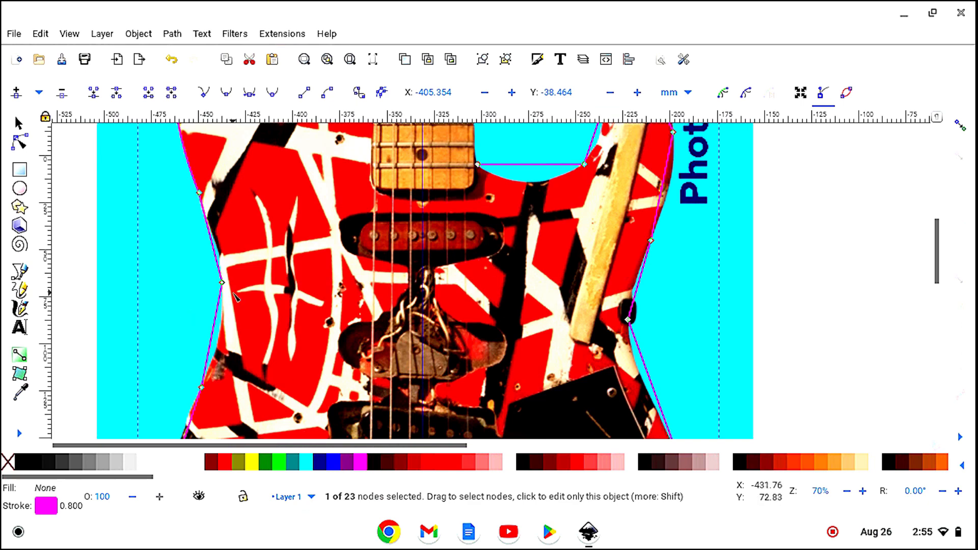
left_click_drag(218, 249, 218, 246)
scroll(243, 307, "down", 2)
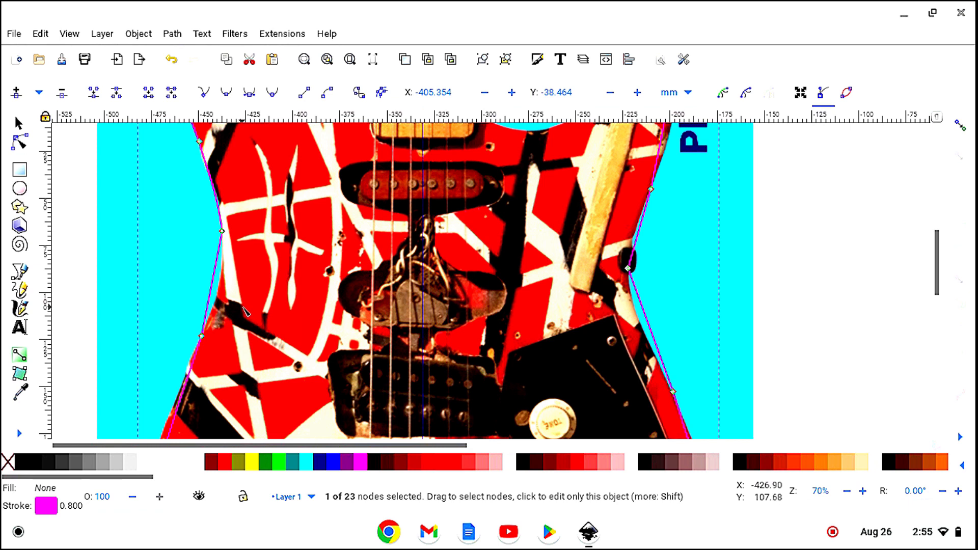
left_click_drag(215, 297, 216, 292)
left_click(217, 286)
left_click_drag(220, 272, 225, 281)
- Curve the outline along the outer edge of the left lower bout, adjusting its lower node and handle to fit
scroll(249, 307, "down", 5)
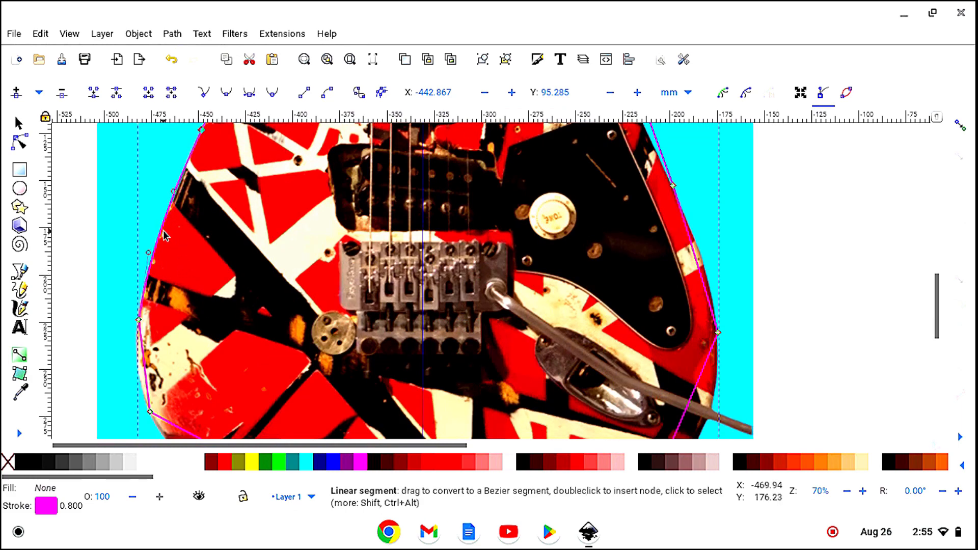
left_click_drag(162, 231, 163, 232)
scroll(206, 233, "down", 5)
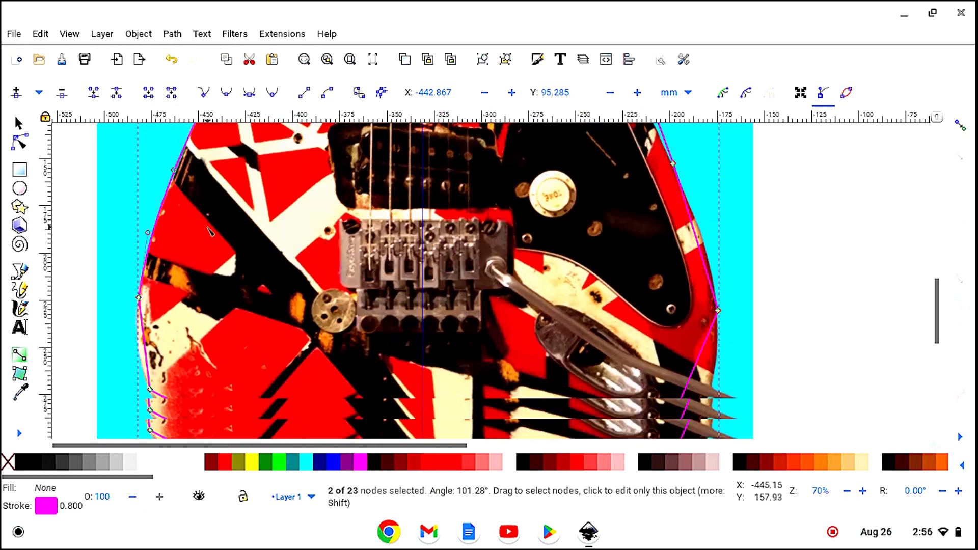
left_click_drag(145, 288, 139, 281)
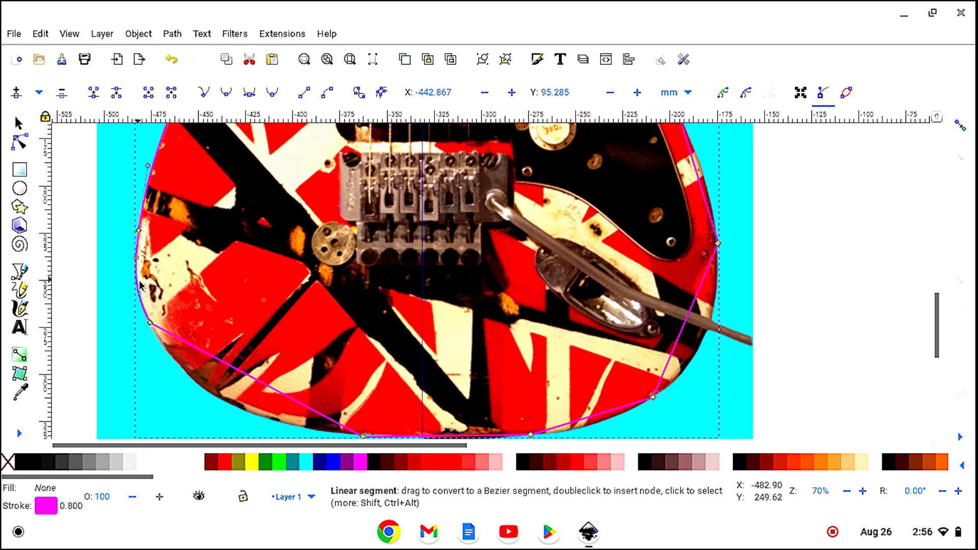
scroll(336, 349, "down", 2)
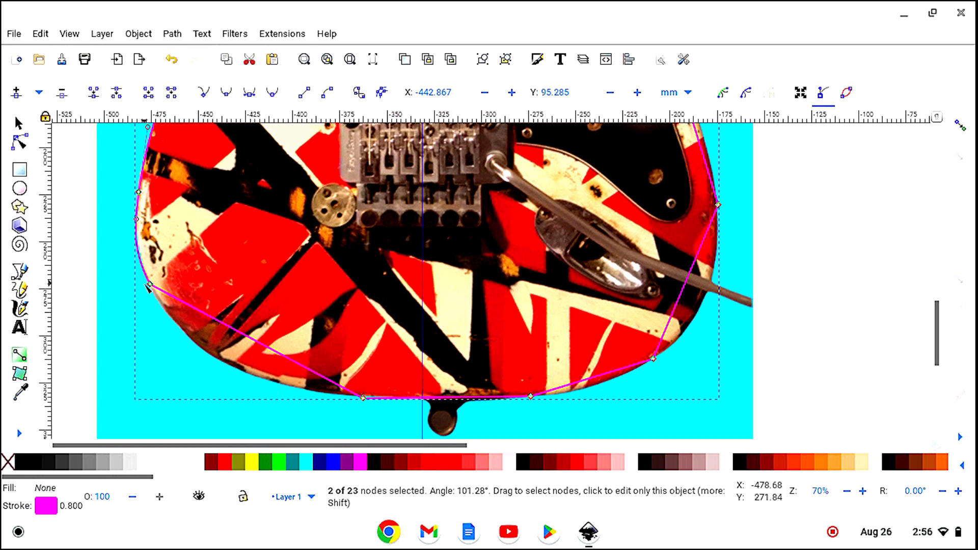
left_click_drag(150, 285, 146, 278)
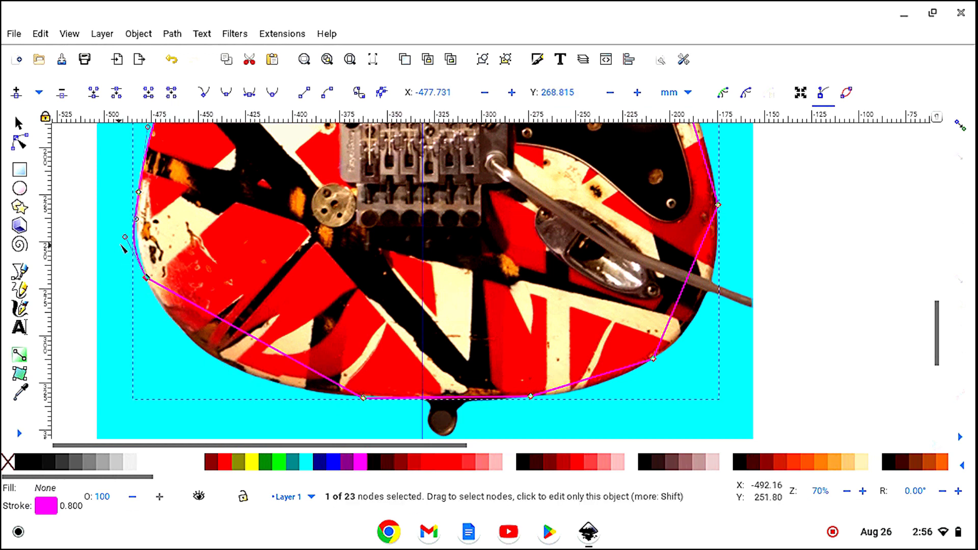
left_click_drag(125, 237, 133, 239)
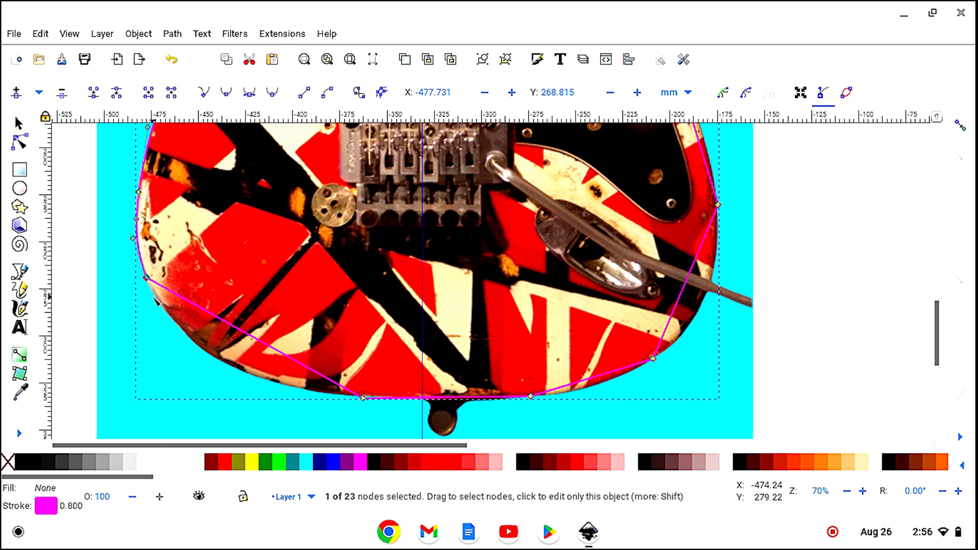
- Shape the outline's bottom edge into curves from the left lower bout past the strap button, adjusting the bottom node and handles
left_click_drag(363, 398, 367, 397)
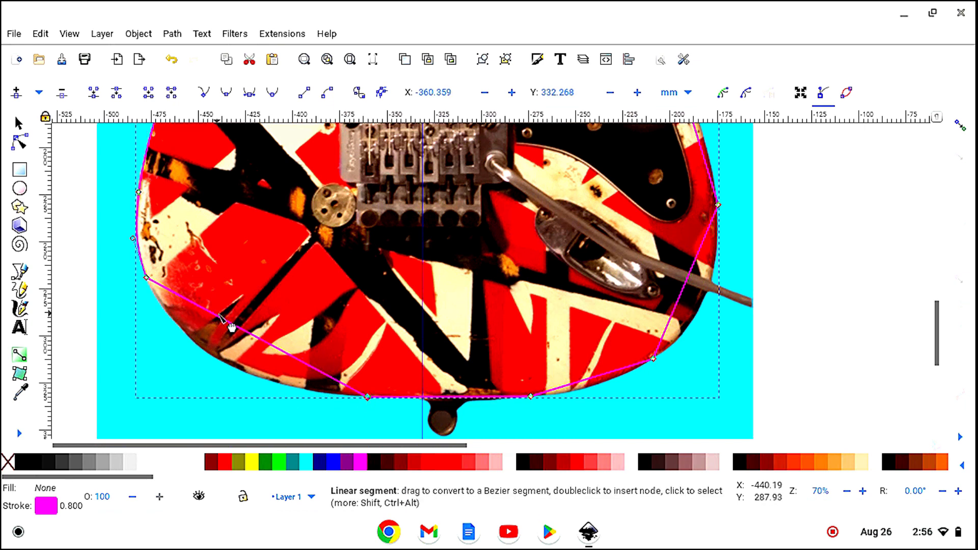
left_click_drag(243, 332, 227, 370)
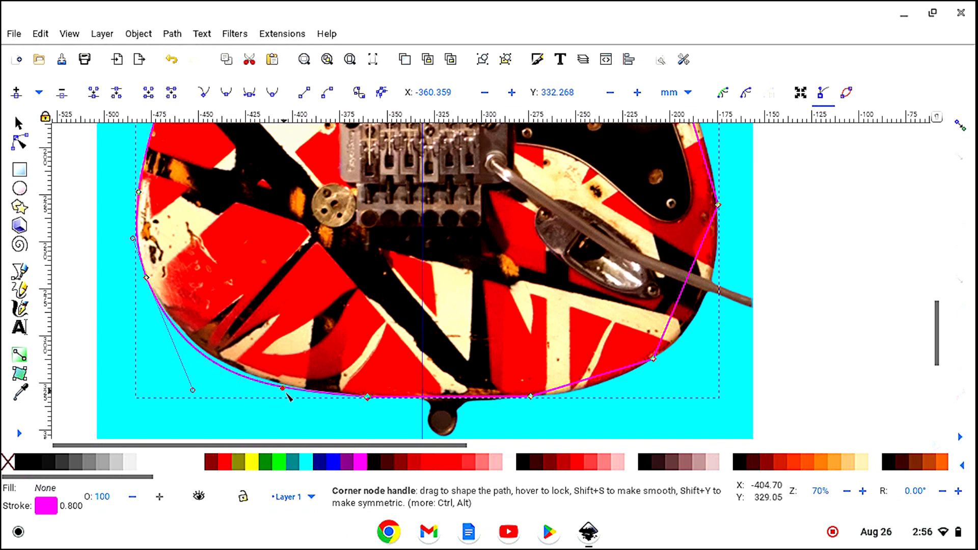
left_click_drag(284, 391, 301, 401)
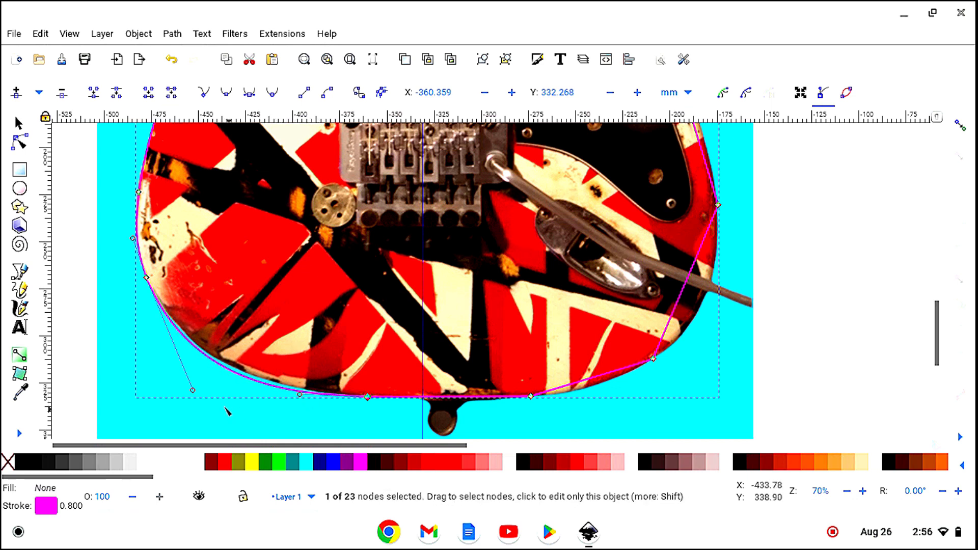
mouse_move(192, 390)
left_mouse_down()
mouse_move(174, 373)
mouse_move(186, 387)
left_mouse_up()
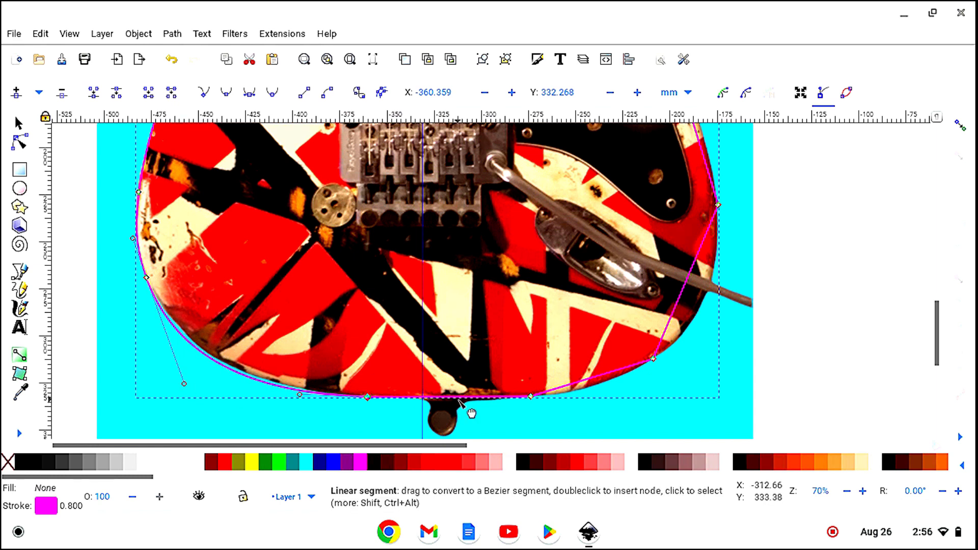
mouse_move(465, 410)
left_mouse_down()
mouse_move(448, 406)
mouse_move(459, 405)
left_mouse_up()
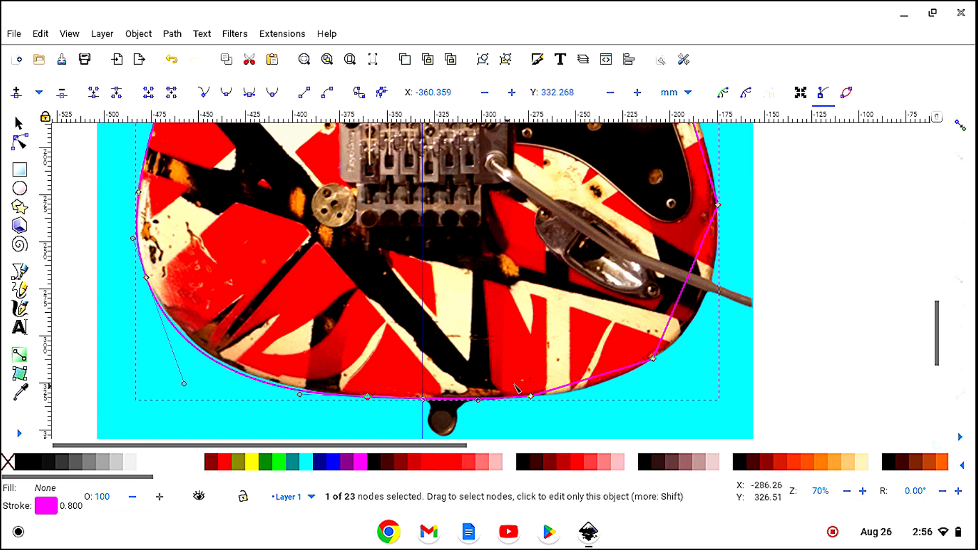
- Curve the outline around the right lower bout, from the bottom edge up towards the right waist, adjusting the node below the waist
left_click_drag(609, 384, 606, 388)
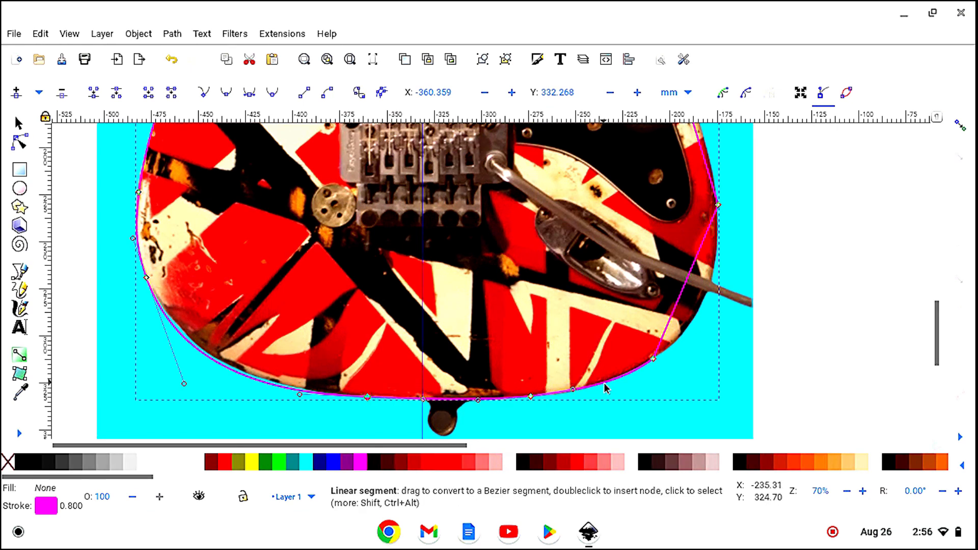
left_click_drag(693, 286, 721, 282)
scroll(785, 213, "up", 2)
scroll(785, 213, "up", 6)
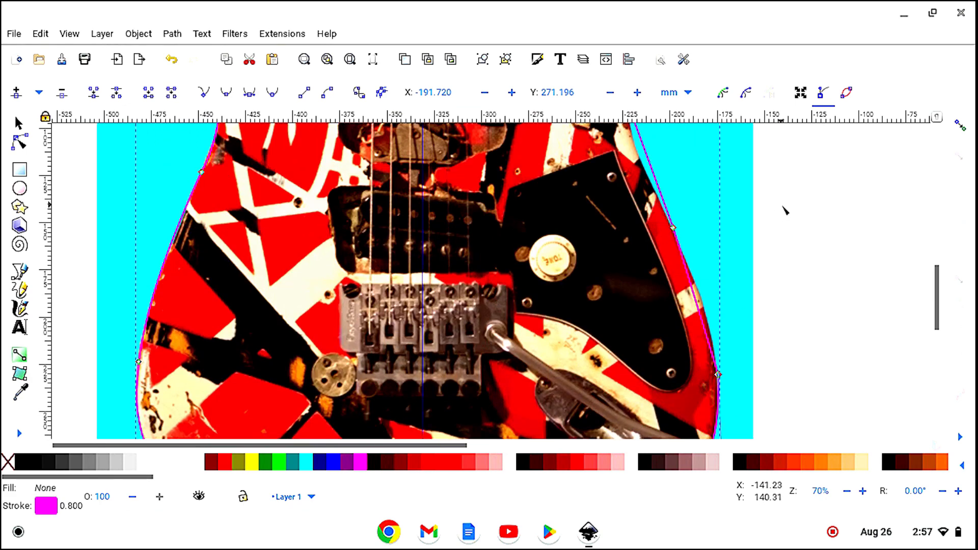
mouse_move(673, 229)
left_mouse_down()
mouse_move(682, 227)
mouse_move(673, 231)
left_mouse_up()
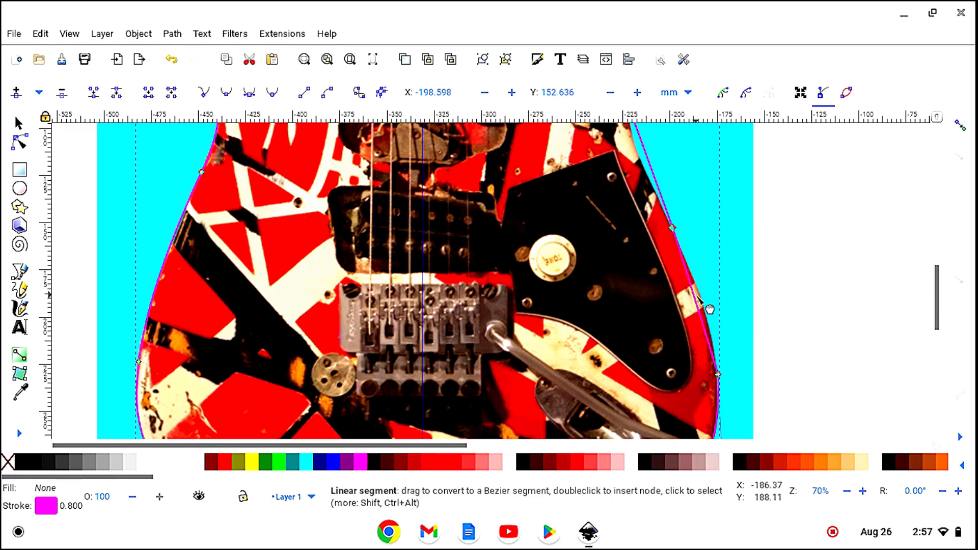
left_click_drag(699, 301, 713, 311)
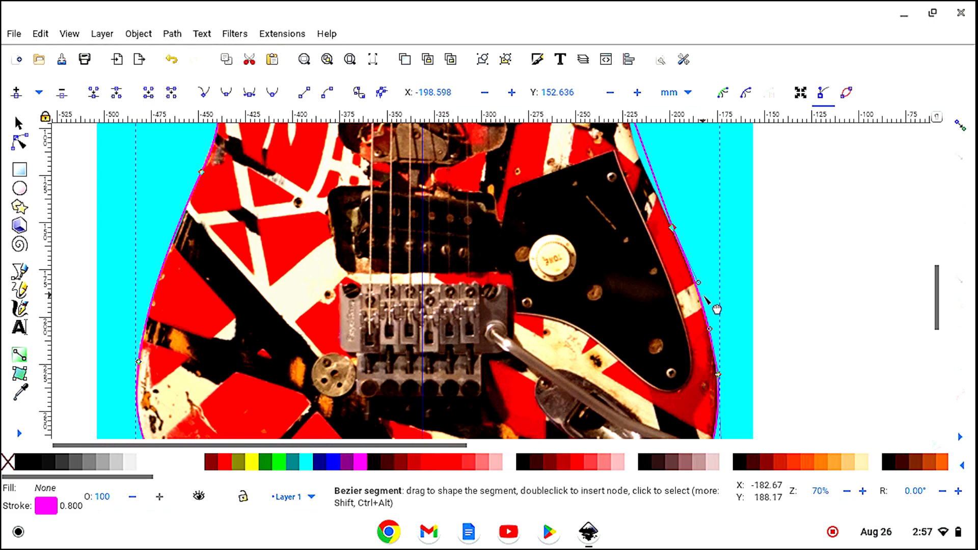
- Bend the outline's segments around the right waist and along the outer edge of the right horn to follow the body
scroll(712, 256, "up", 5)
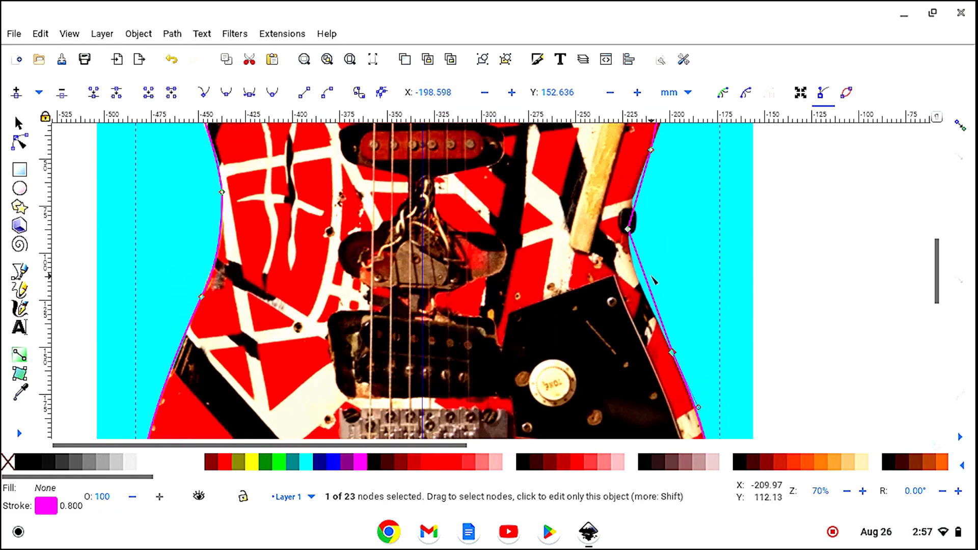
left_click_drag(655, 284, 641, 282)
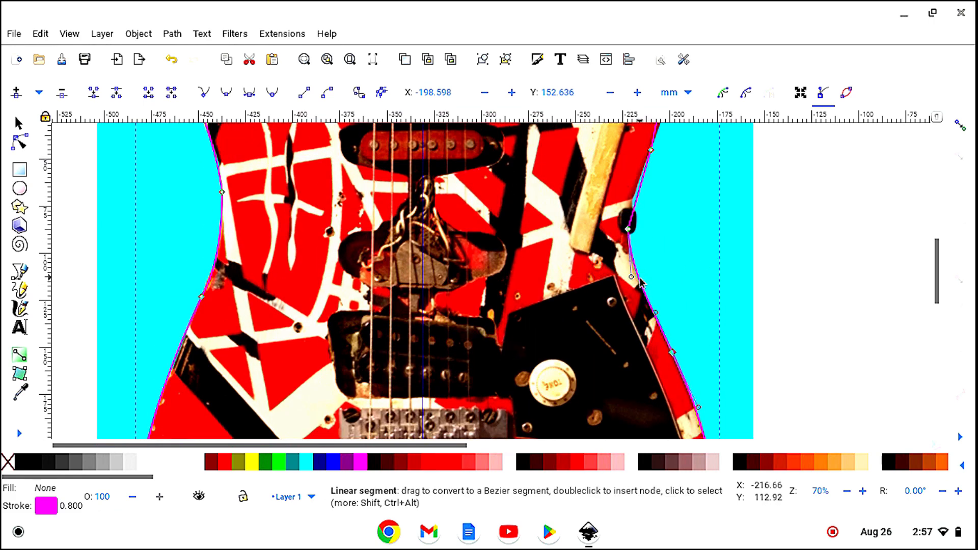
scroll(667, 258, "up", 2)
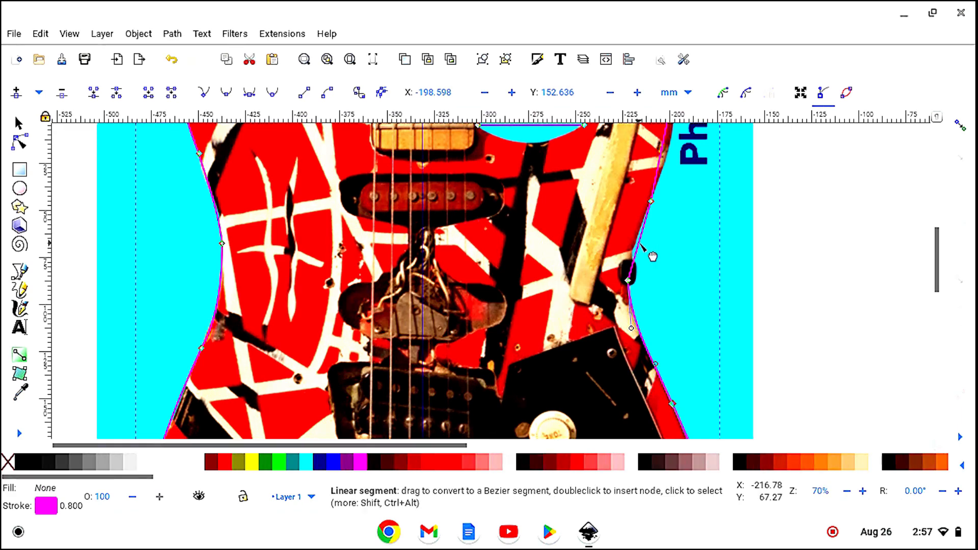
scroll(677, 251, "up", 5)
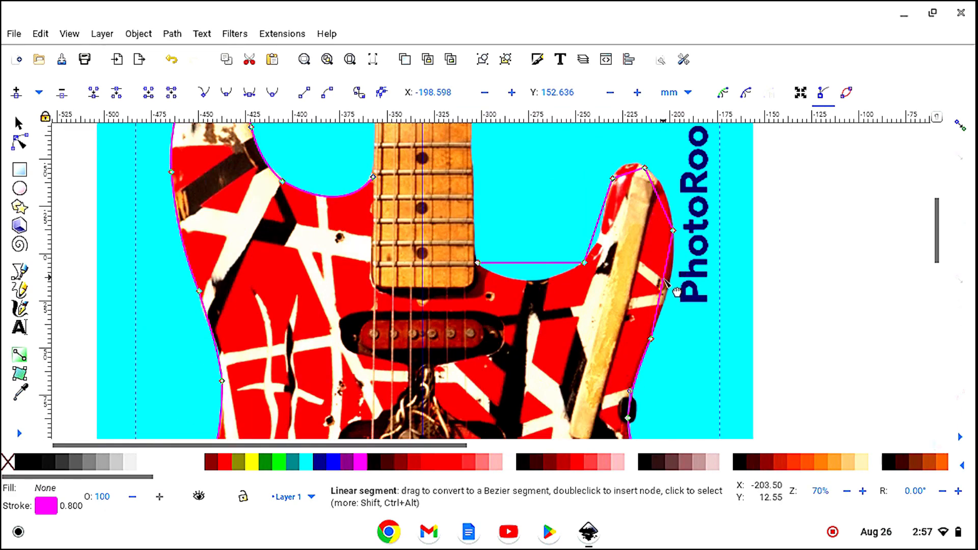
left_click_drag(669, 283, 672, 285)
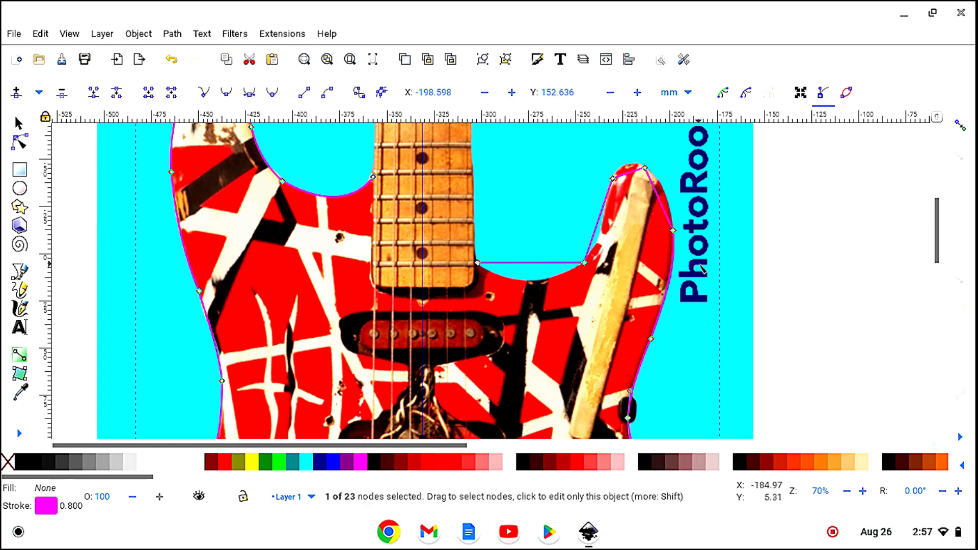
- Curve the outline over the tip of the right horn and down the horn's inner edge
scroll(683, 270, "up", 3)
left_click_drag(644, 252, 664, 275)
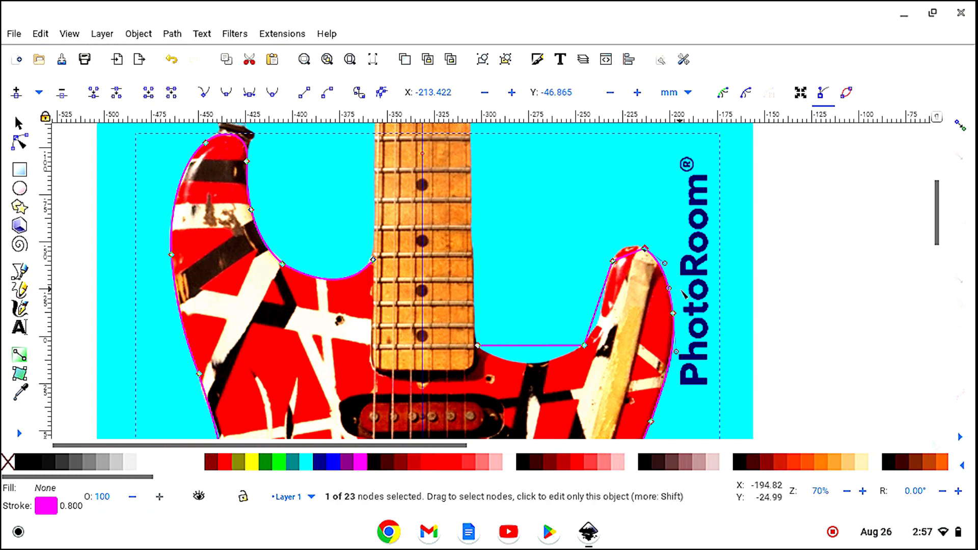
left_click_drag(628, 255, 627, 249)
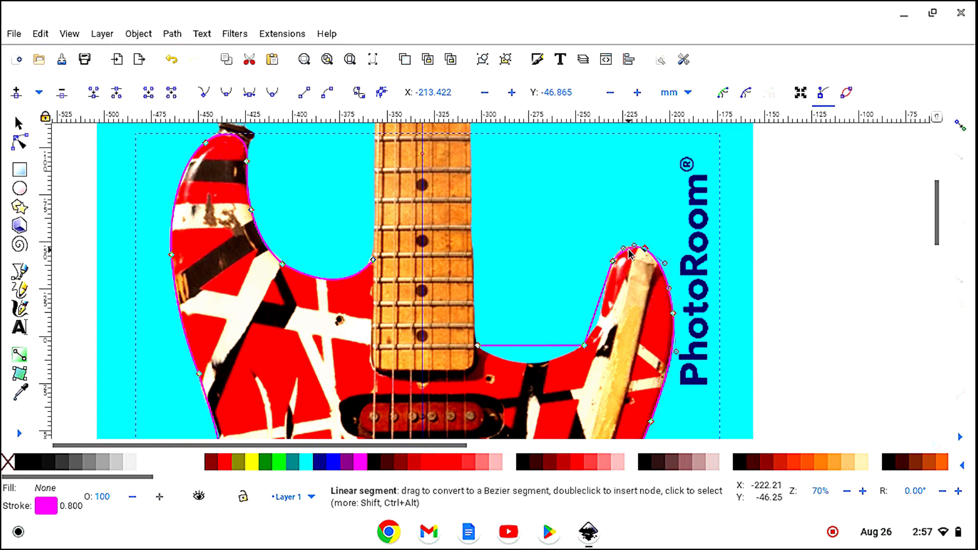
left_click_drag(599, 324, 597, 328)
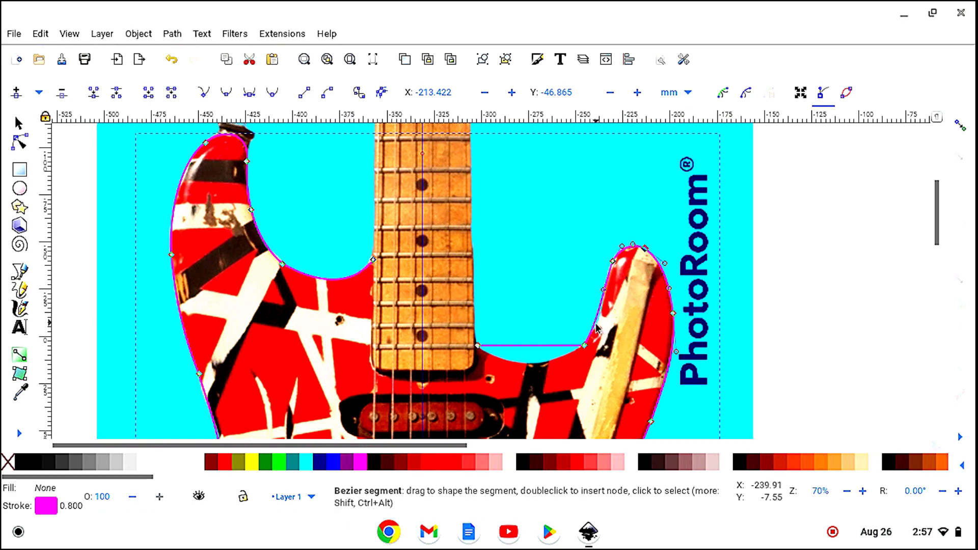
- Curve the right cutaway segment between the neck and the horn, and adjust the handle at the base of the horn's inner edge
left_click_drag(530, 347, 549, 365)
left_click(528, 364)
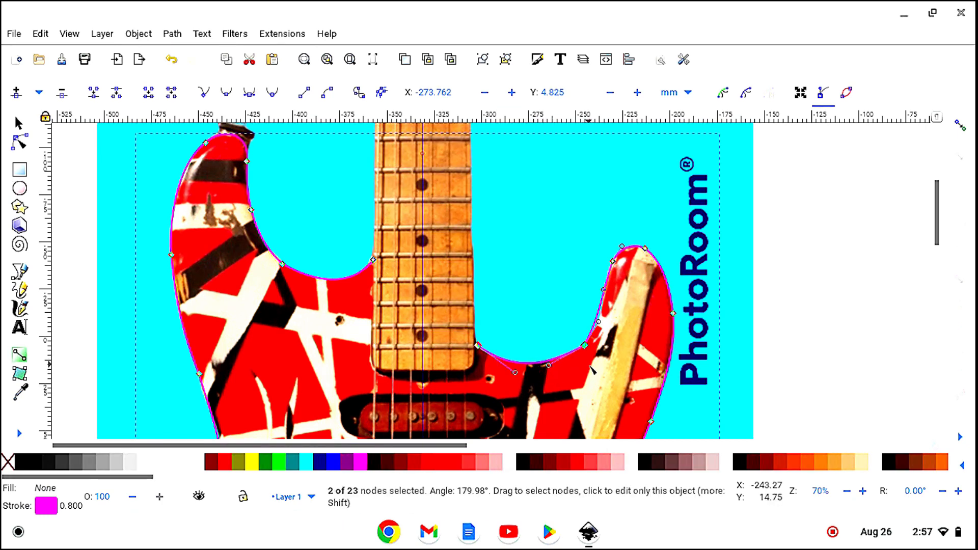
left_click_drag(599, 321, 601, 328)
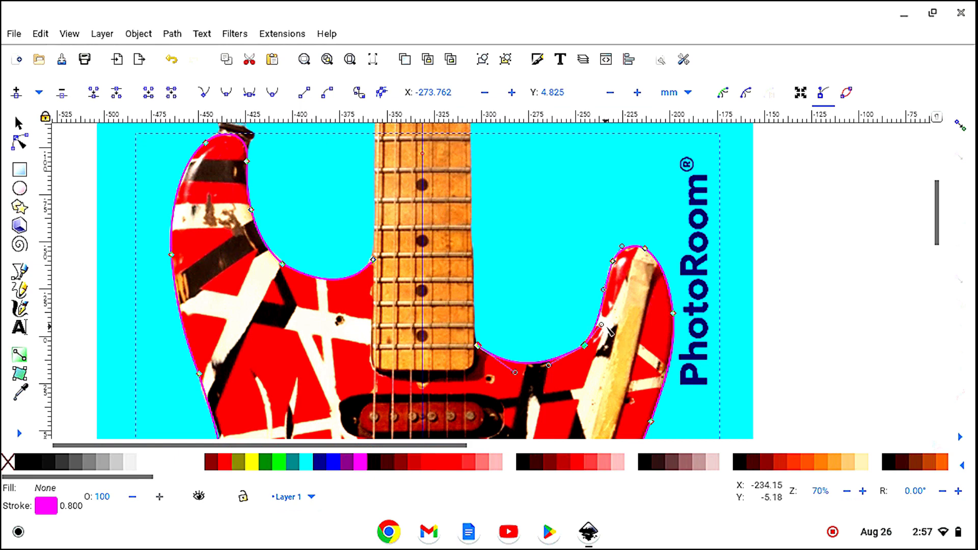
- Set the body outline's stroke colour to black
left_click(20, 124)
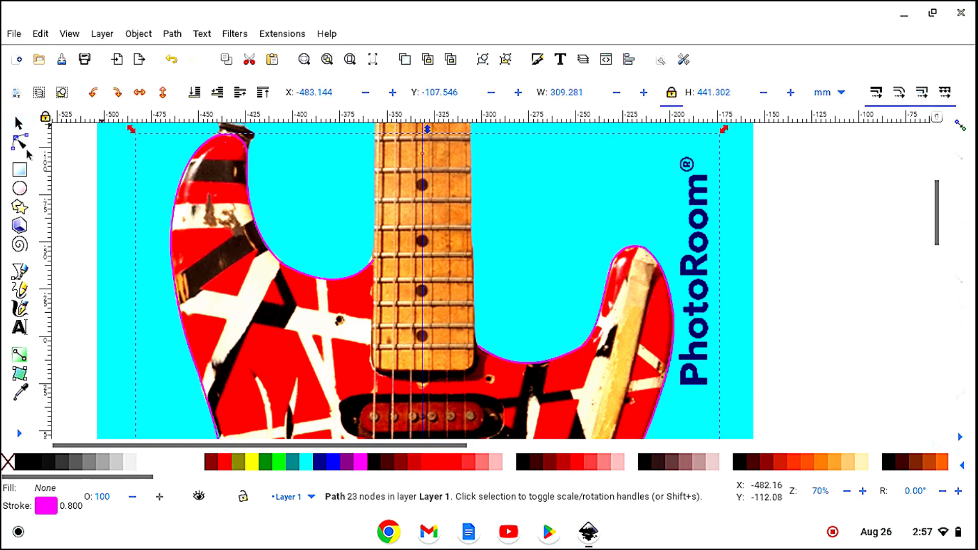
left_click(20, 145)
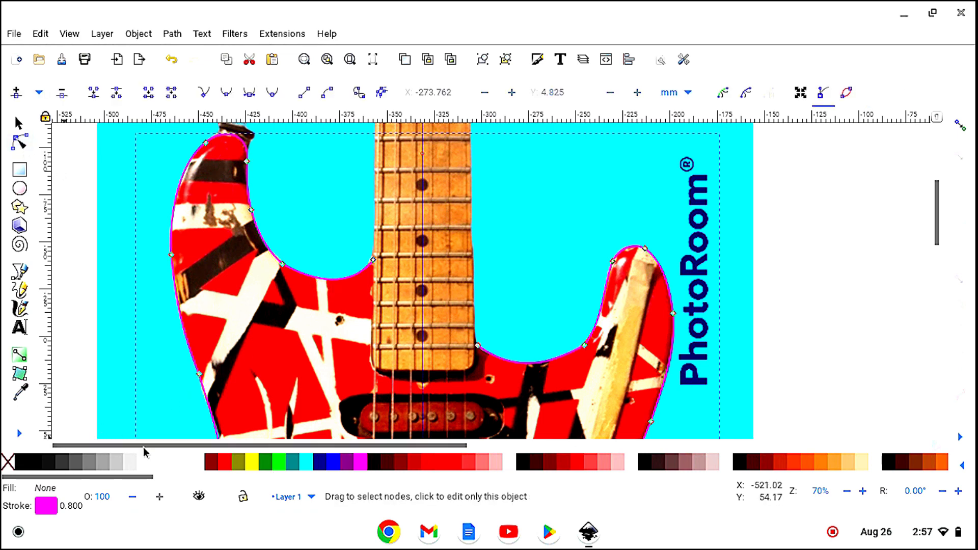
left_click(22, 463, "shift")
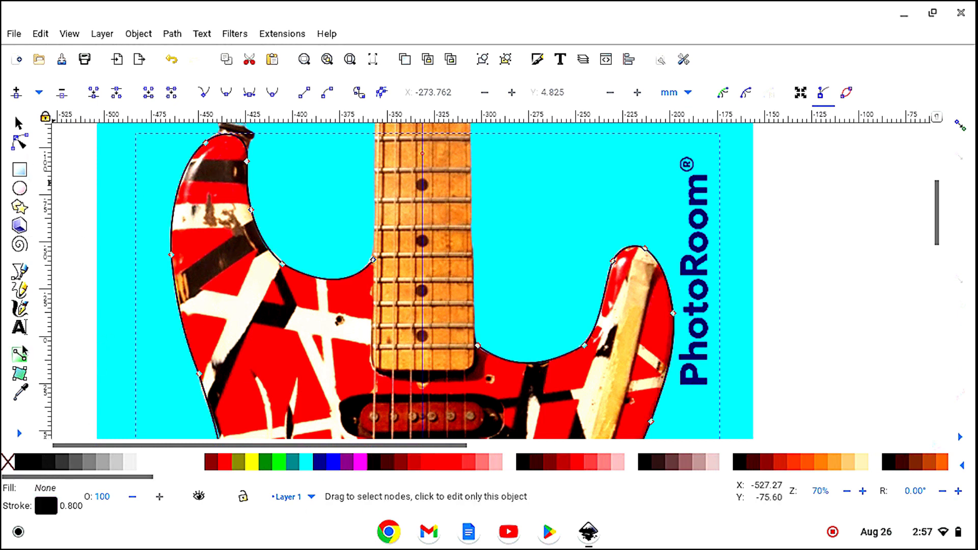
key("s")
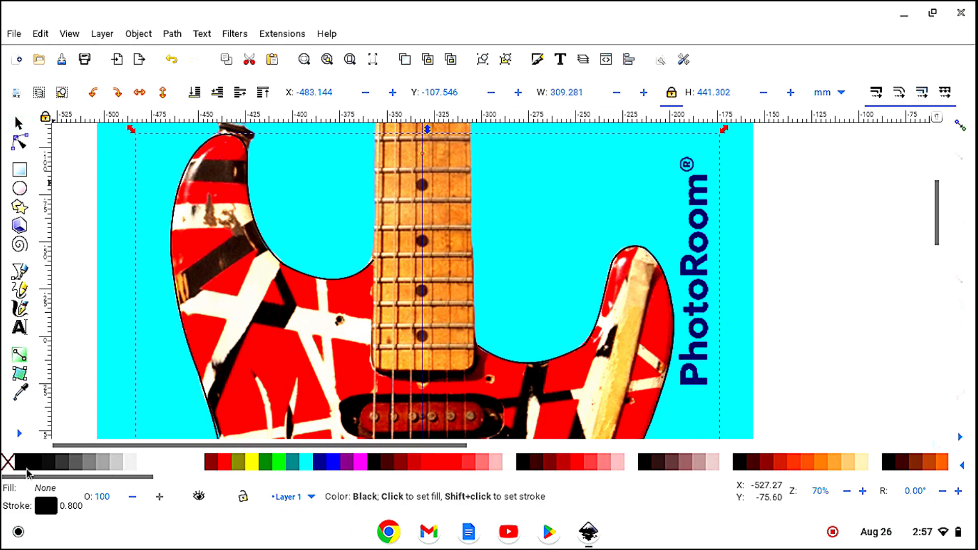
- Move the guitar photo to the left, clear of the traced body outline
left_click(20, 433)
left_click(74, 478)
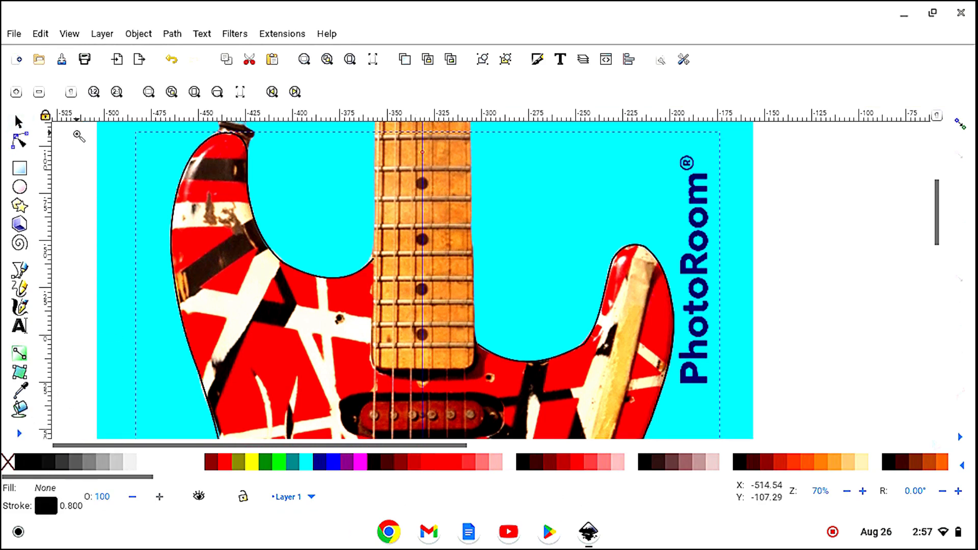
left_click(39, 92)
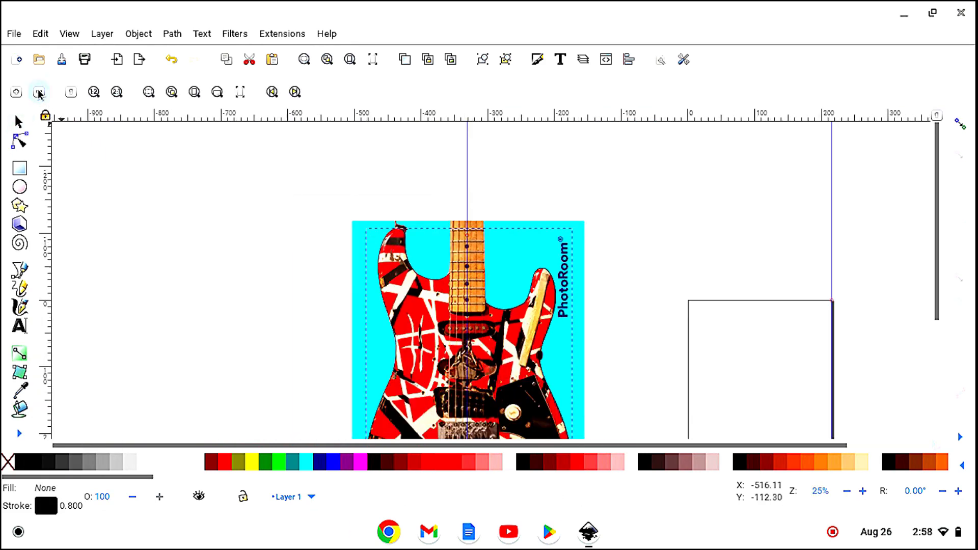
key("s")
scroll(152, 227, "down", 3)
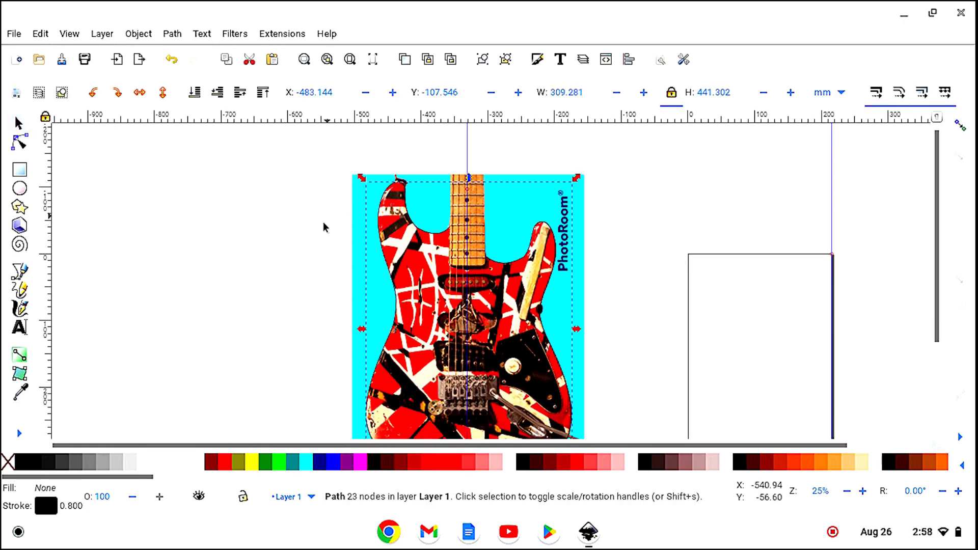
scroll(331, 216, "down", 2)
left_click_drag(354, 213, 85, 206)
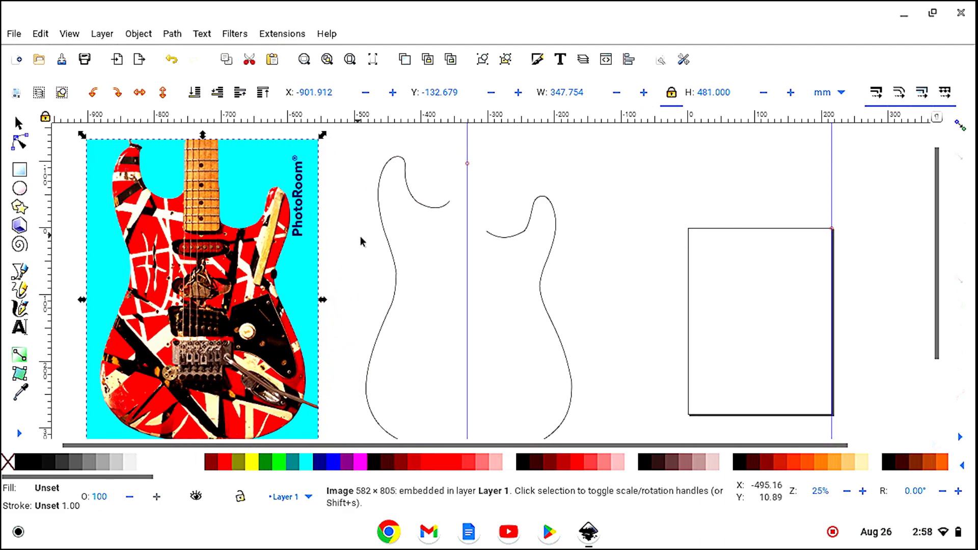
scroll(333, 261, "down", 2)
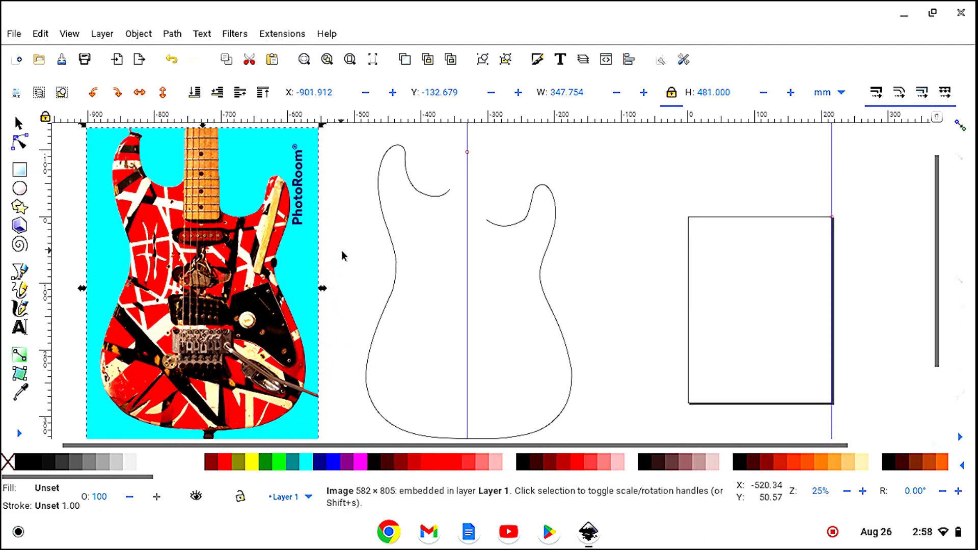
- Examine the uncovered body outline up close, from the lower bouts and waist to both horns, for uneven curves
left_click(21, 433)
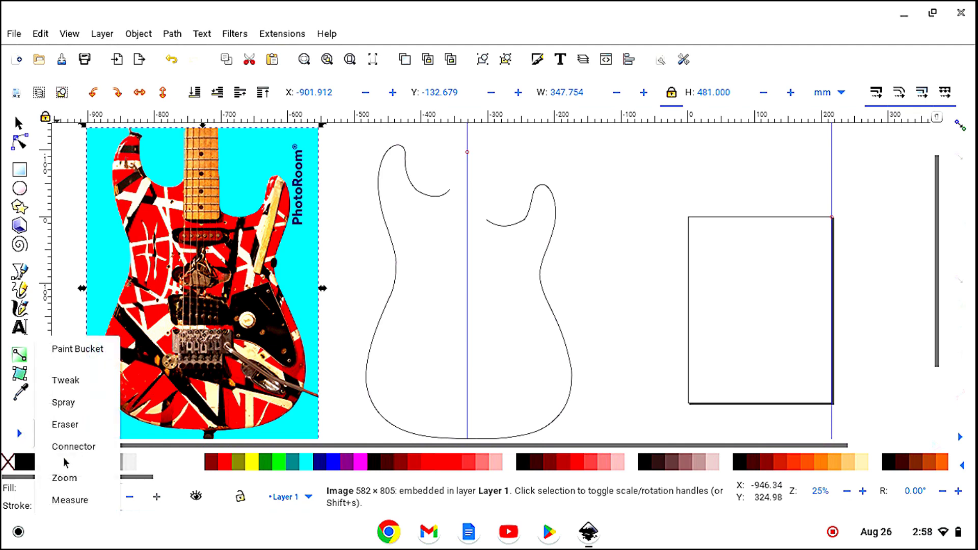
left_click(75, 480)
left_click(18, 92)
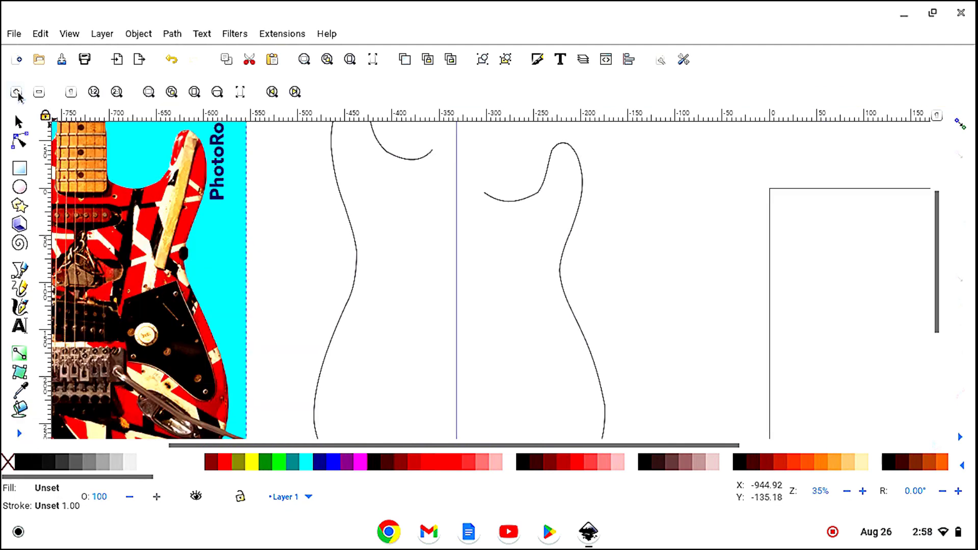
left_click(19, 92)
key("s")
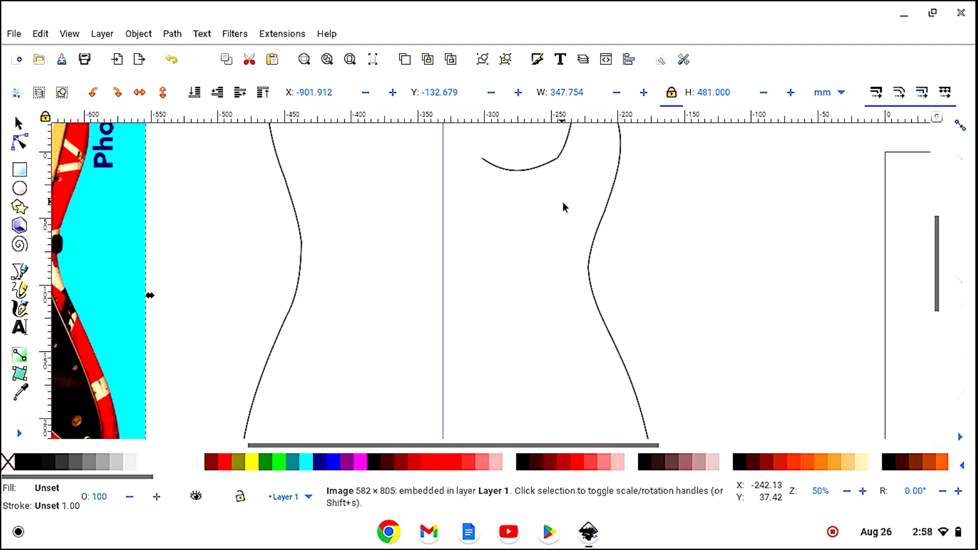
scroll(560, 202, "down", 10)
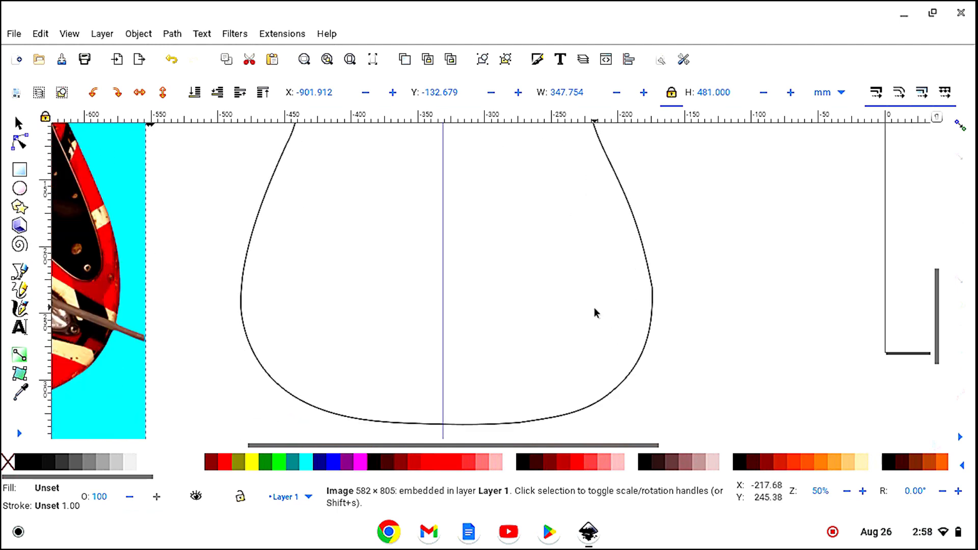
scroll(593, 305, "up", 1)
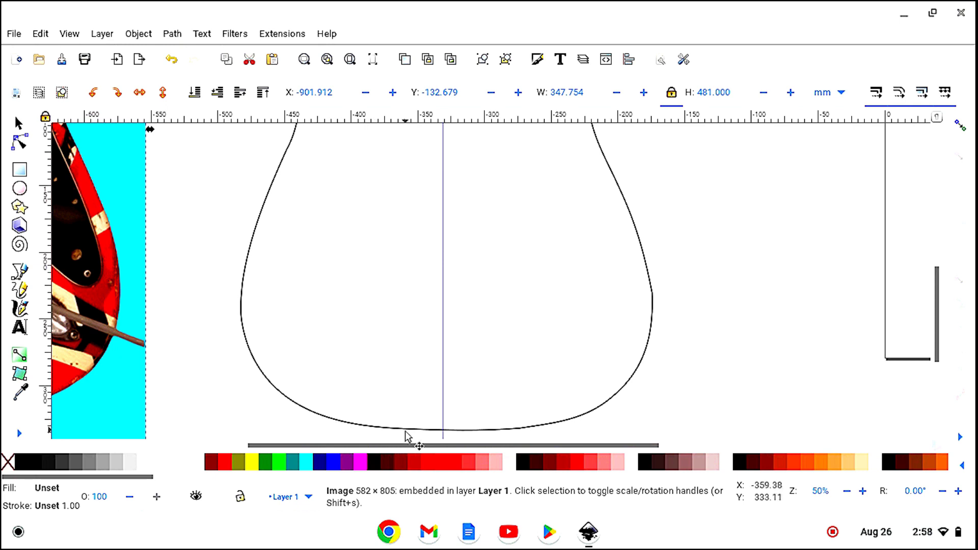
scroll(331, 255, "up", 5)
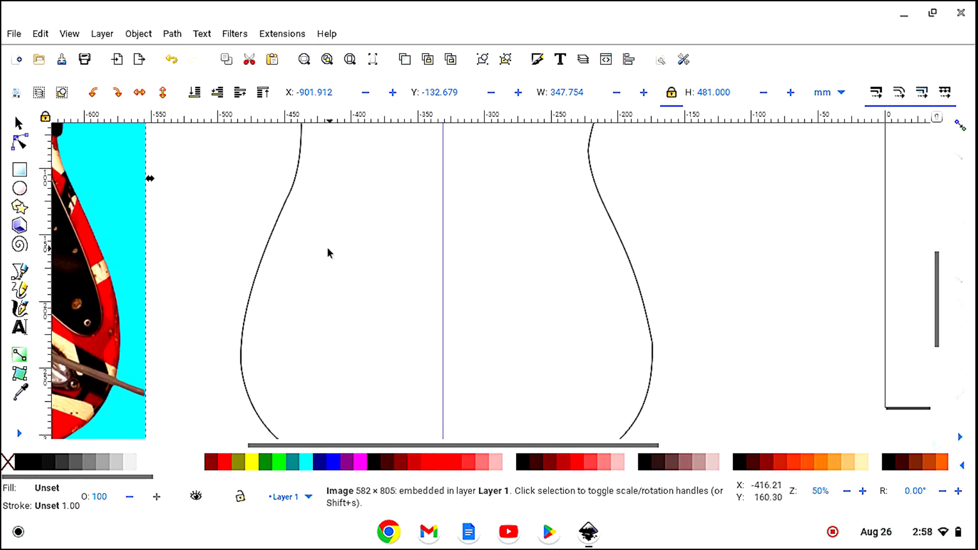
scroll(316, 200, "up", 5)
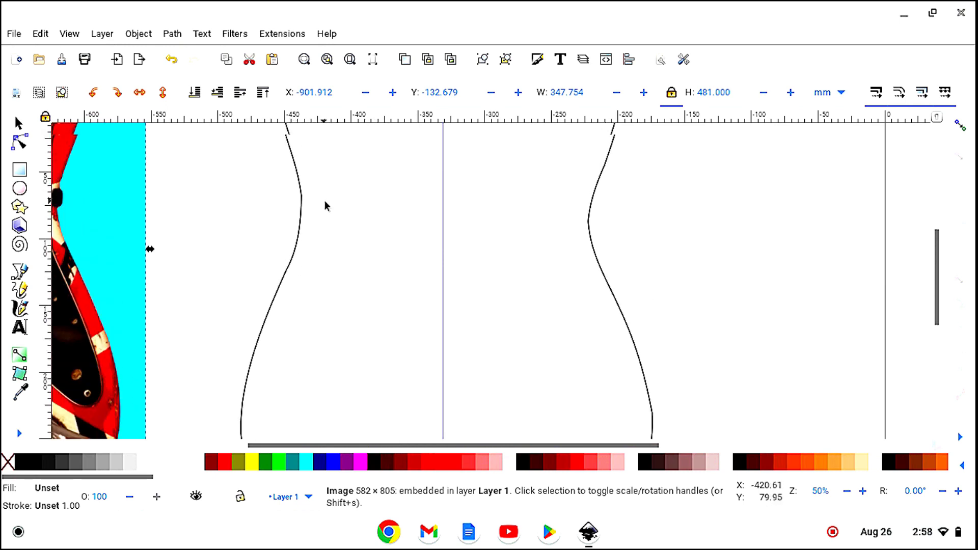
scroll(326, 206, "up", 10)
scroll(321, 233, "up", 5)
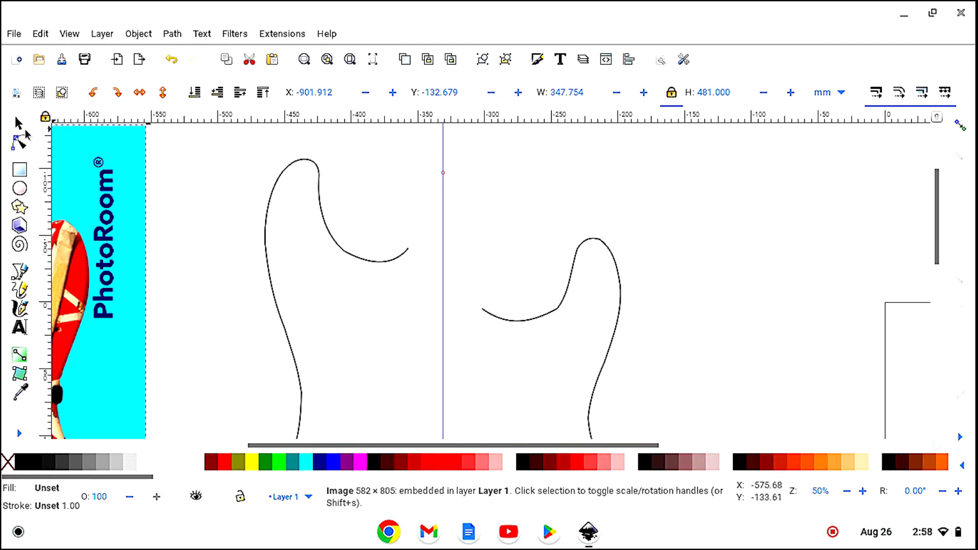
- Select the body outline to show its nodes, and undo the move of the guitar photo
key("n")
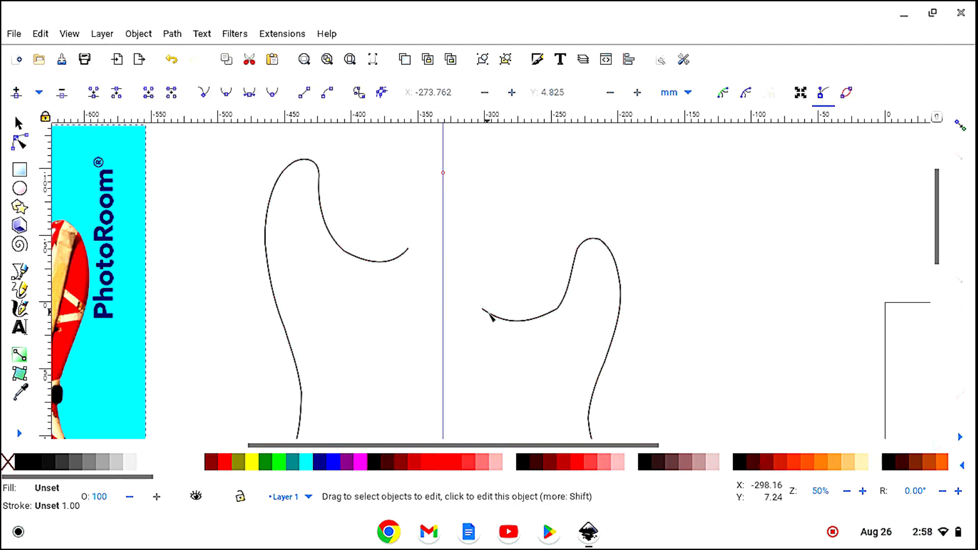
left_click(490, 317)
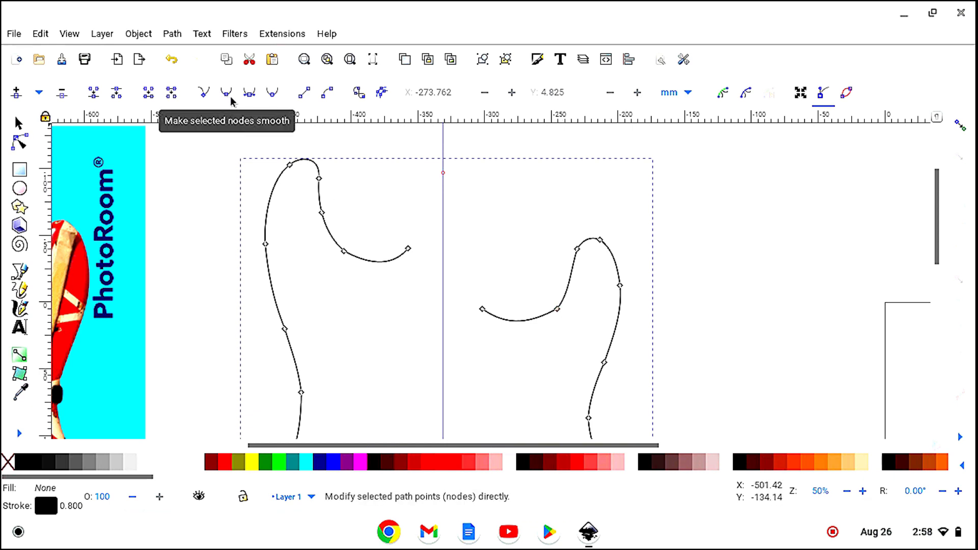
left_click(19, 124)
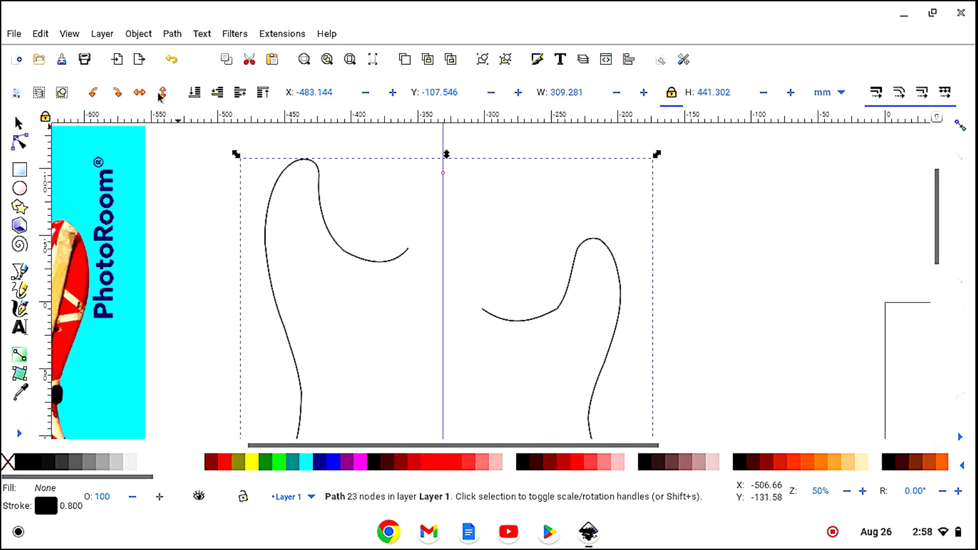
left_click(172, 60)
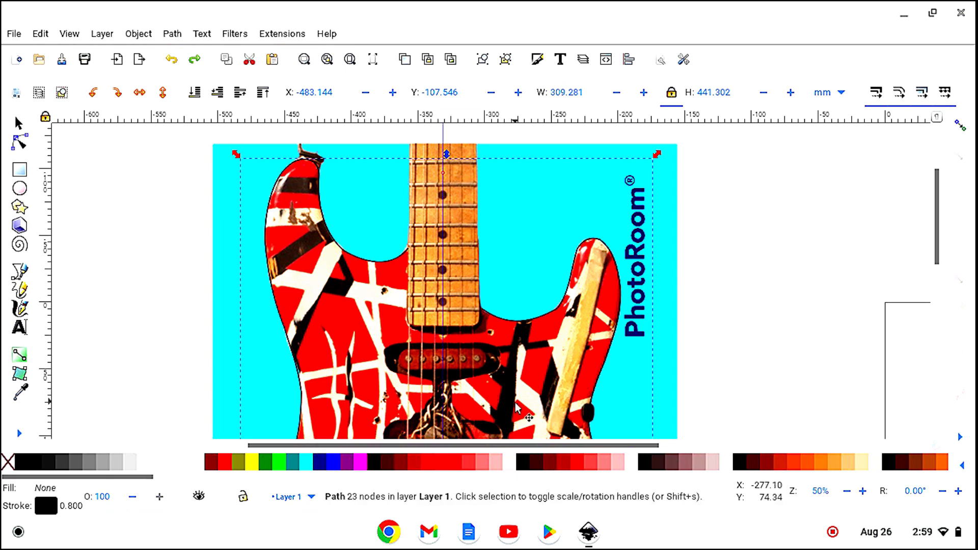
- Make the body outline's node at the inner base of the shorter horn a smooth node
scroll(524, 402, "down", 1)
scroll(524, 402, "down", 10)
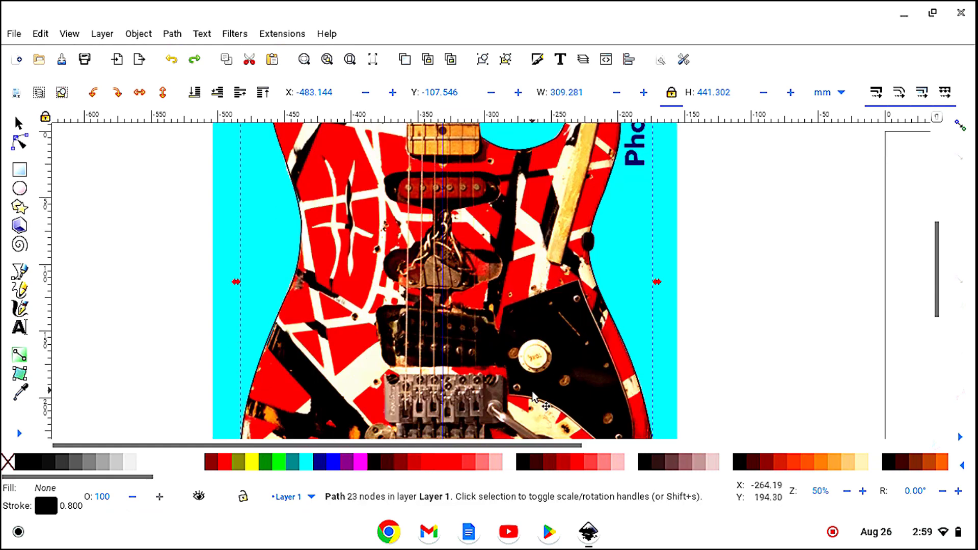
scroll(533, 396, "down", 3)
scroll(533, 396, "up", 10)
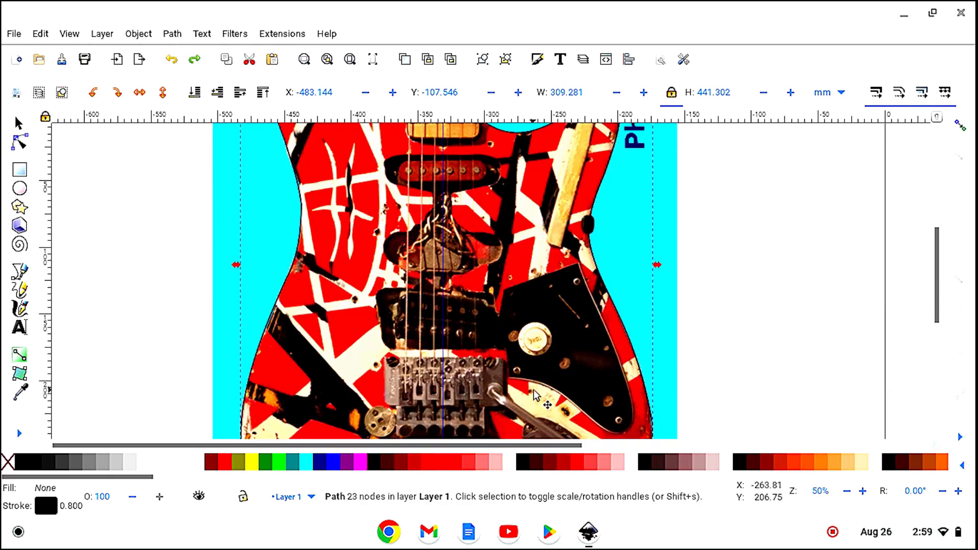
left_click(20, 147)
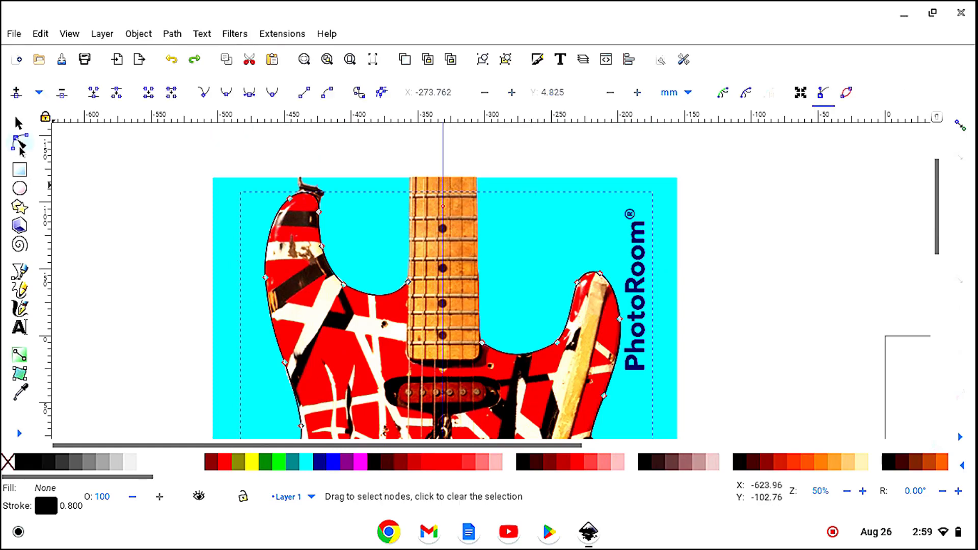
left_click(558, 343)
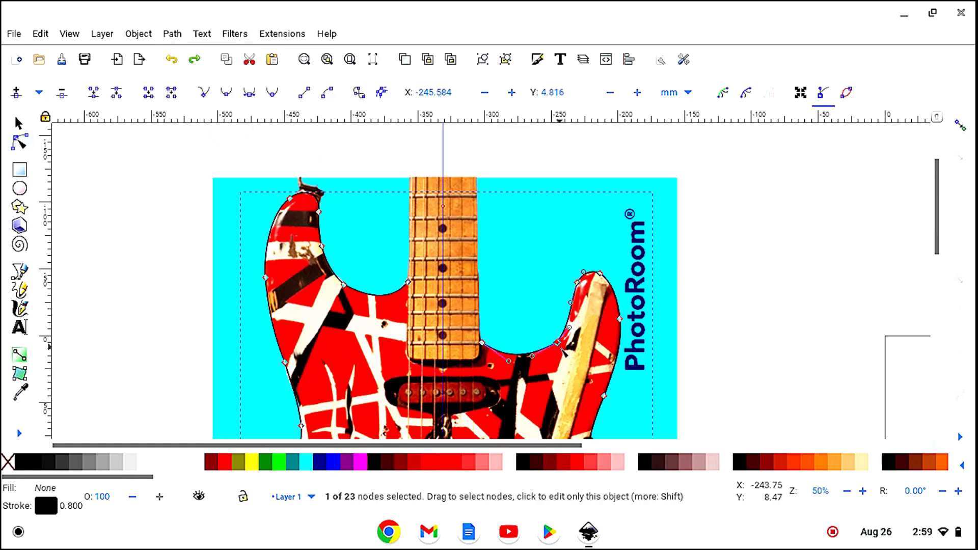
left_click(229, 91)
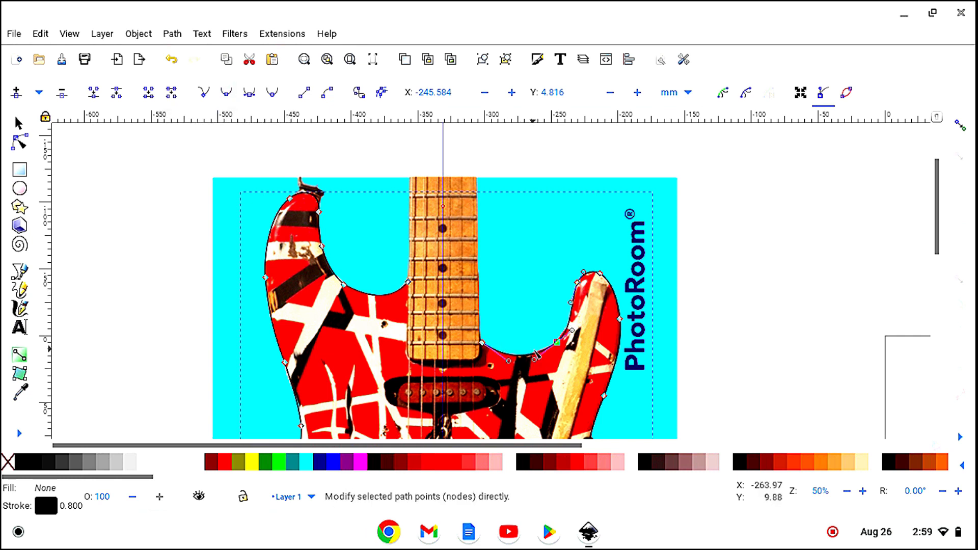
- Move the guitar photo left, clear of the body outline, to view the whole traced shape, and undo the move
key("s")
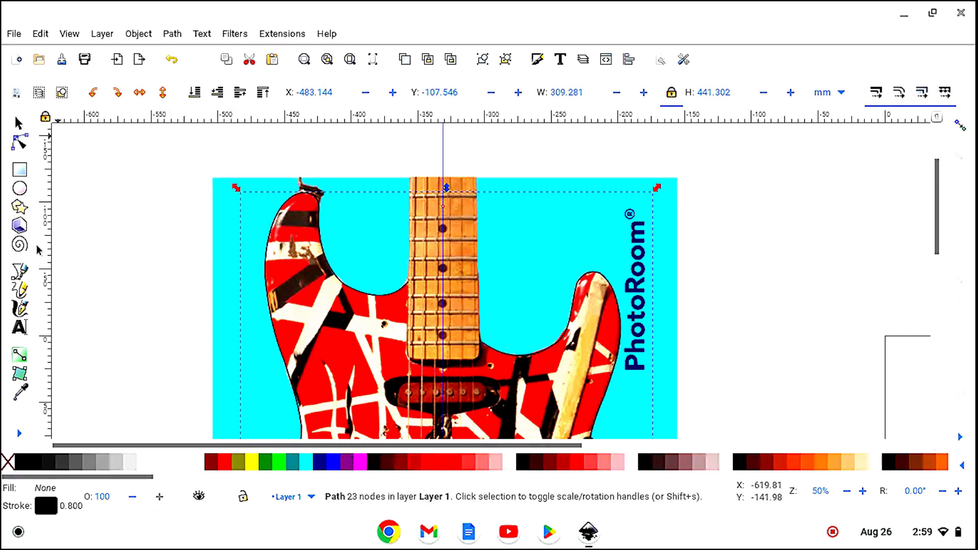
left_click(18, 434)
left_click(77, 483)
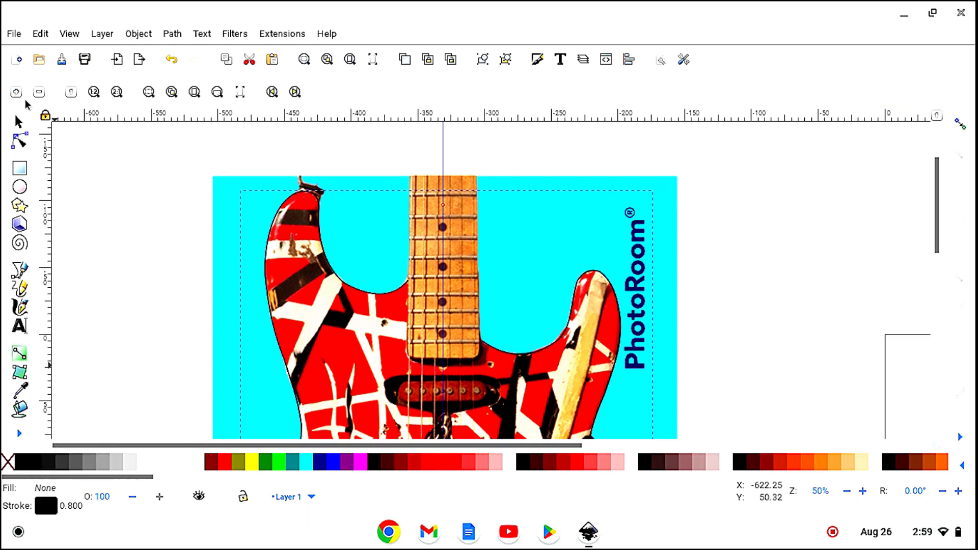
left_click(39, 92)
left_click(38, 92)
left_click(38, 92)
key("s")
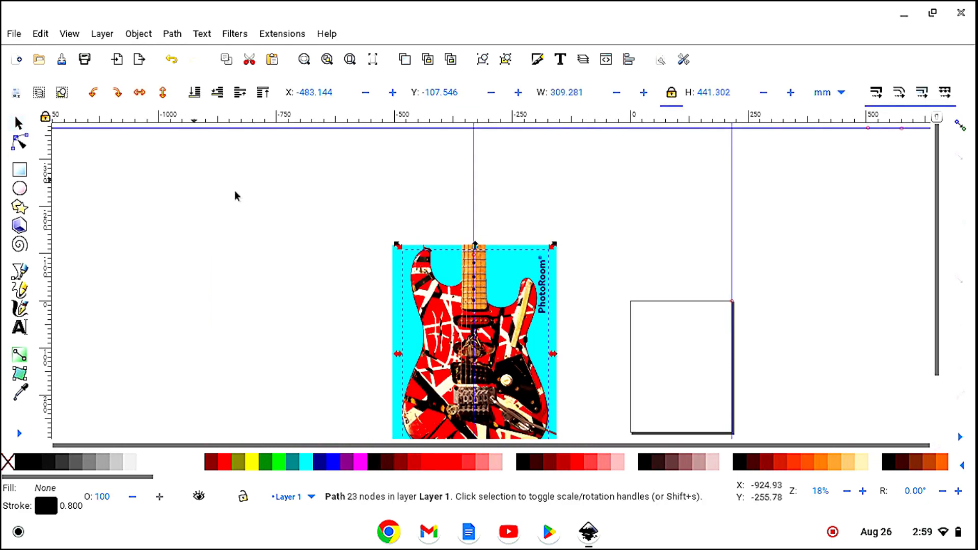
left_click_drag(395, 273, 164, 242)
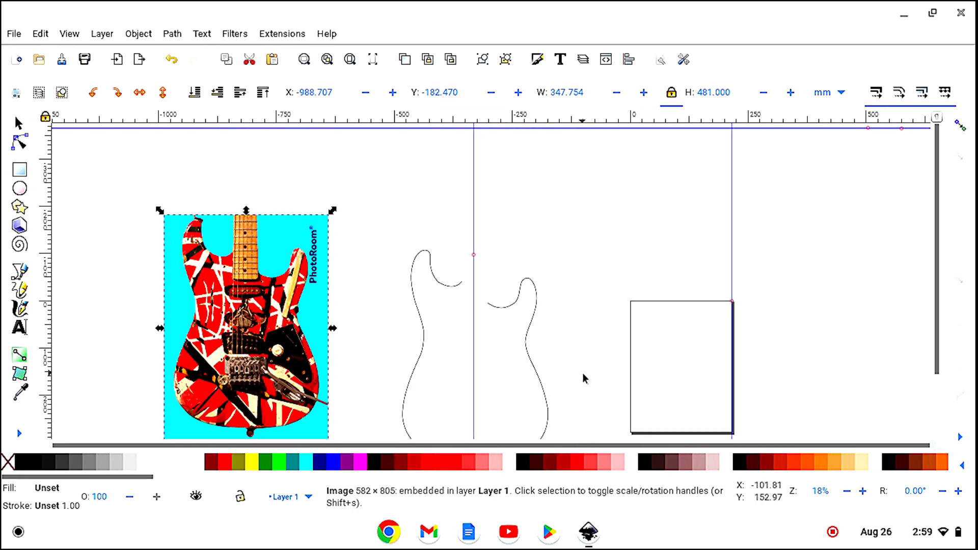
scroll(583, 378, "down", 4)
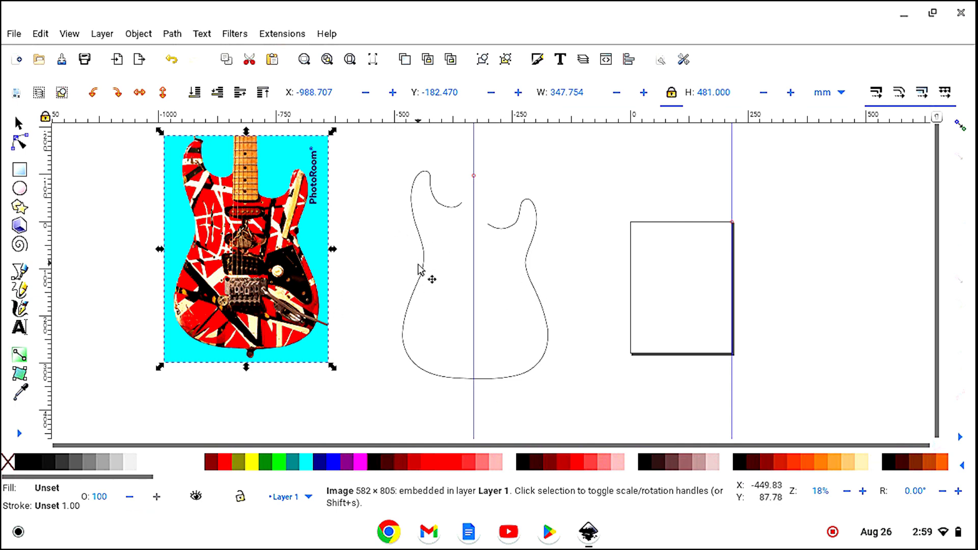
left_click(172, 61)
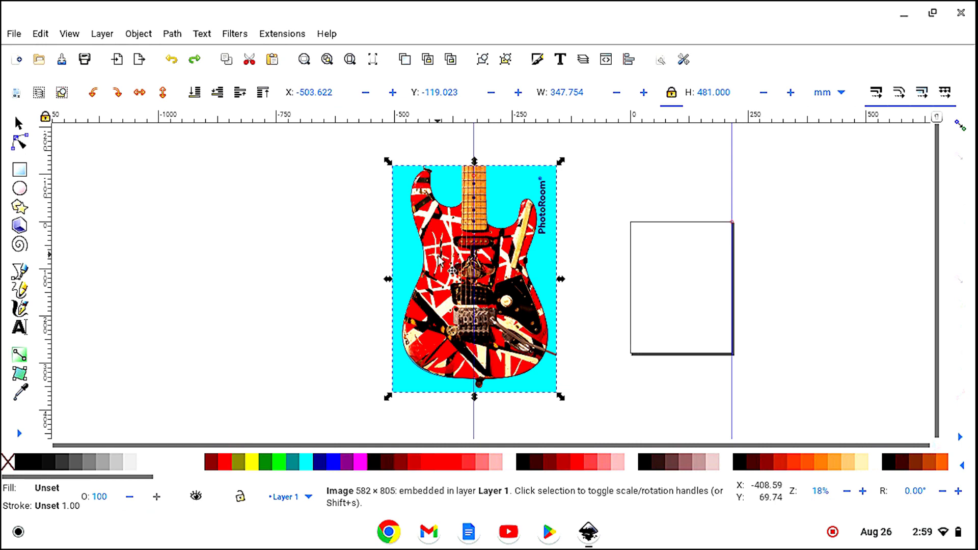
- Select the body outline path over the photo and fill it with white
left_click(22, 145)
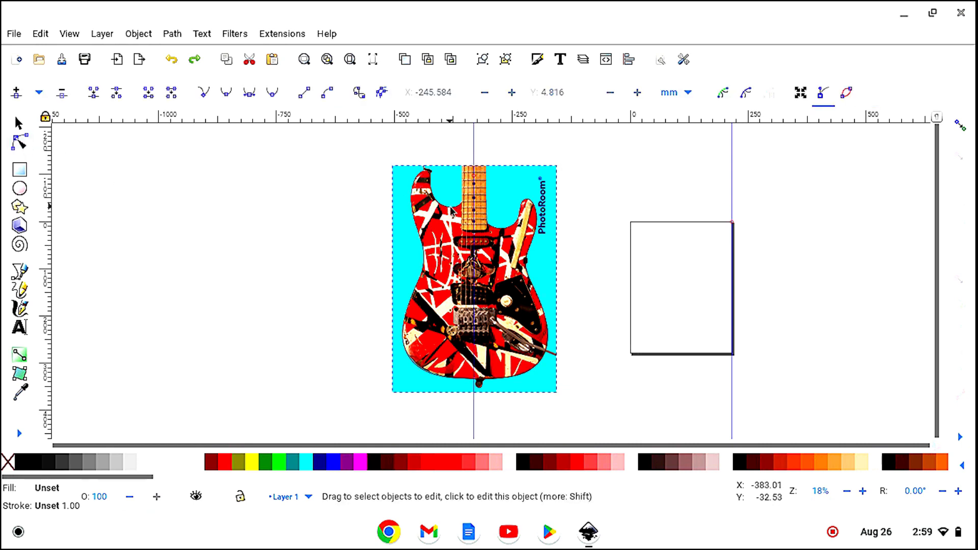
left_click(451, 211)
left_click(21, 128)
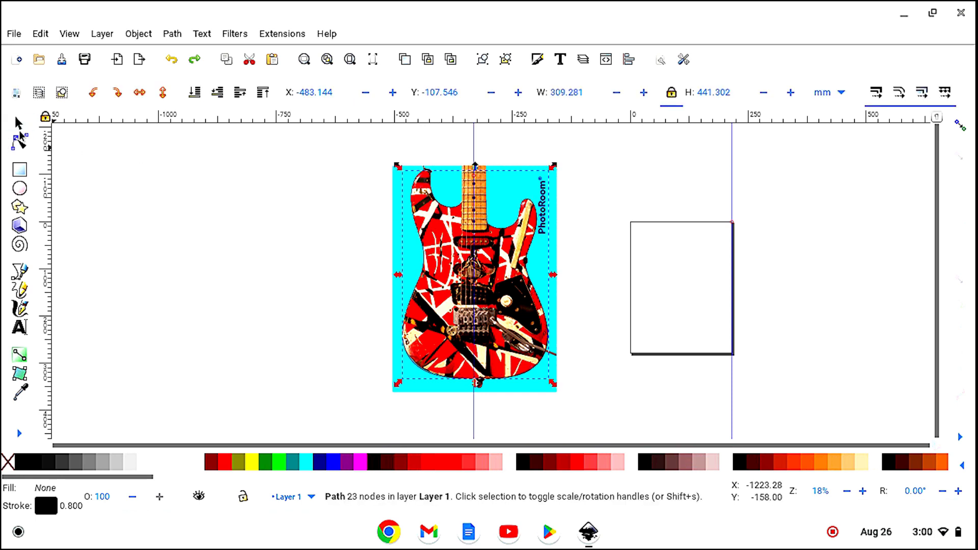
left_click(198, 470)
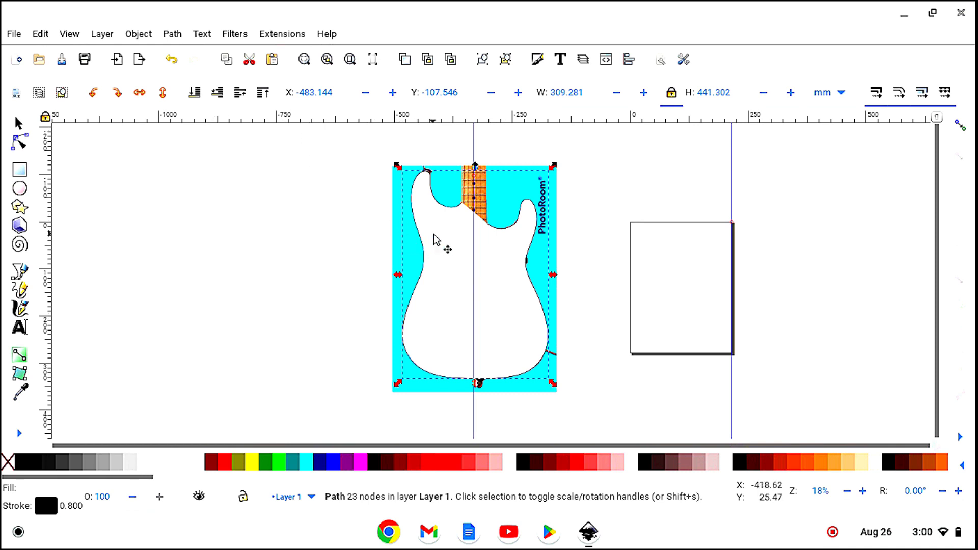
- Apply the Opacity filter to the white-filled body outline with a global opacity of 0.11
left_click(235, 35)
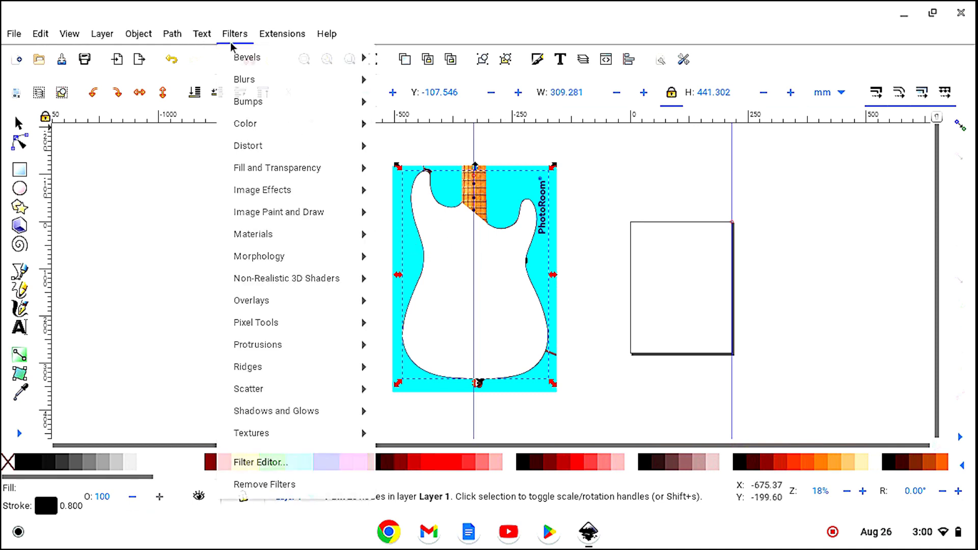
mouse_move(270, 169)
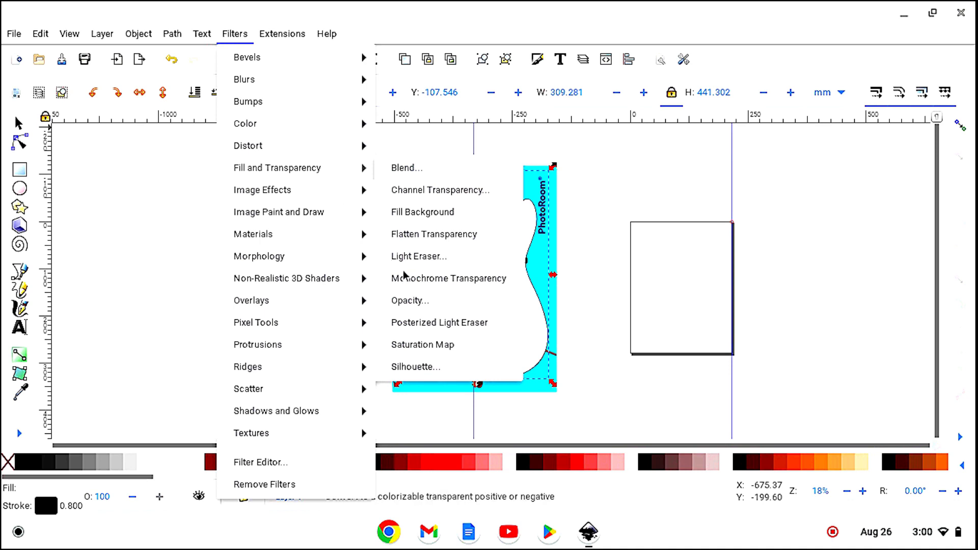
left_click(410, 301)
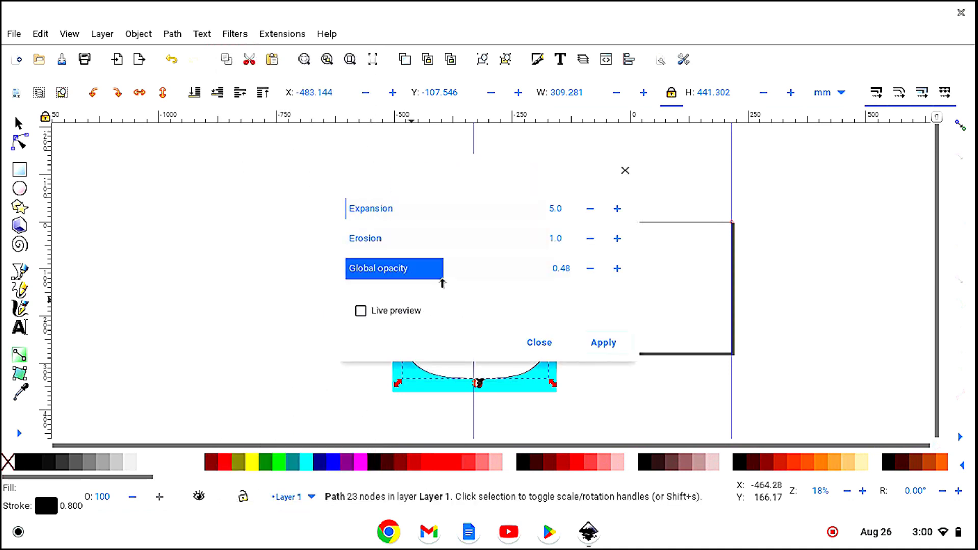
left_click_drag(439, 281, 362, 280)
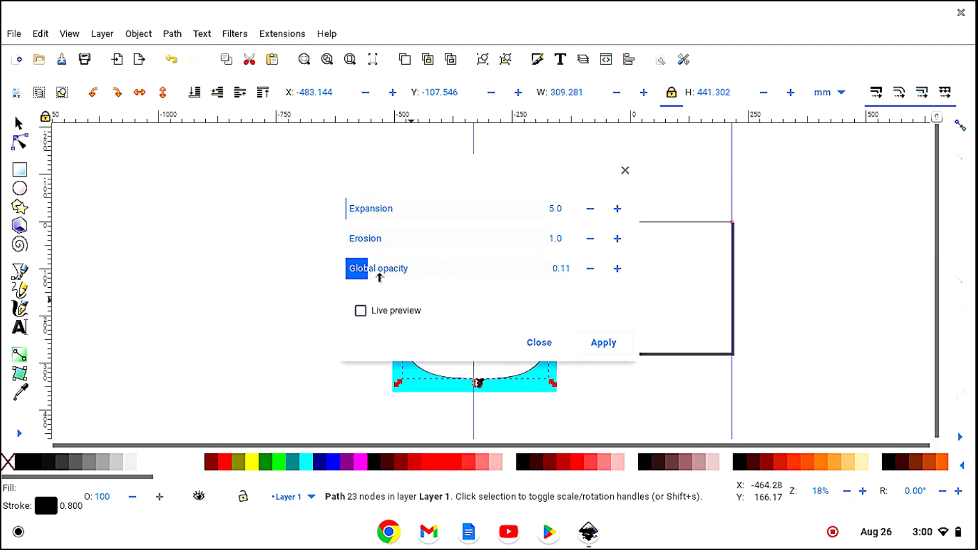
left_click(598, 348)
left_click(538, 342)
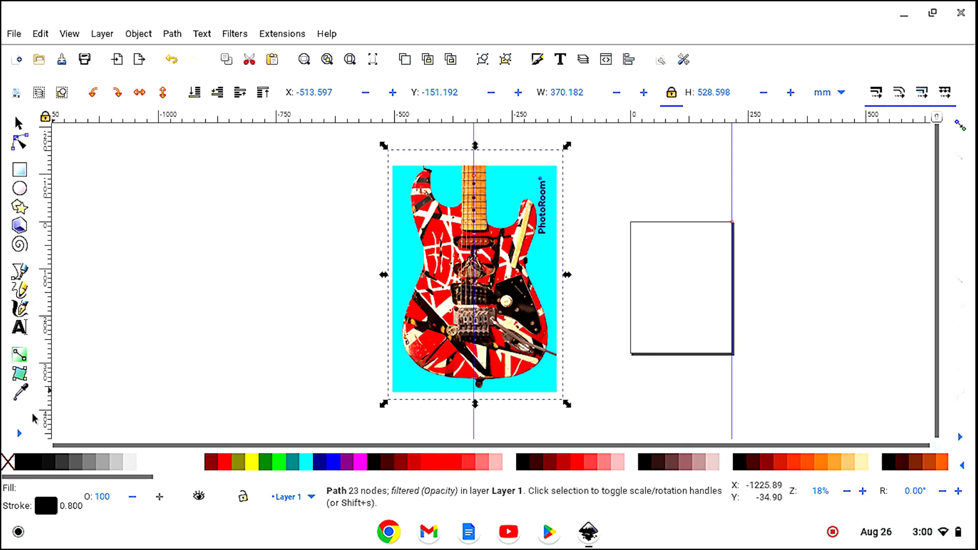
- Start a straight-segment Bezier path at the pickguard and trace the bridge pickup cavity's upper right corner and top edge to the central channel
left_click(21, 434)
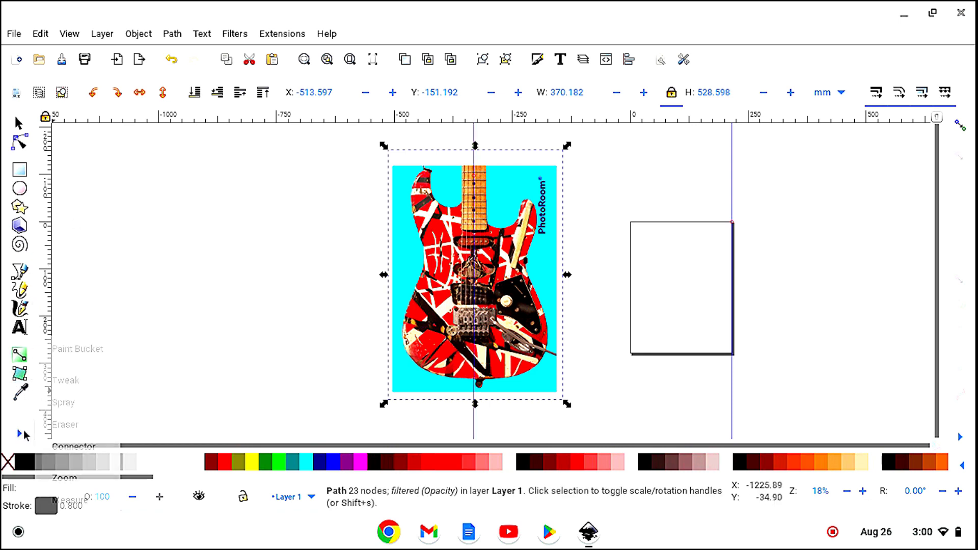
left_click(71, 478)
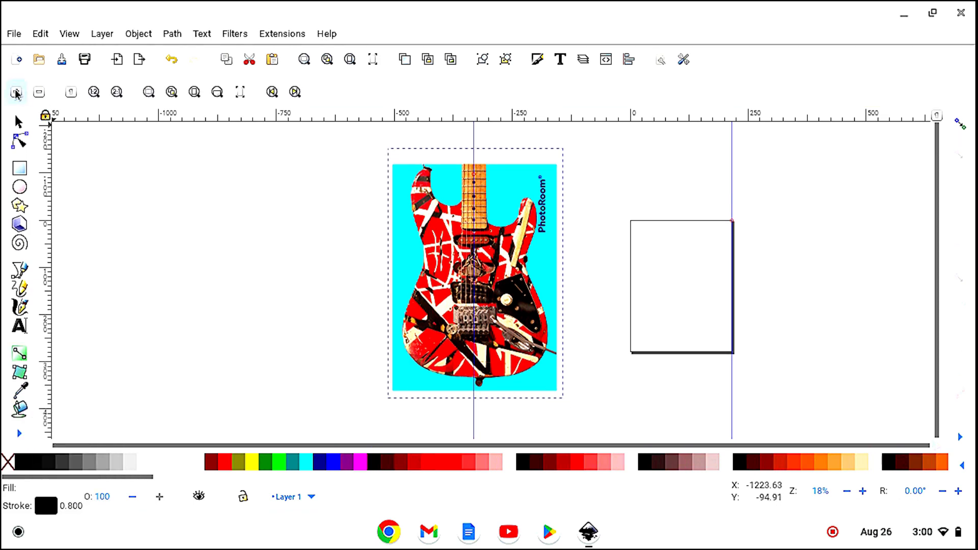
left_click(16, 92)
left_click(16, 93)
left_click(16, 93)
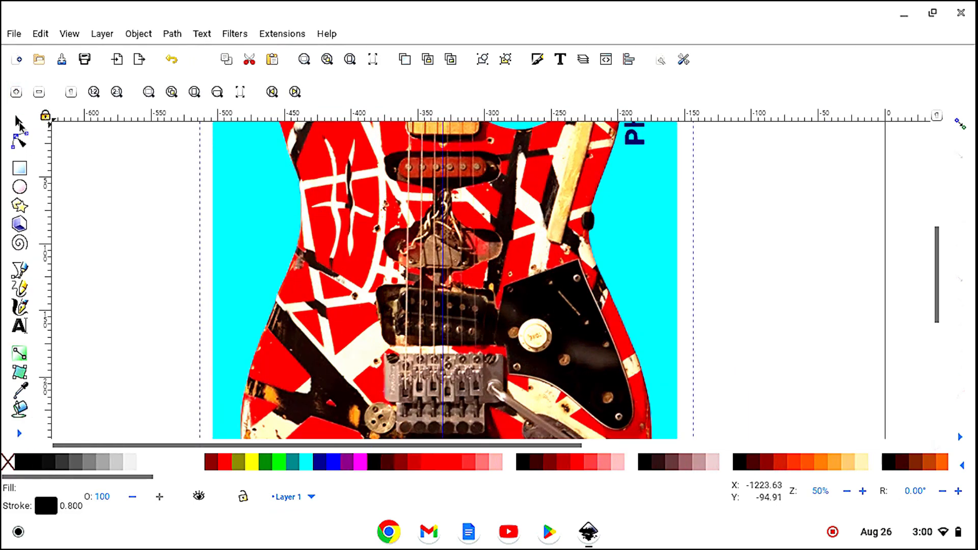
left_click(18, 123)
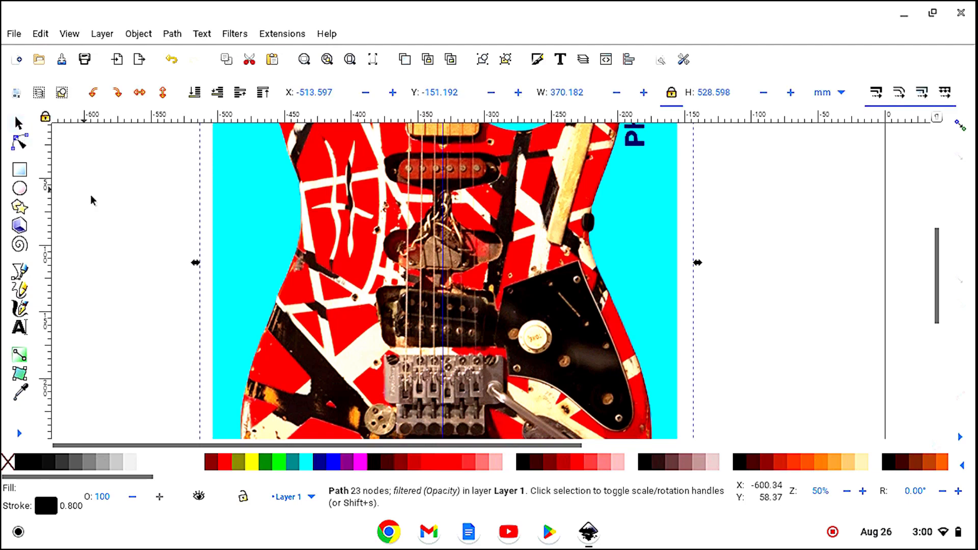
scroll(172, 280, "up", 5)
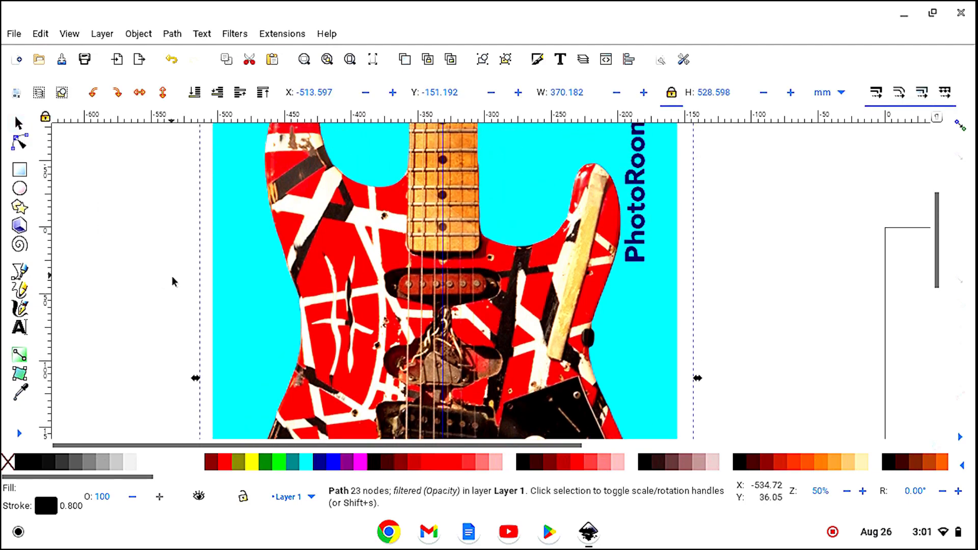
scroll(501, 355, "down", 3)
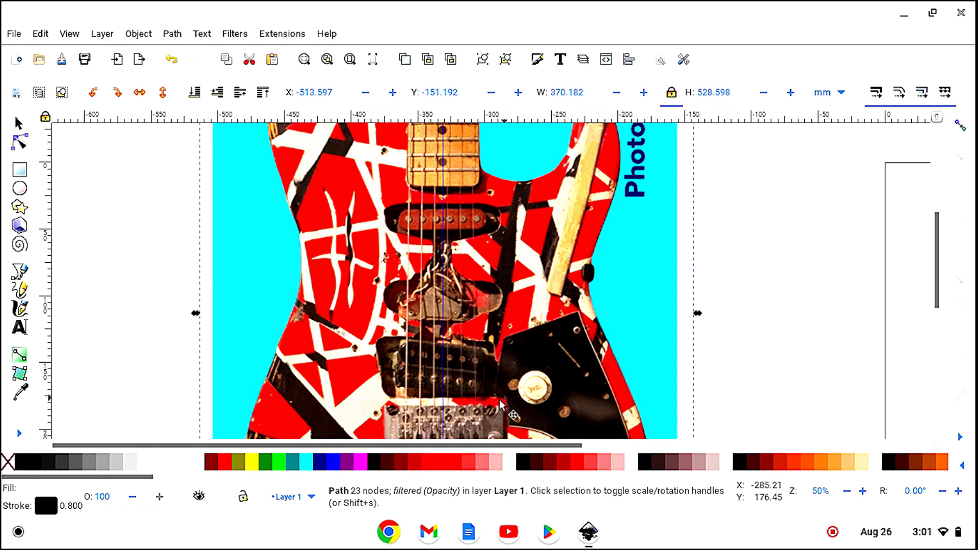
left_click(20, 272)
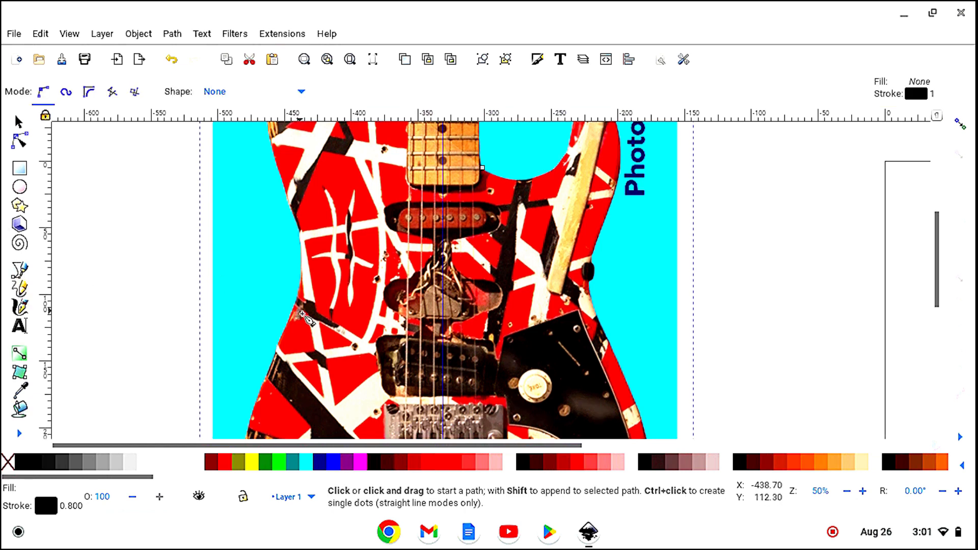
left_click(511, 364)
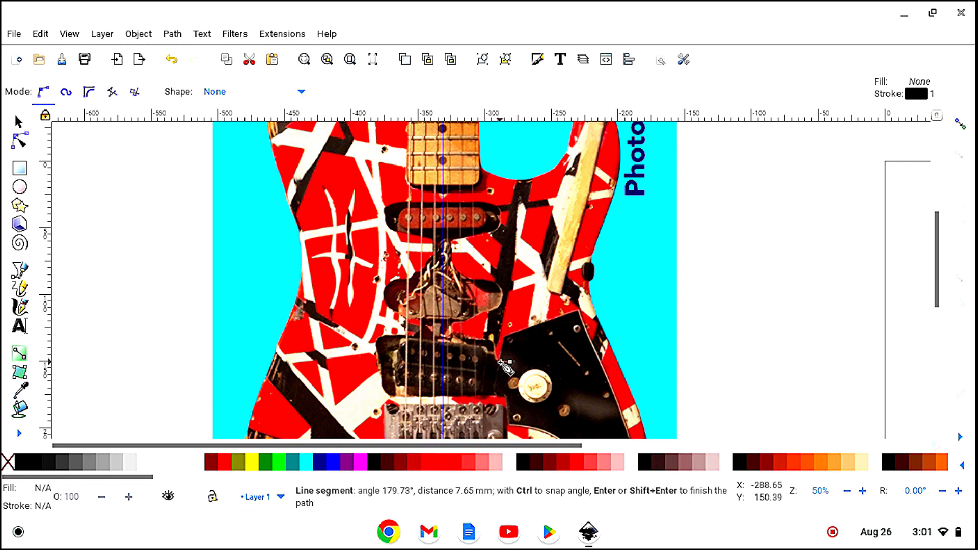
left_click(499, 361)
left_click(494, 344)
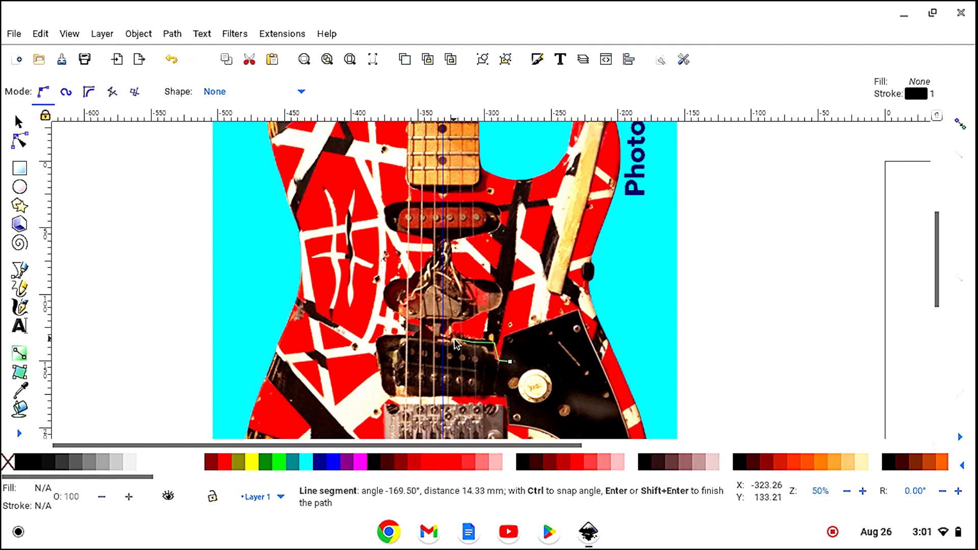
left_click(454, 341)
left_click(453, 327)
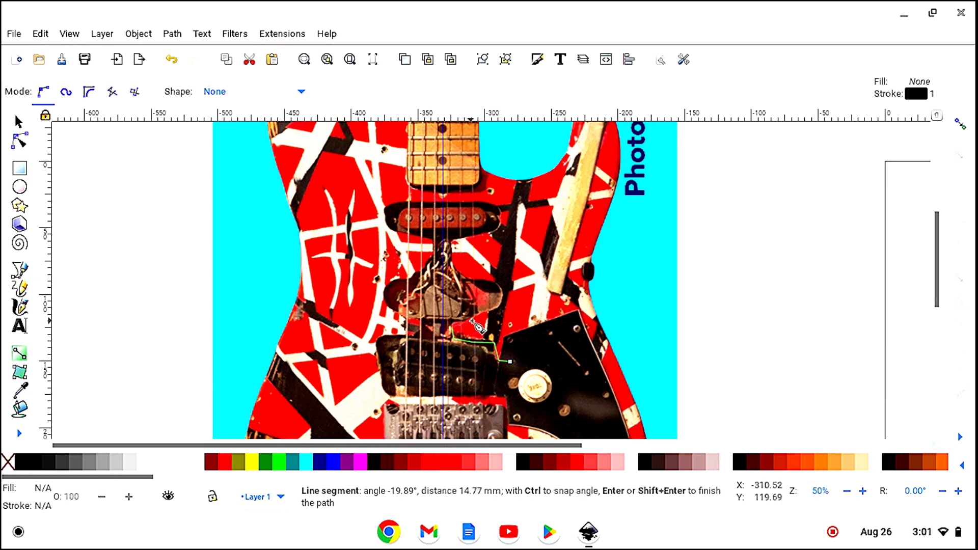
- Continue the path around the right end of the middle pickup cavity and up the channel towards the neck pickup
left_click(488, 309)
left_click(495, 281)
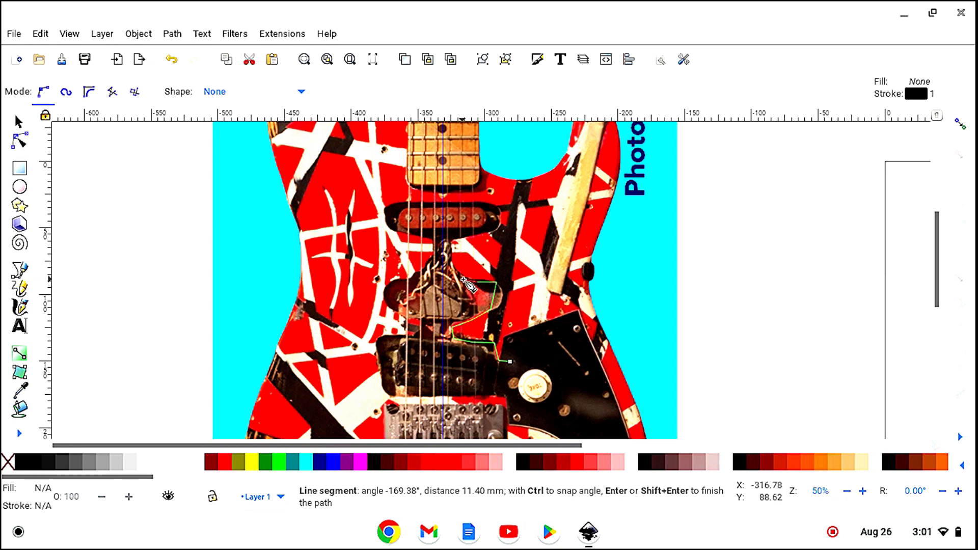
left_click(460, 276)
left_click(454, 262)
left_click(460, 250)
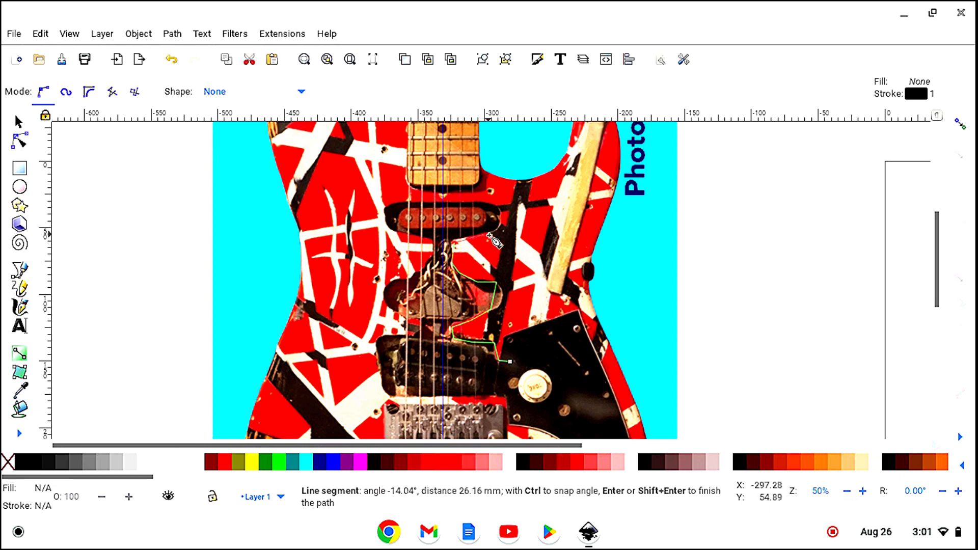
- Continue the straight-segment path around the neck pickup cavity, along its right end, top edge, left end and lower edge back to the central channel
left_click(491, 234)
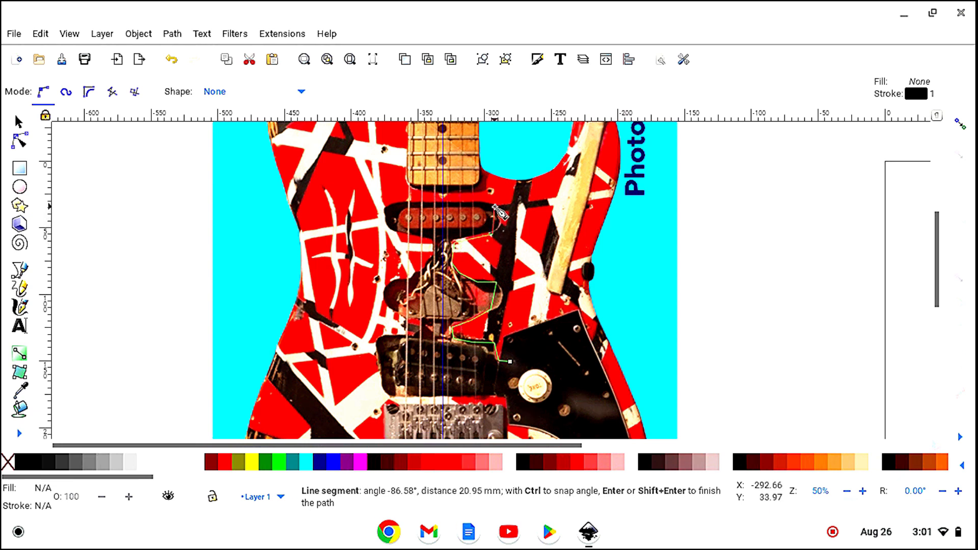
left_click(493, 206)
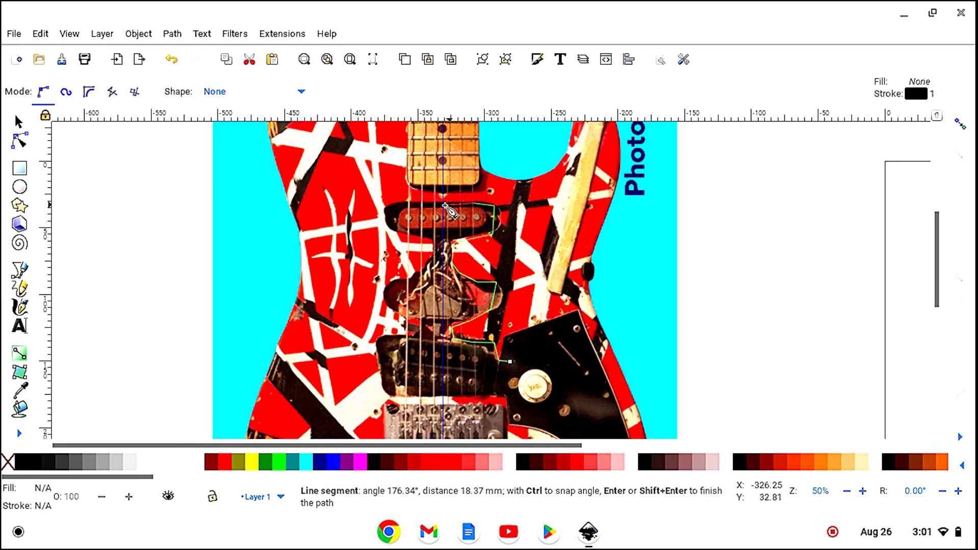
left_click(404, 204)
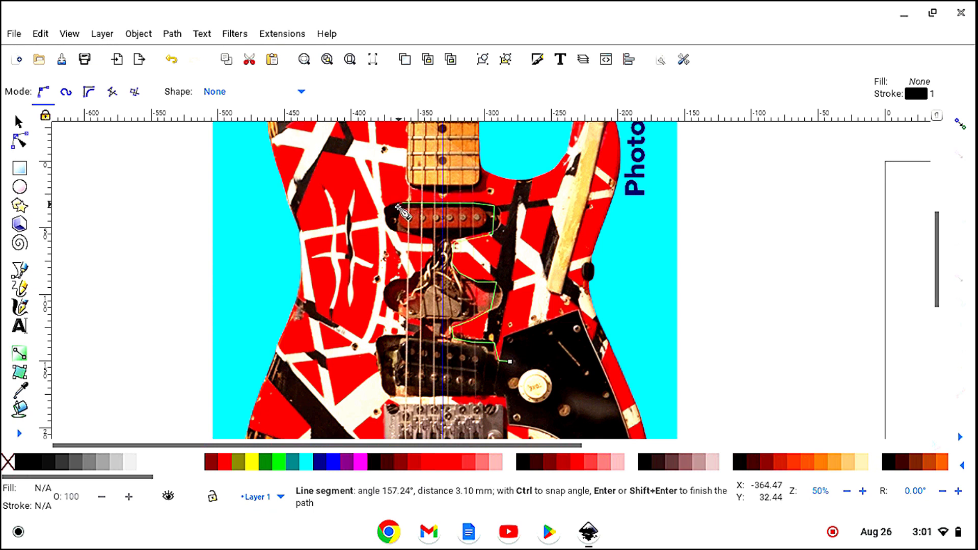
left_click(385, 214)
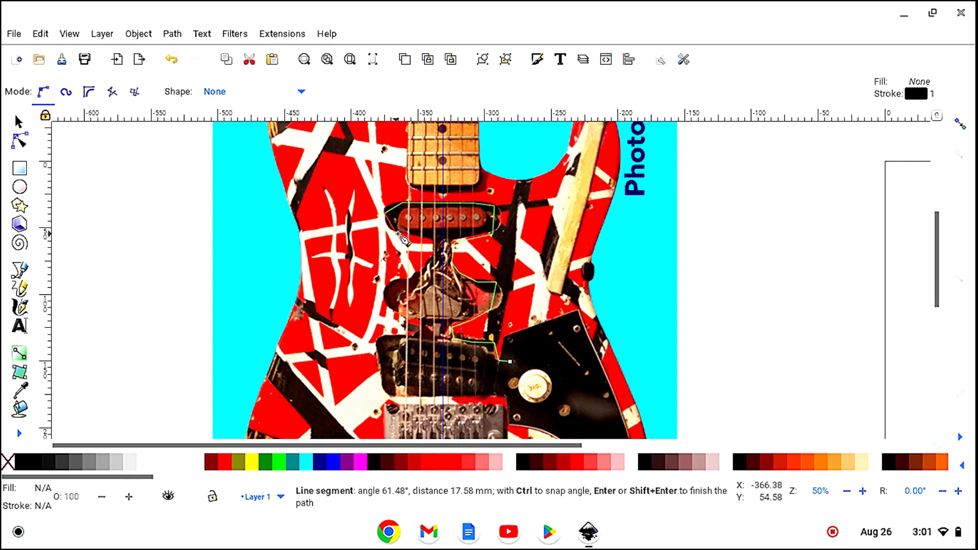
left_click(400, 236)
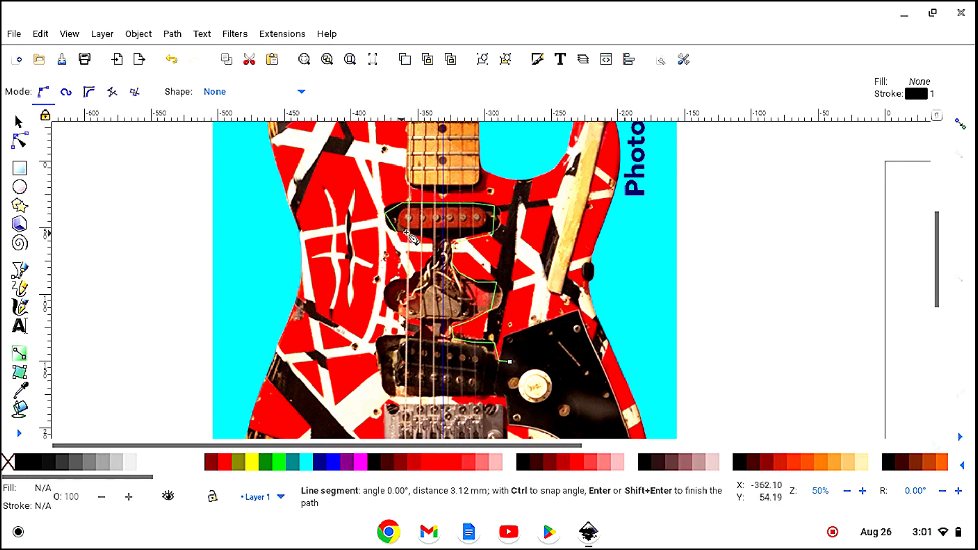
left_click(433, 243)
- Continue the path down the central channel's left side and around the left end of the middle pickup cavity
left_click(426, 273)
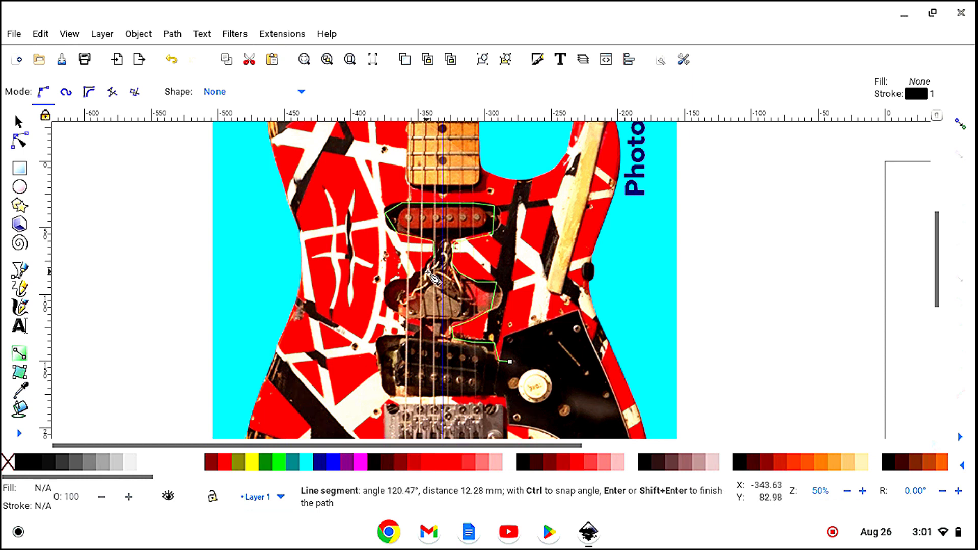
left_click(412, 281)
left_click(396, 281)
left_click(390, 311)
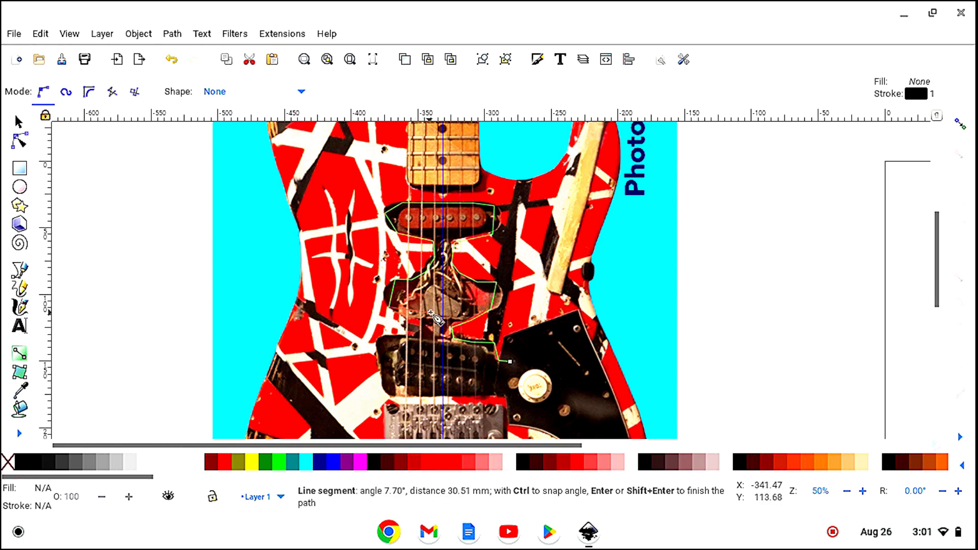
left_click(424, 318)
- Trace the bridge pickup cavity's upper left corner, left side and bottom edge, and finish the path over the pickguard
left_click(423, 336)
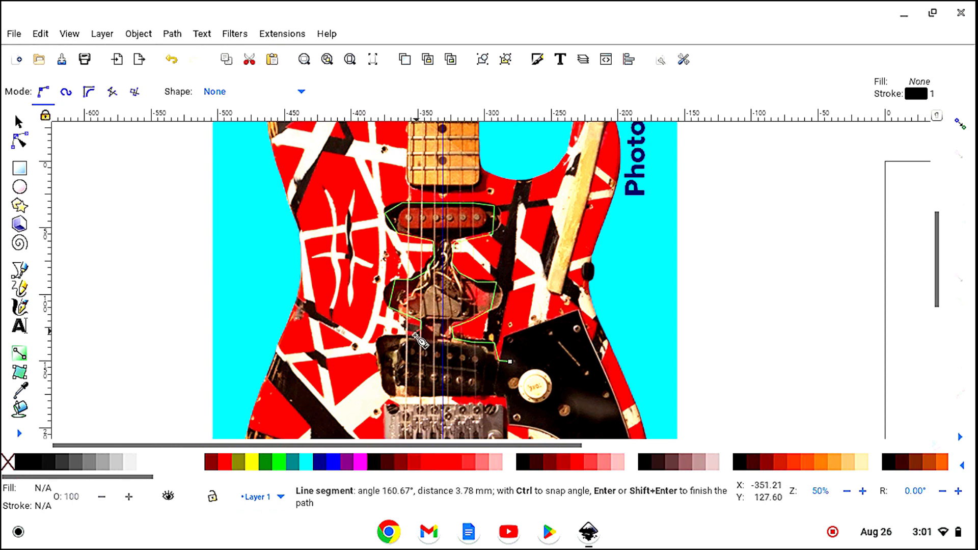
left_click(381, 337)
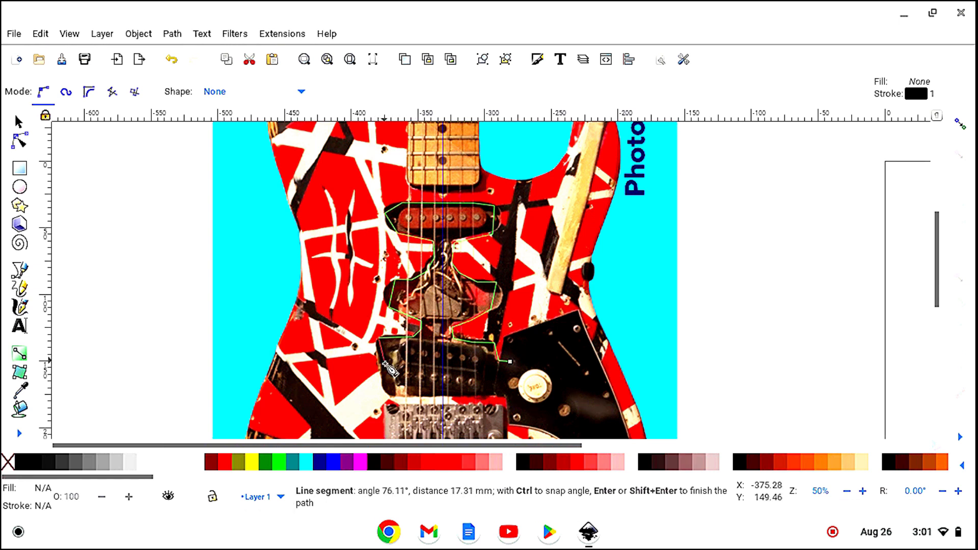
left_click(390, 396)
double_click(513, 396)
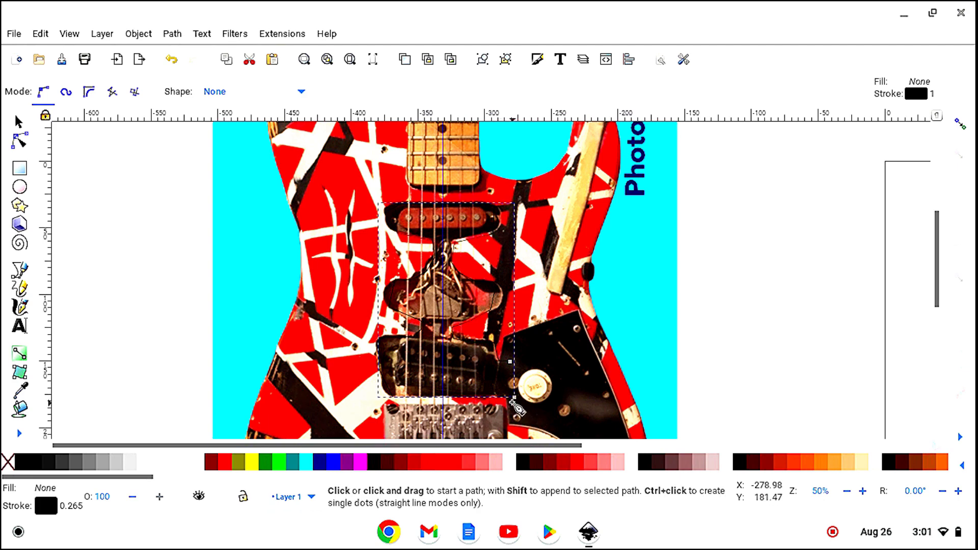
- Display the pickup cavity path's nodes at 140% zoom and set its stroke colour to bright green
left_click(19, 122)
left_click(19, 433)
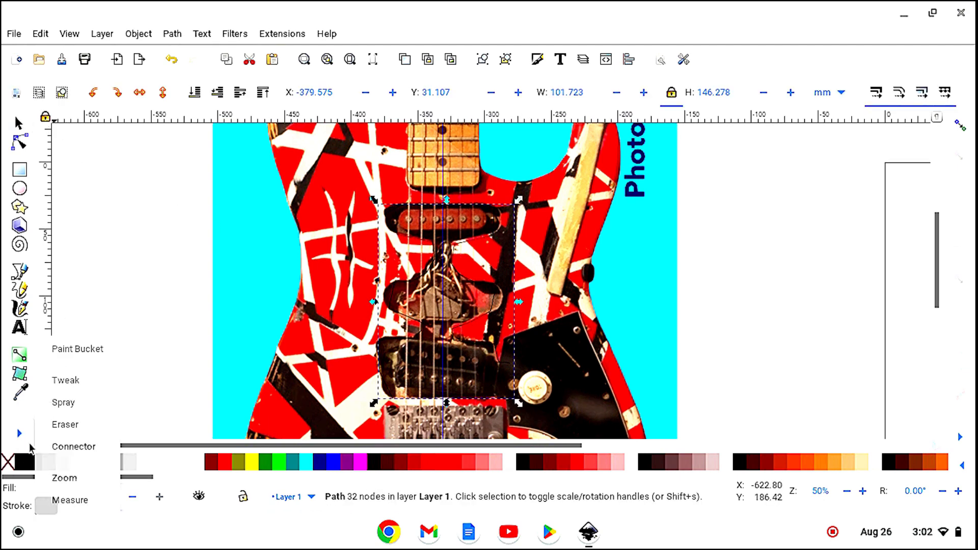
left_click(66, 477)
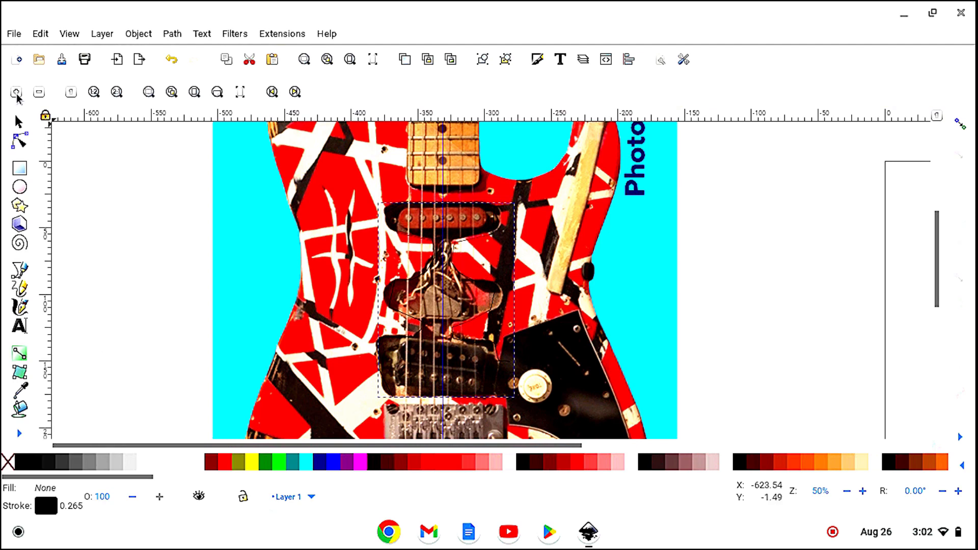
left_click(16, 92)
left_click(16, 92)
left_click(16, 92)
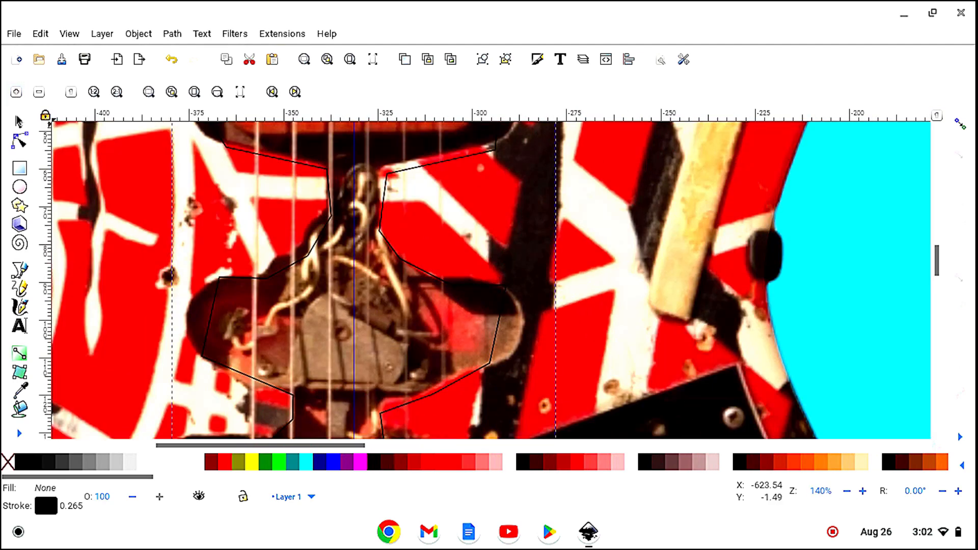
left_click(19, 122)
scroll(135, 234, "up", 1)
scroll(135, 234, "up", 3)
key("n")
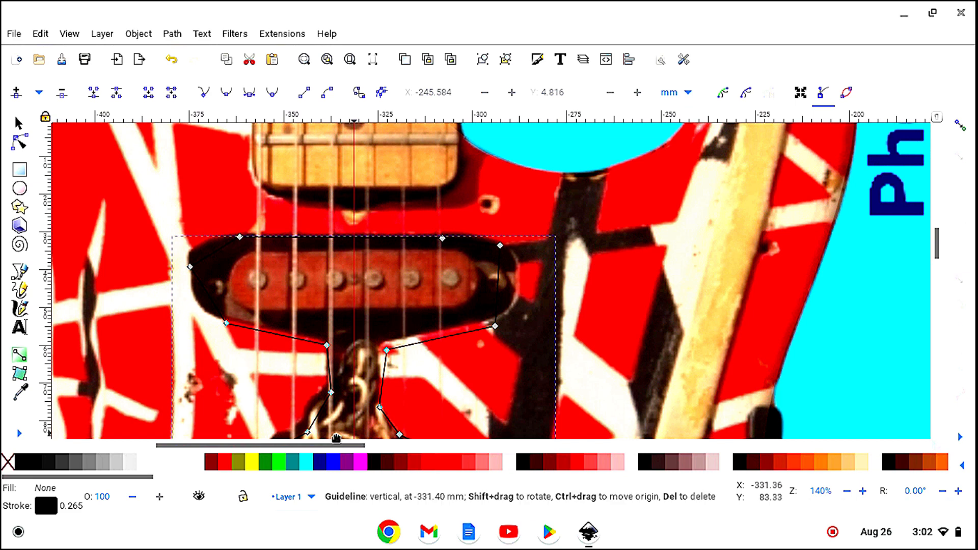
left_click(279, 465, "shift")
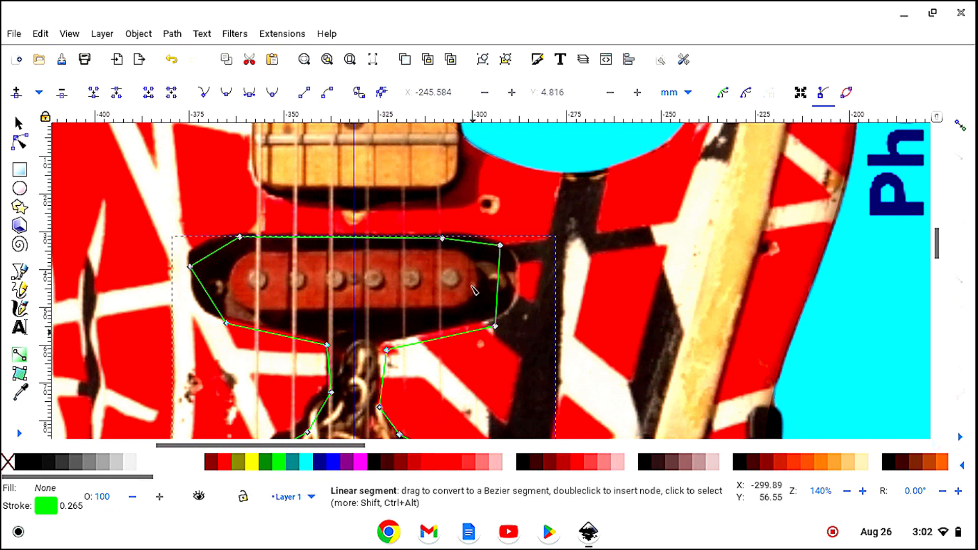
- Set the pickup cavity path's stroke width to 0.5 mm
left_click(537, 59)
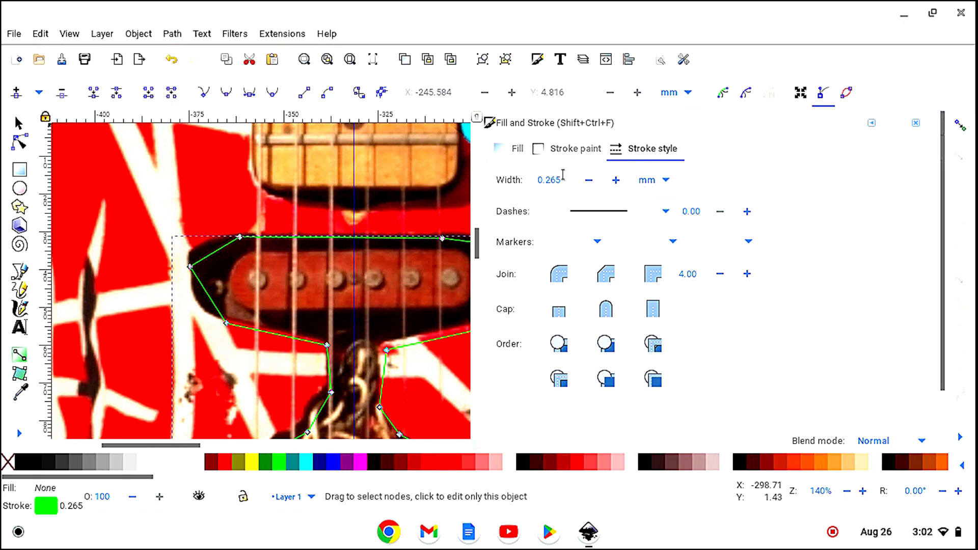
double_click(567, 180)
type("0.5")
key("Return")
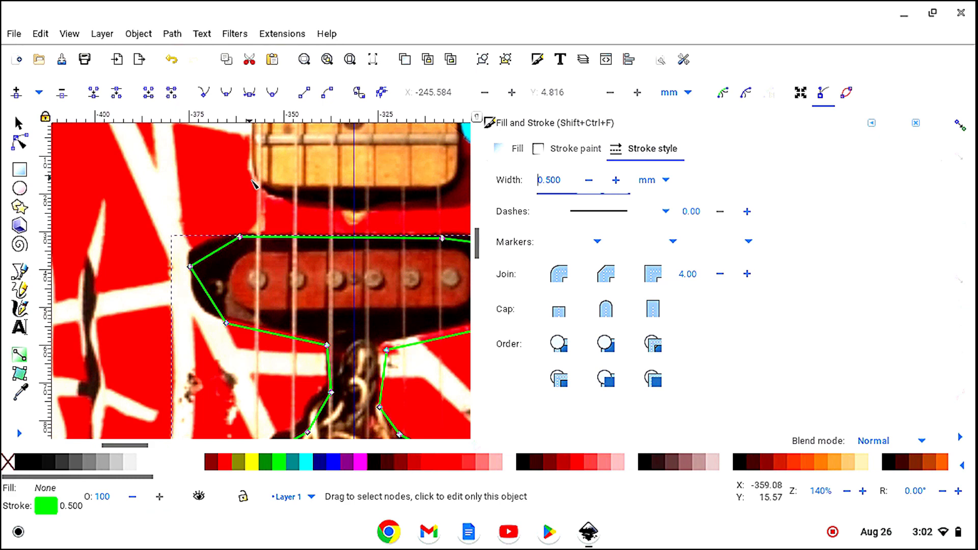
left_click(916, 125)
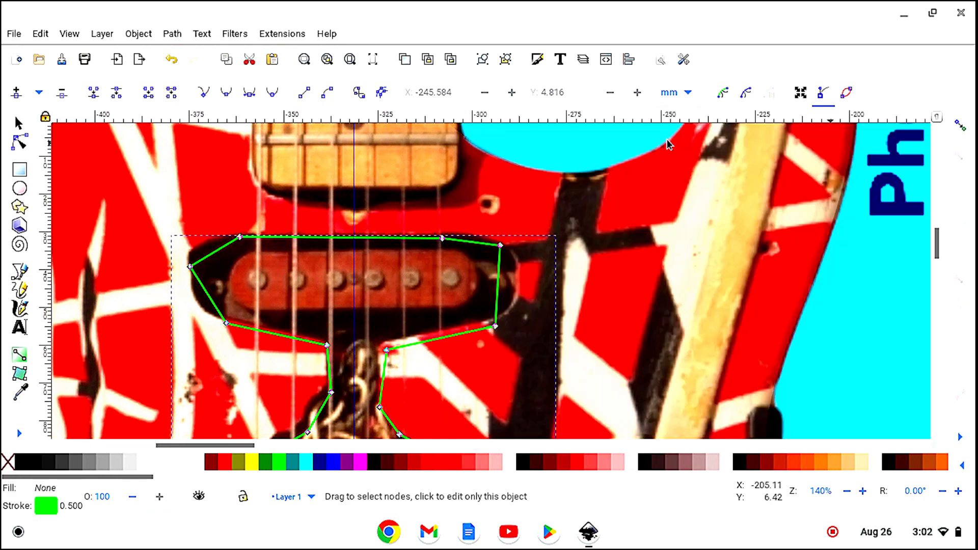
- Reshape the path's nodes and segments around the bridge pickup cavity's upper right corner and the adjoining channel edge to follow the photo
scroll(573, 338, "down", 5)
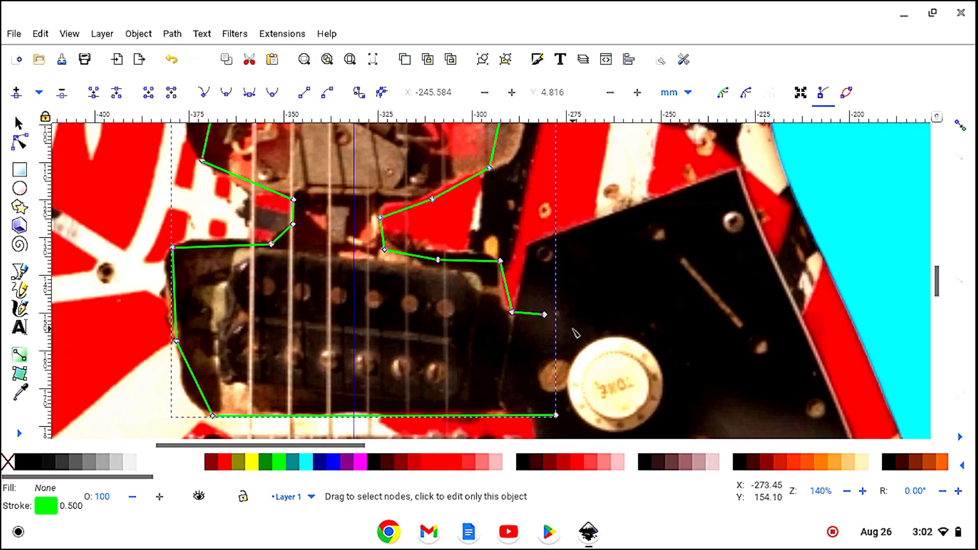
left_click_drag(512, 313, 502, 305)
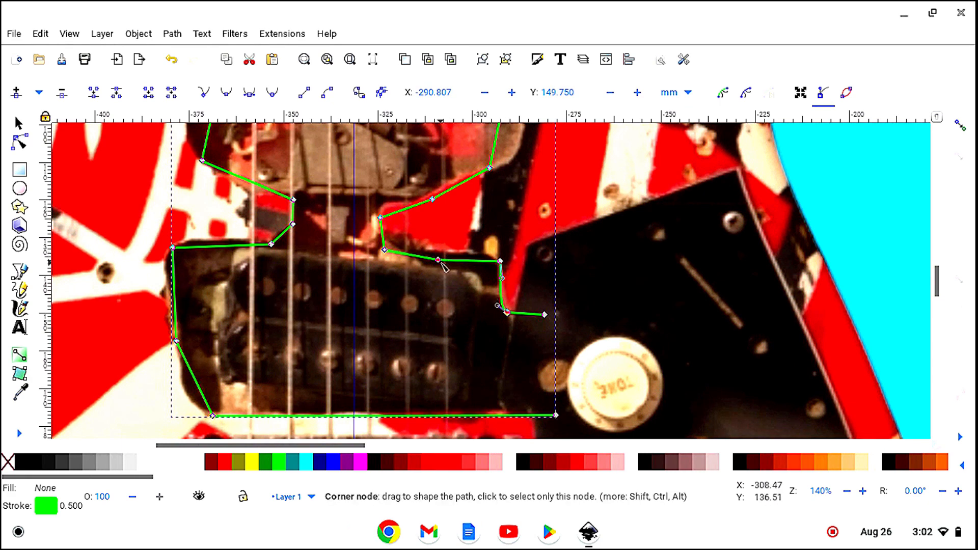
left_click_drag(438, 261, 463, 254)
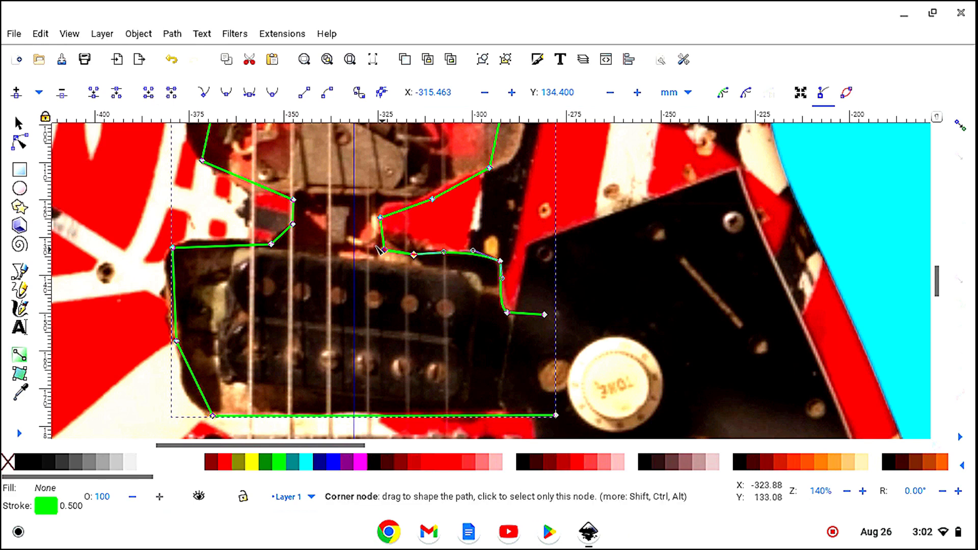
left_click_drag(387, 219, 401, 199)
mouse_move(384, 249)
left_mouse_down()
mouse_move(372, 224)
mouse_move(378, 241)
left_mouse_up()
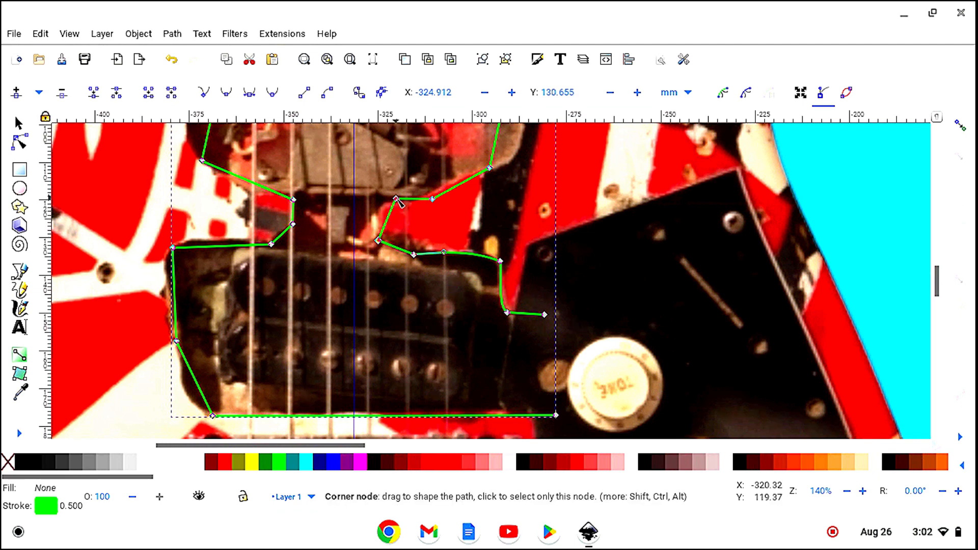
- Insert a node in the right side of the neck below the middle cavity and curve its adjoining segments along the cavity edge
double_click(384, 227)
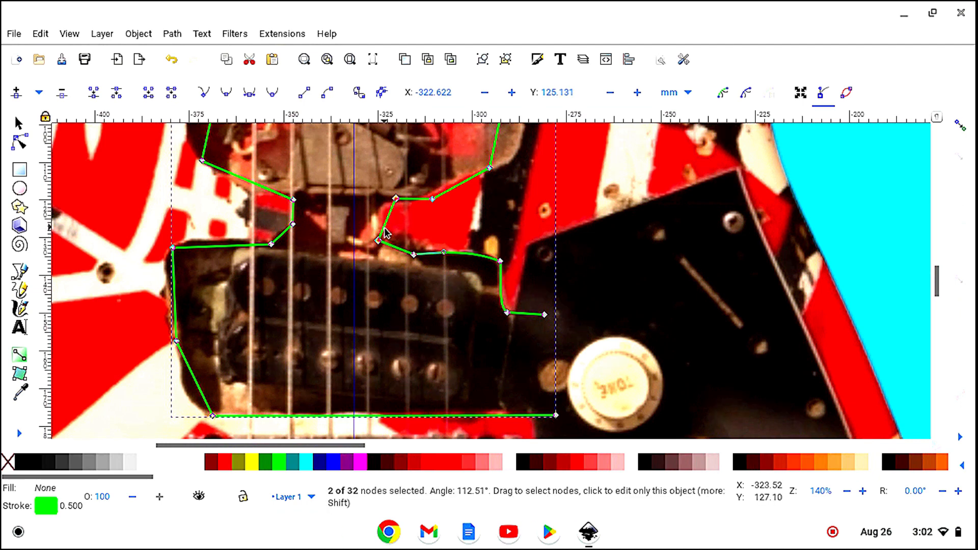
left_click_drag(382, 228, 418, 208)
left_click_drag(489, 169, 467, 175)
scroll(567, 189, "up", 3)
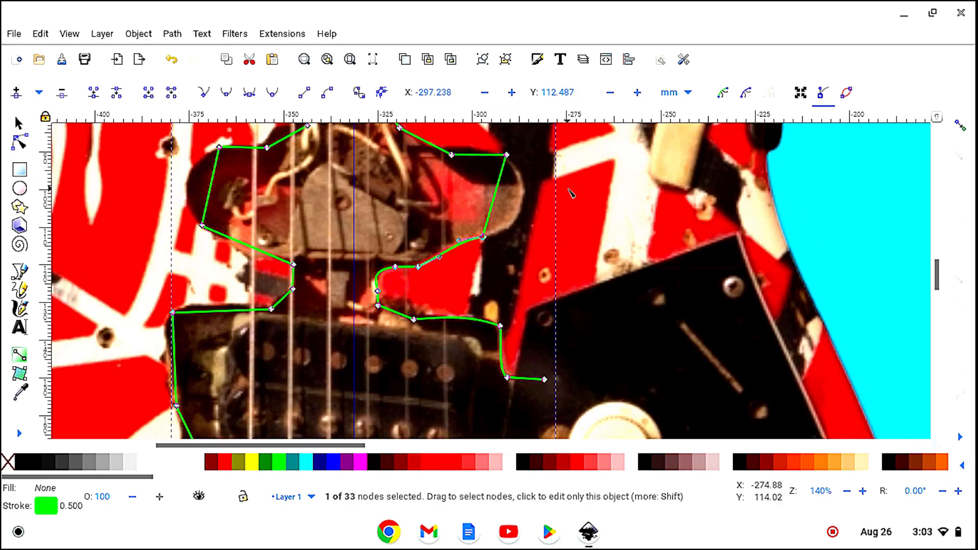
- Move the upper-right nodes of the middle cavity inward and bend its right end into a rounded curve following the photo
left_click_drag(508, 155, 486, 150)
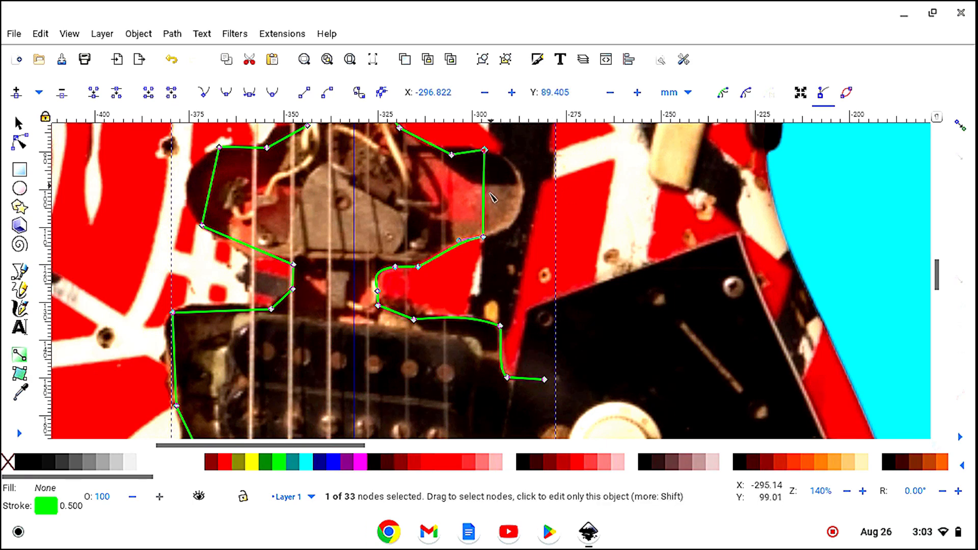
left_click_drag(487, 198, 551, 218)
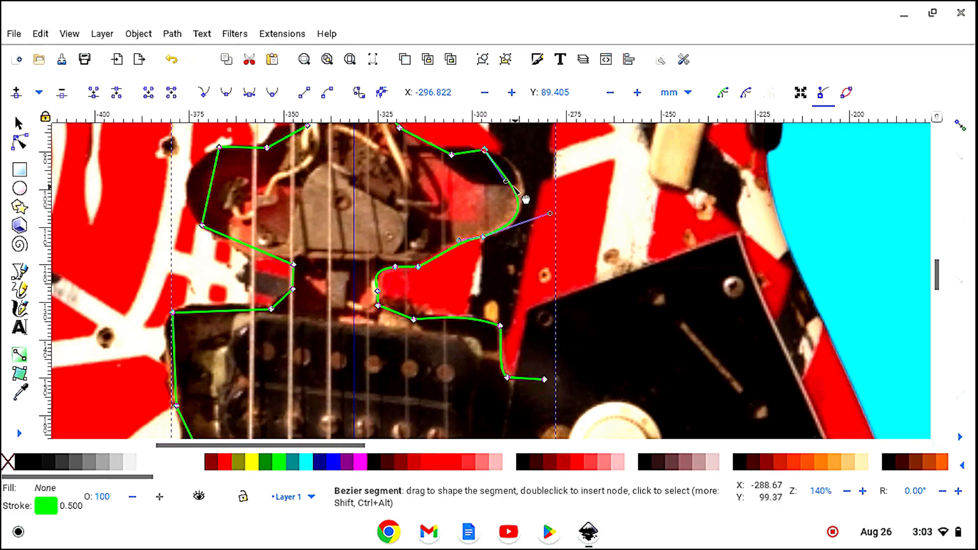
left_click_drag(506, 182, 516, 151)
left_click_drag(453, 158, 432, 152)
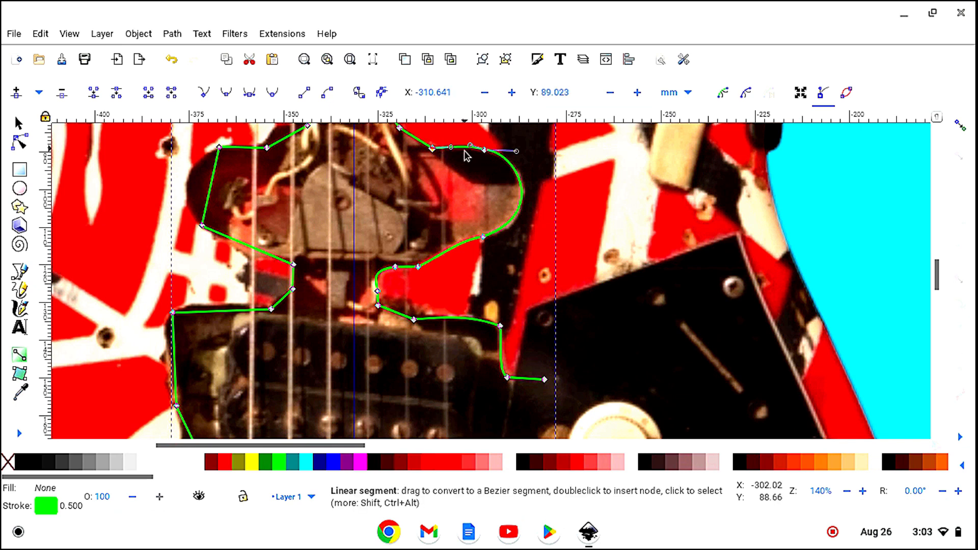
scroll(466, 155, "up", 3)
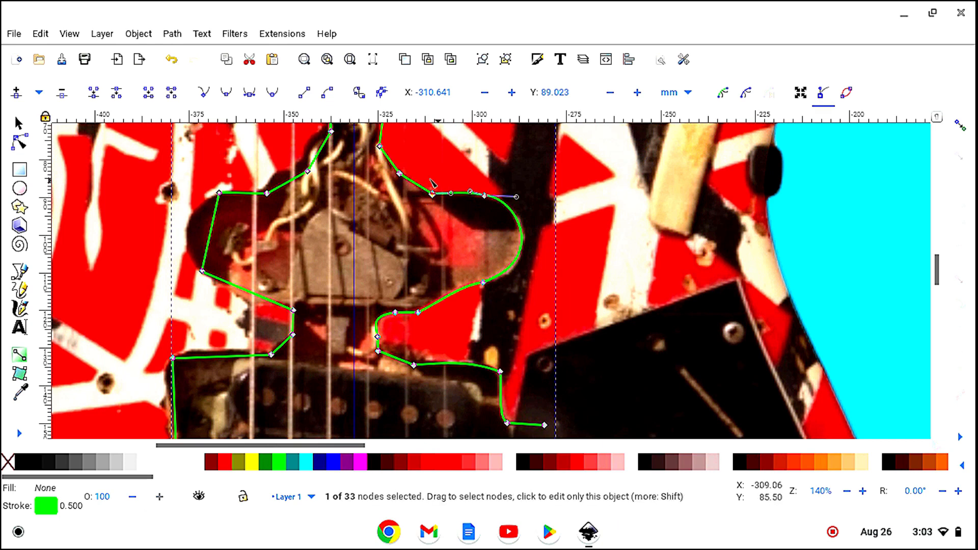
- Align the nodes on the right side of the narrow wiring channel and add a node at its upper corner
scroll(438, 188, "up", 3)
mouse_move(381, 211)
left_mouse_down()
mouse_move(386, 180)
mouse_move(404, 199)
mouse_move(380, 200)
left_mouse_up()
left_click_drag(386, 151, 381, 159)
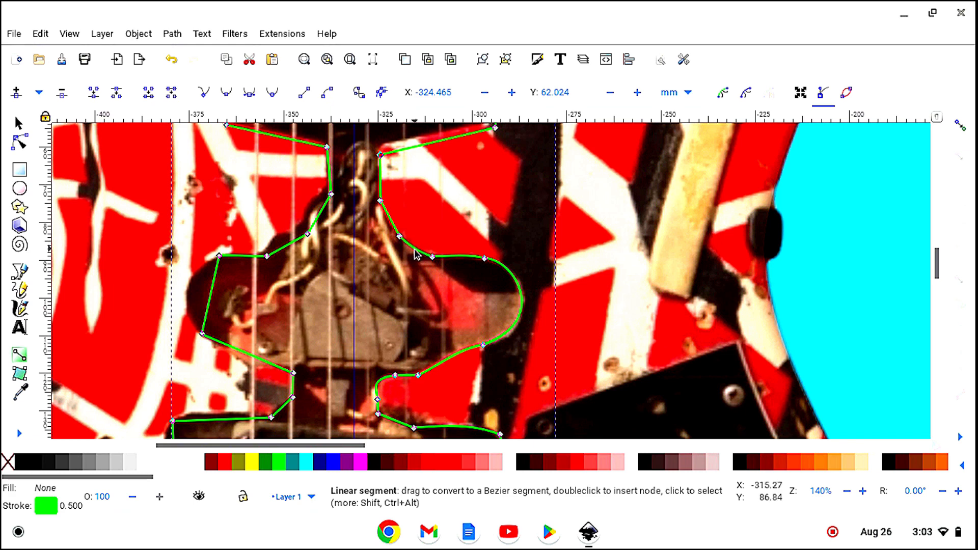
scroll(437, 230, "up", 4)
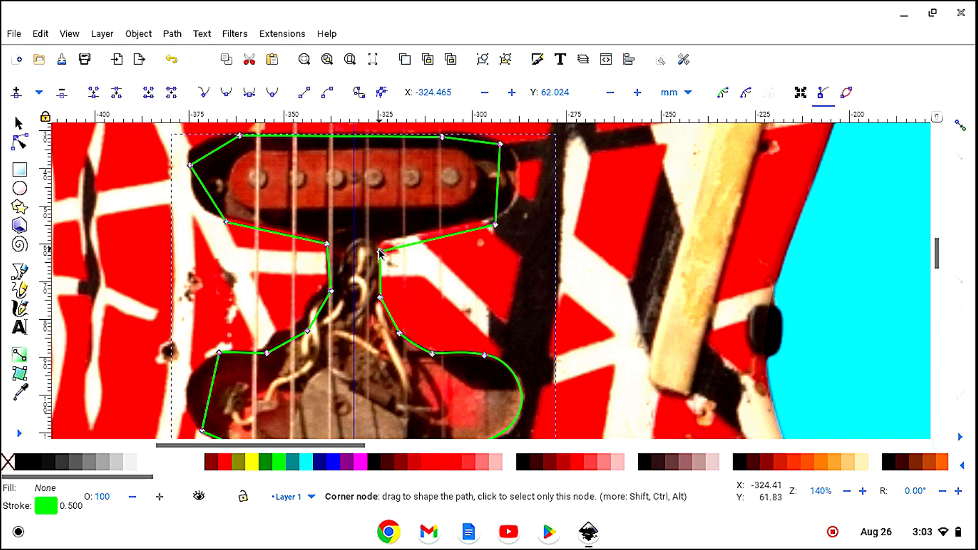
left_click_drag(380, 251, 390, 243)
double_click(391, 246)
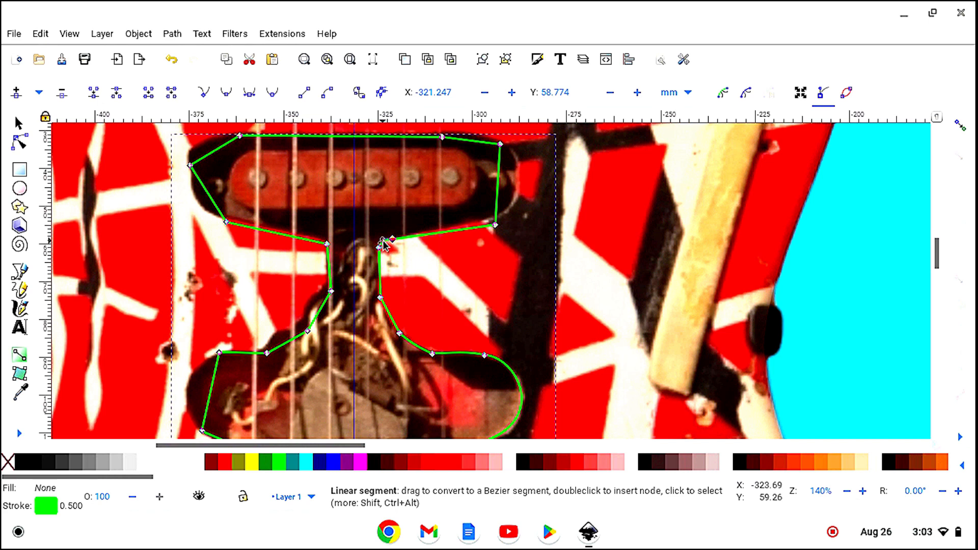
- Reposition the right-end nodes of the top pickup cavity and curve that end and its upper edge to match the photo
left_click_drag(495, 225, 495, 218)
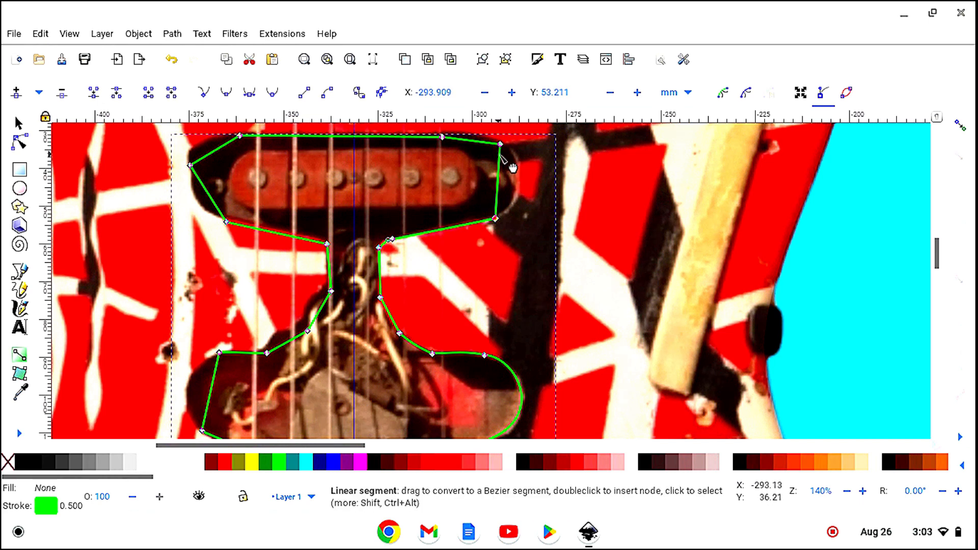
left_click_drag(500, 145, 493, 142)
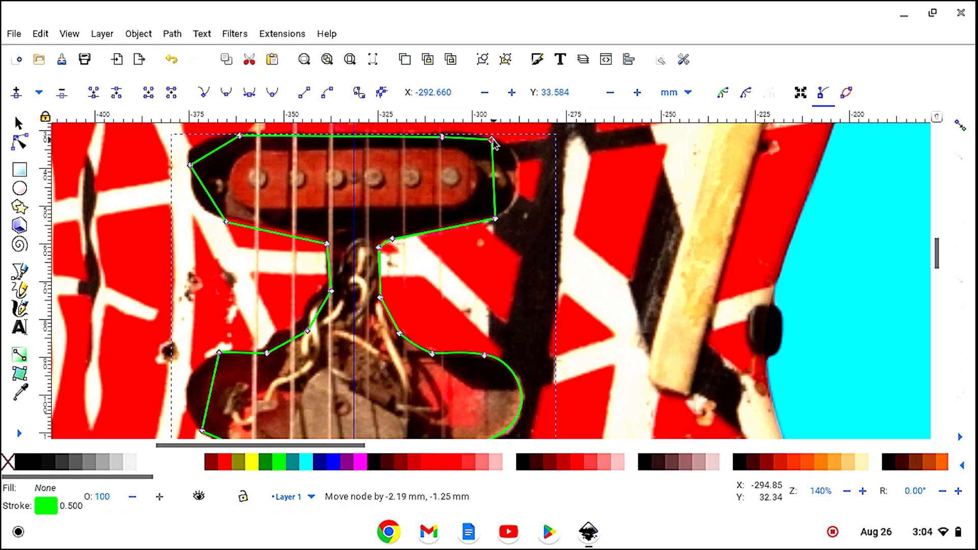
left_click_drag(506, 191, 526, 204)
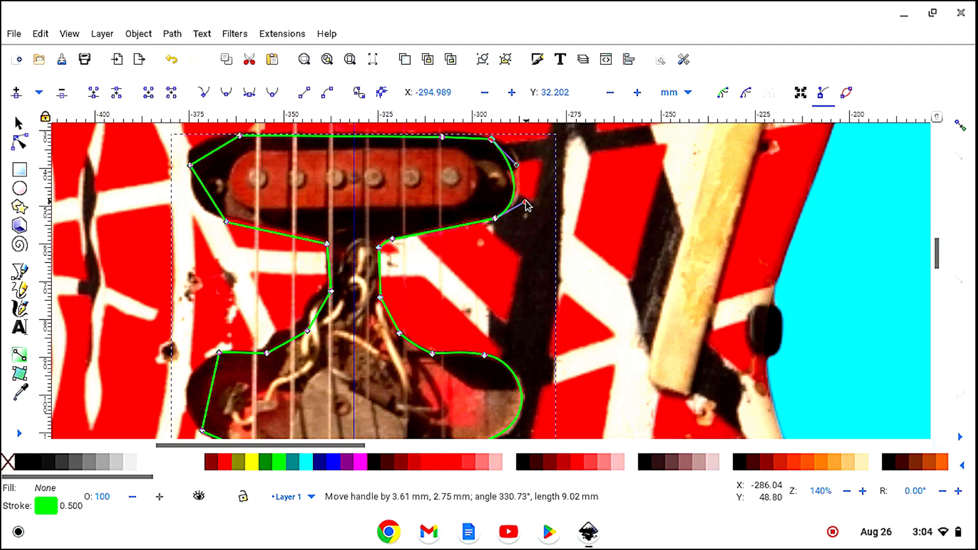
left_click_drag(517, 165, 522, 154)
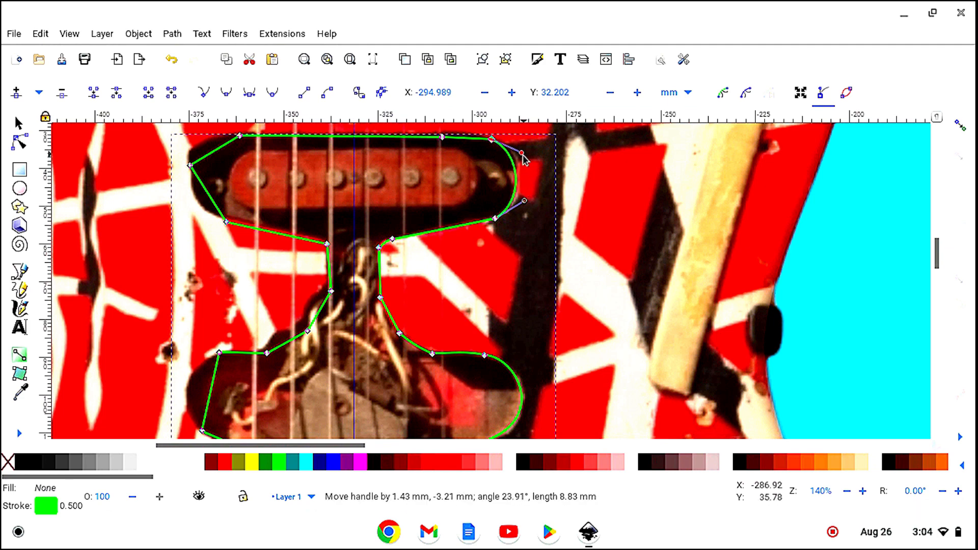
left_click_drag(442, 138, 428, 136)
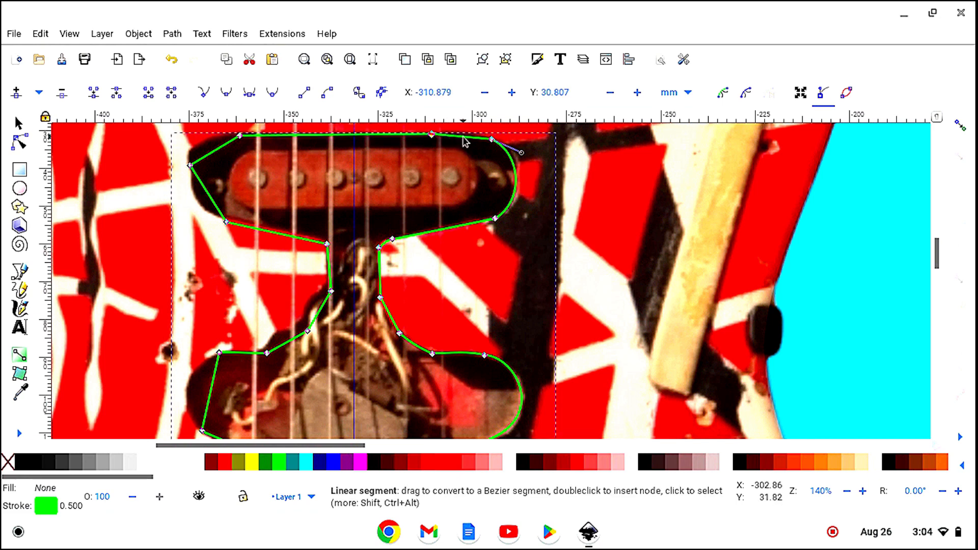
left_click_drag(465, 140, 463, 140)
- Round the left end of the top pickup cavity by curving its upper and lower segments along the cavity edge
left_click_drag(240, 135, 215, 135)
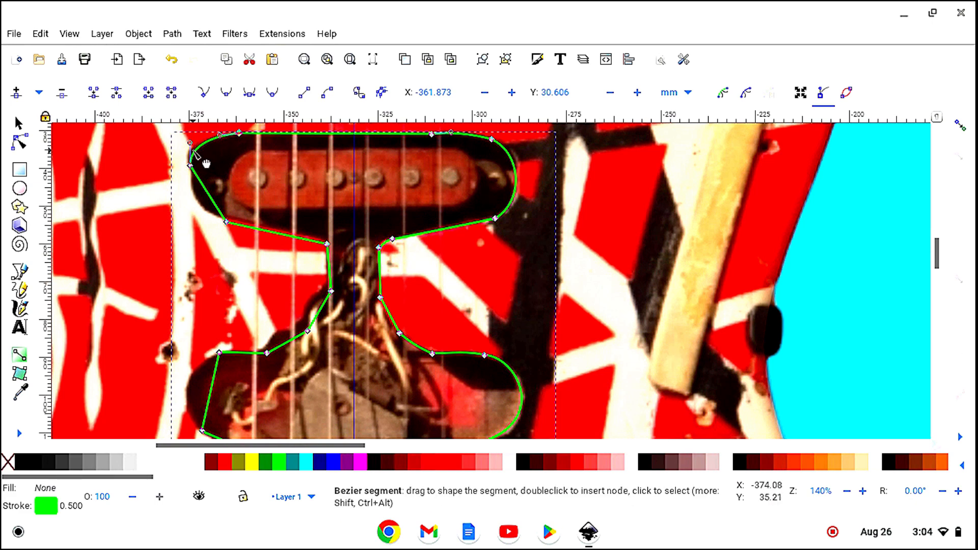
left_click_drag(189, 146, 186, 147)
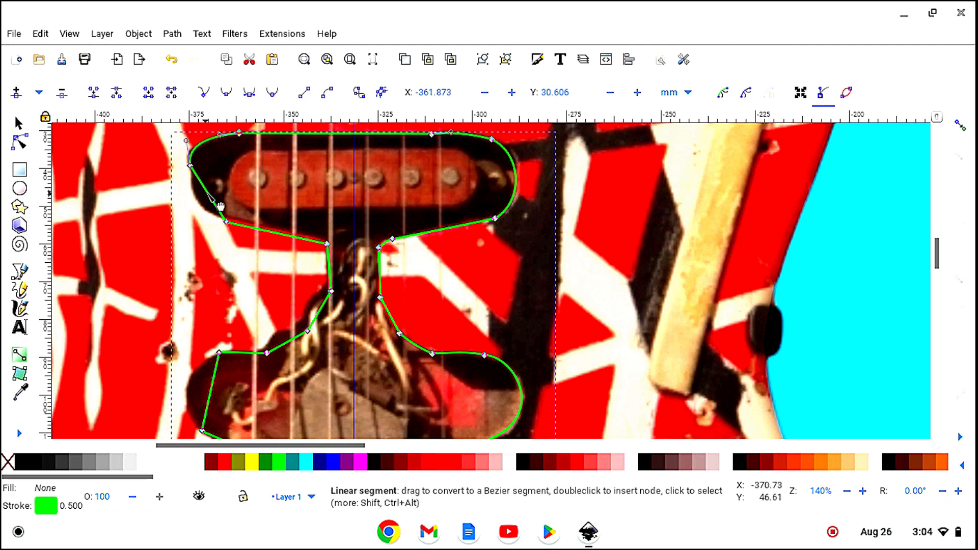
left_click_drag(207, 194, 228, 220)
- Align the nodes on the left side of the wiring channel and curve the segments leading down to the middle cavity
left_click_drag(326, 244, 325, 239)
left_click_drag(332, 294, 326, 291)
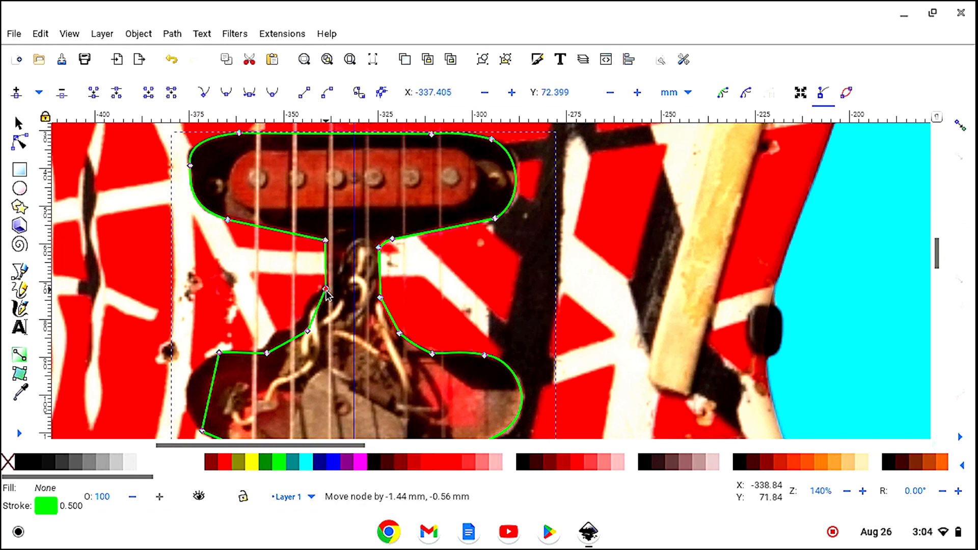
left_click_drag(310, 335, 307, 323)
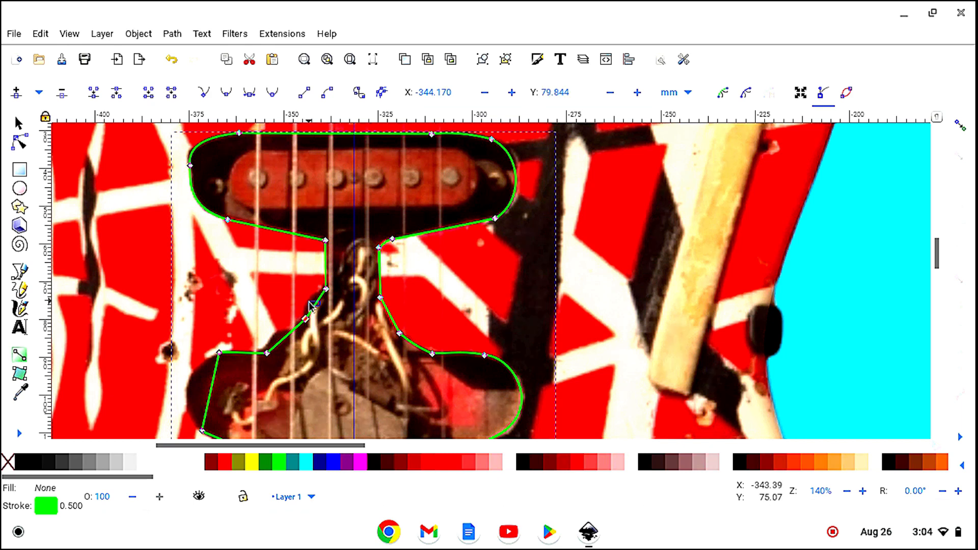
left_click(308, 301)
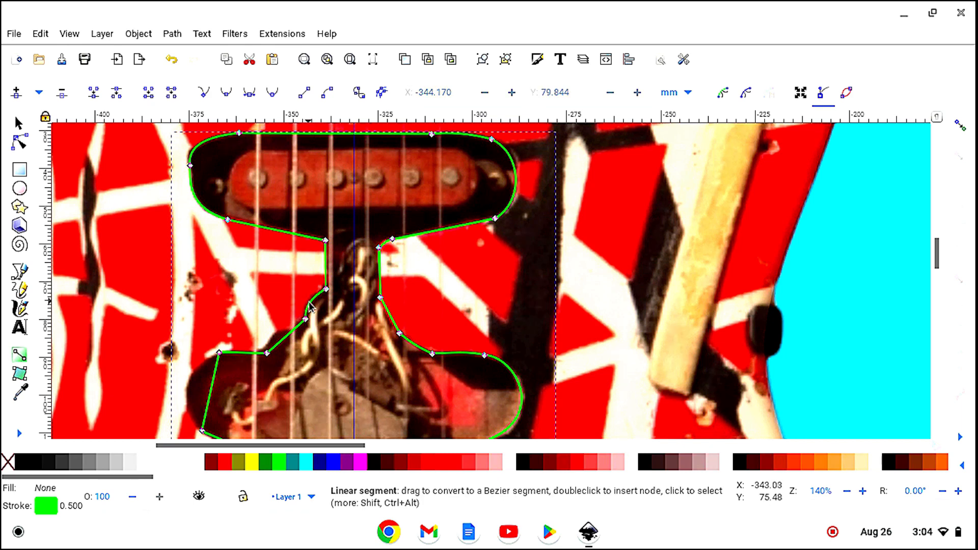
left_click_drag(267, 353, 275, 332)
- Round the left end of the middle cavity and curve the short segment at the lower left of the neck below it
scroll(372, 347, "down", 3)
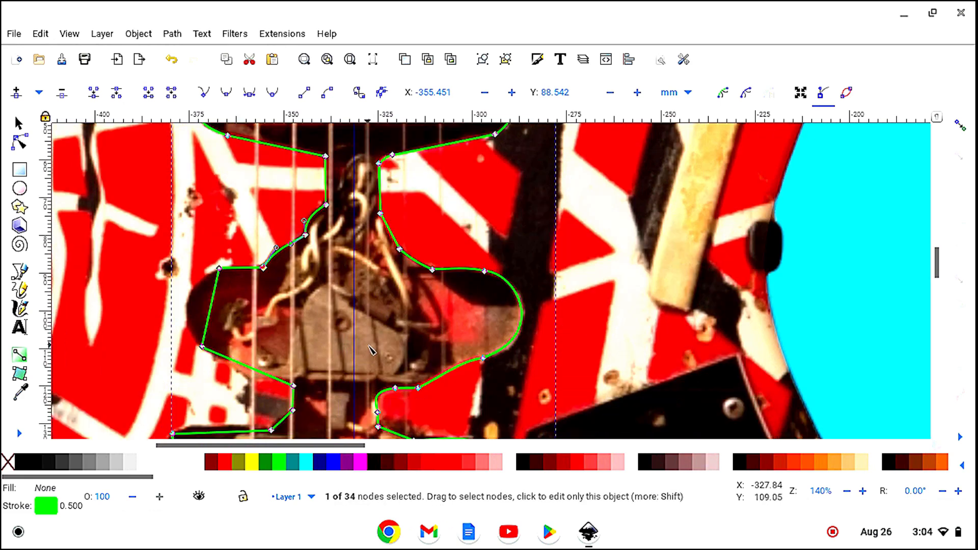
left_click_drag(209, 317, 193, 289)
scroll(332, 330, "down", 2)
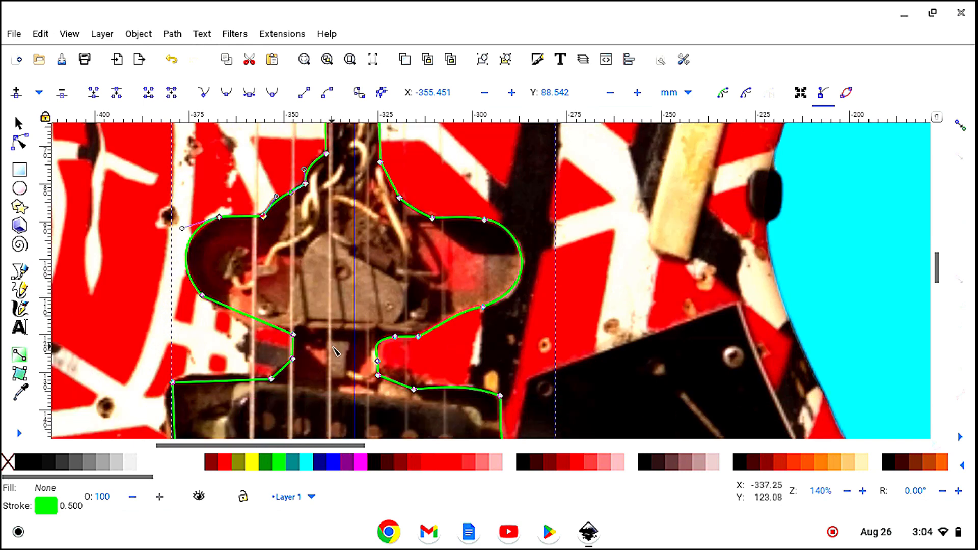
left_click_drag(278, 373, 275, 371)
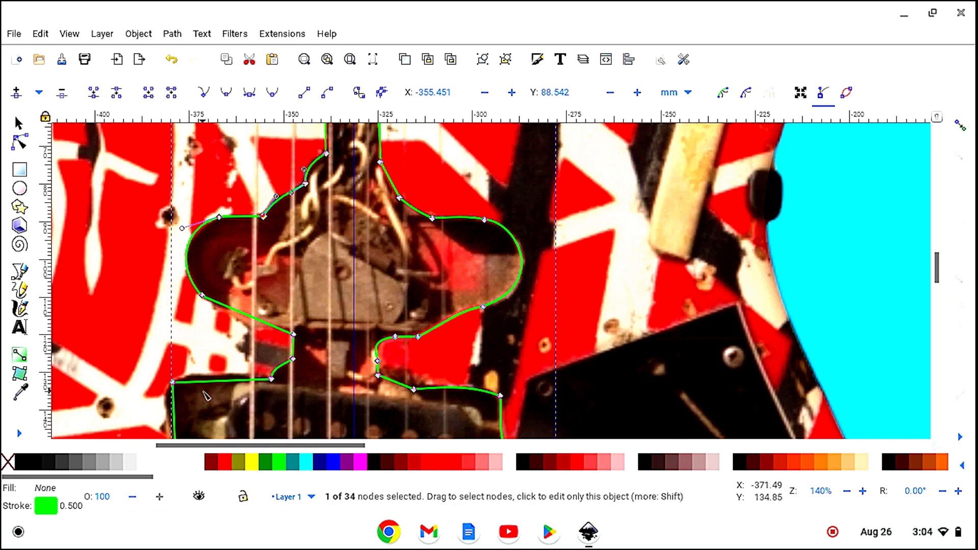
- Bow the upper-left edge of the bottom pickup cavity, insert a node midway along it, and smooth the curve beside the neck
left_click_drag(197, 385, 196, 376)
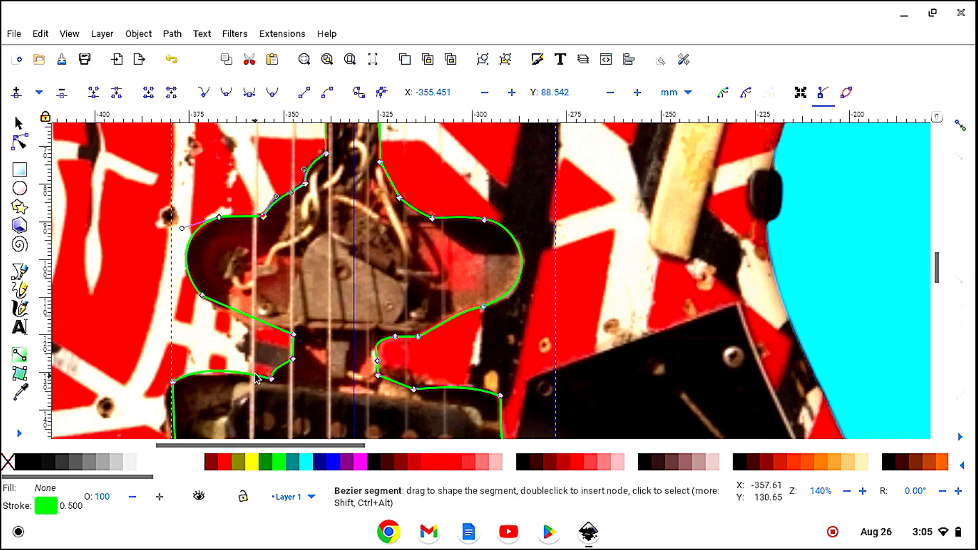
double_click(229, 375)
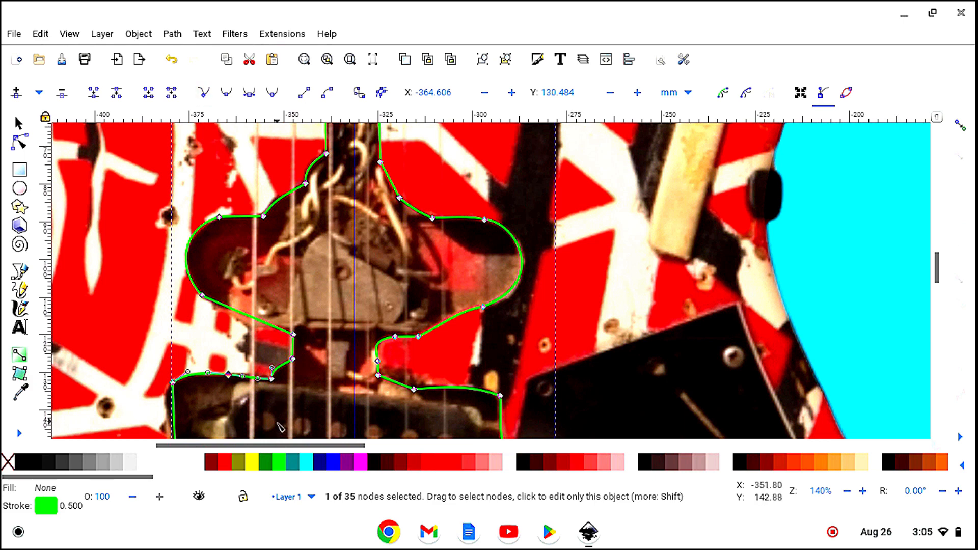
left_click_drag(243, 379, 249, 376)
- Curve the left side of the bottom pickup cavity, insert a node on its lower part, and round the lower-left corner
scroll(270, 395, "down", 3)
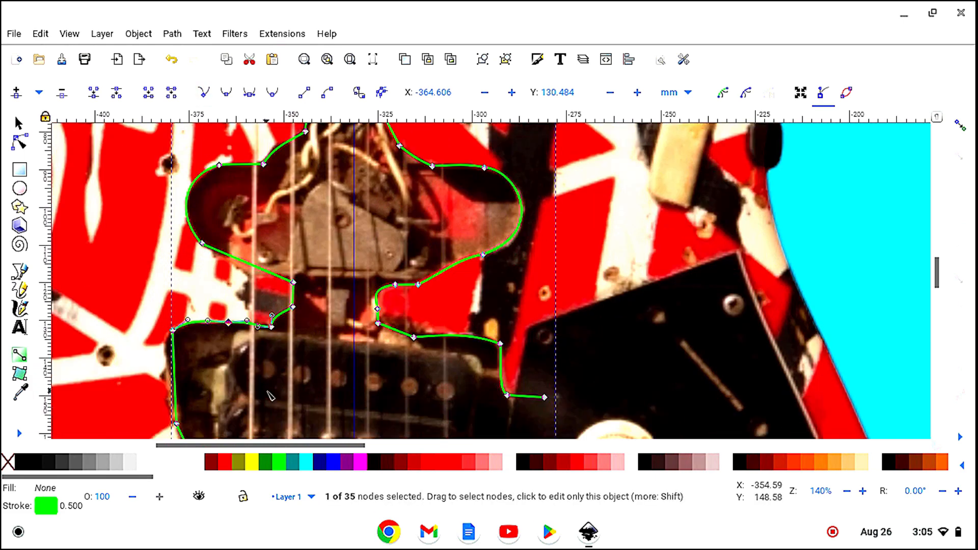
scroll(270, 395, "down", 1)
left_click_drag(172, 340, 163, 335)
scroll(238, 387, "down", 2)
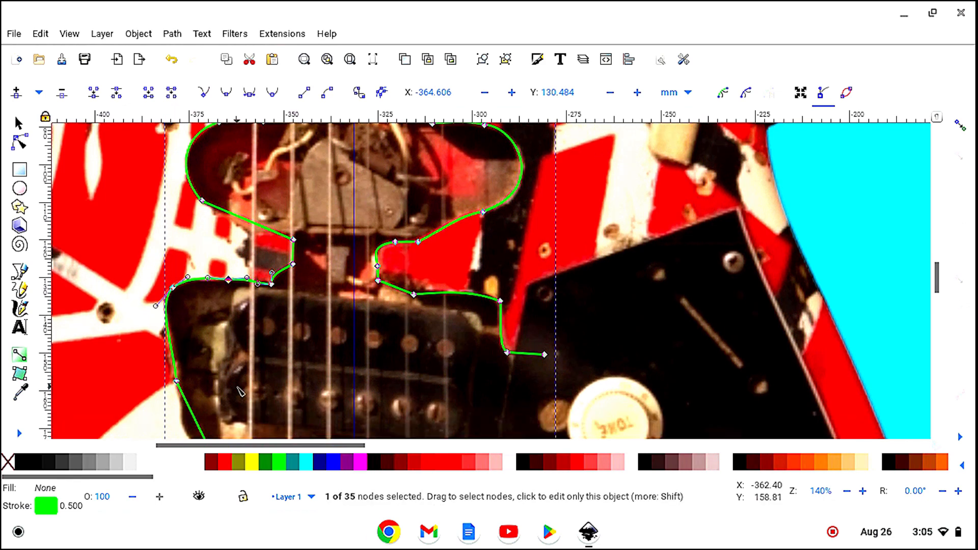
scroll(242, 387, "down", 4)
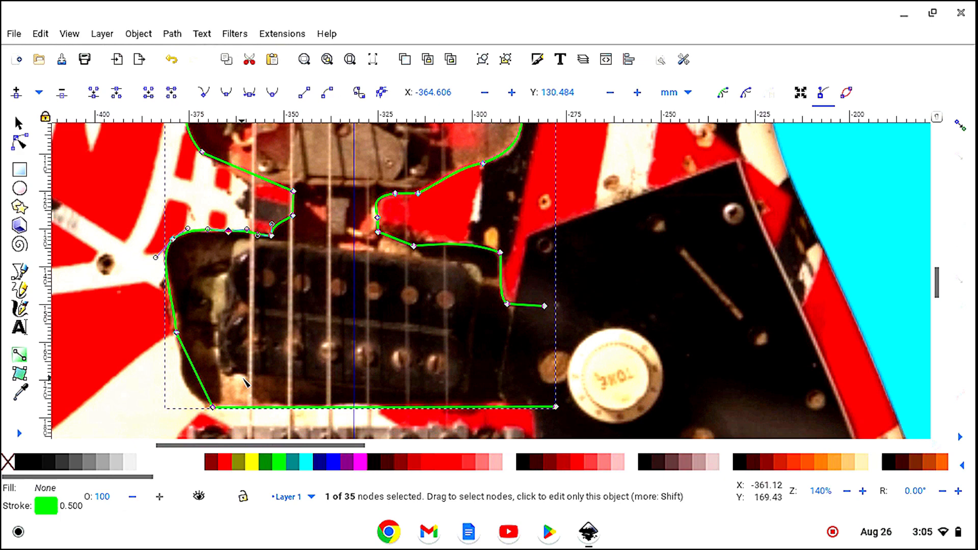
left_click_drag(183, 356, 181, 358)
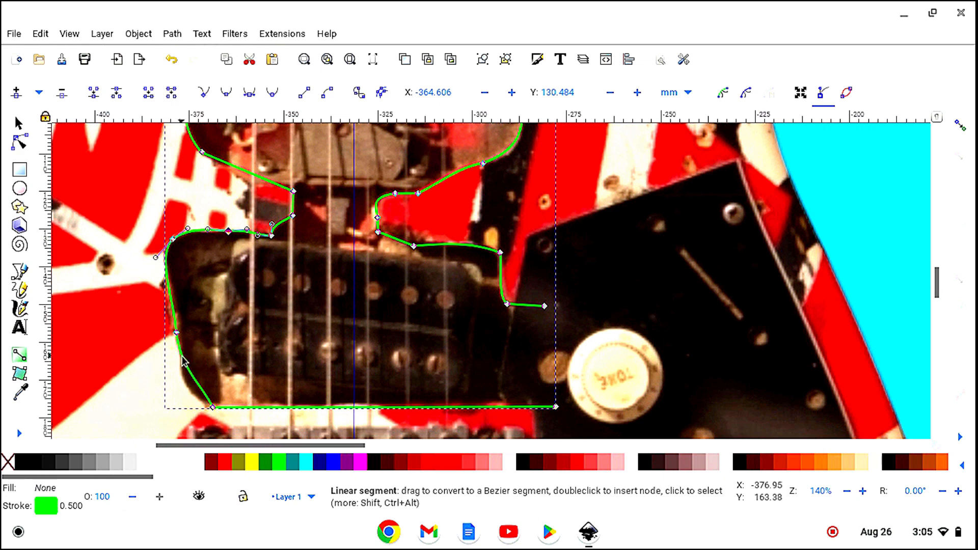
double_click(182, 355)
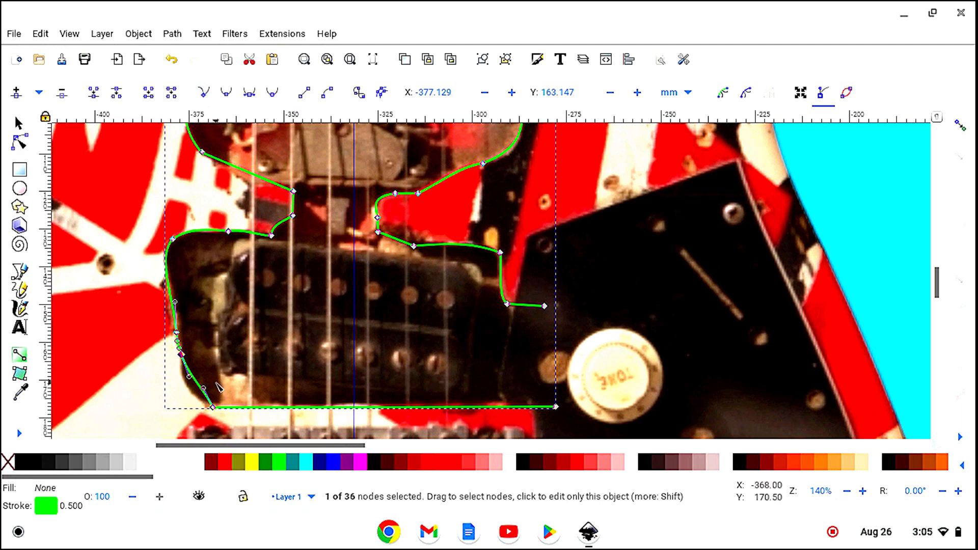
left_click_drag(201, 390, 190, 397)
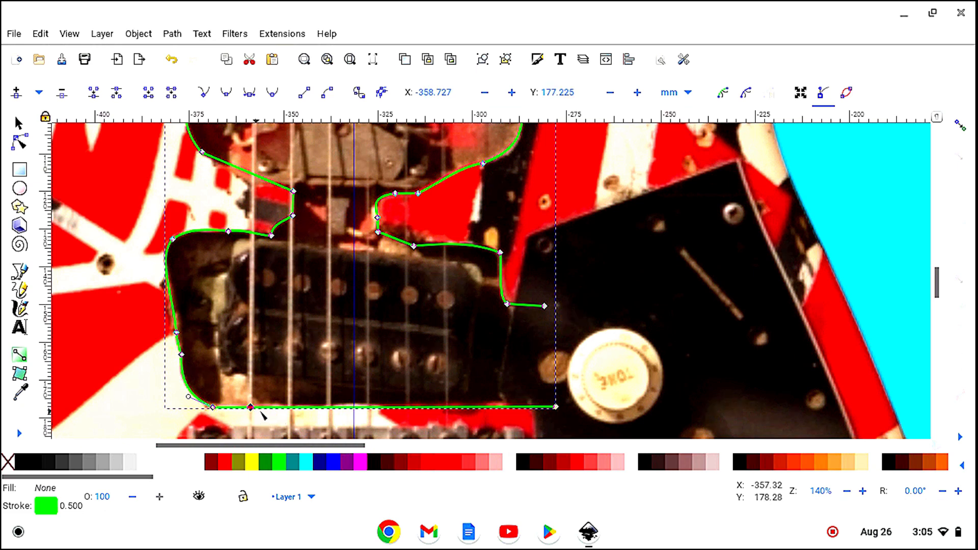
- Insert extra nodes along the bottom edge of the bottom pickup cavity and adjust their handles to follow the photo
left_click_drag(269, 408, 274, 408)
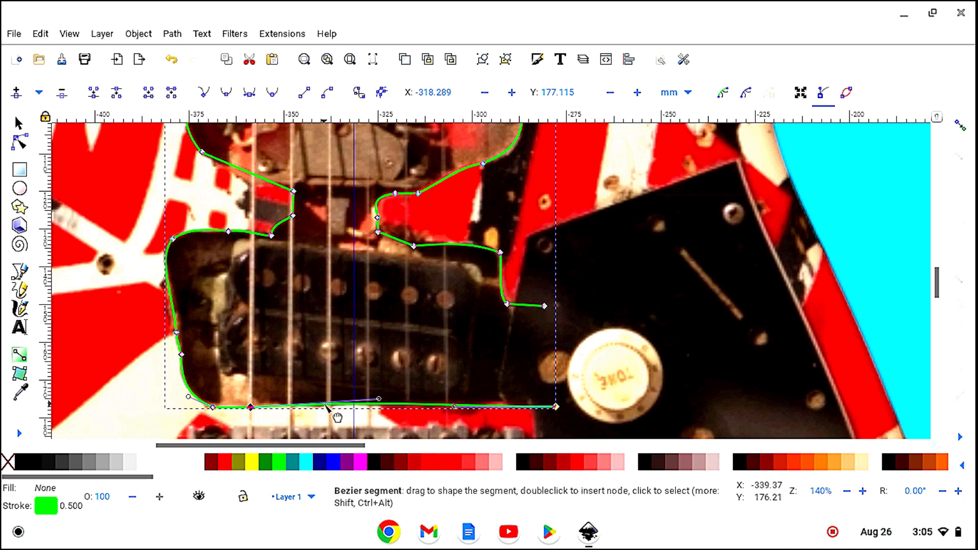
double_click(324, 405)
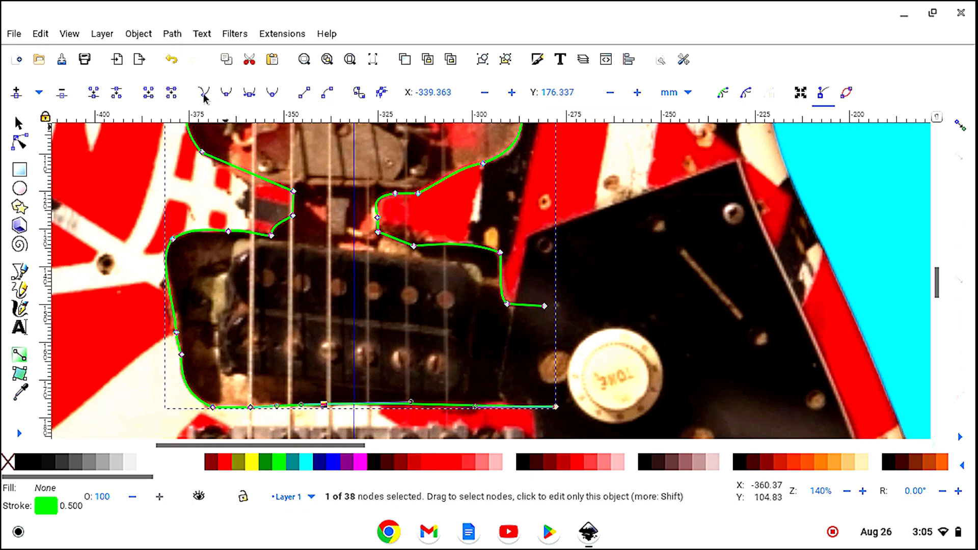
left_click_drag(325, 411, 280, 400)
left_click_drag(283, 406, 286, 414)
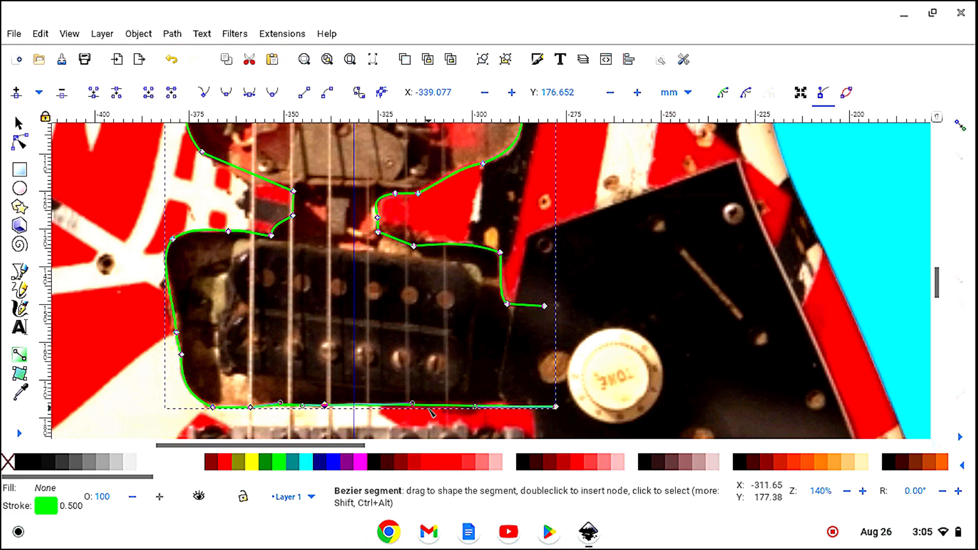
left_click_drag(412, 408, 416, 410)
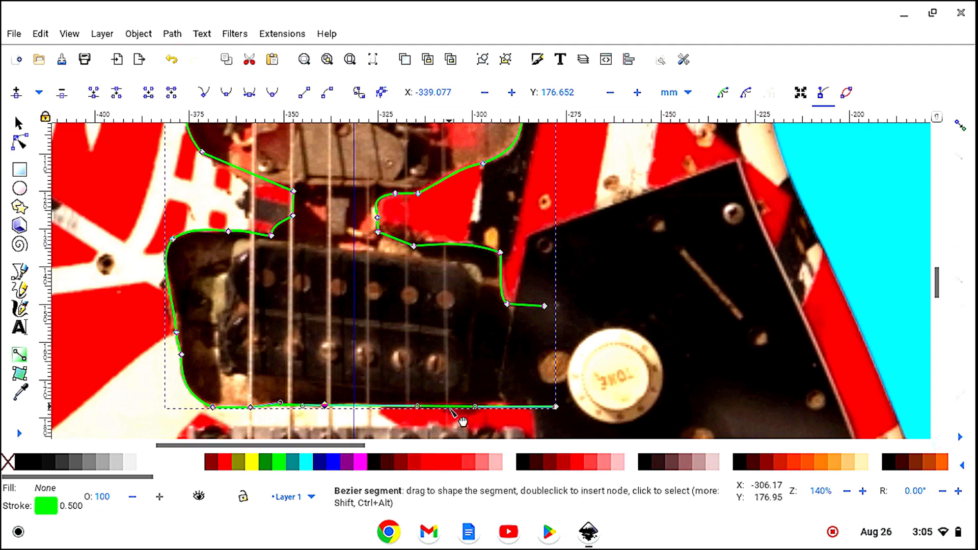
double_click(451, 408)
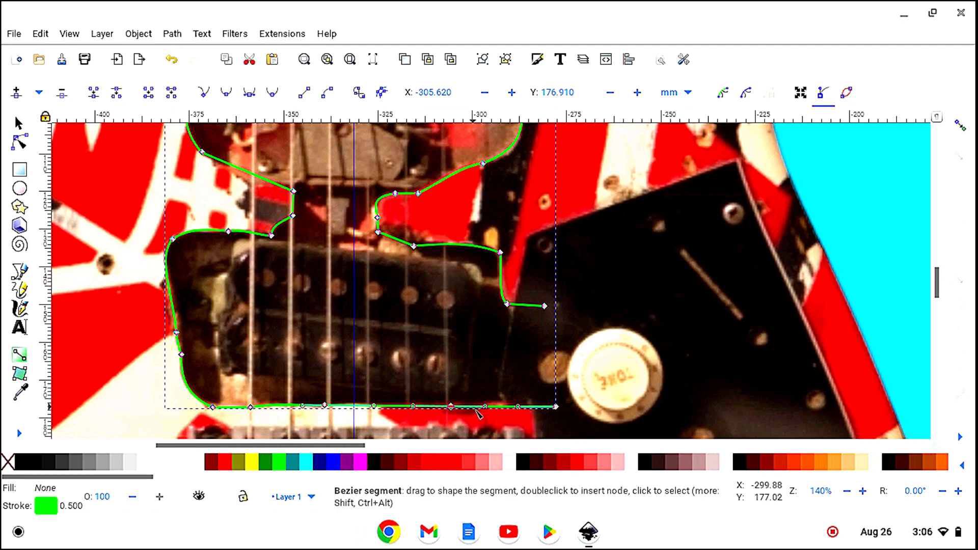
- Adjust the curve of the bottom pickup cavity's lower edge near its open end, and set the whole outline's stroke colour to black
left_click_drag(477, 407, 482, 406)
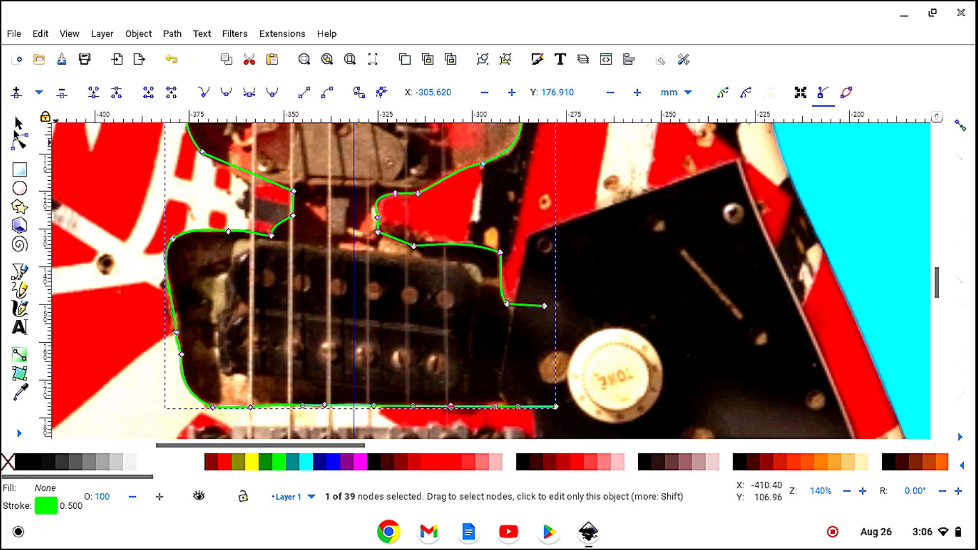
left_click(18, 122)
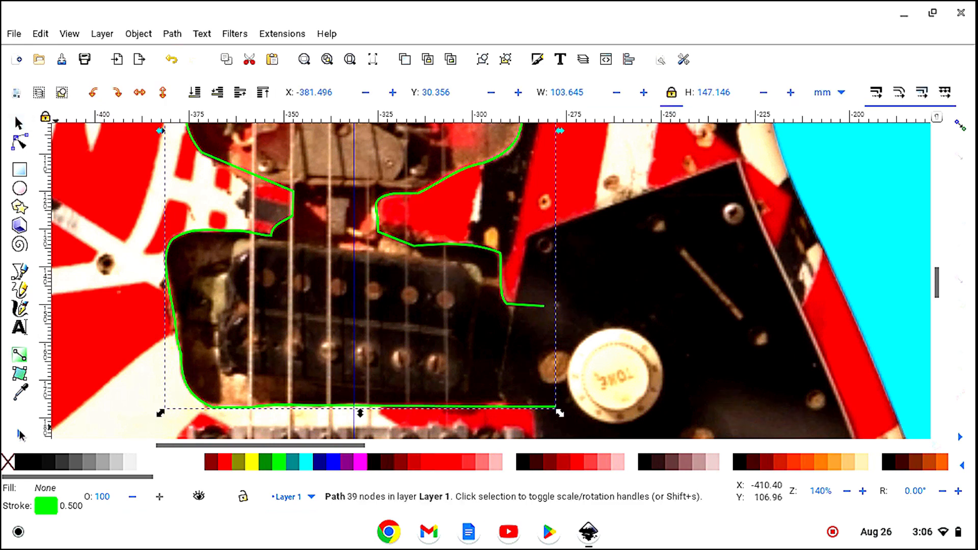
left_click(20, 434)
left_click(65, 478)
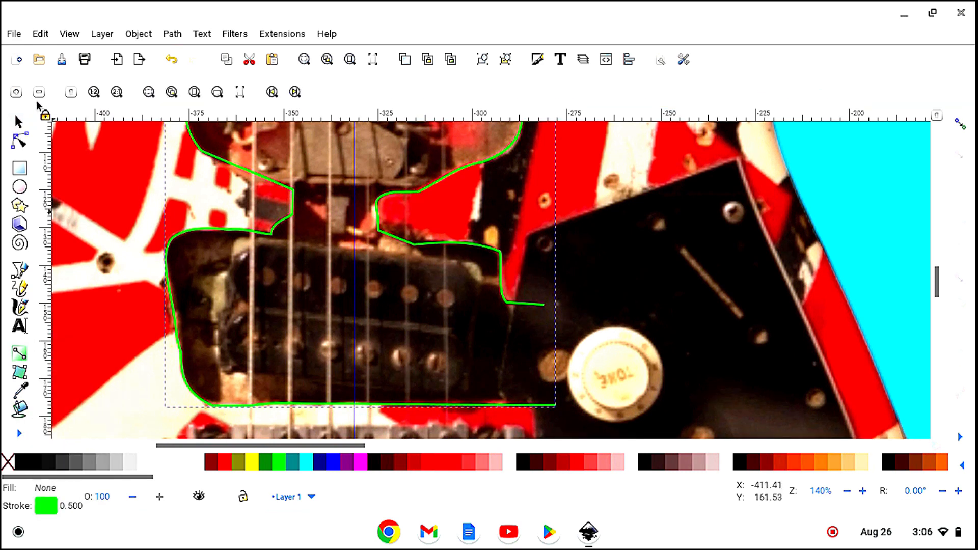
left_click(39, 93)
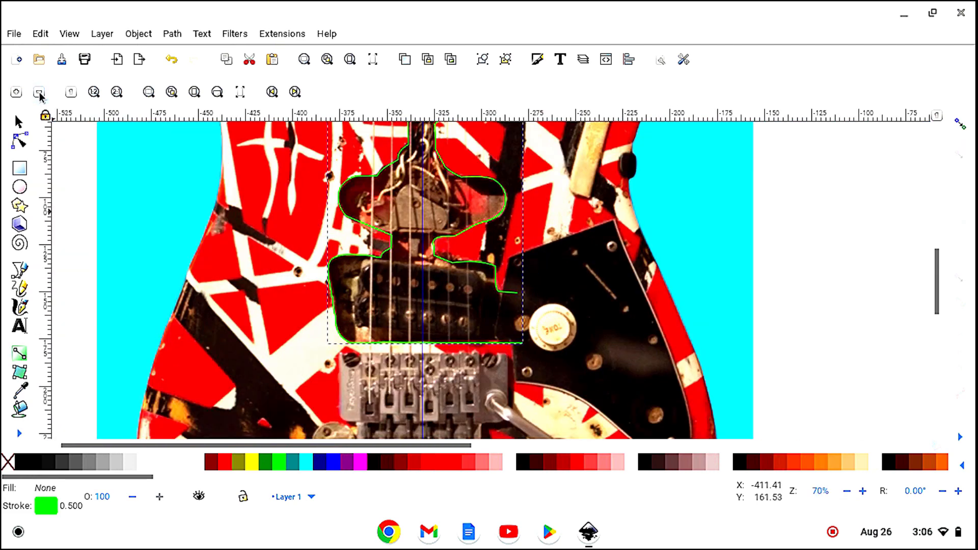
left_click(40, 93)
left_click(39, 93)
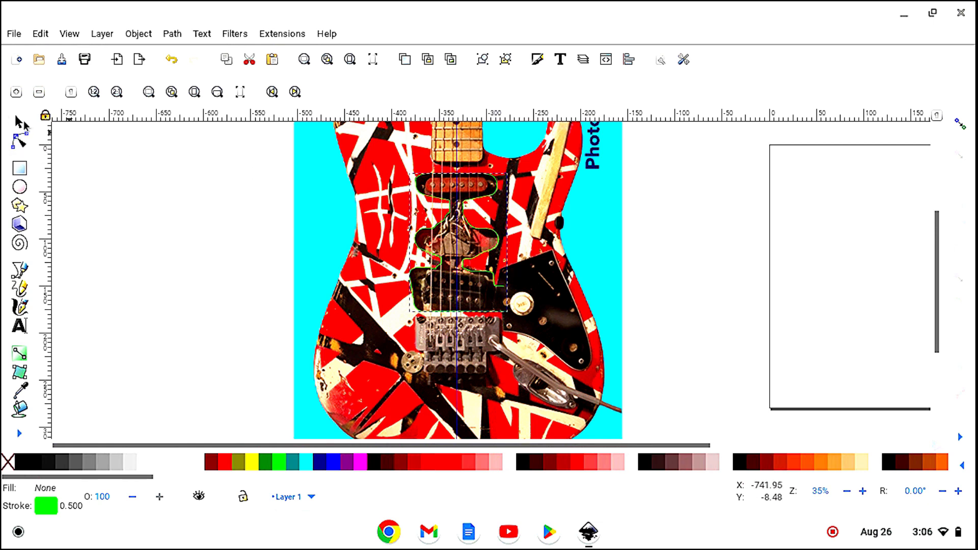
left_click(20, 122)
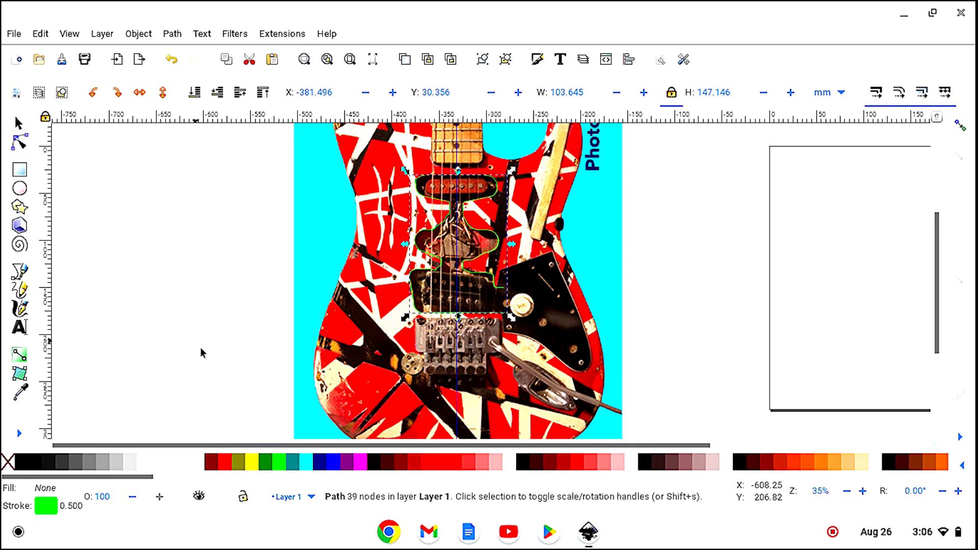
left_click(26, 465, "shift")
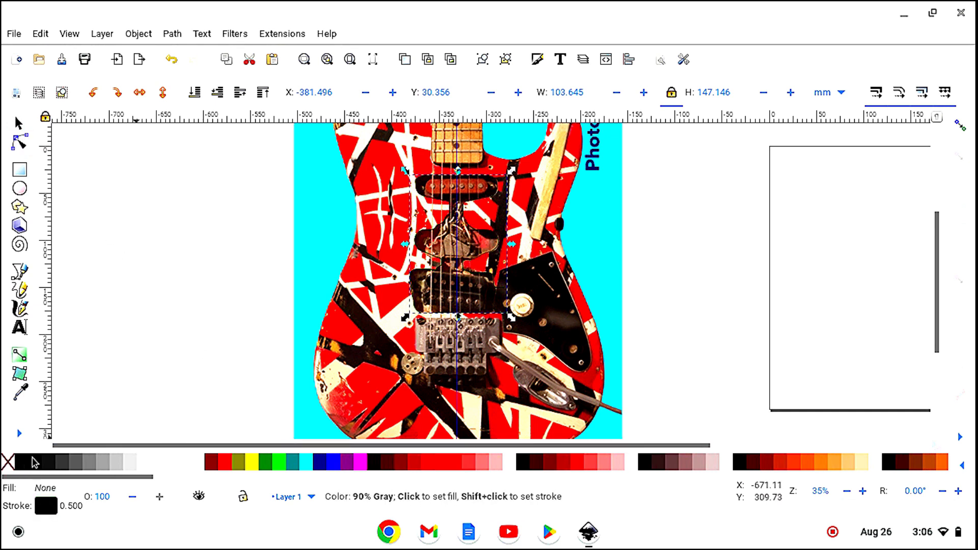
- Move the guitar photo aside to inspect the traced cavity outline on its own, and undo the move
left_click(21, 434)
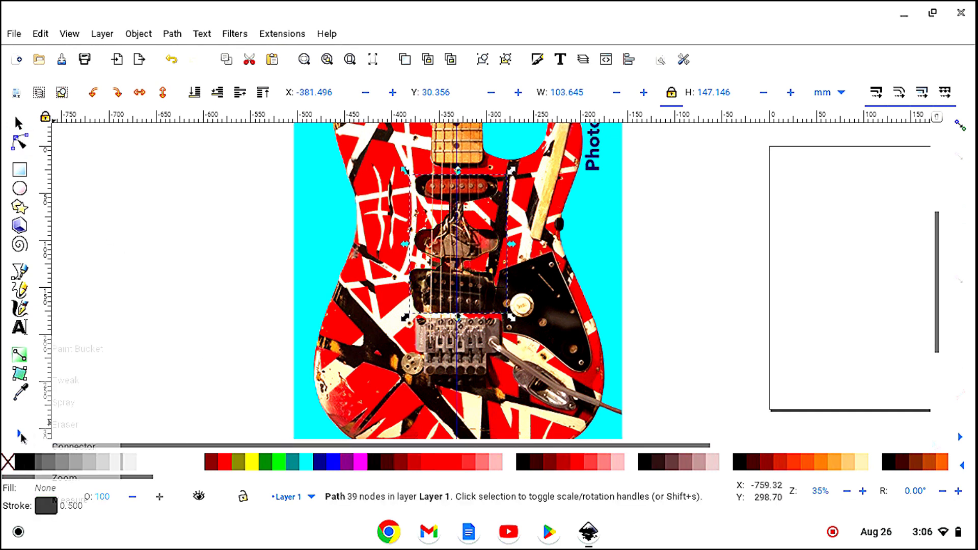
left_click(64, 478)
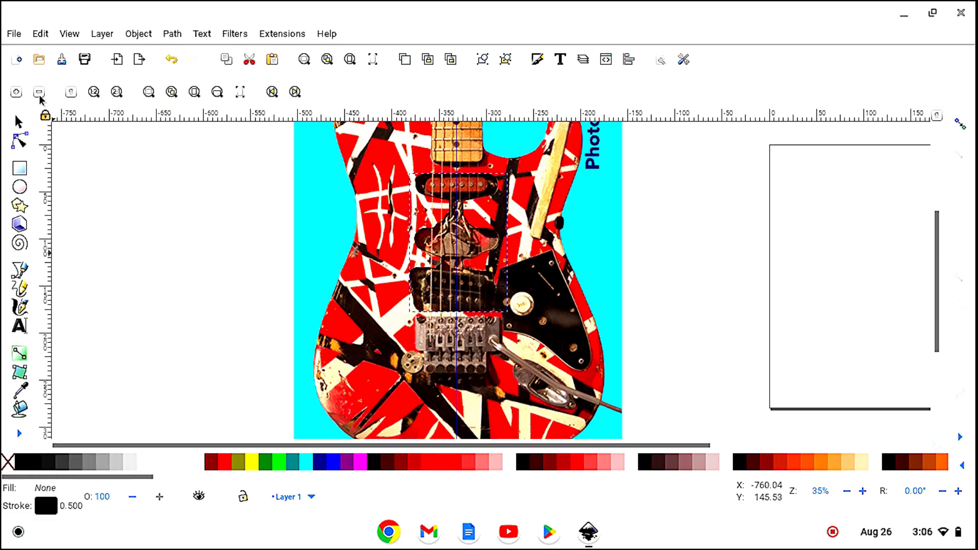
left_click(38, 95)
left_click(39, 96)
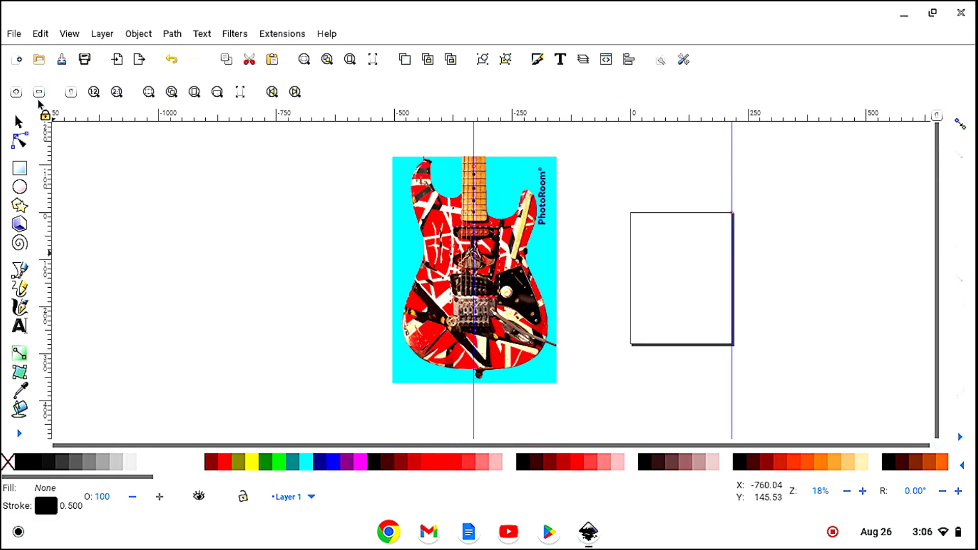
left_click(21, 120)
left_click_drag(405, 203, 187, 210)
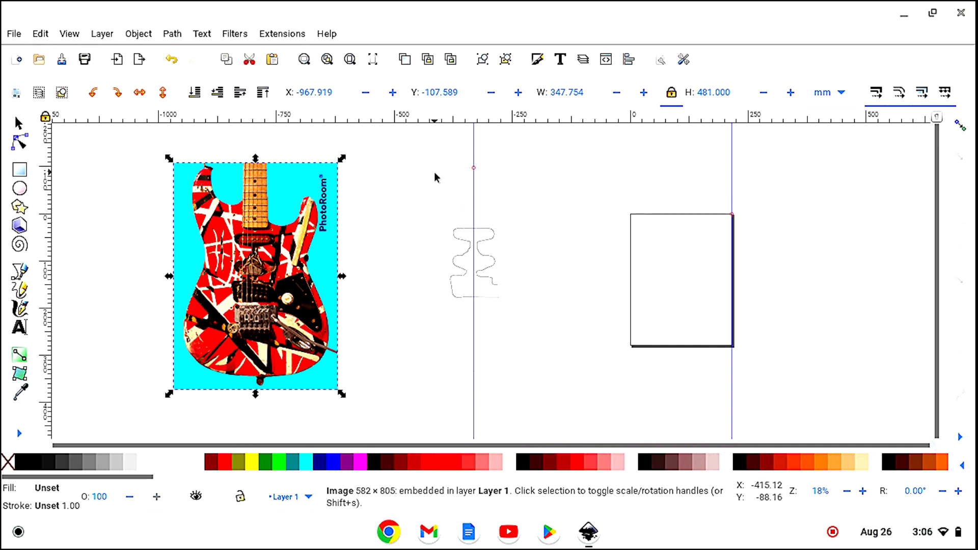
left_click(171, 59)
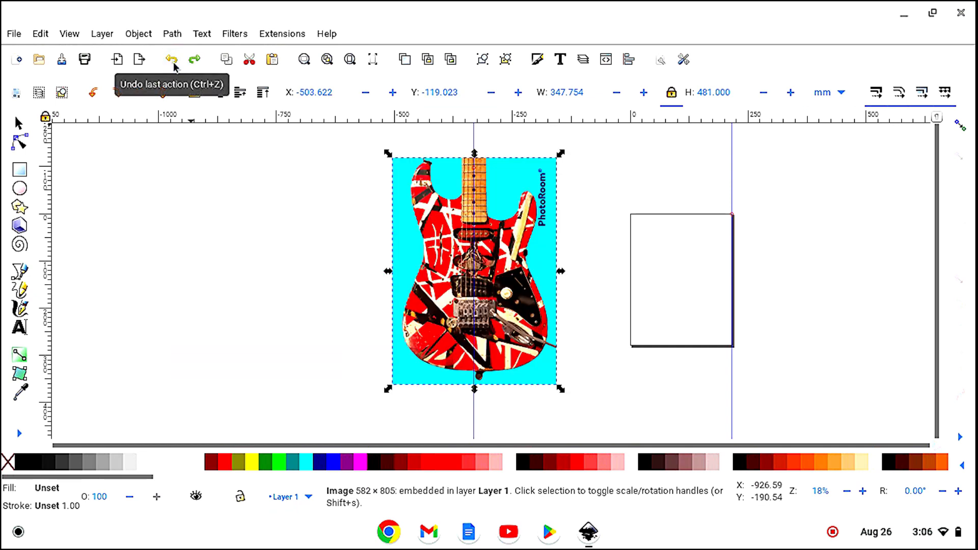
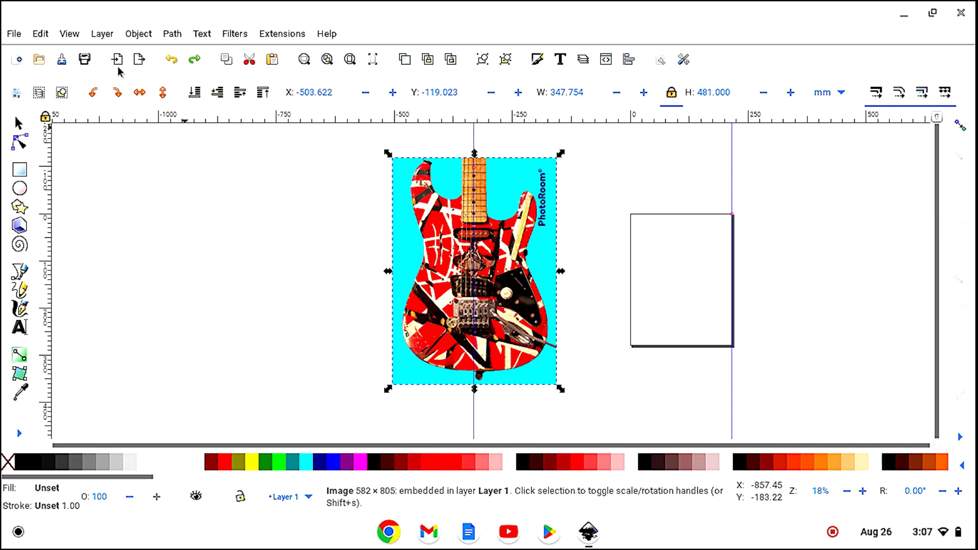
- Import Strat control cavity.svg as editable objects and place it over the black control plate on the guitar photo
left_click(168, 214)
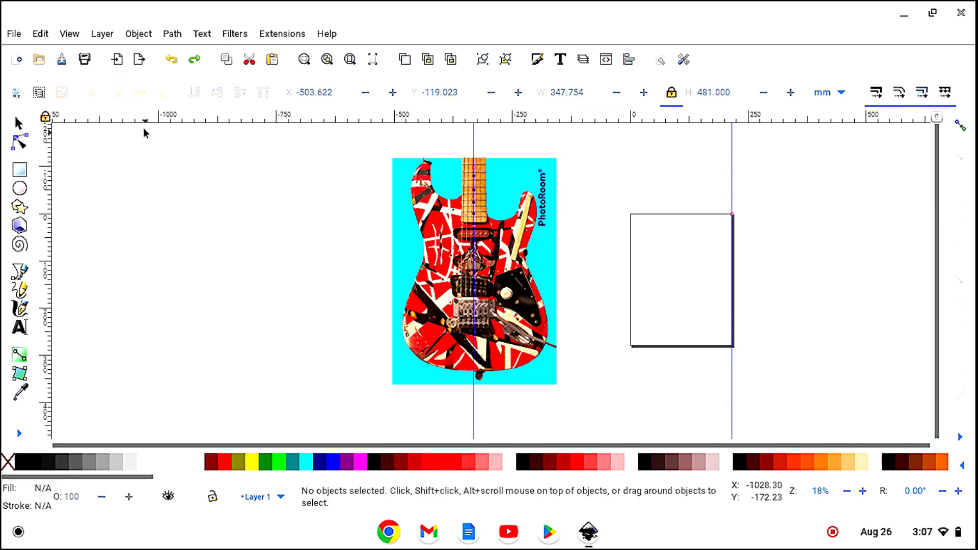
left_click(121, 64)
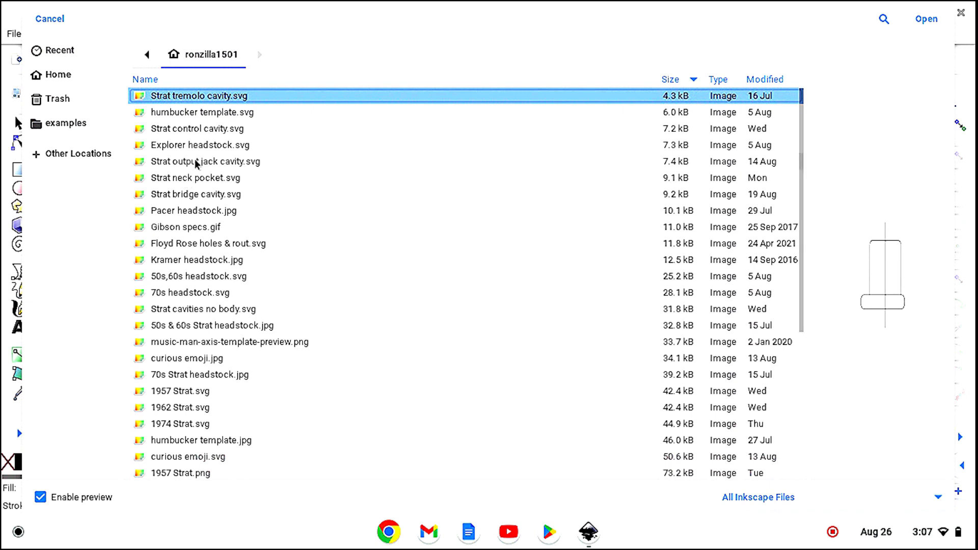
left_click(212, 134)
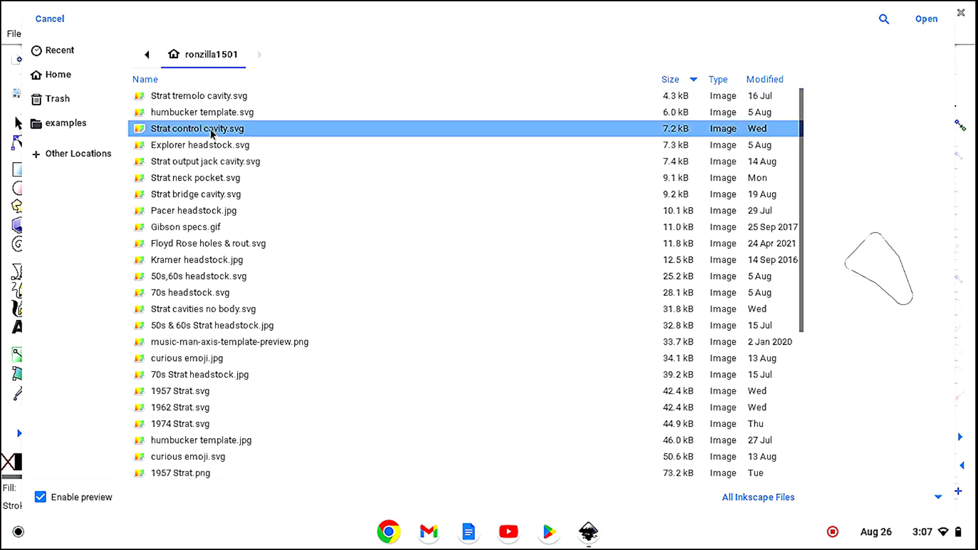
left_click(930, 30)
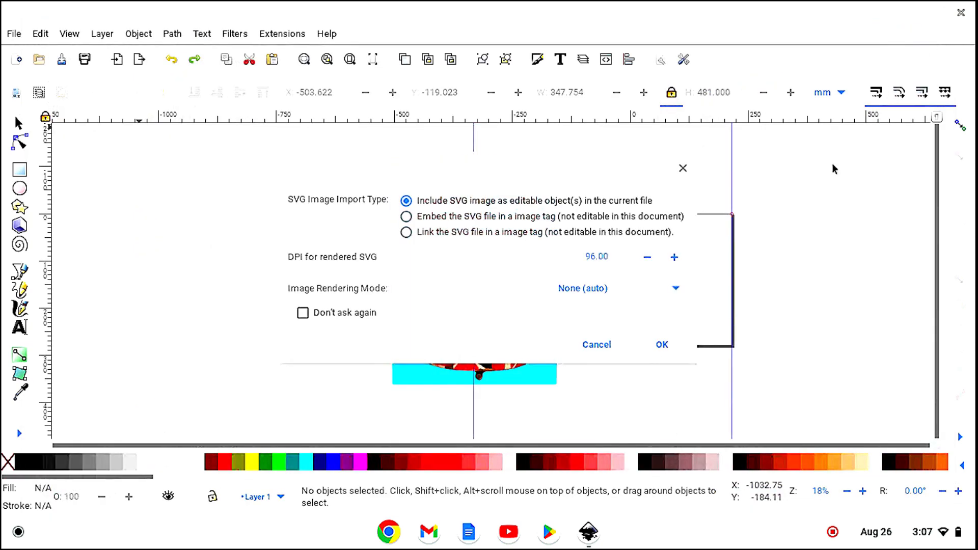
left_click(660, 345)
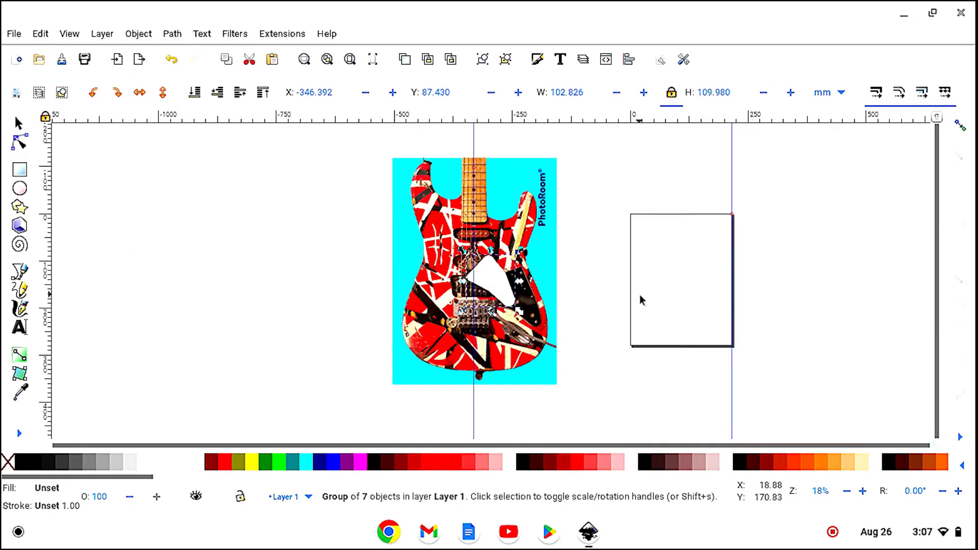
left_click_drag(509, 298, 534, 314)
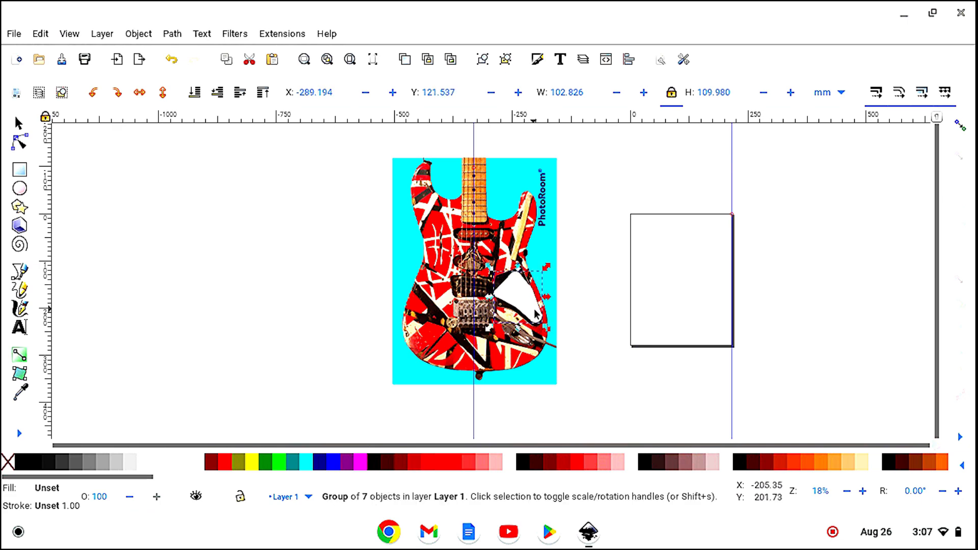
- Apply the Opacity filter to the control cavity group with a global opacity of 0.49
left_click(243, 37)
mouse_move(280, 168)
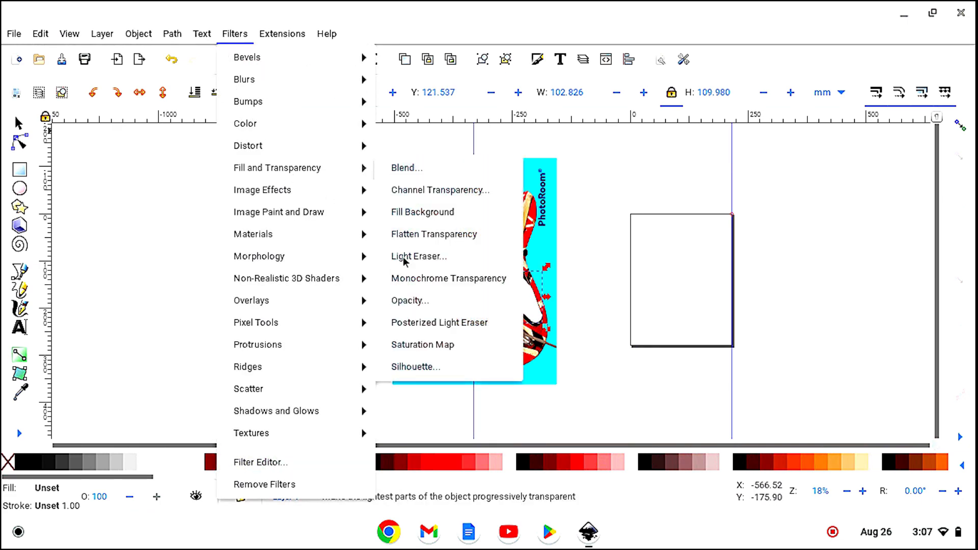
left_click(409, 300)
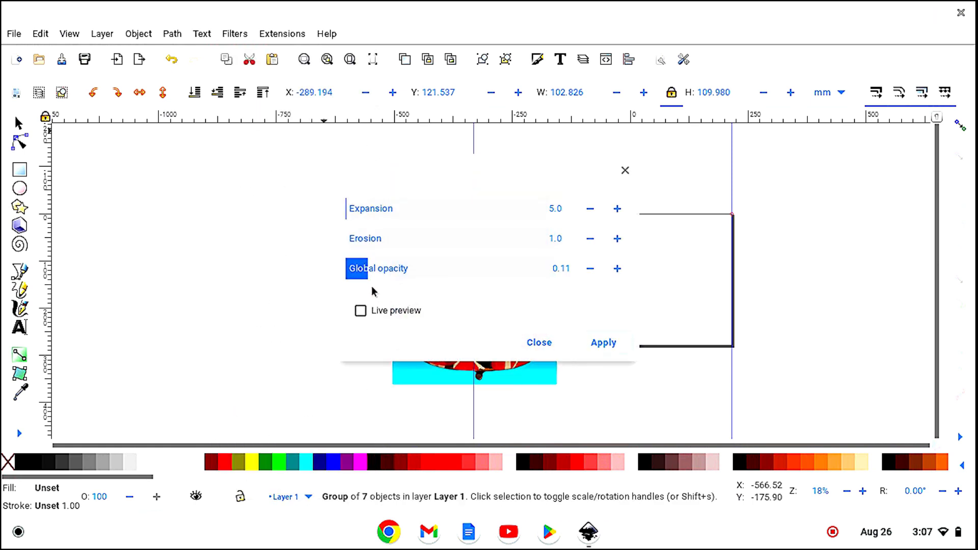
left_click_drag(364, 279, 438, 288)
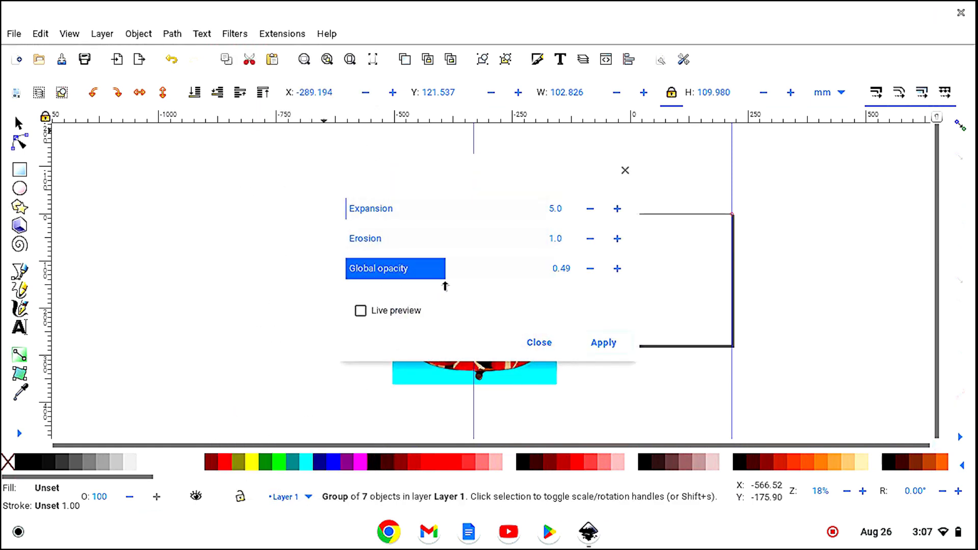
left_click(606, 342)
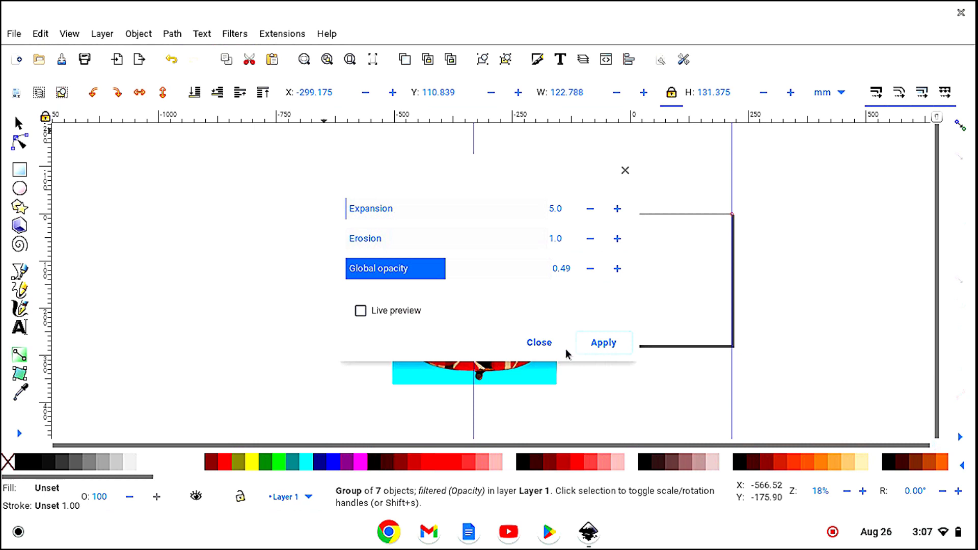
left_click(539, 342)
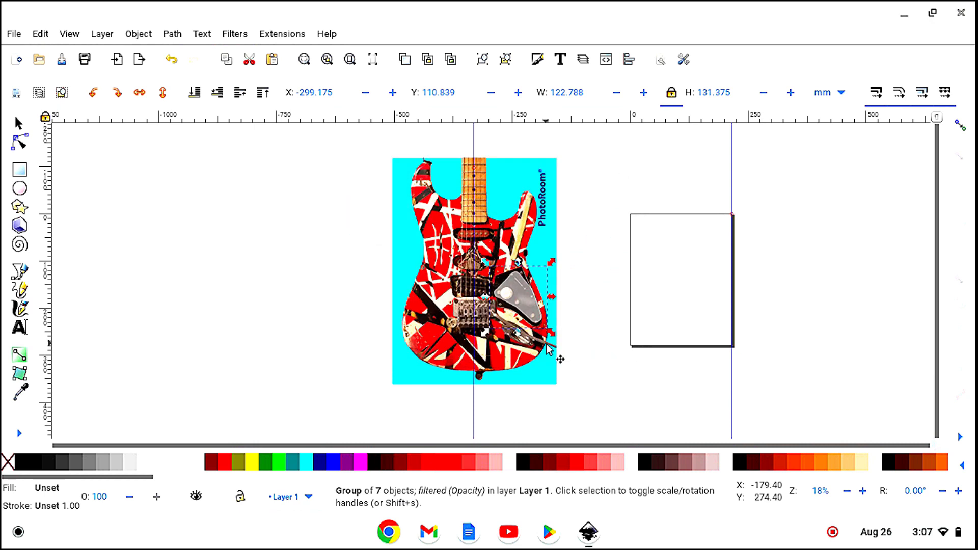
- Import Strat output jack cavity.svg as editable objects and place it over the output jack on the guitar photo
left_click(120, 60)
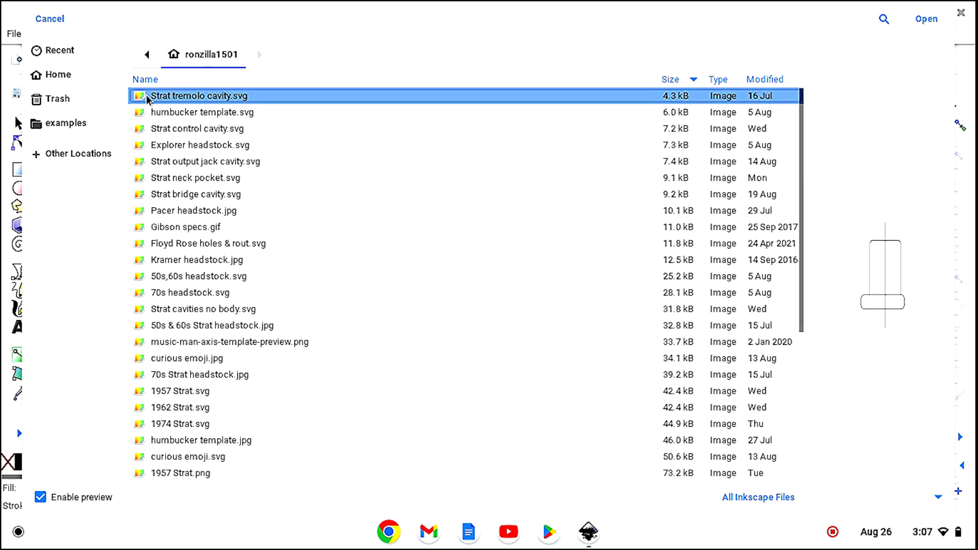
left_click(182, 165)
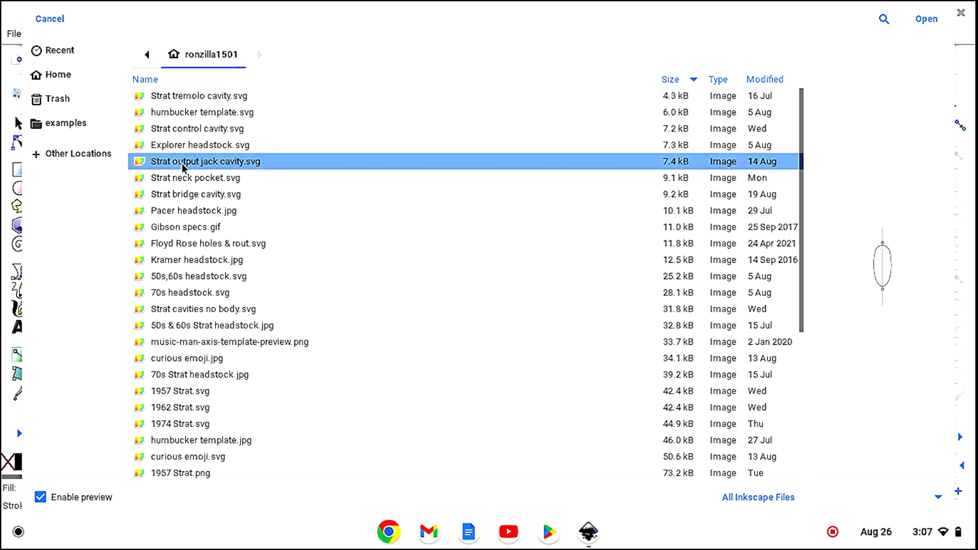
left_click(926, 18)
left_click(661, 345)
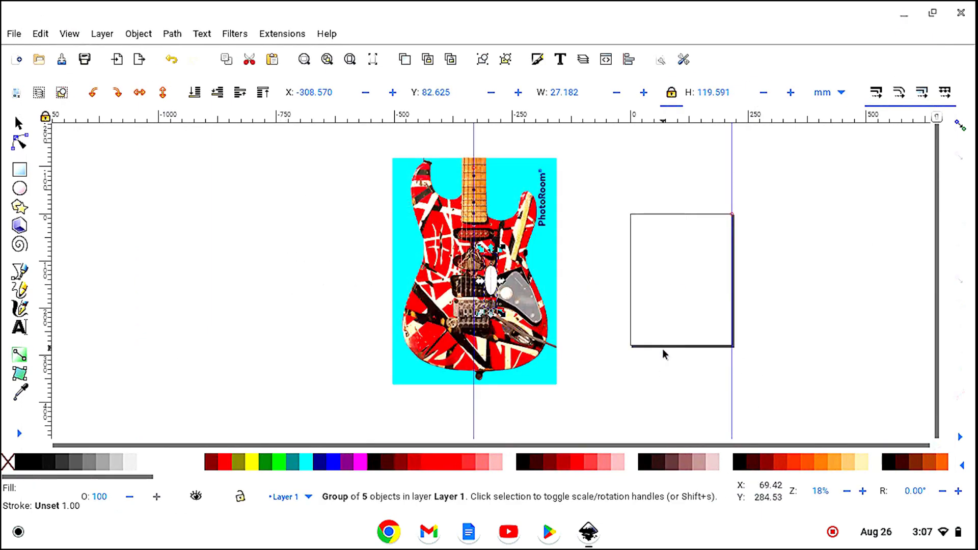
left_click_drag(500, 291, 522, 343)
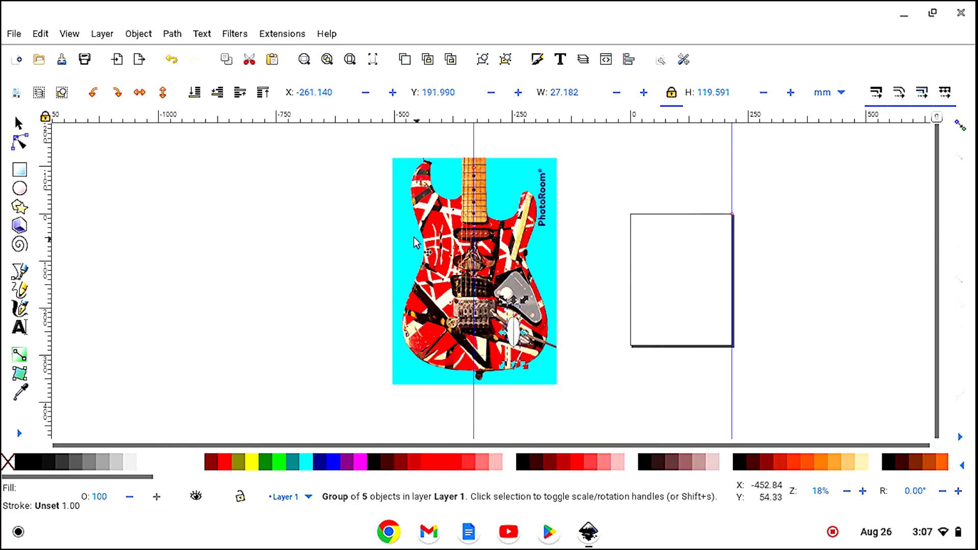
- Apply the Opacity filter to the output jack cavity group with a global opacity of 0.49
left_click(234, 35)
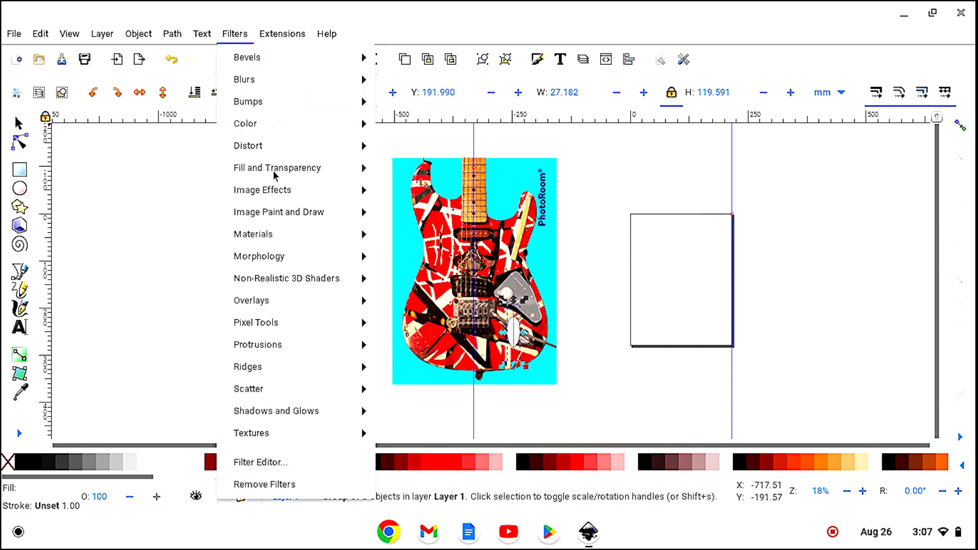
mouse_move(273, 175)
left_click(408, 302)
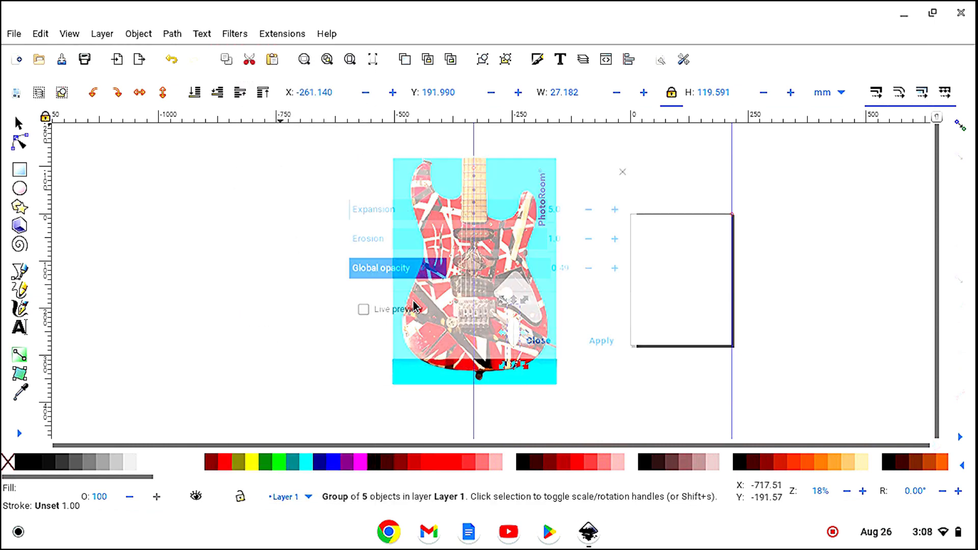
left_click(603, 342)
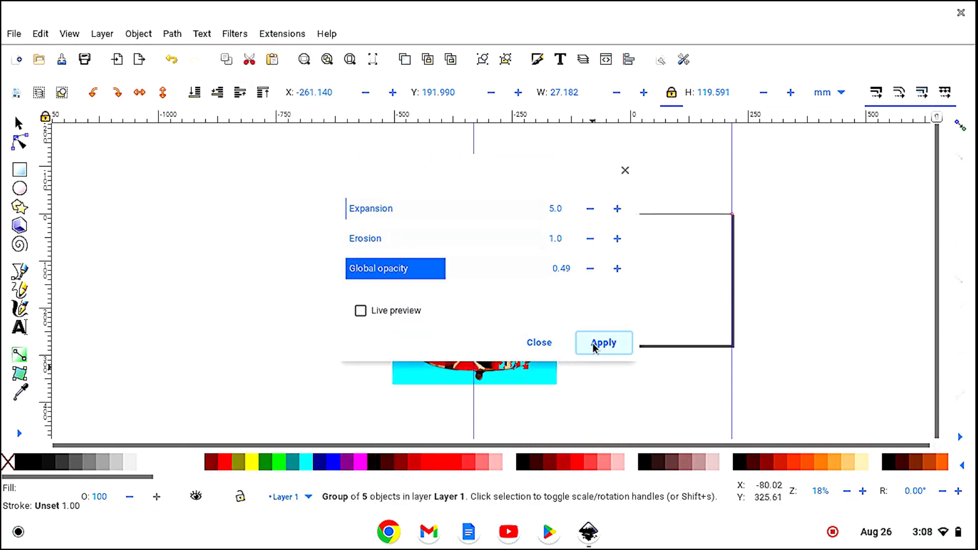
left_click(540, 342)
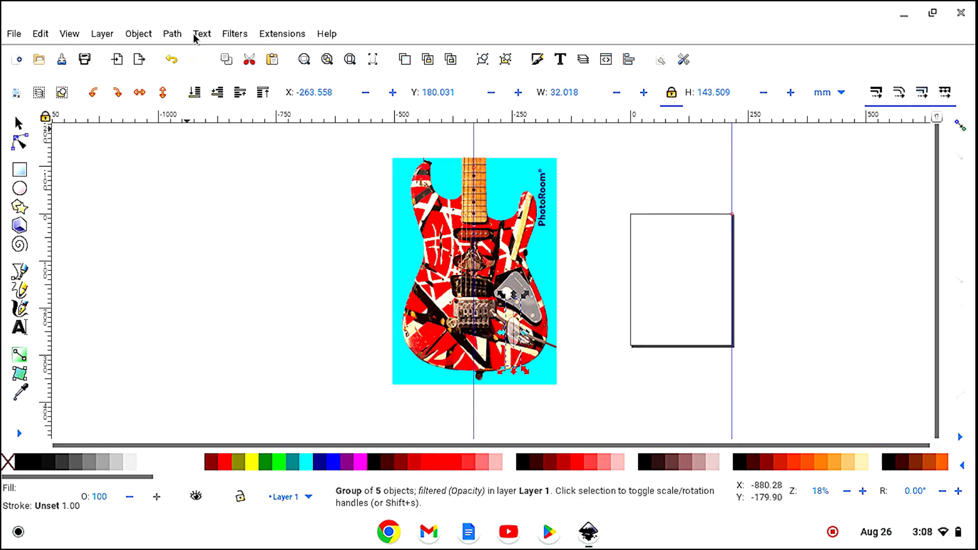
- Import Strat neck pocket.svg as editable objects and place it over the base of the neck on the guitar photo
left_click(118, 60)
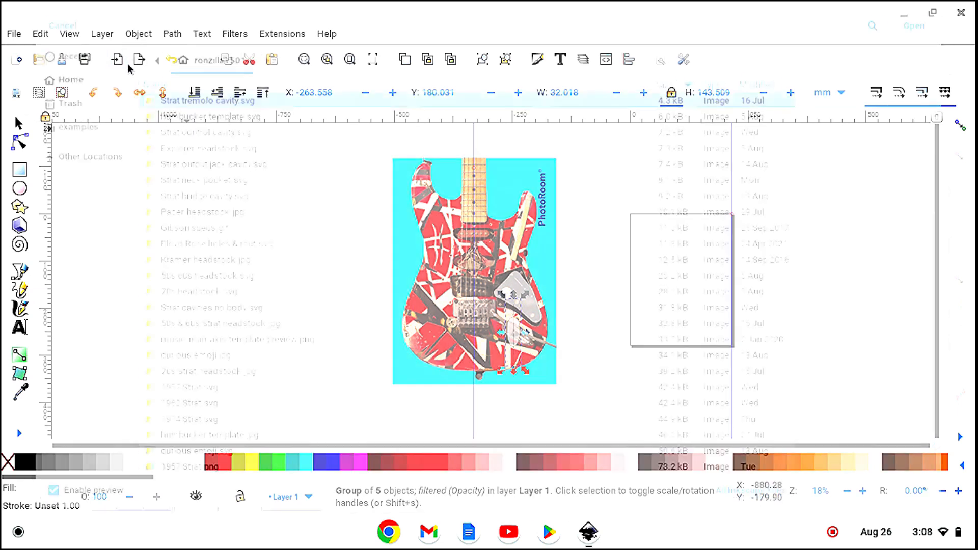
left_click(181, 178)
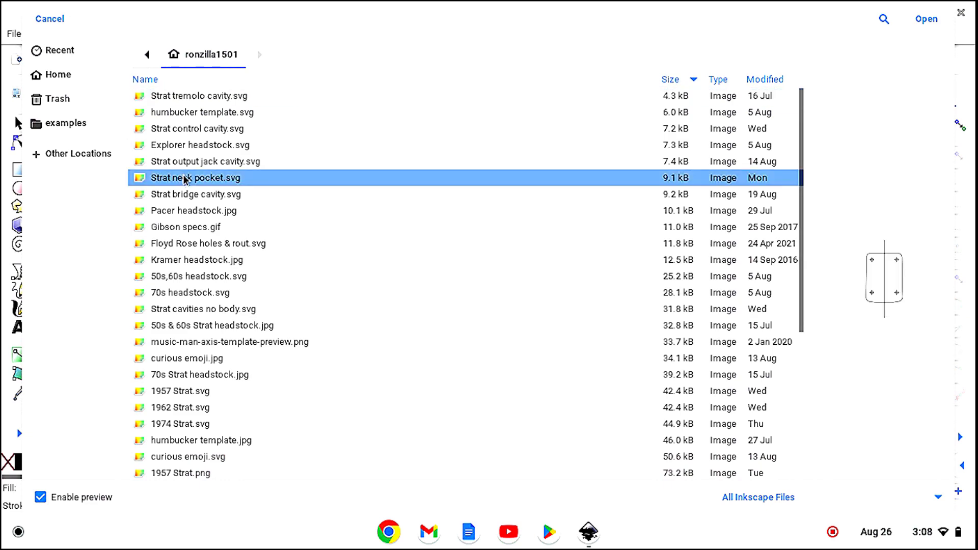
left_click(925, 19)
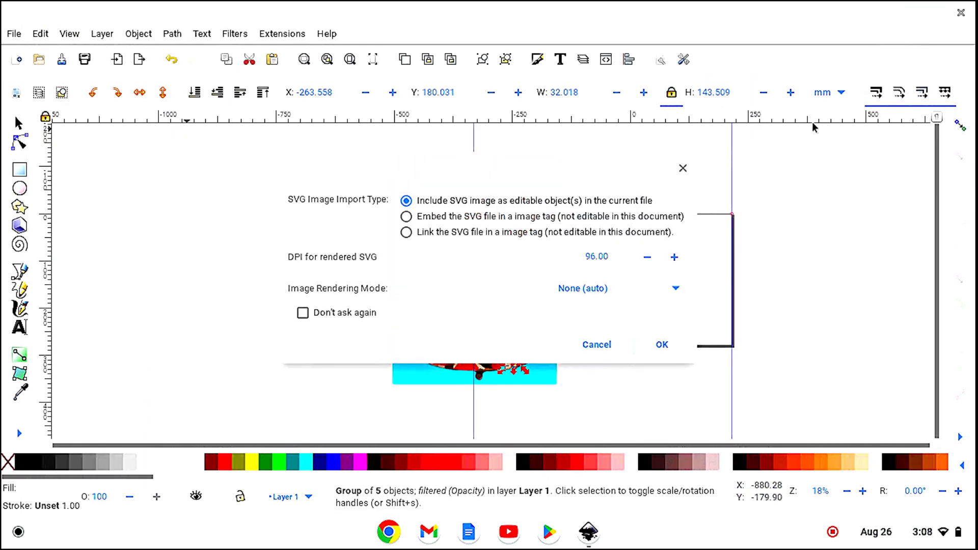
left_click(662, 345)
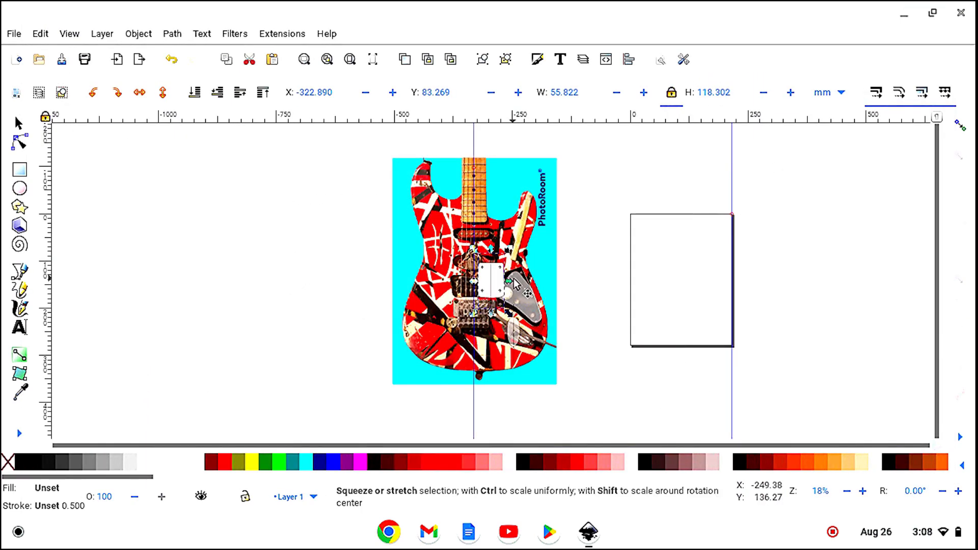
left_click_drag(502, 275, 486, 198)
- Apply the Opacity filter to the neck pocket group with a global opacity of 0.49
left_click(243, 35)
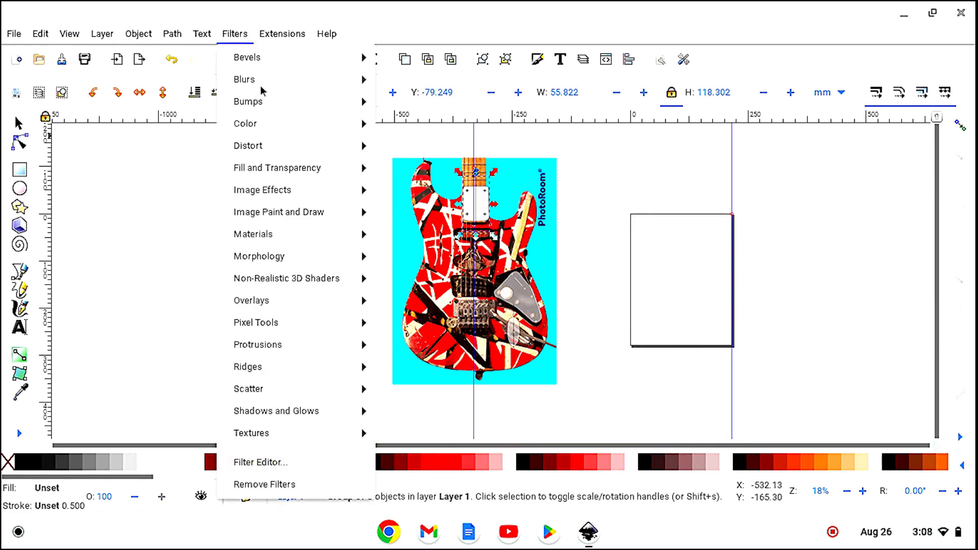
mouse_move(292, 167)
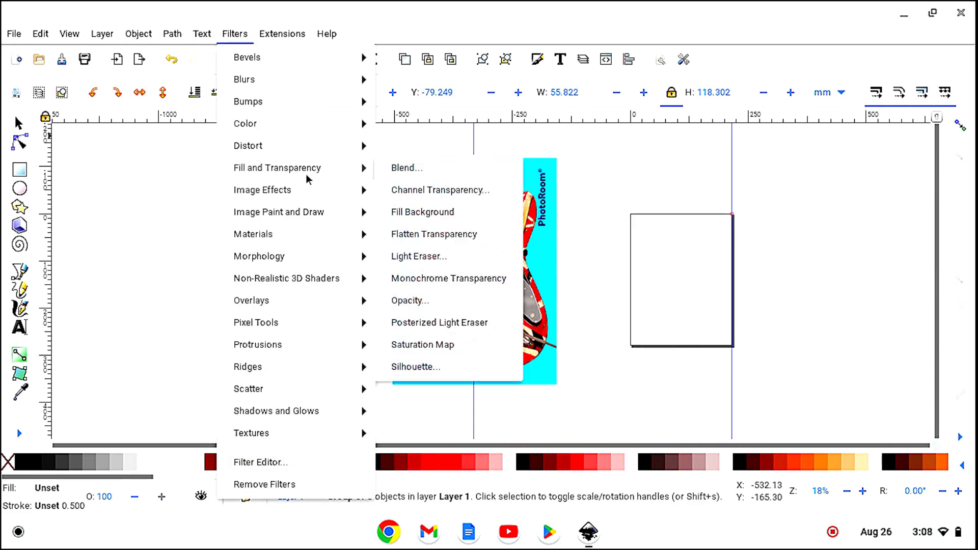
left_click(420, 304)
left_click(597, 350)
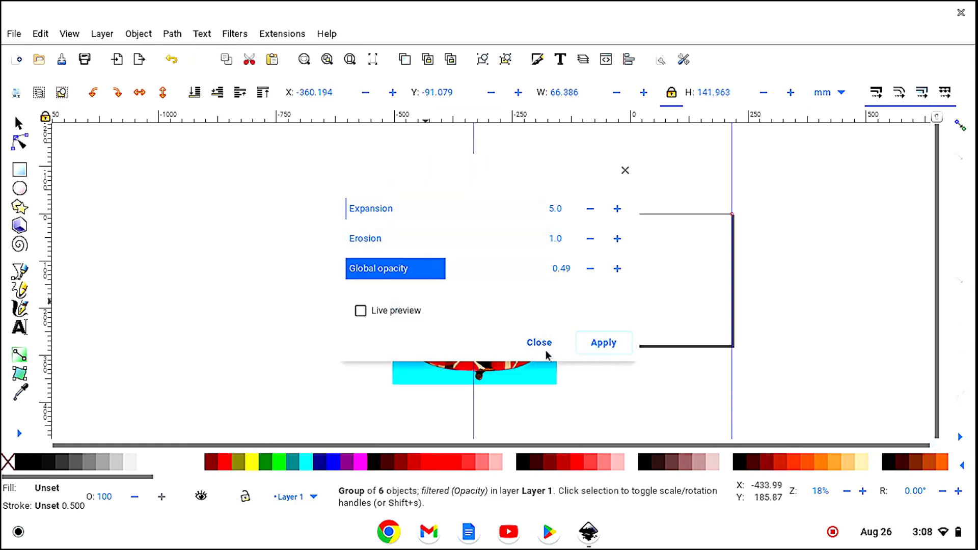
left_click(539, 343)
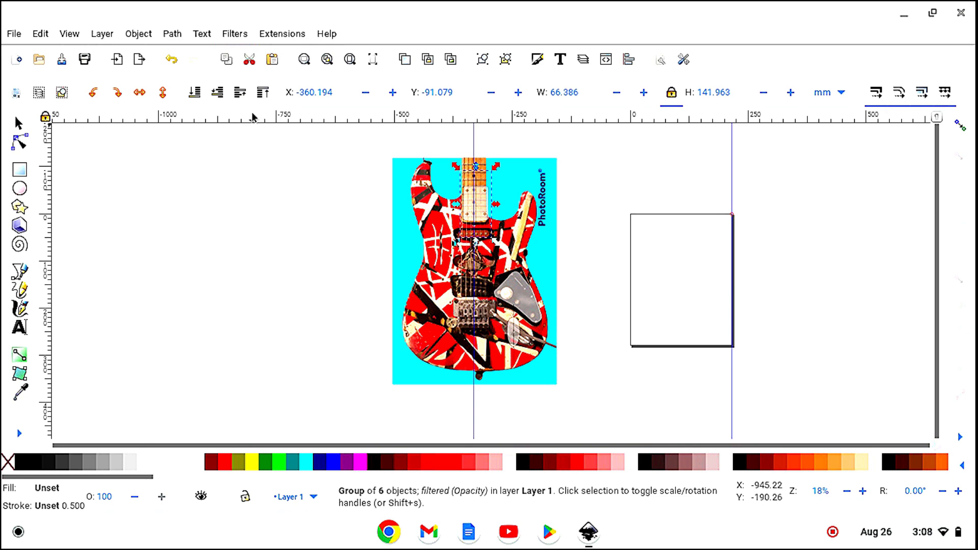
- Import Strat bridge cavity.svg as editable objects and place it over the bridge on the guitar photo
left_click(116, 61)
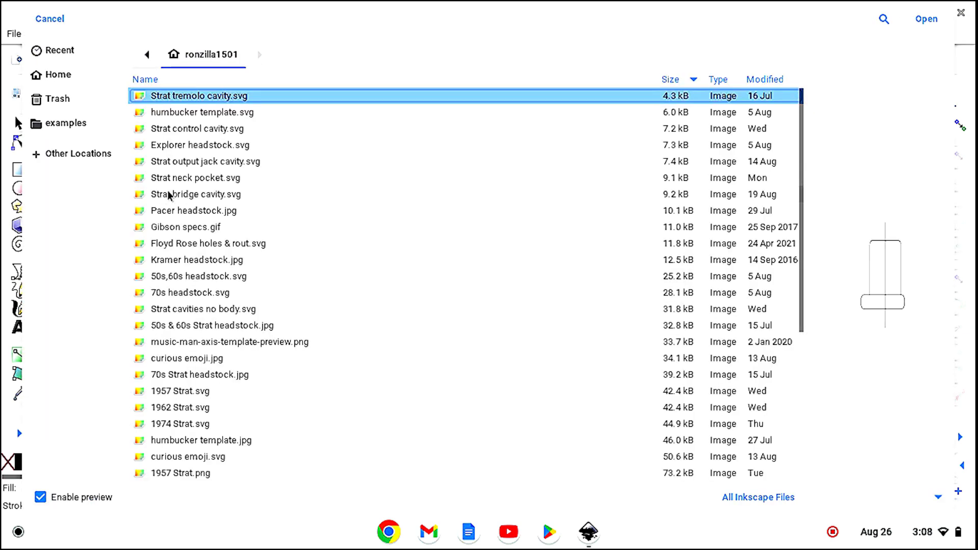
left_click(172, 195)
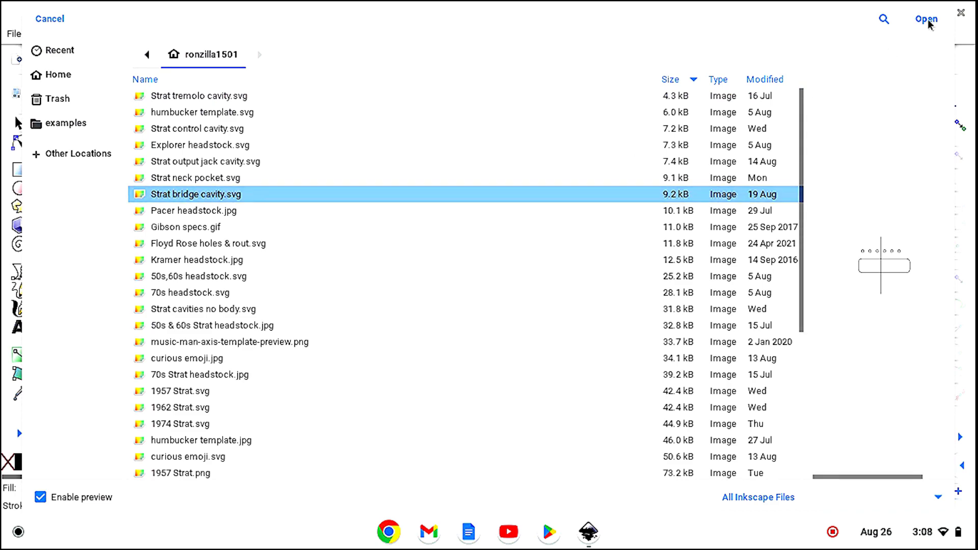
left_click(925, 21)
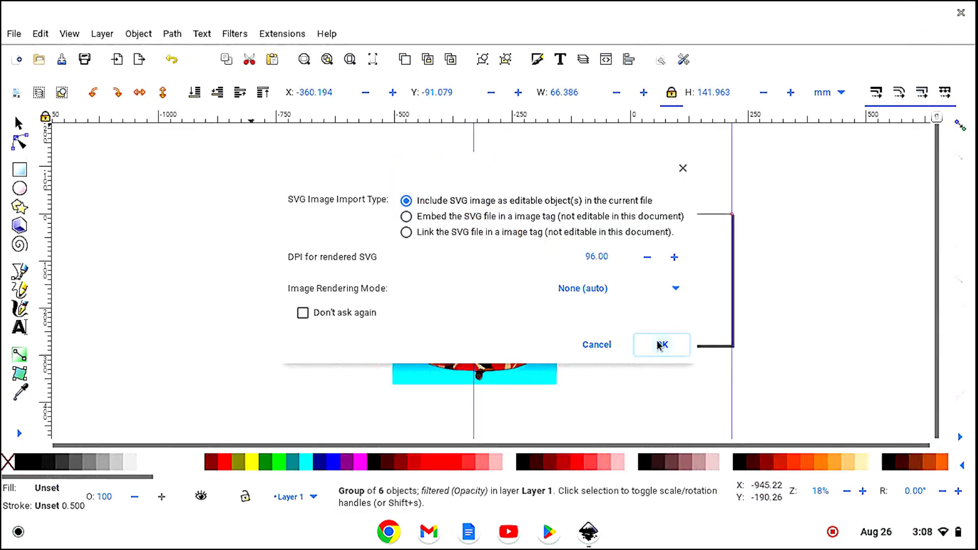
left_click(660, 345)
left_click_drag(493, 283, 482, 318)
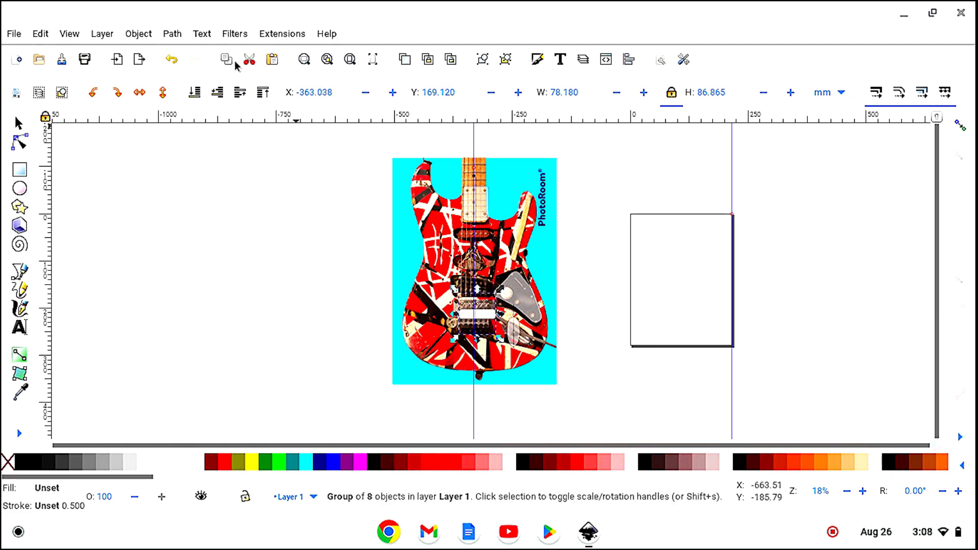
- Apply the Opacity filter to the bridge cavity group with a global opacity of 0.49 and deselect it
left_click(235, 33)
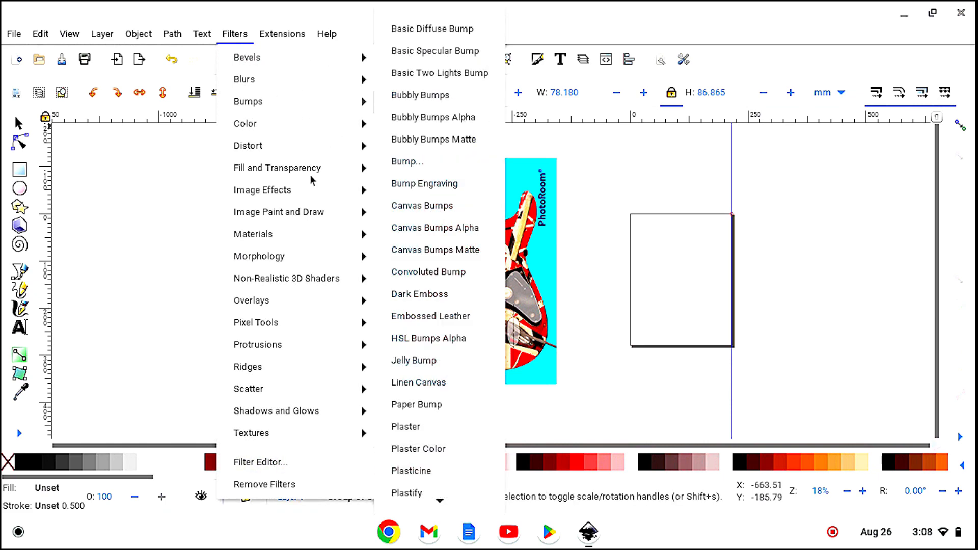
mouse_move(316, 172)
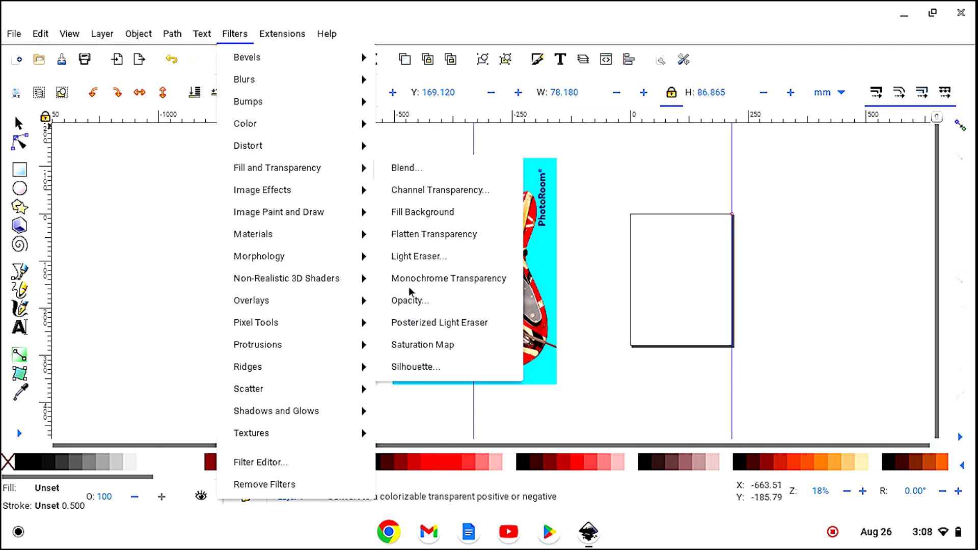
left_click(400, 299)
left_click(604, 344)
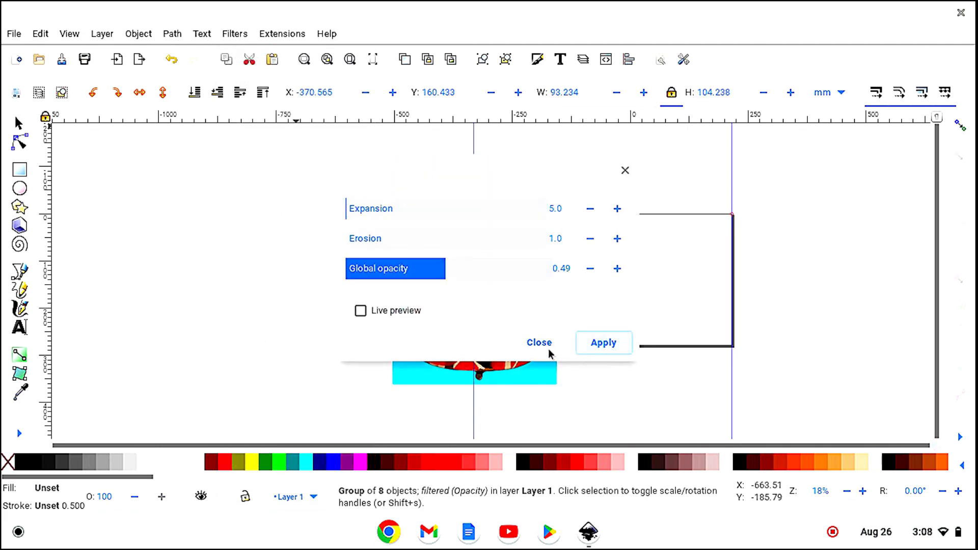
left_click(545, 346)
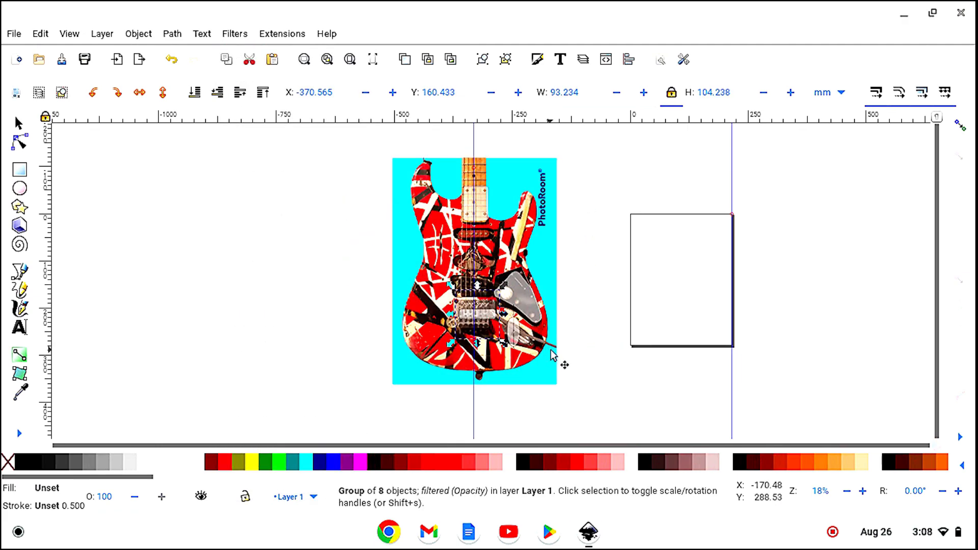
left_click(315, 335)
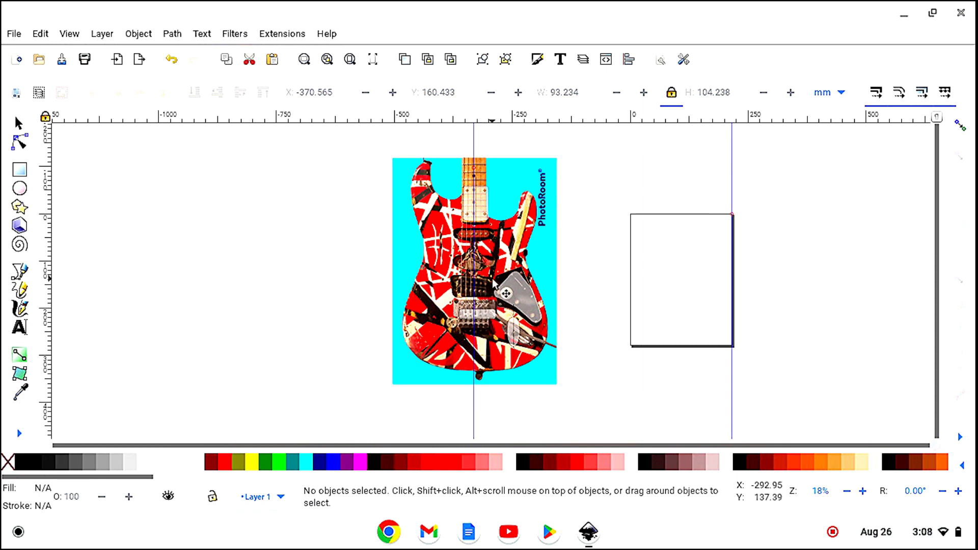
- Draw a tall, narrow rectangle on the body beside the pickups and set its height to 185 mm with proportions locked
left_click(19, 170)
mouse_move(426, 223)
left_mouse_down()
mouse_move(429, 329)
mouse_move(438, 333)
left_mouse_up()
left_click(18, 124)
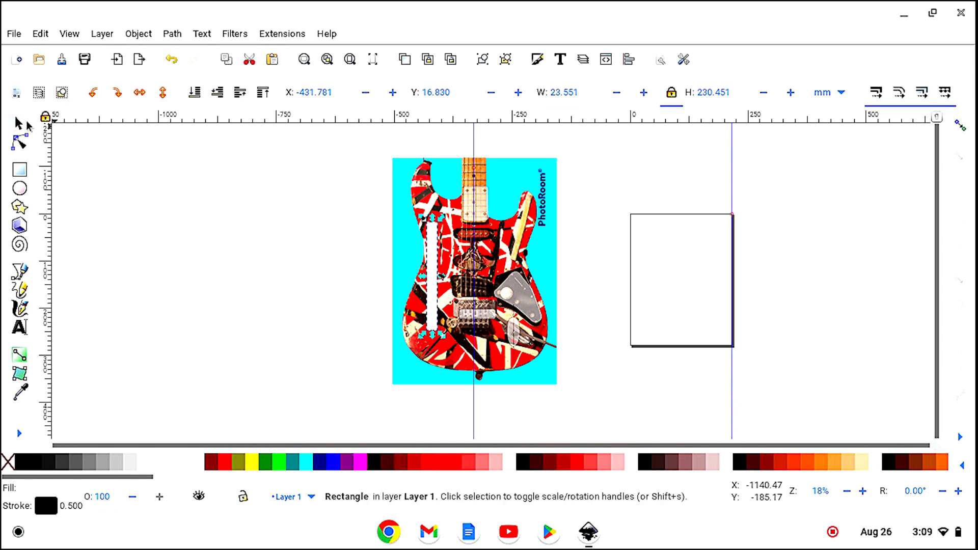
left_click(732, 91)
type("185.")
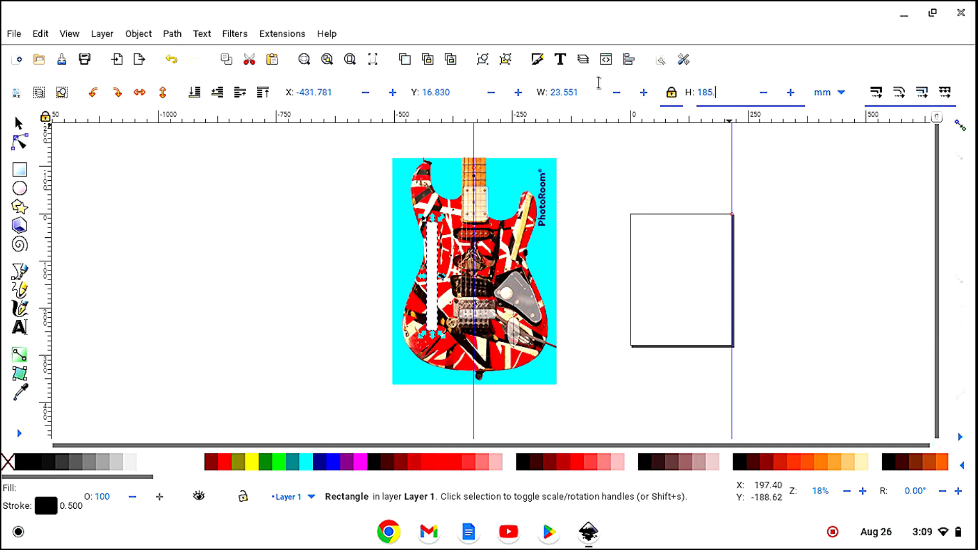
key("Return")
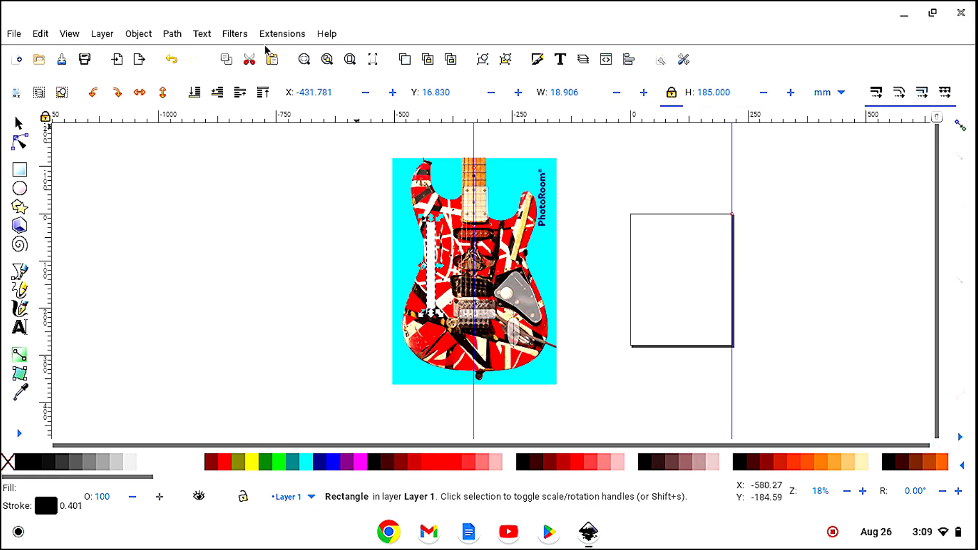
- Apply the Opacity filter to the tall rectangle with a global opacity of 0.49
left_click(234, 35)
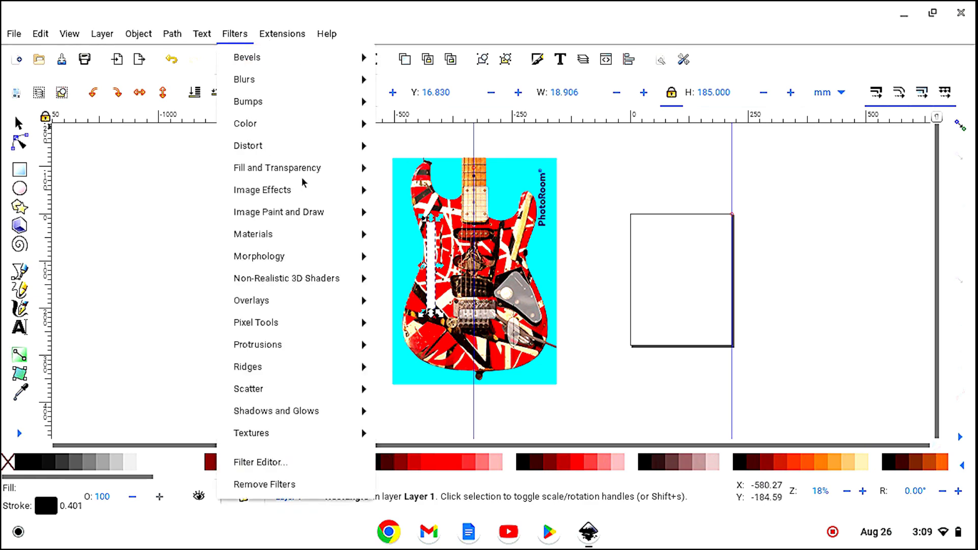
mouse_move(308, 167)
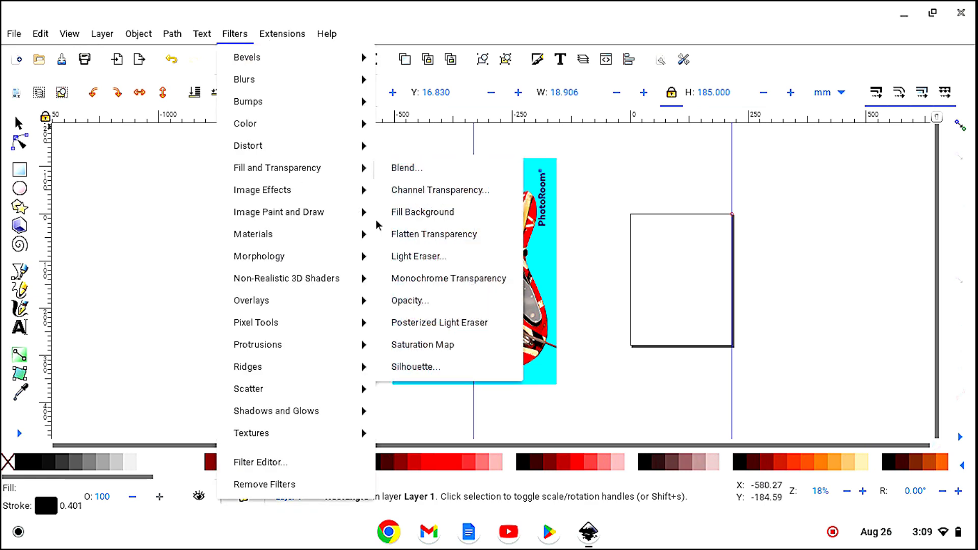
left_click(416, 302)
left_click(583, 350)
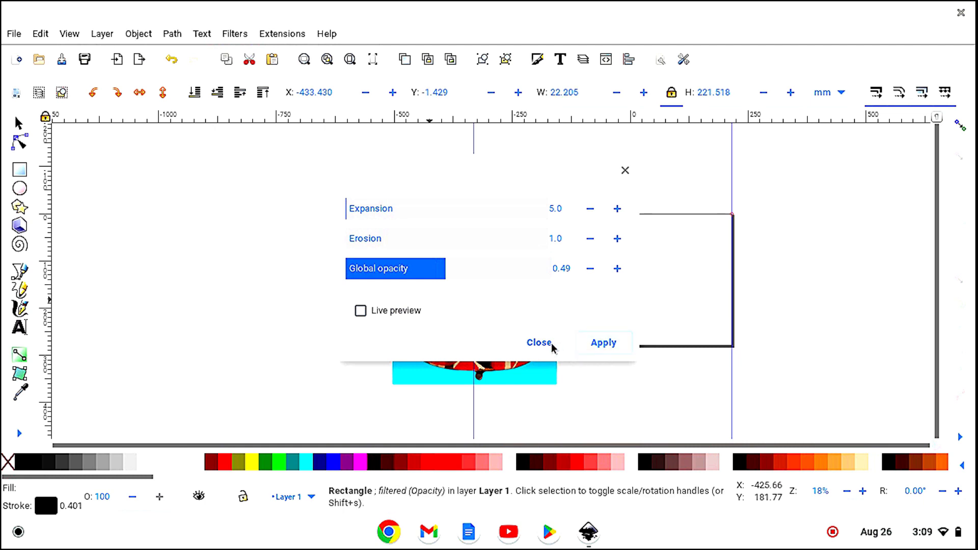
left_click(540, 343)
- Lay the 185 mm rectangle along the centre guide between neck and bridge to check the spacing of their cavities up close
left_click_drag(434, 263, 478, 265)
left_click(20, 433)
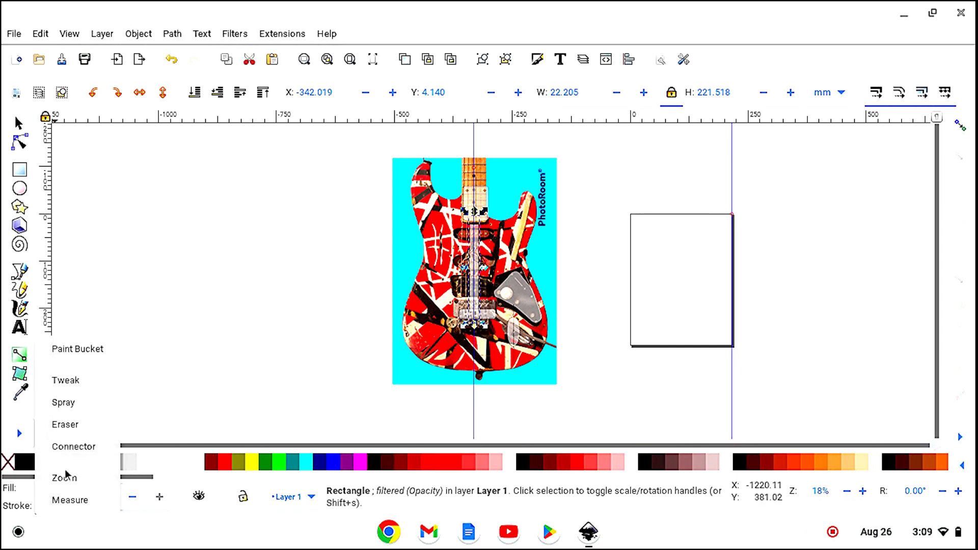
left_click(65, 478)
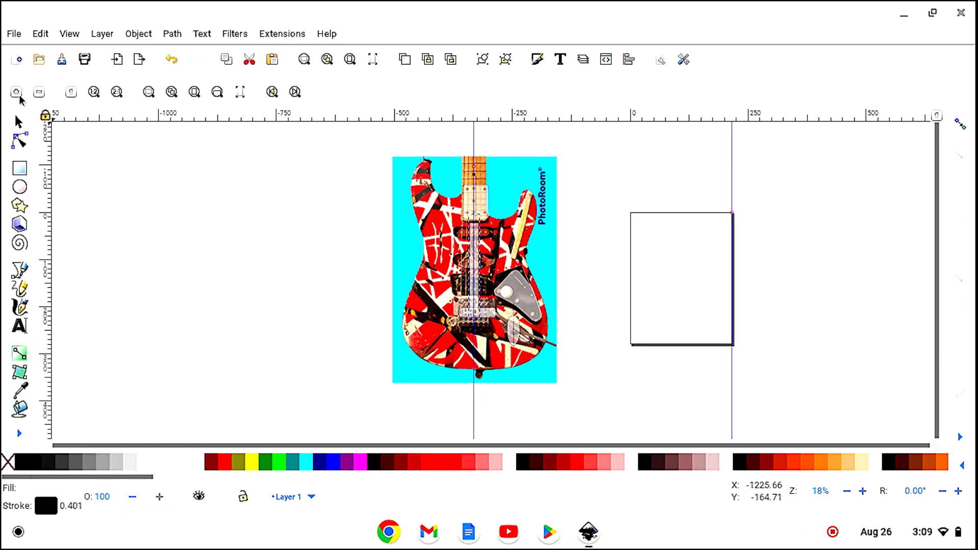
left_click(16, 93)
left_click(16, 94)
left_click(16, 94)
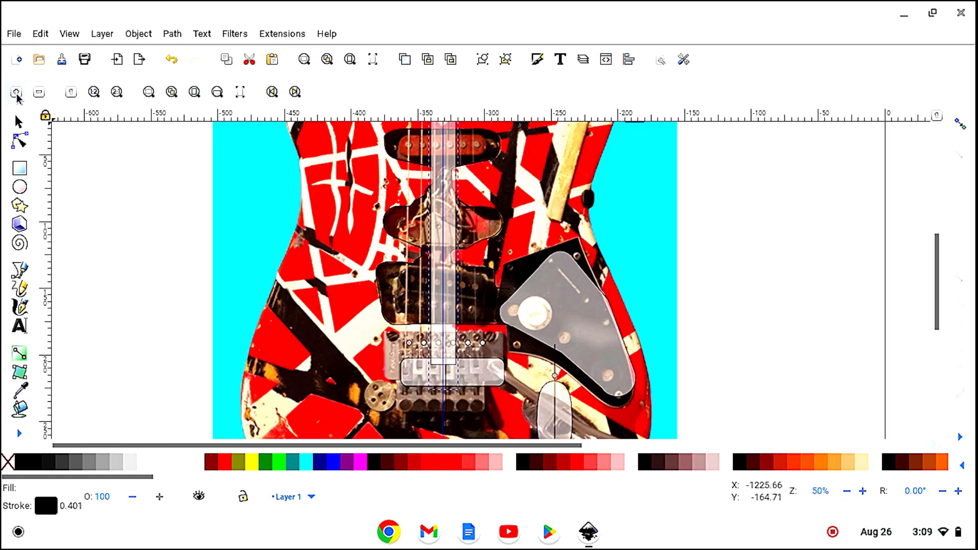
- Move the tall rectangle aside to the bass side of the body and shift the neck pocket group off the neck into the treble-side cutaway
left_click(19, 122)
scroll(195, 255, "up", 7)
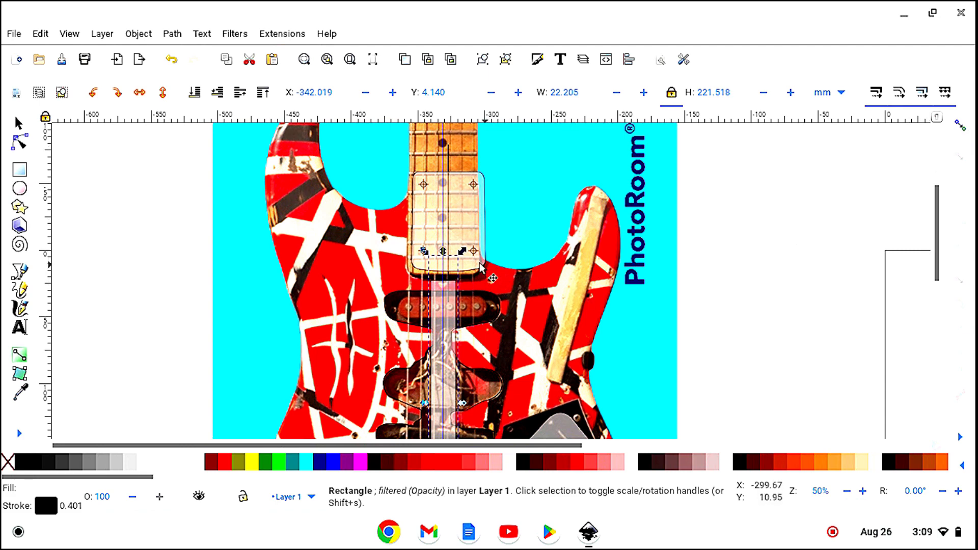
left_click_drag(445, 332, 318, 330)
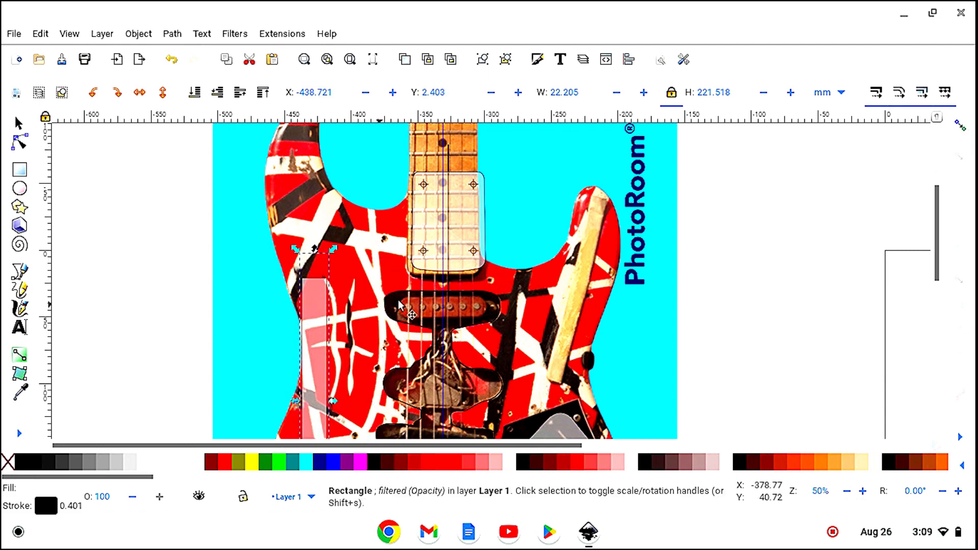
left_click_drag(481, 218, 554, 210)
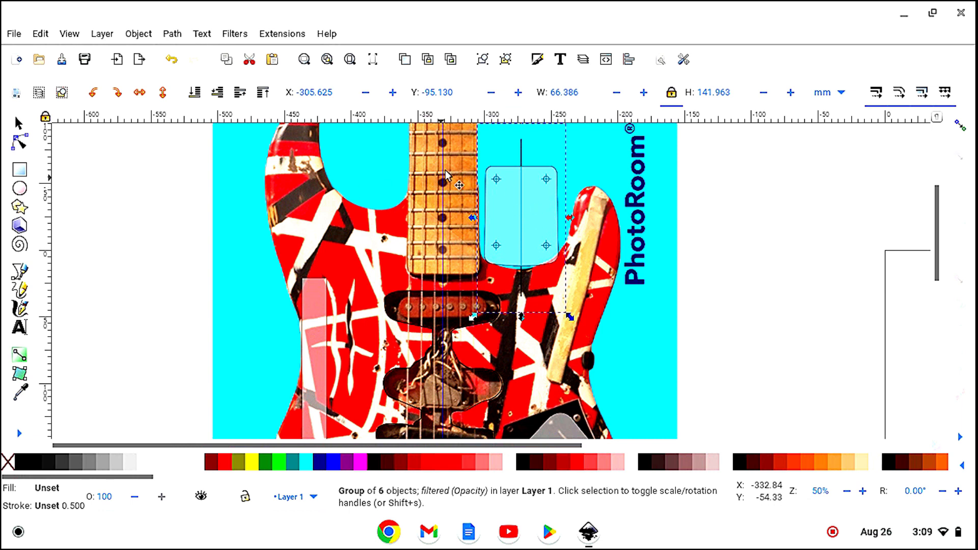
- Move the neck pocket group back over the neck heel and line it up with the centre guide, toggling snapping as needed
left_click(959, 127)
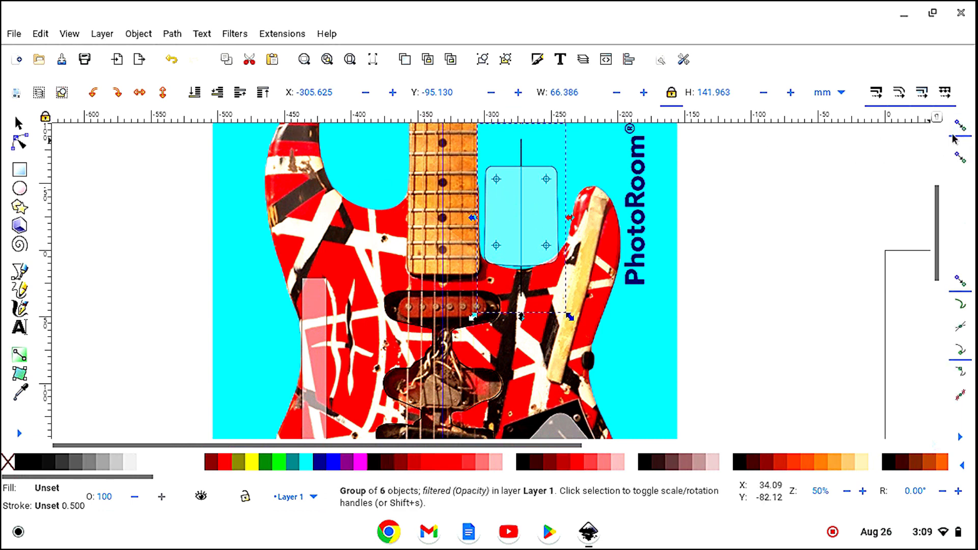
left_click_drag(549, 259, 463, 263)
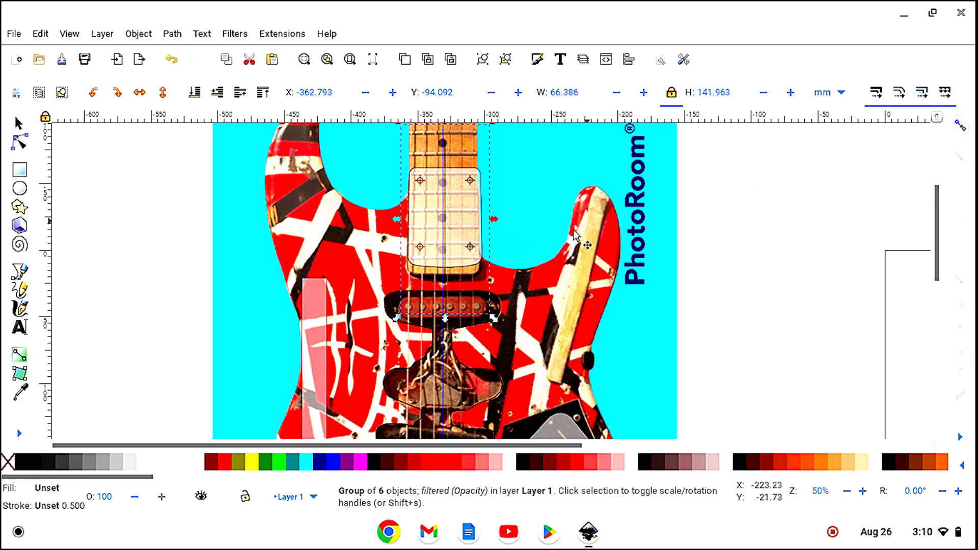
left_click_drag(474, 266, 473, 275)
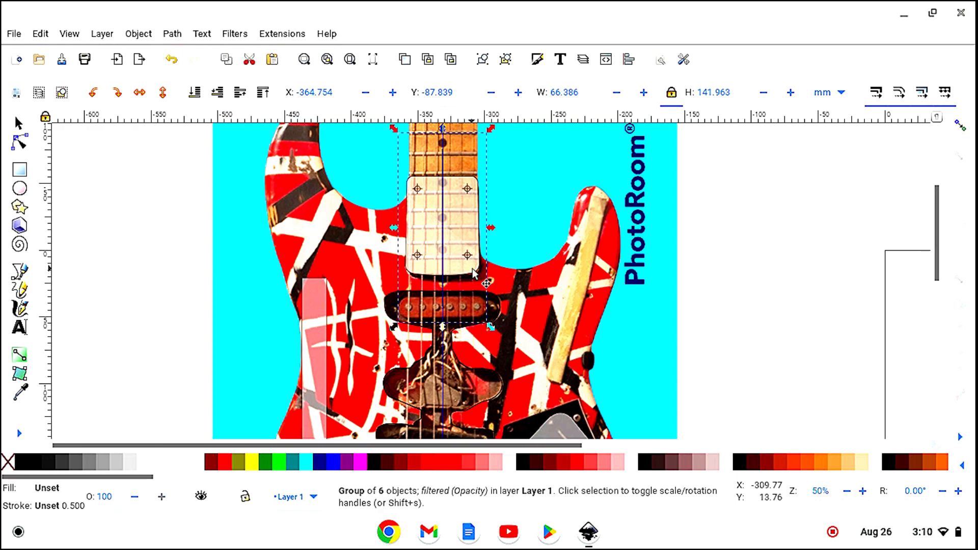
- Try moving the neck pocket group with snapping enabled, then disable snapping and realign it over the neck heel on the centre guide
left_click(965, 126)
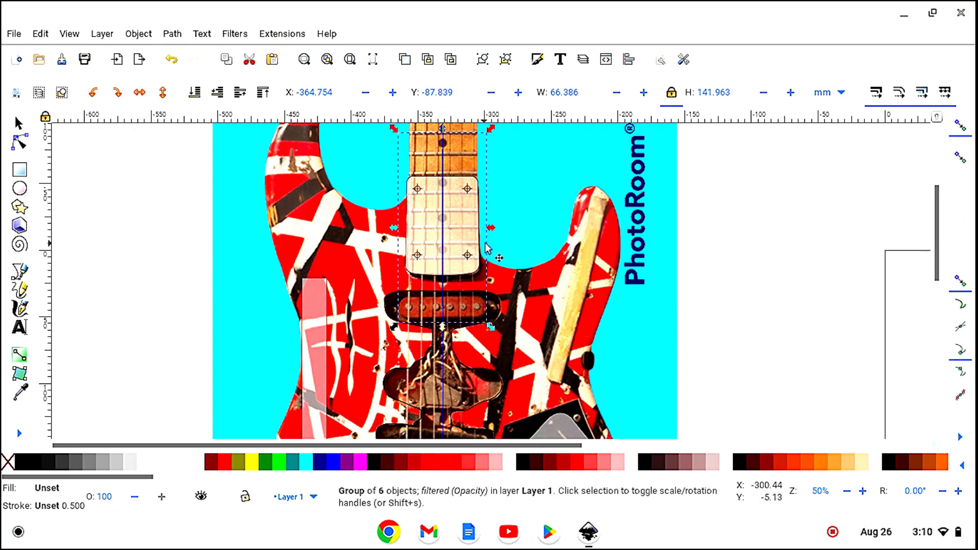
mouse_move(474, 240)
left_mouse_down()
mouse_move(464, 244)
mouse_move(478, 235)
left_mouse_up()
left_click(960, 126)
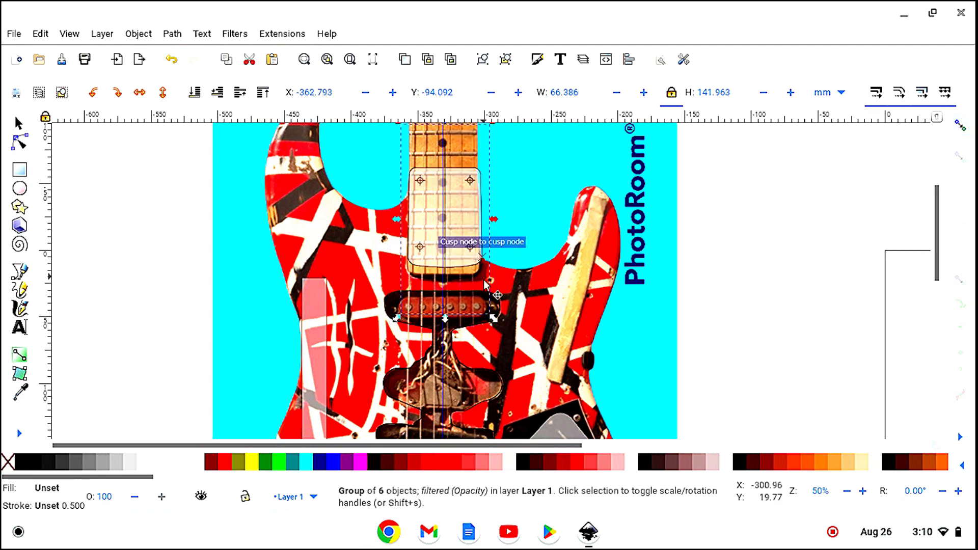
left_click_drag(463, 270, 462, 277)
left_click(19, 434)
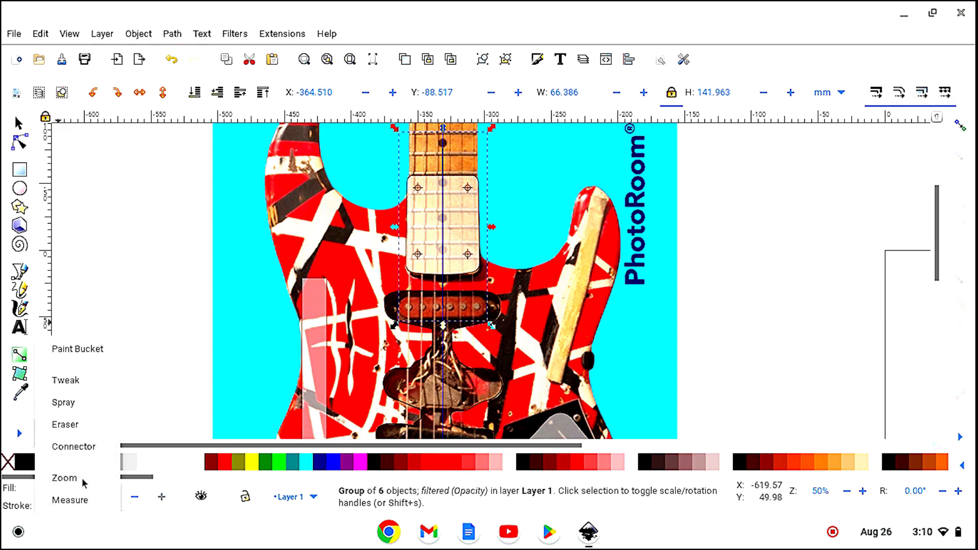
- Nudge the neck pocket group up close so its outline fits the neck heel, at X -364.405 and Y -88.802 mm
left_click(82, 481)
left_click(16, 94)
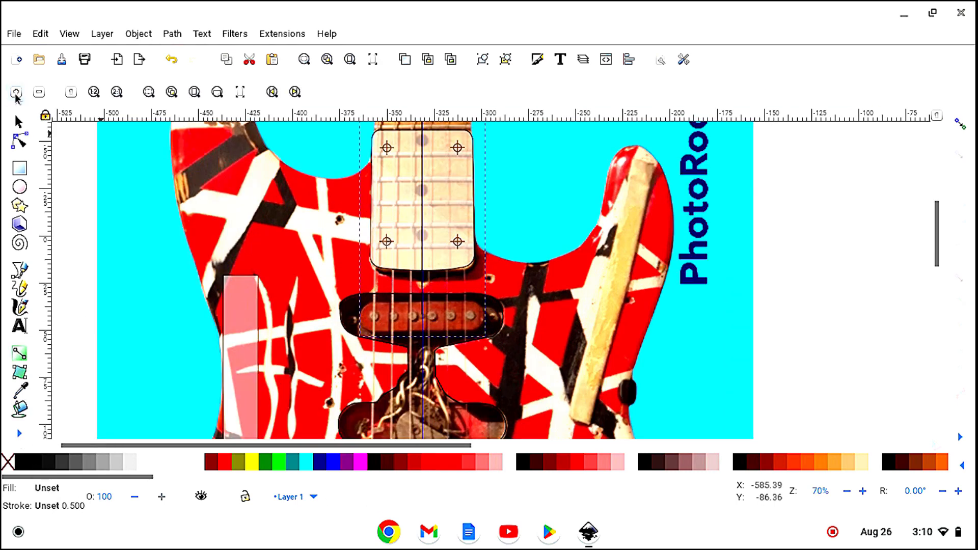
left_click(16, 94)
left_click(16, 93)
left_click(18, 123)
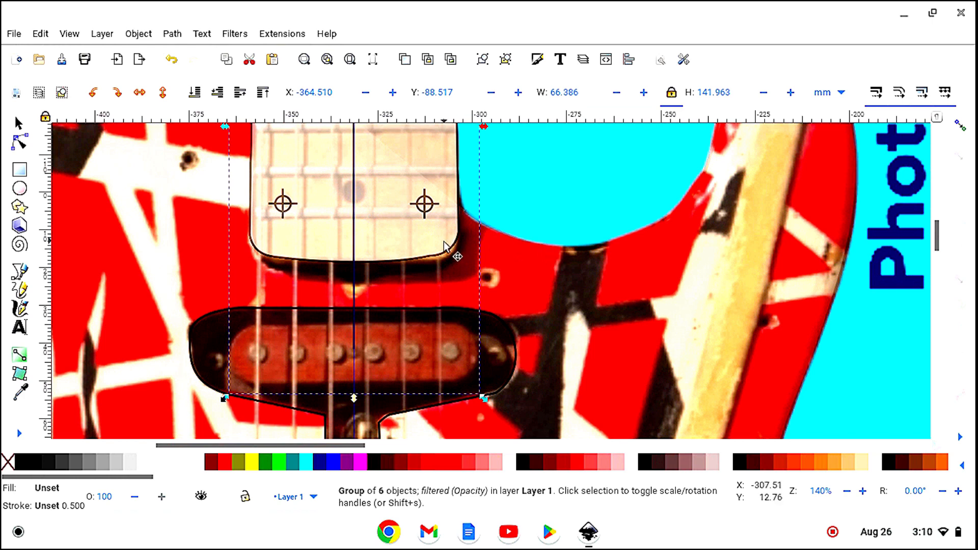
left_click_drag(438, 248, 438, 248)
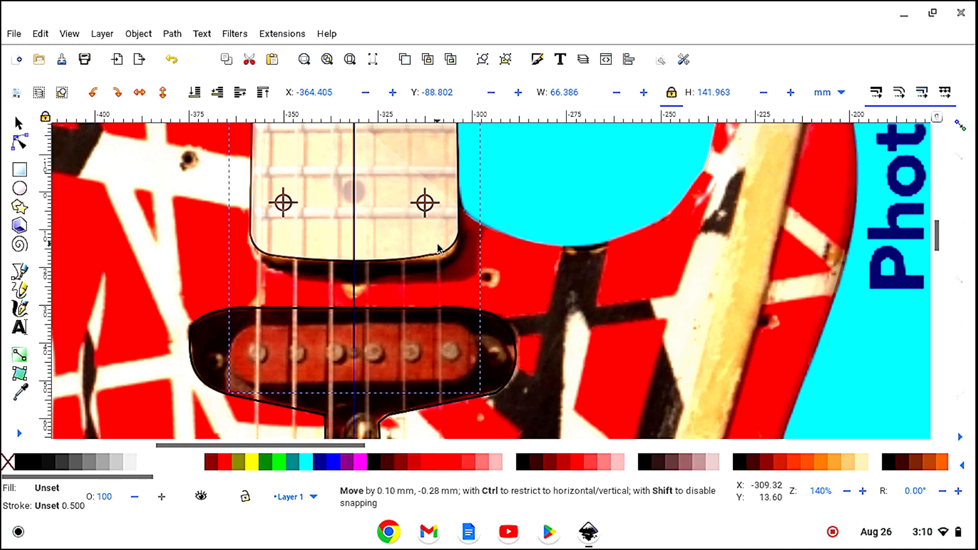
left_click_drag(438, 249, 439, 248)
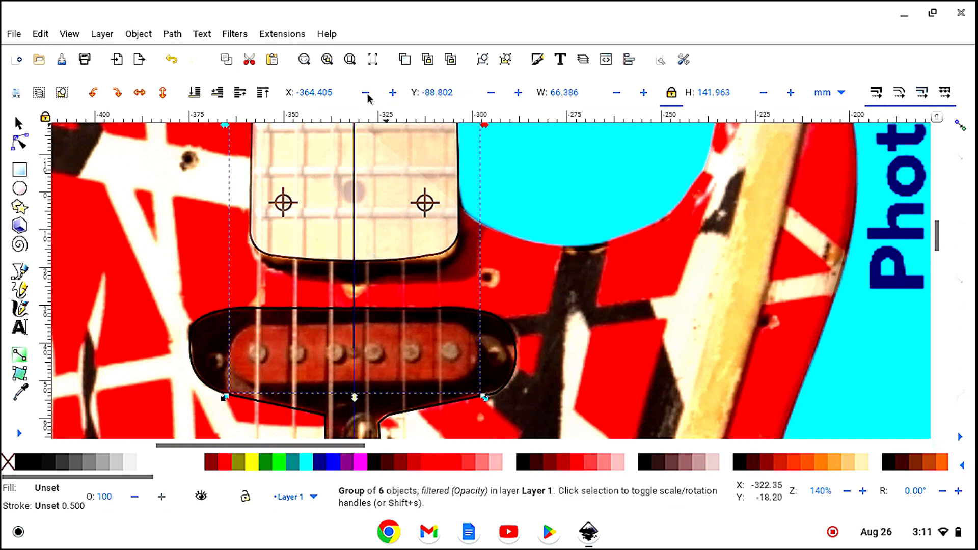
- Test the neck pocket group's sideways position by stepping X up to -363.405 mm and back down to -364.405 mm
left_click(392, 92)
left_click(392, 93)
left_click(392, 93)
left_click(392, 93)
left_click(392, 93)
left_click(392, 92)
left_click(392, 93)
left_click(392, 93)
left_click(392, 93)
left_click(392, 93)
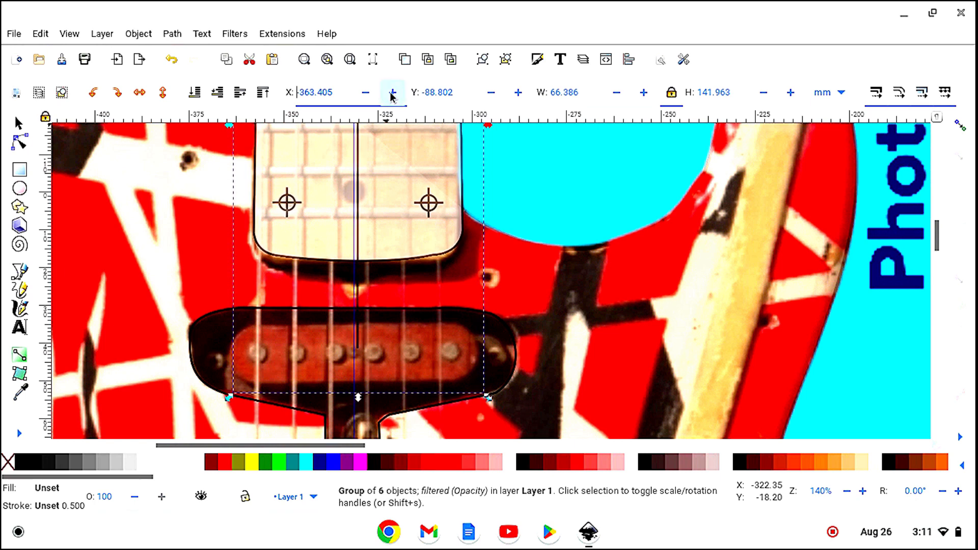
left_click(366, 93)
left_click(366, 93)
left_click(365, 93)
left_click(365, 92)
left_click(365, 92)
left_click(366, 92)
left_click(366, 92)
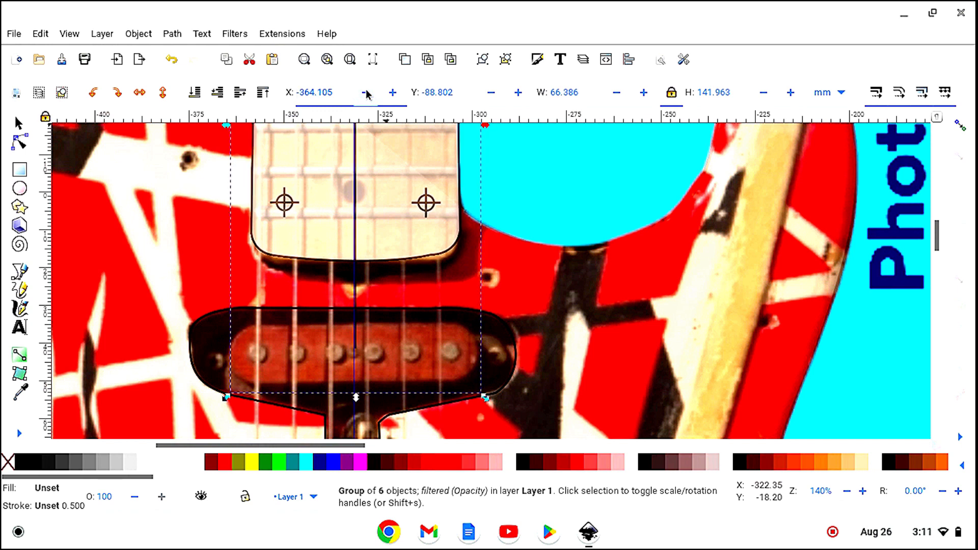
left_click(366, 92)
left_click(365, 93)
left_click(365, 93)
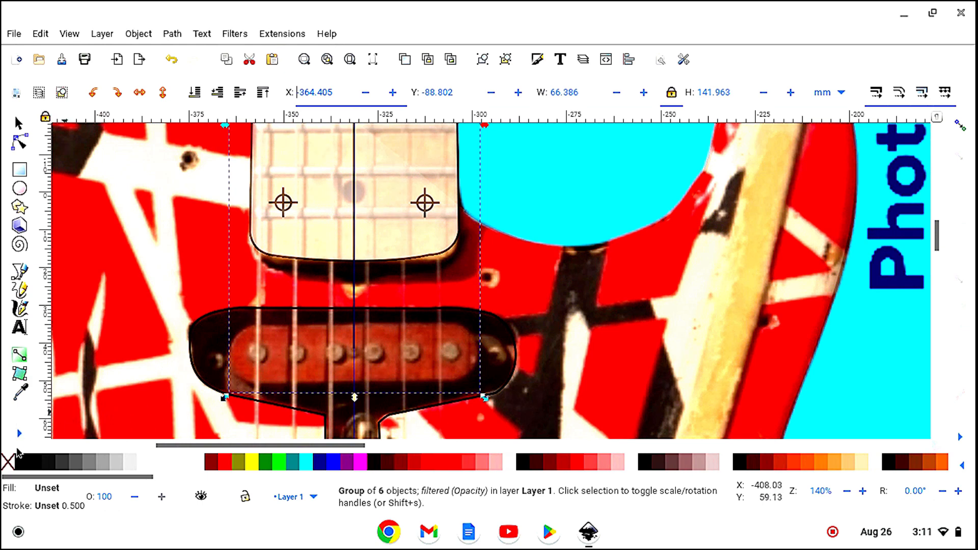
- Move the tall spacing rectangle from the bass side onto the centre guide, running from the neck heel to the bridge
left_click(20, 433)
left_click(64, 478)
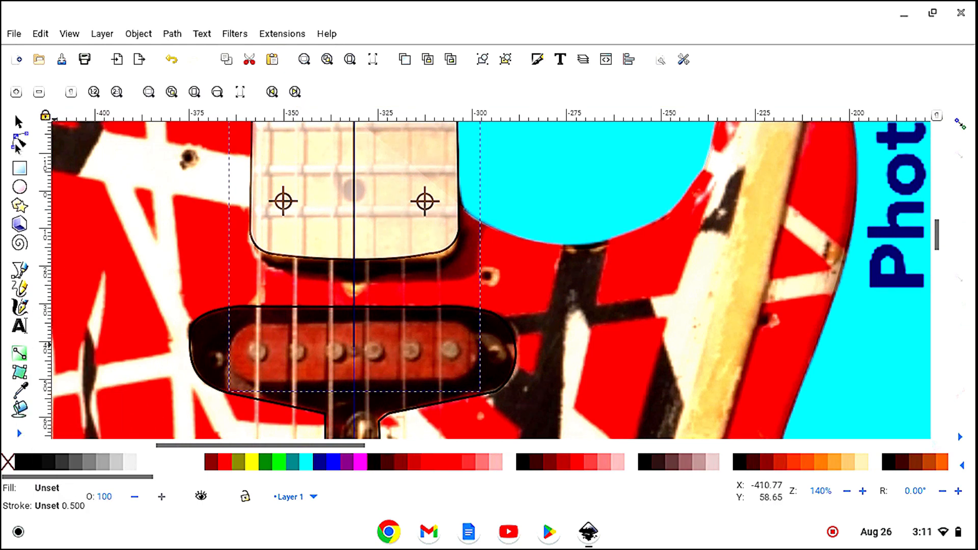
left_click(39, 91)
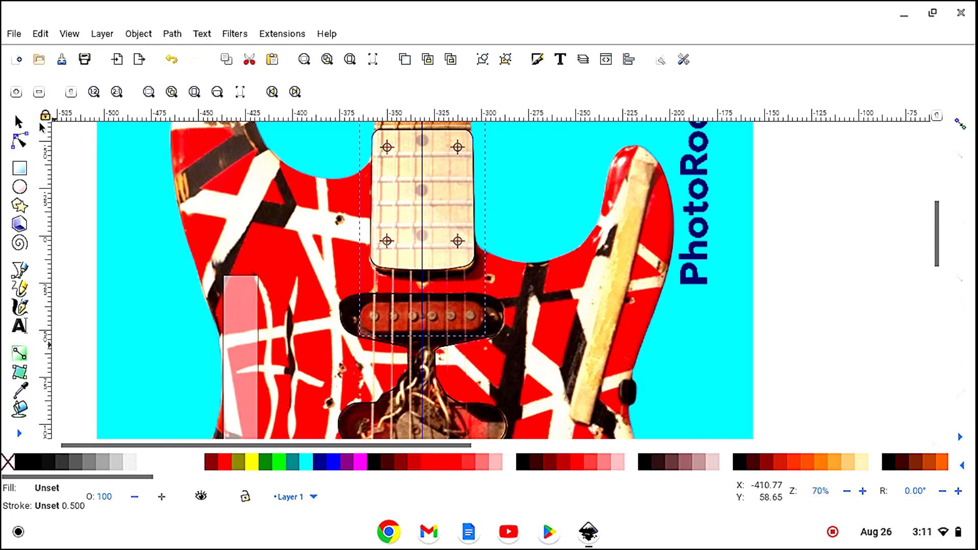
left_click(20, 123)
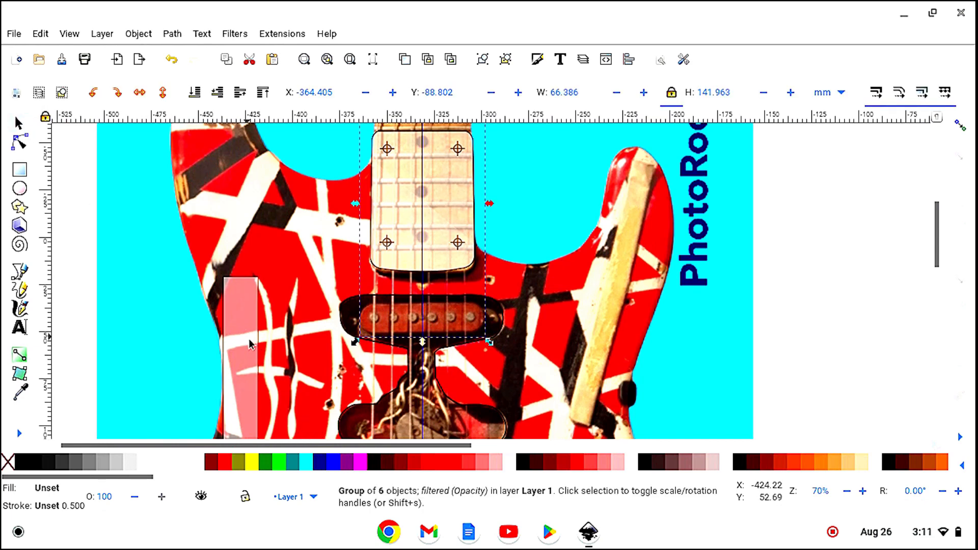
left_click_drag(255, 342, 430, 339)
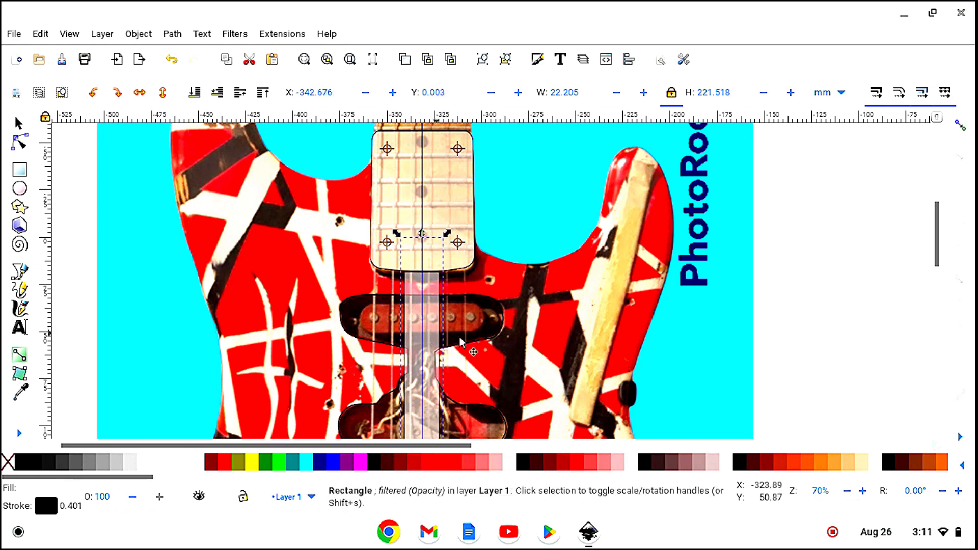
- Align the bridge cavity group with the centre guide and the spacing rectangle's lower end, setting its X to -372.805 mm
scroll(511, 341, "down", 5)
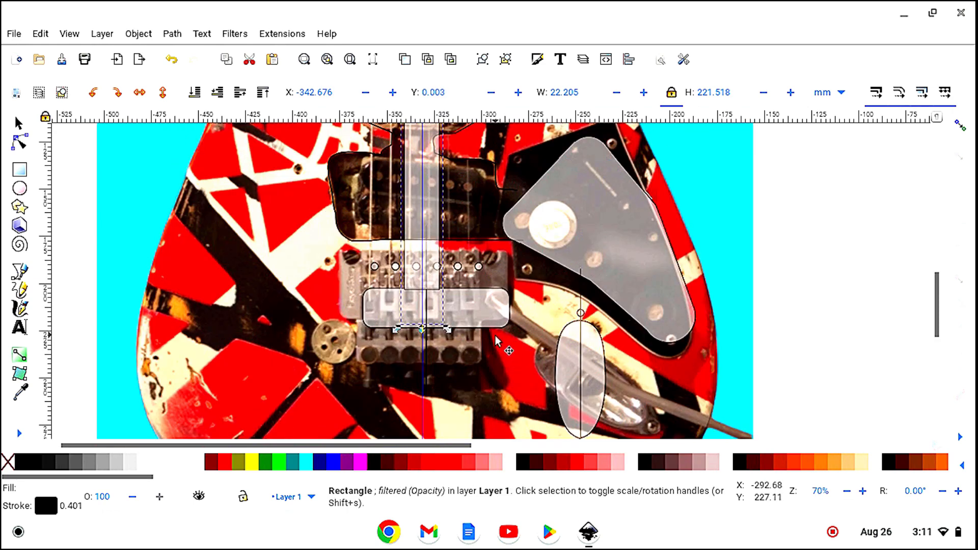
left_click_drag(494, 330, 491, 333)
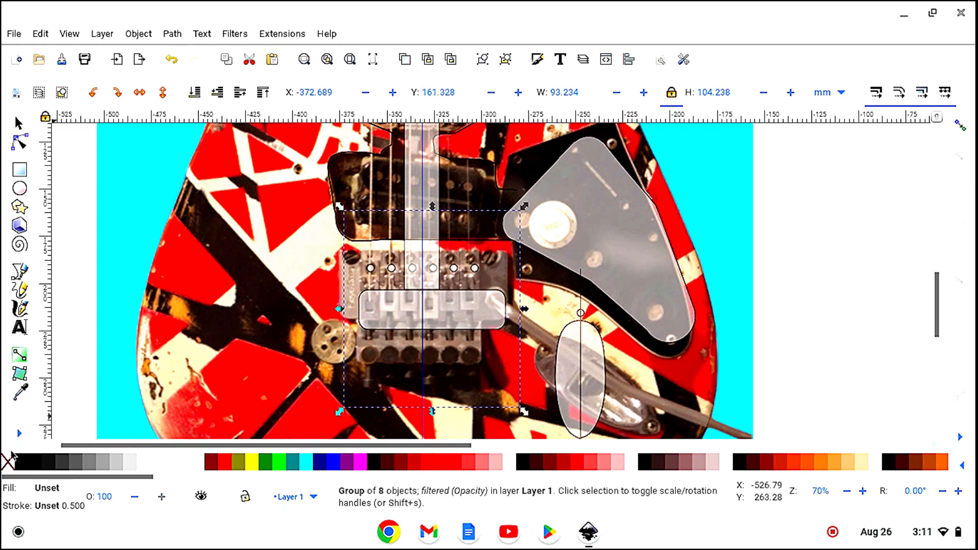
left_click(19, 433)
left_click(64, 477)
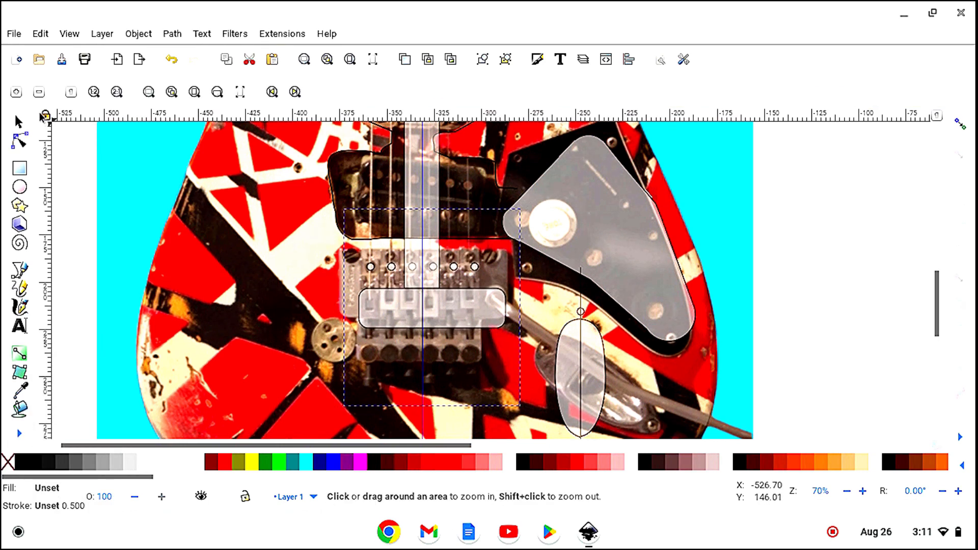
left_click(16, 94)
left_click(16, 93)
left_click(18, 123)
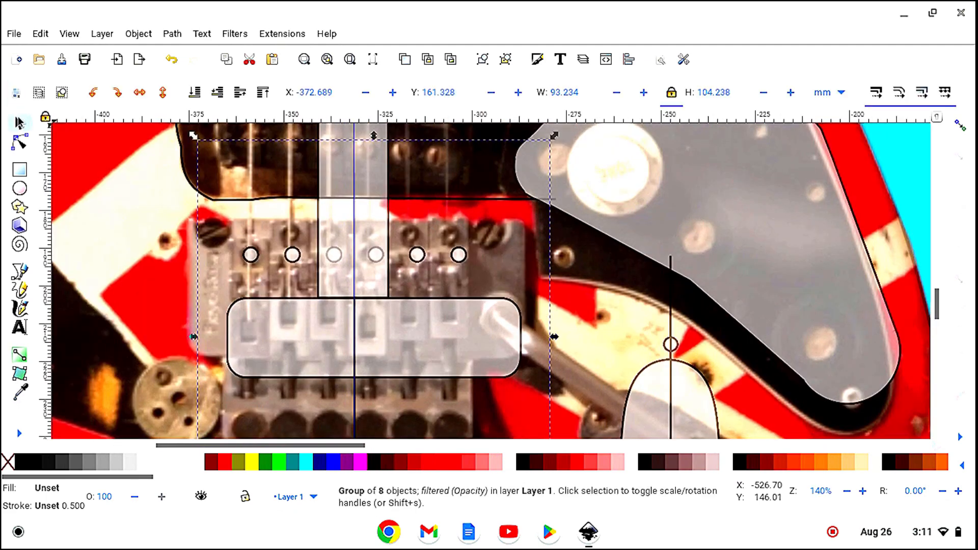
left_click_drag(436, 364, 437, 364)
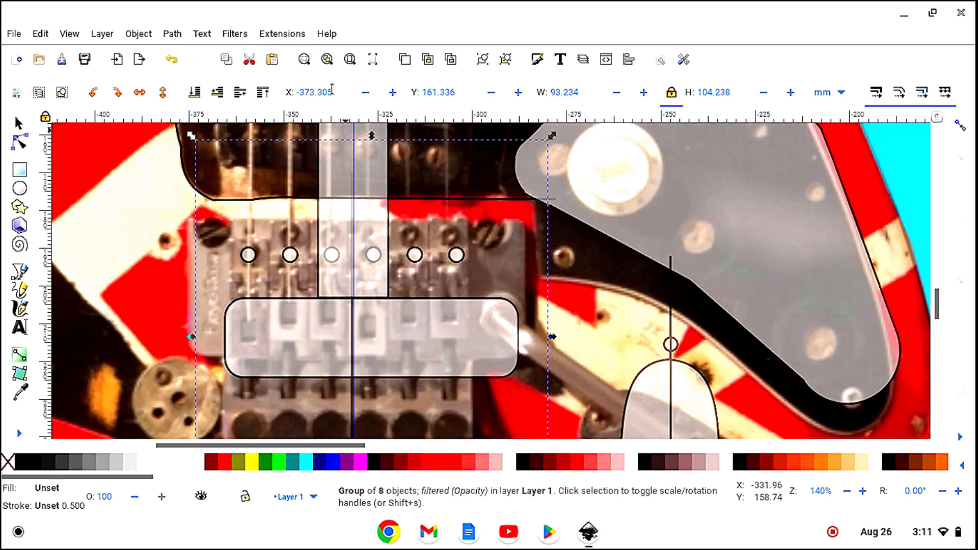
left_click(393, 93)
left_click(393, 93)
left_click(393, 93)
left_click(393, 92)
left_click(393, 93)
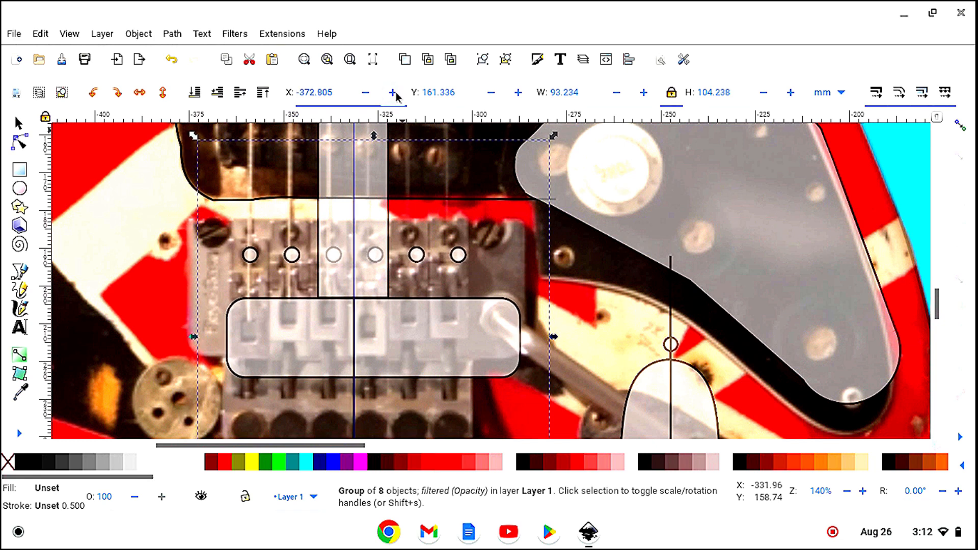
- Delete the tall spacing rectangle from the centre guide
left_click(376, 180)
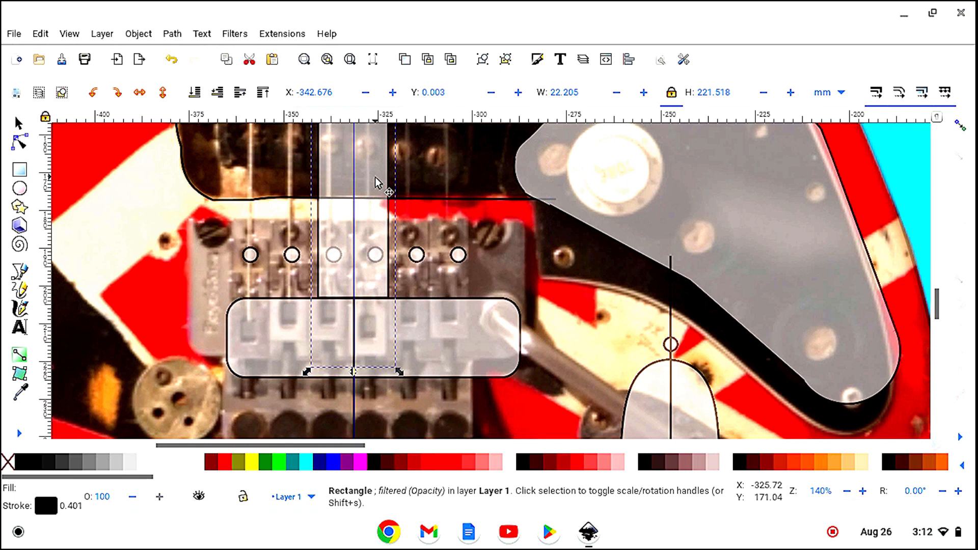
key("Delete")
scroll(517, 366, "down", 1)
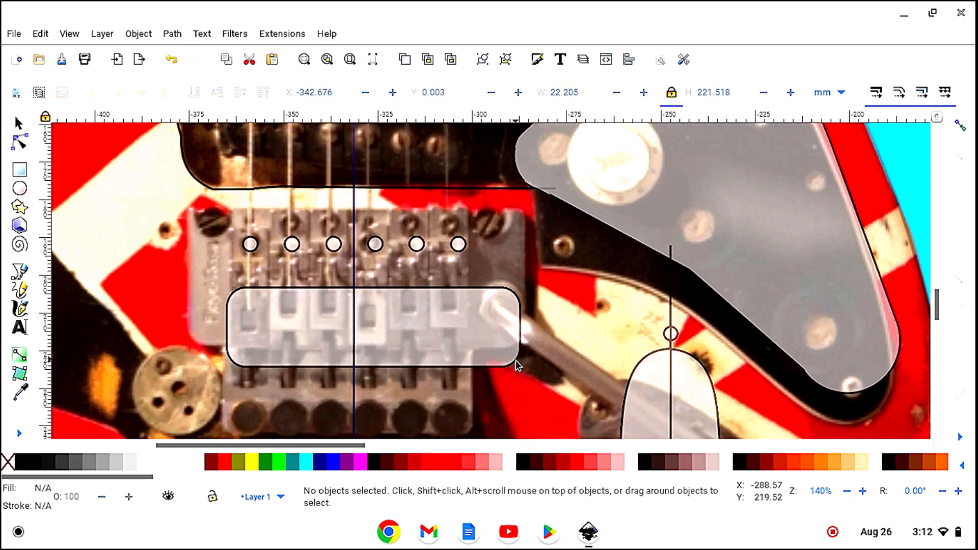
- Move the control cavity group inside the black pickguard area, to X -306.466 and Y 108.477 mm
scroll(517, 365, "up", 5)
scroll(514, 367, "up", 1)
left_click(19, 434)
left_click(64, 476)
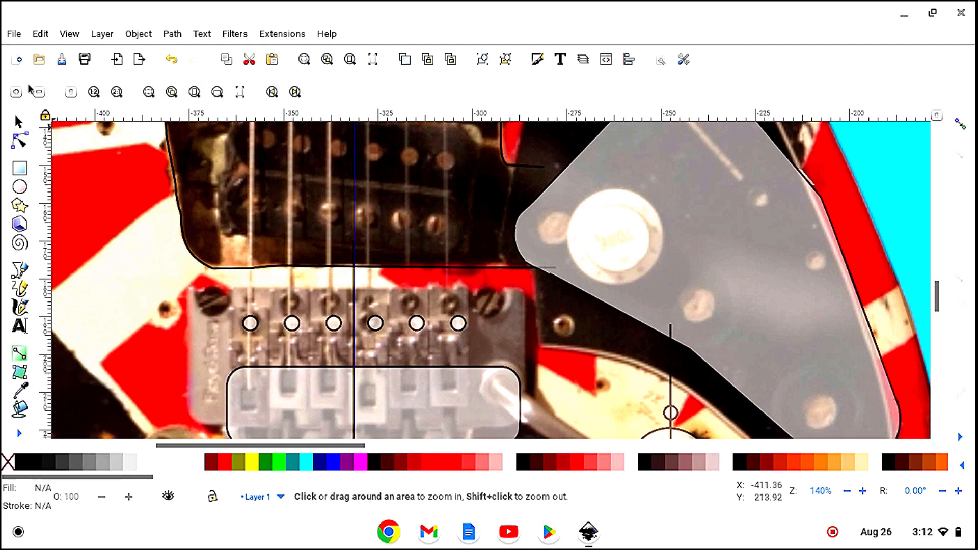
left_click(39, 93)
left_click(39, 93)
left_click(39, 92)
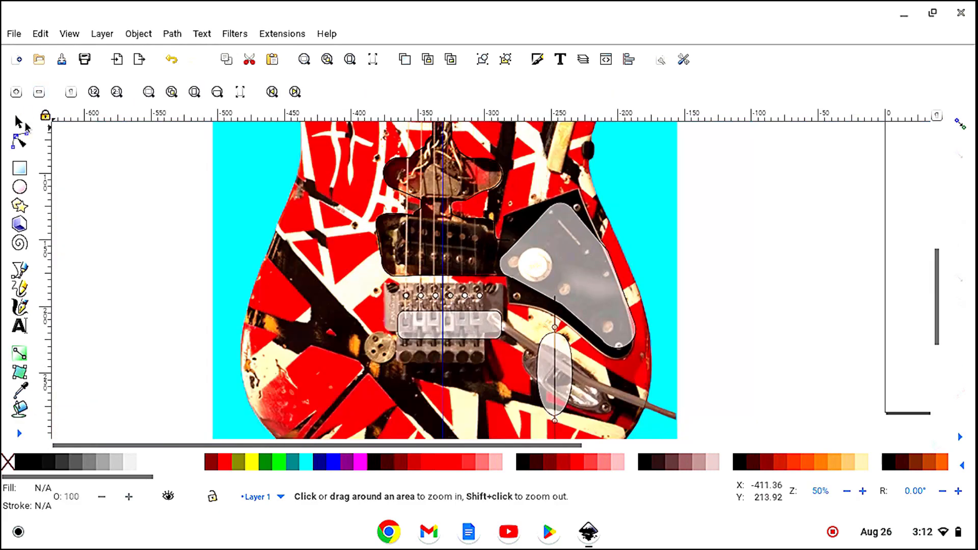
key("s")
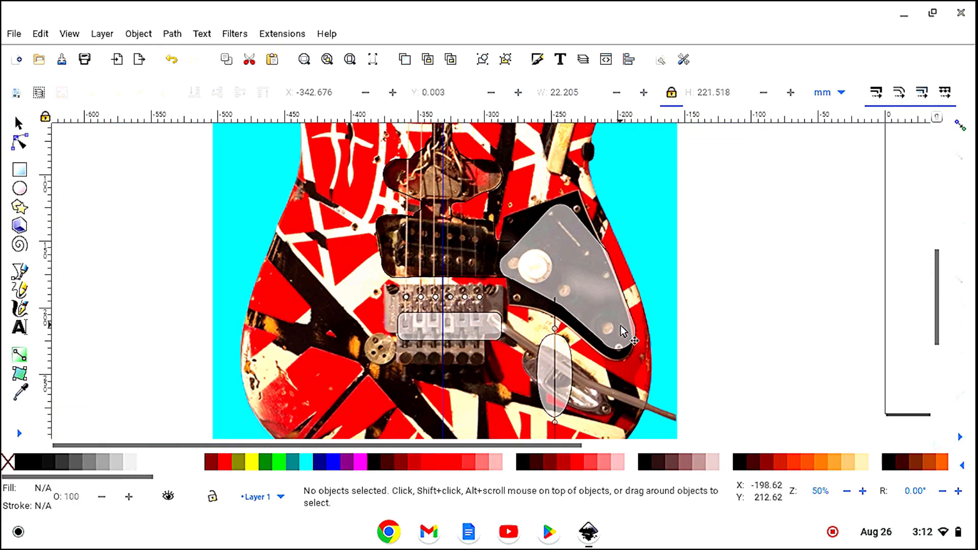
left_click_drag(617, 328, 612, 327)
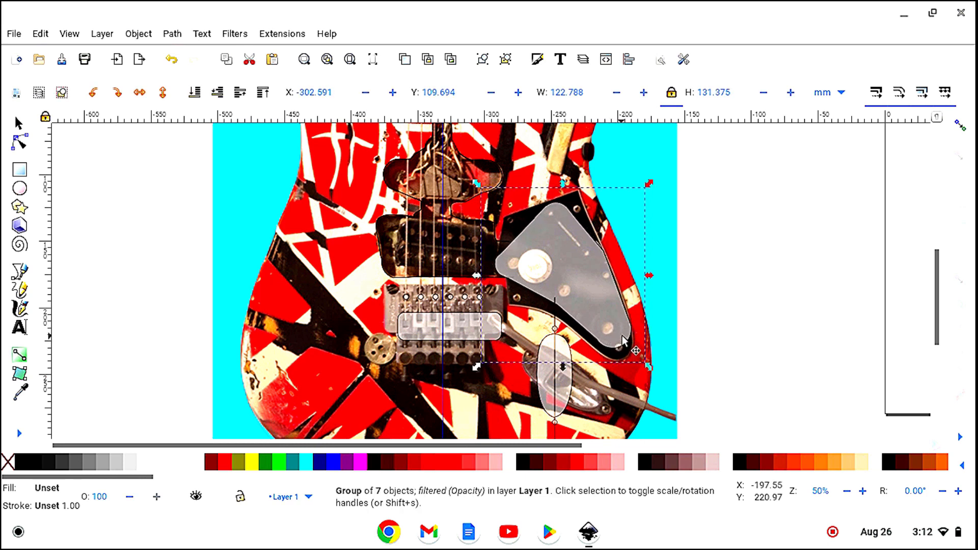
left_click_drag(609, 334, 609, 332)
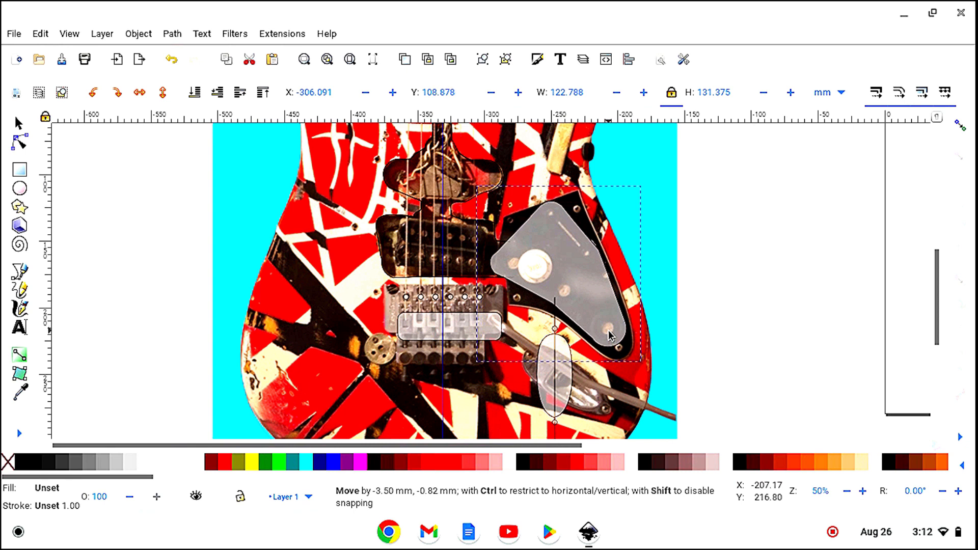
left_click_drag(609, 334, 610, 334)
left_click_drag(610, 334, 610, 335)
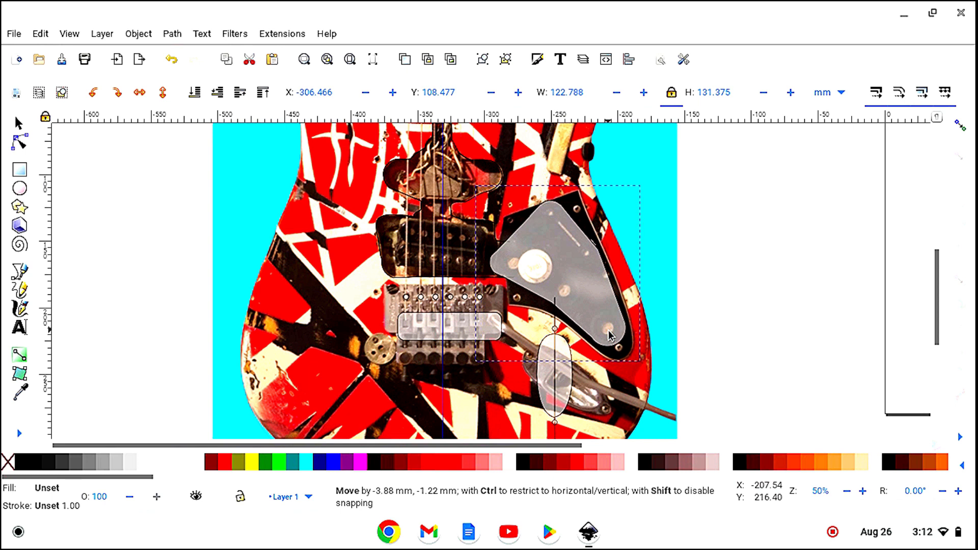
left_click_drag(610, 334, 610, 334)
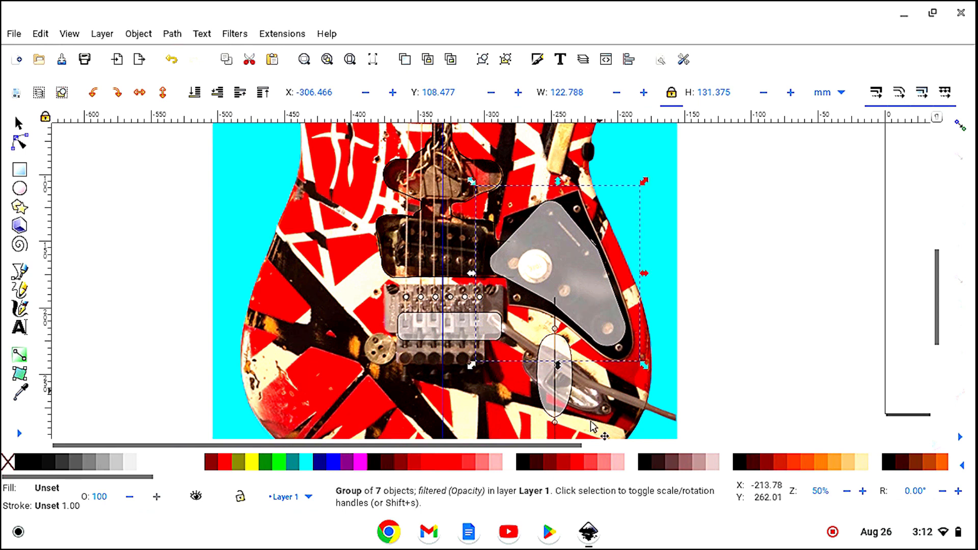
- Try entering the jack cavity group and opening its vertical centre line for node editing, then leave the group
left_click(562, 415)
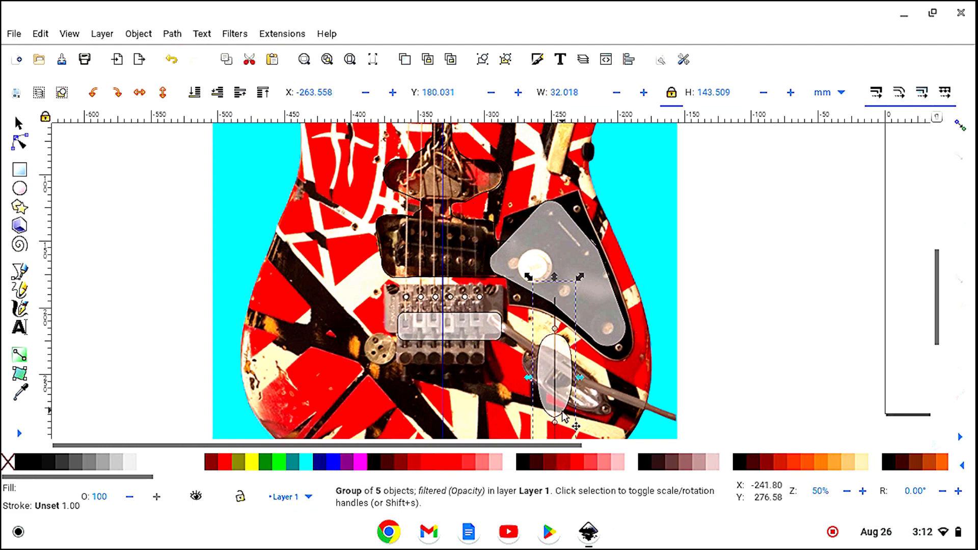
left_click(575, 282)
left_click(700, 326)
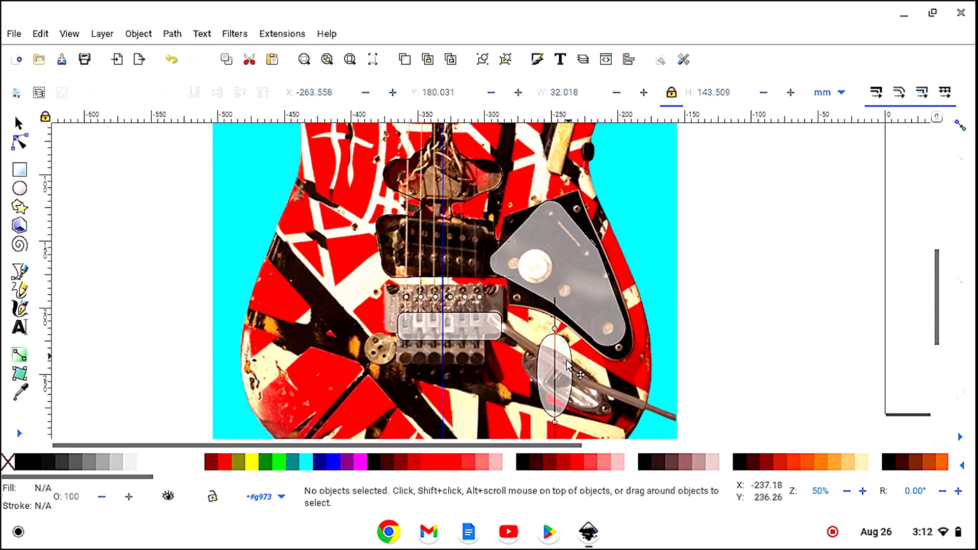
scroll(590, 386, "down", 2)
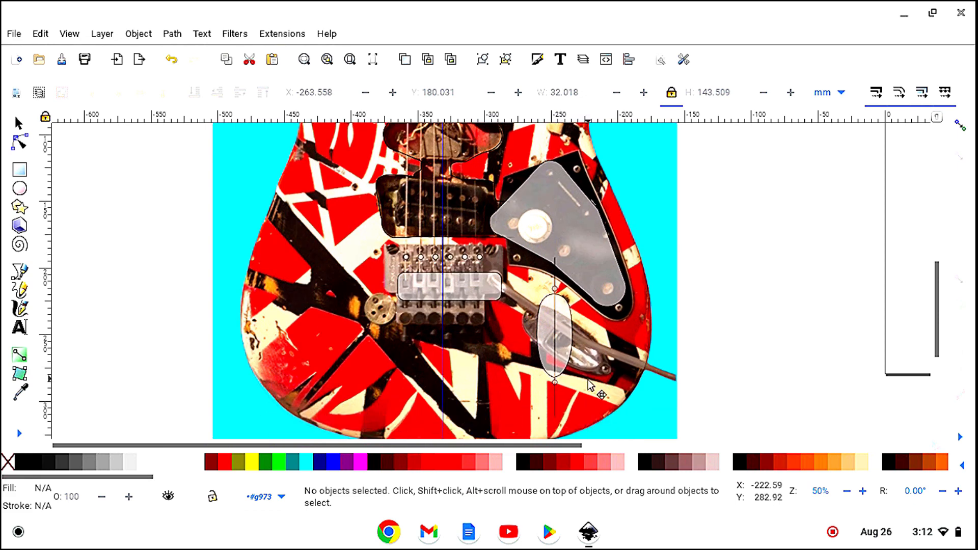
double_click(555, 410)
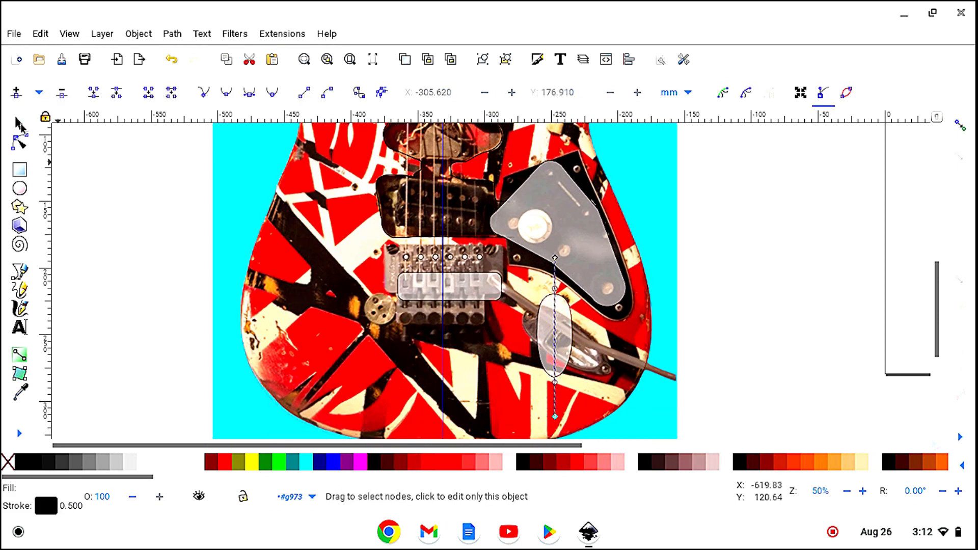
key("s")
left_click(421, 395)
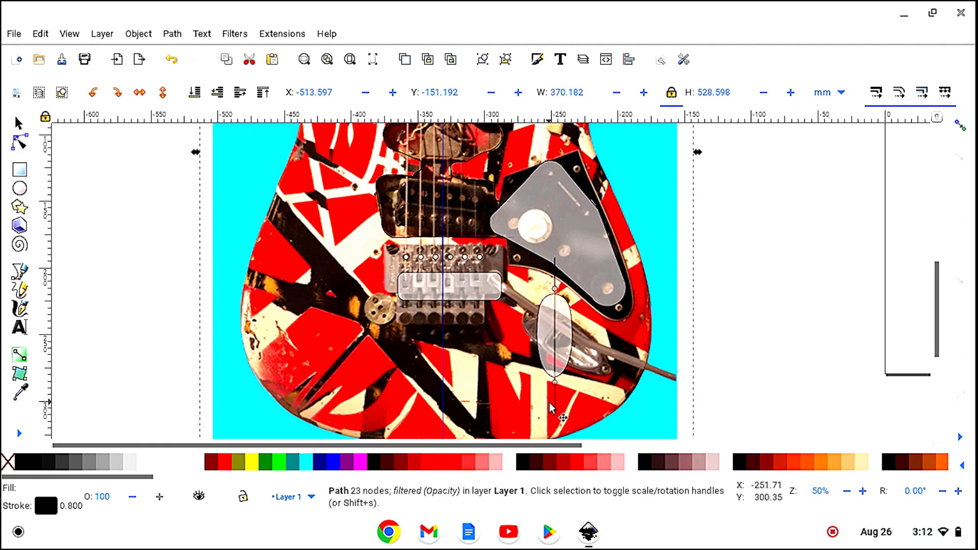
double_click(569, 375)
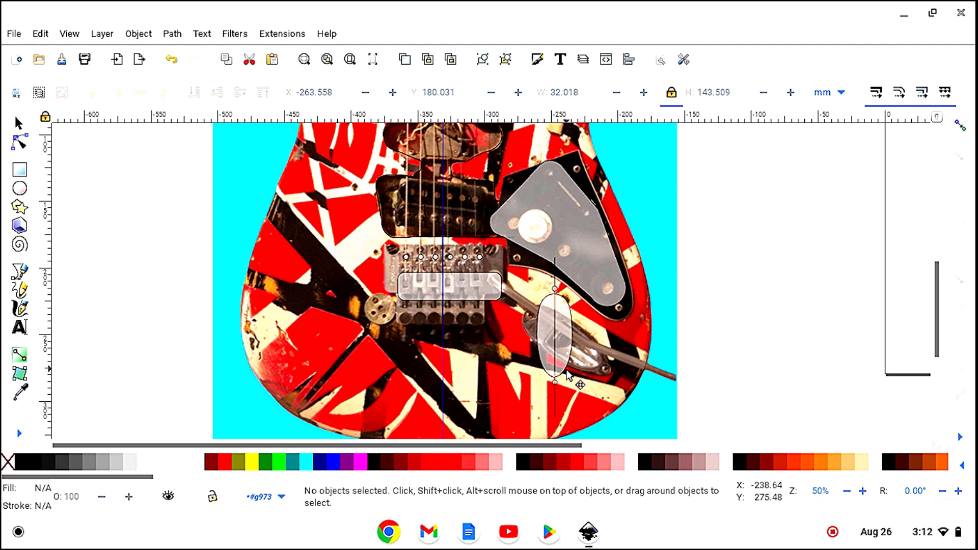
double_click(569, 374)
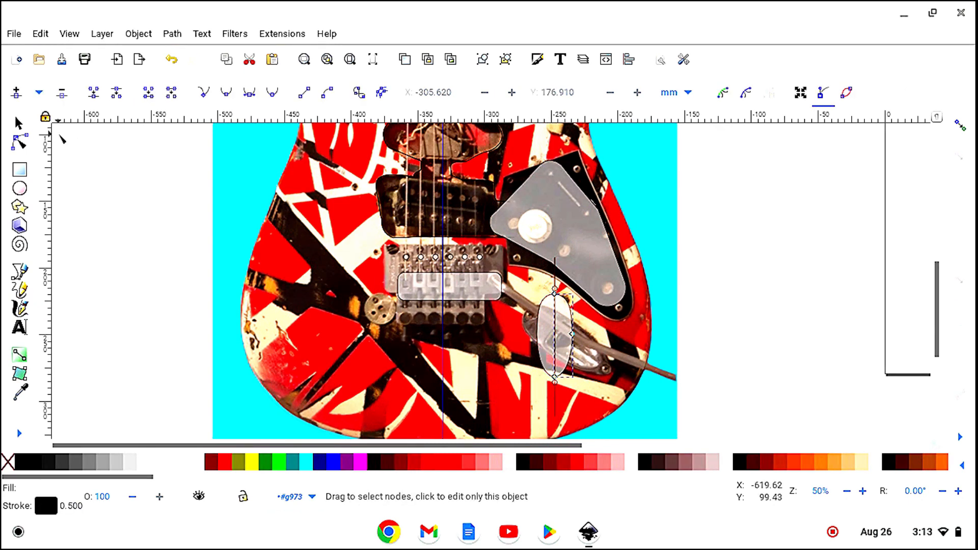
left_click(16, 121)
left_click(89, 203)
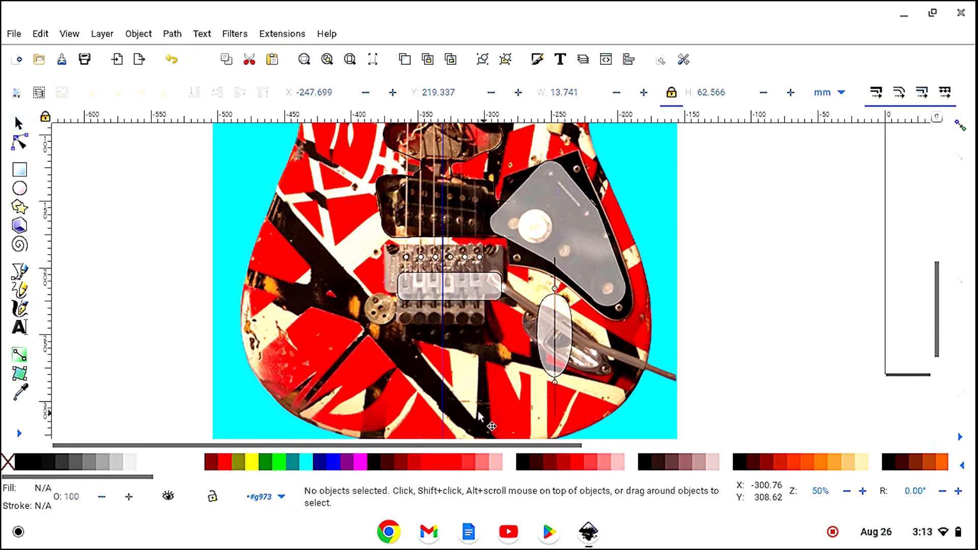
double_click(548, 373)
left_click(566, 372)
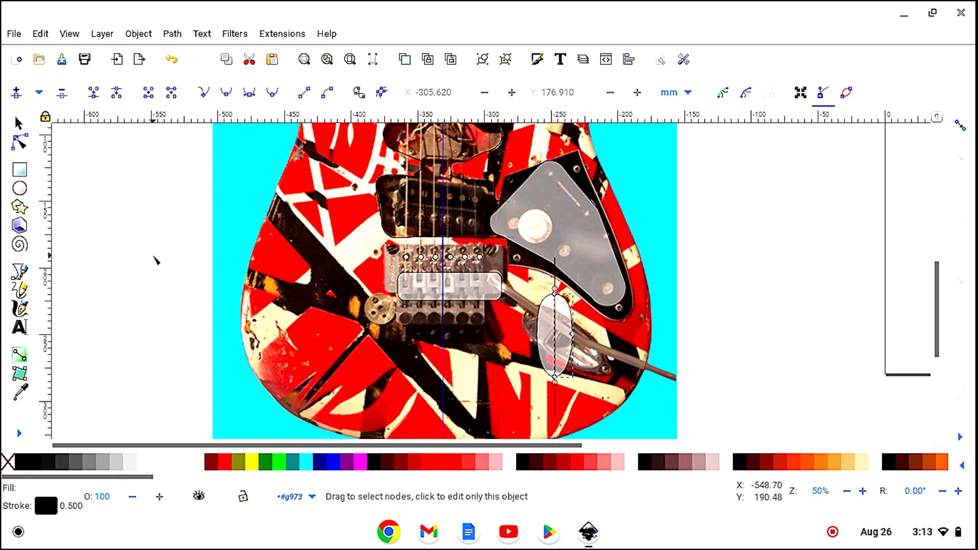
left_click(19, 127)
left_click(141, 292)
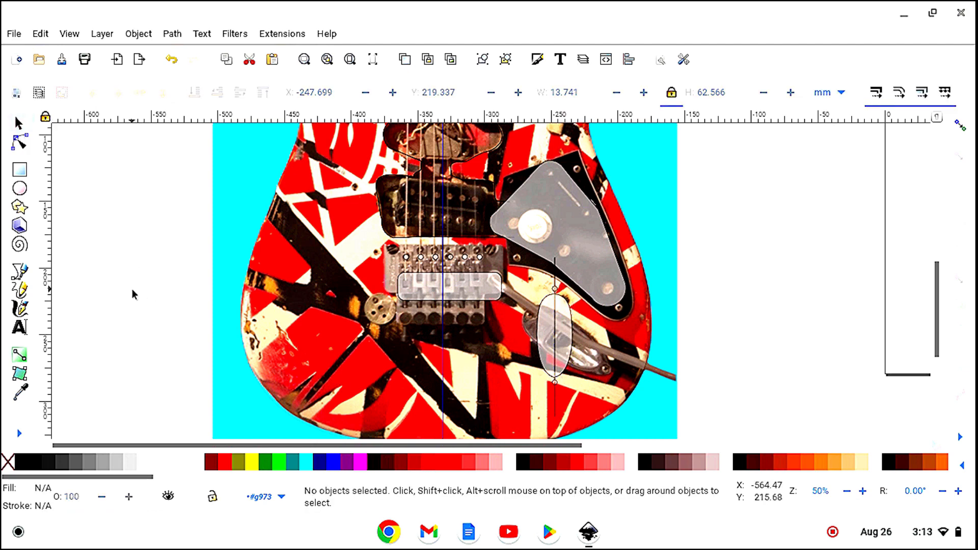
scroll(567, 392, "down", 2)
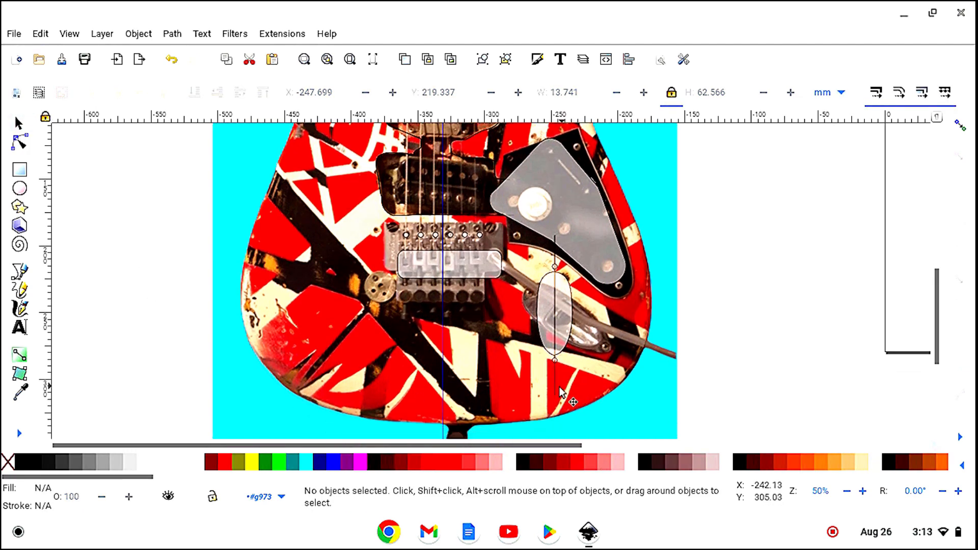
left_click(555, 322)
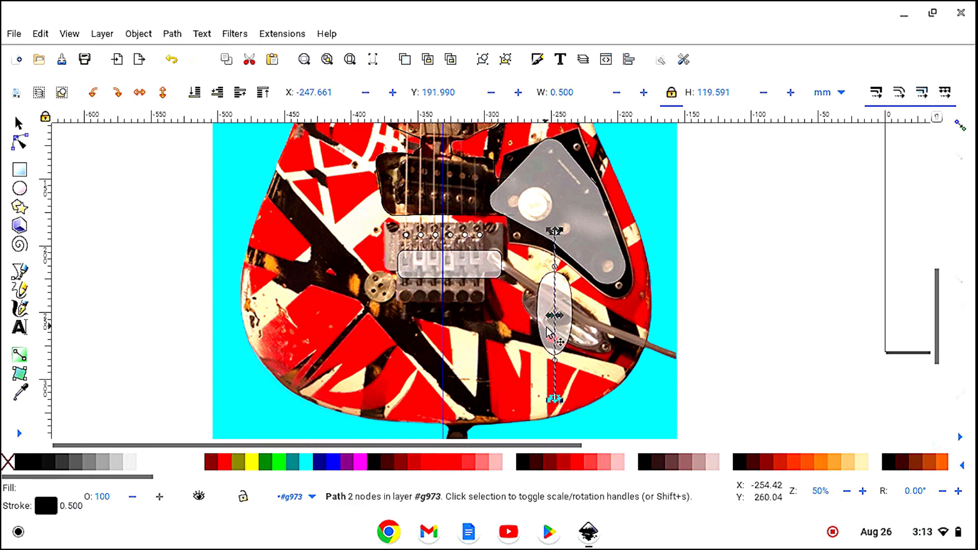
left_click(548, 332)
left_click(573, 352)
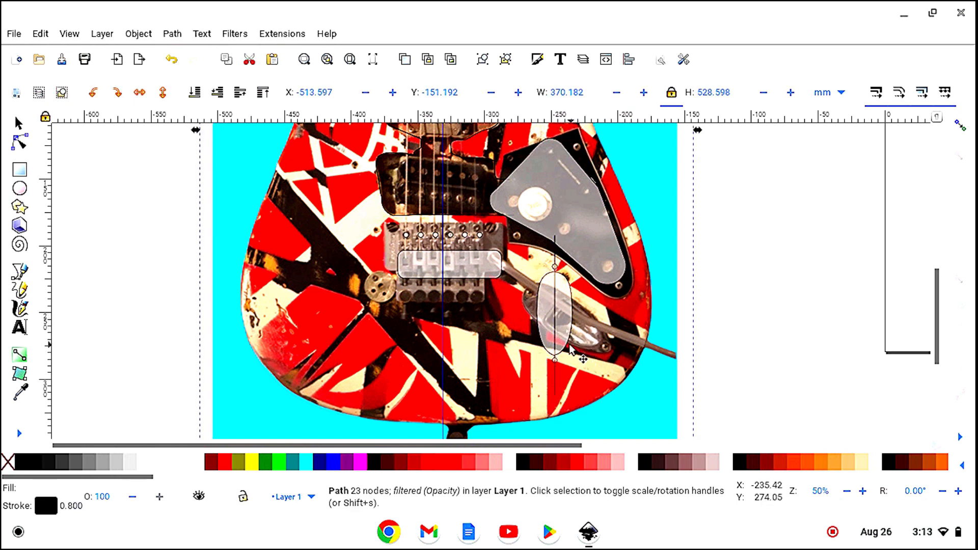
double_click(564, 343)
double_click(564, 343)
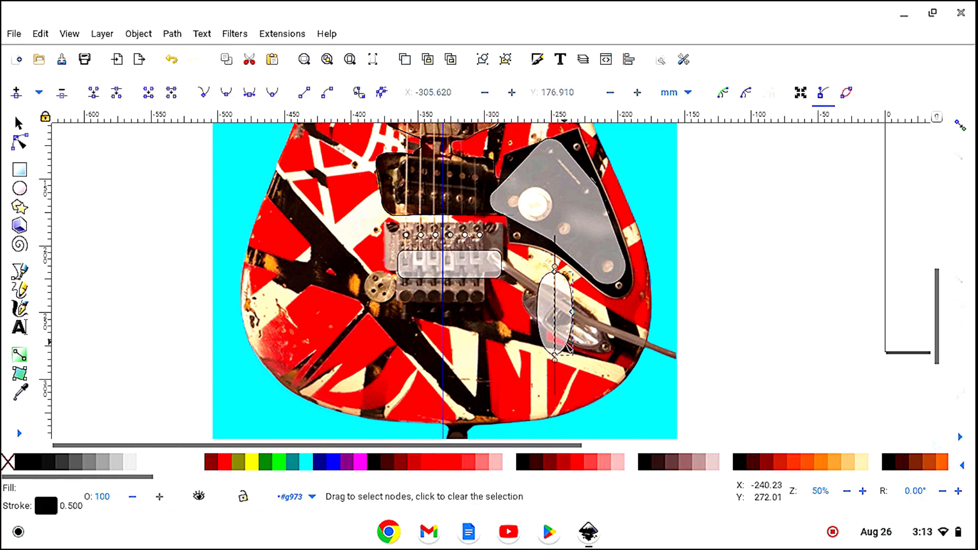
left_click(584, 376)
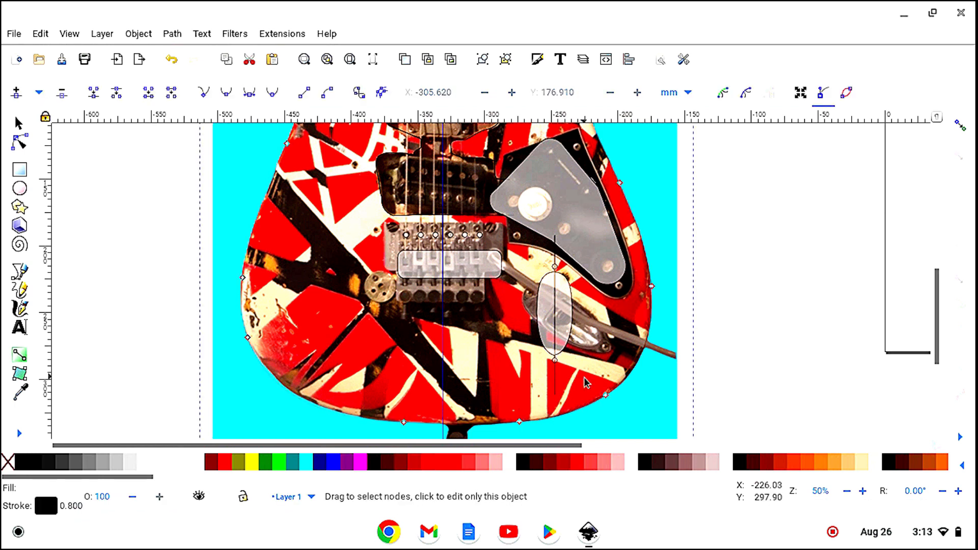
left_click(566, 351)
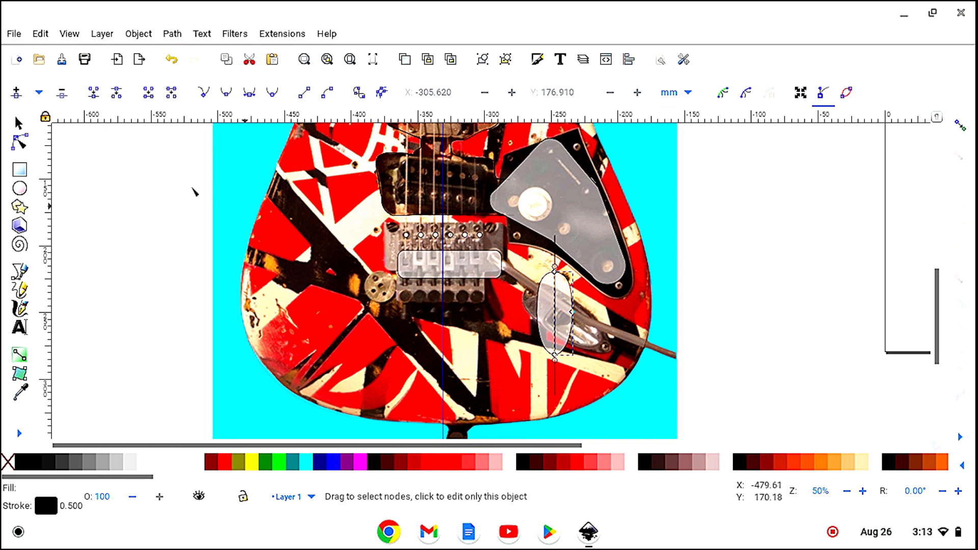
left_click(19, 124)
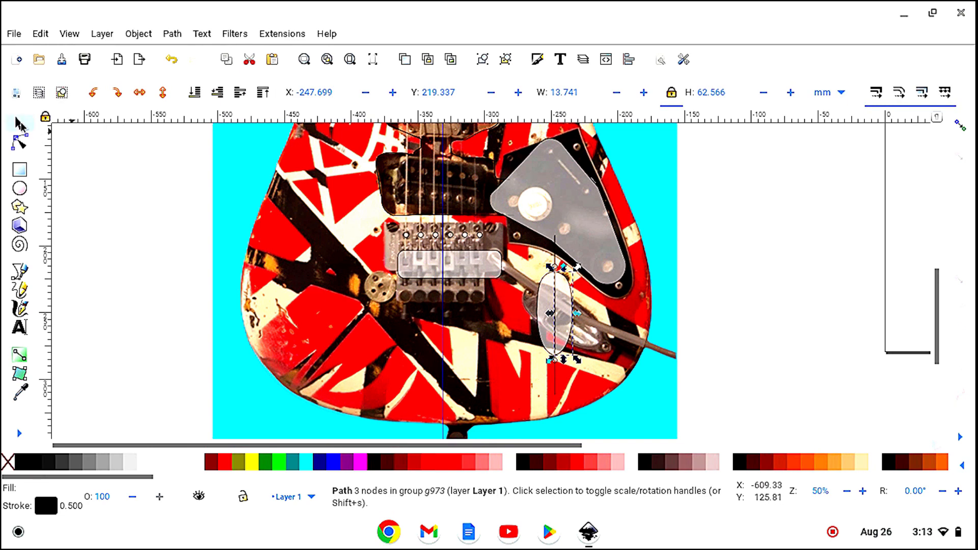
left_click(106, 276)
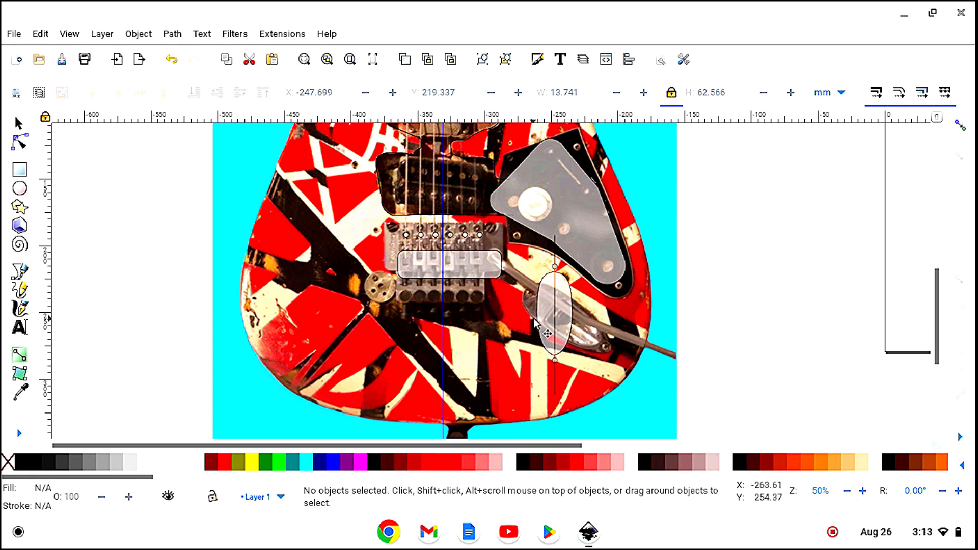
double_click(543, 333)
left_click(544, 338)
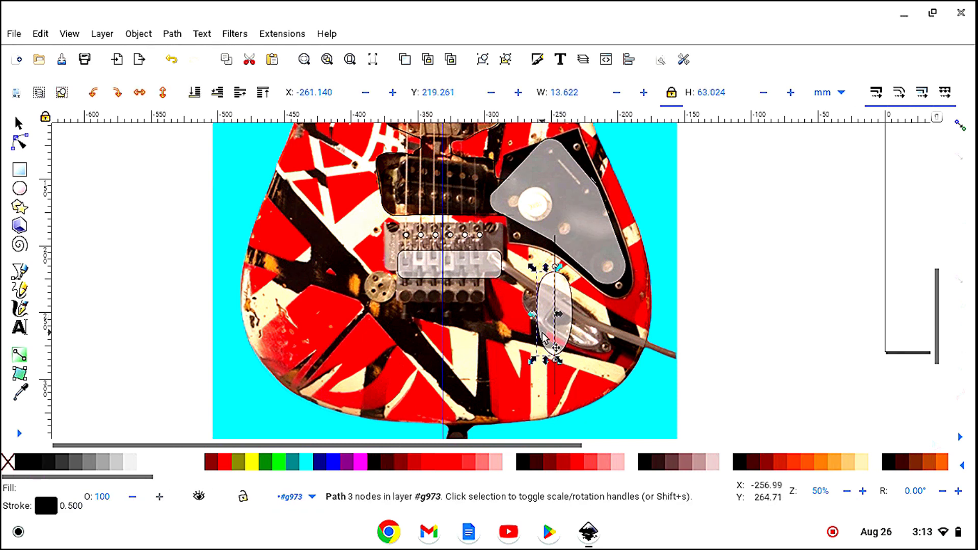
left_click(586, 375)
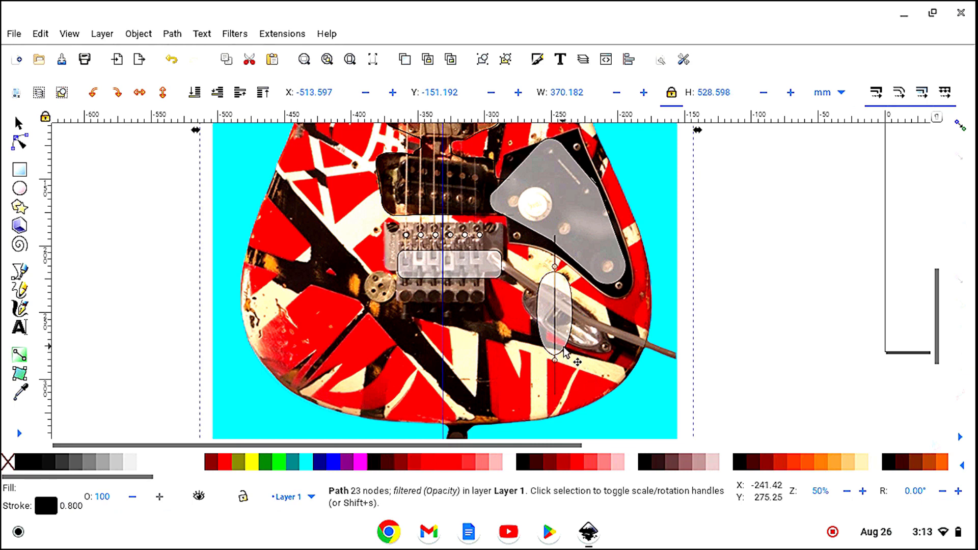
double_click(564, 349)
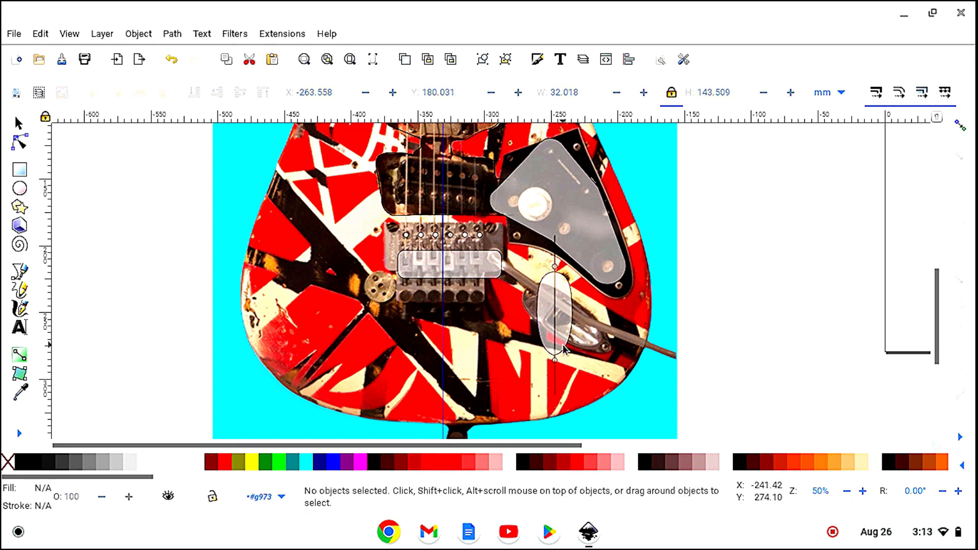
left_click(563, 349)
left_click(575, 382)
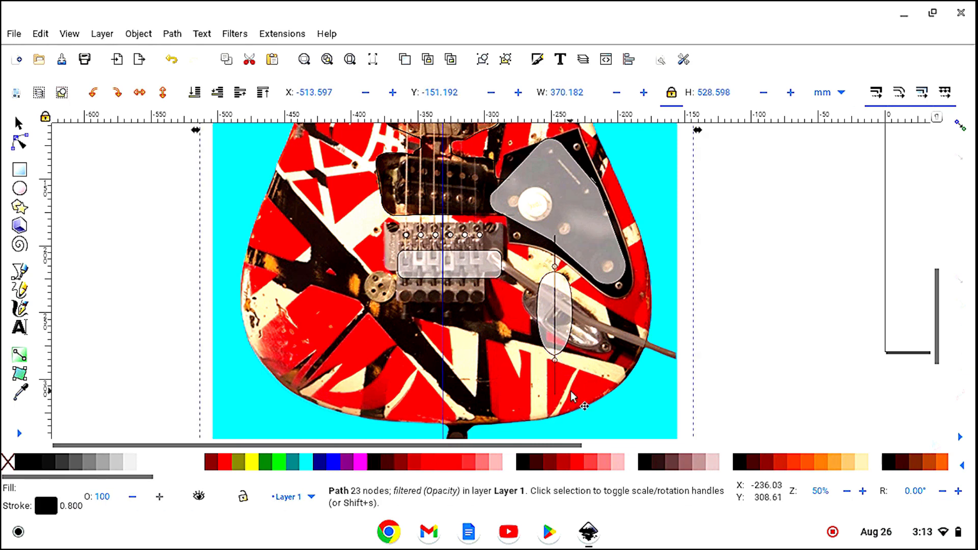
- Select the whole jack cavity group, rotate it diagonally and move it onto the photo's jack plate, to X -305.624 and Y 201.820 mm
left_click(563, 359, "alt")
left_click(563, 359, "alt")
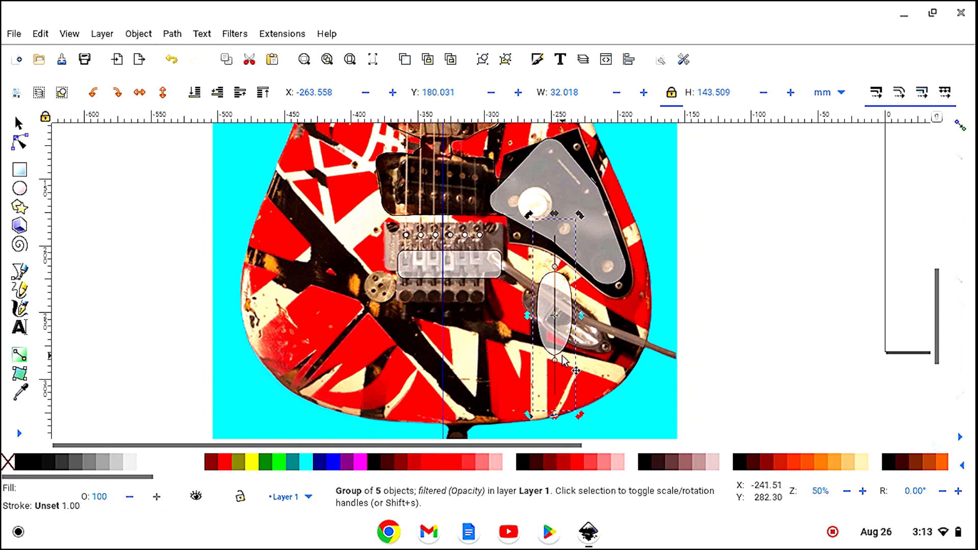
left_click_drag(582, 420, 650, 361)
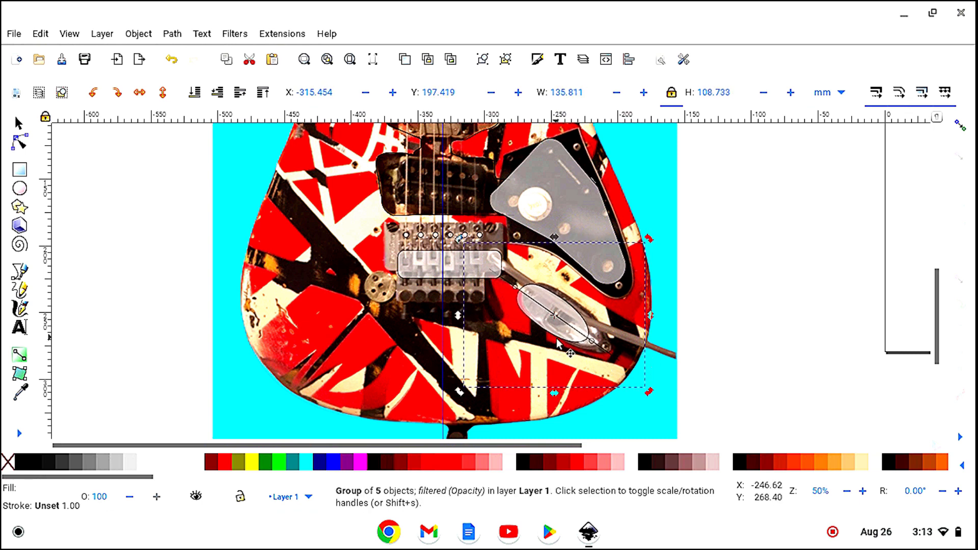
left_click(577, 434)
left_click_drag(560, 339, 573, 343)
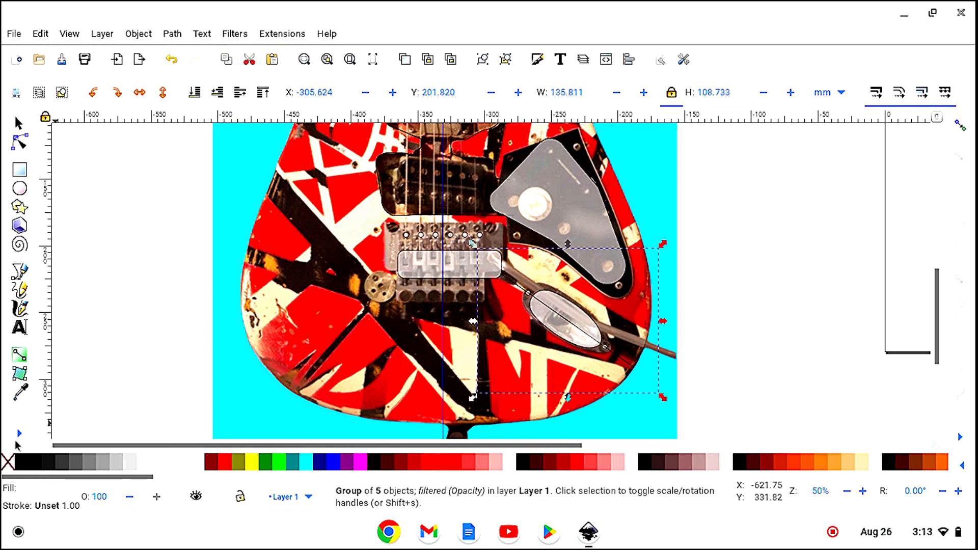
- Fine-tune the jack cavity group's position and rotation over the jack plate's screw holes, to X -304.852 and Y 201.970 mm
left_click(21, 434)
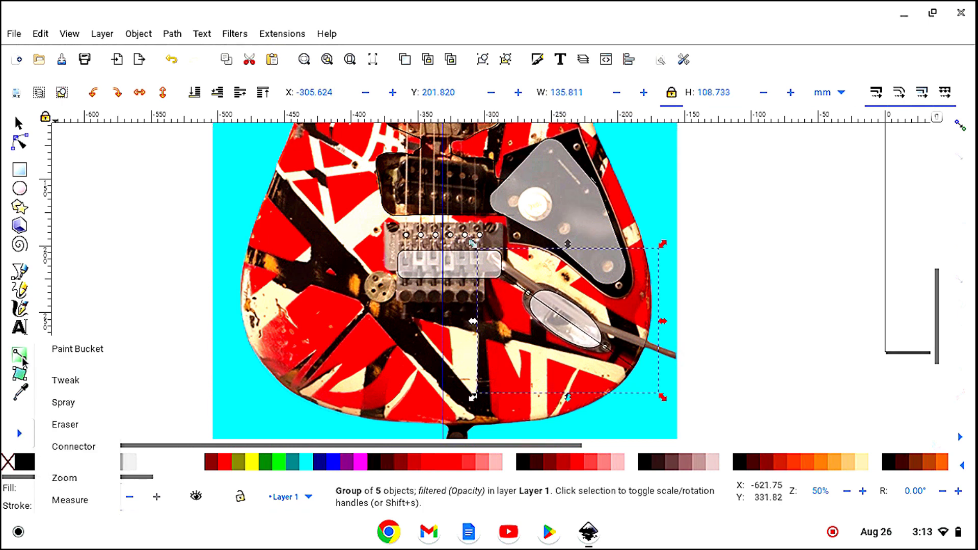
left_click(65, 478)
left_click(15, 95)
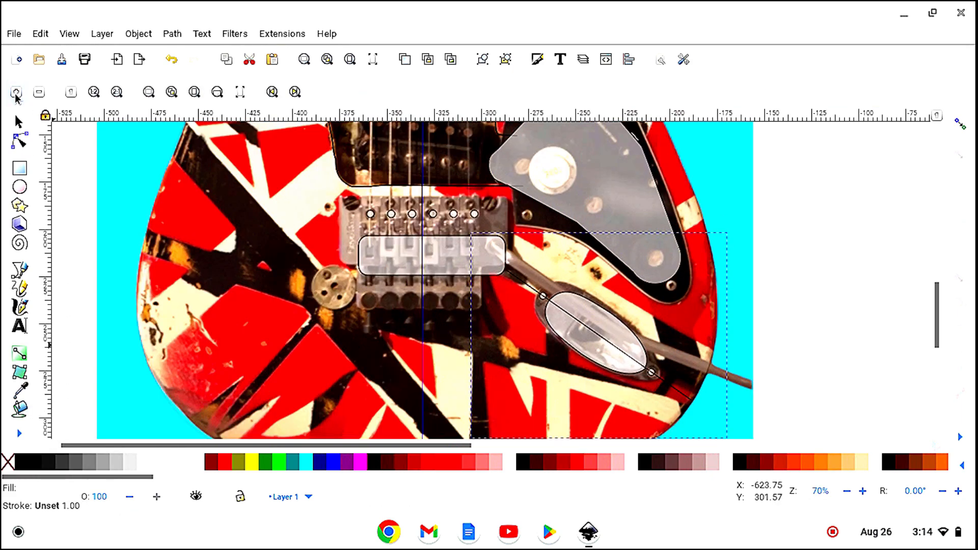
left_click(16, 95)
left_click(19, 122)
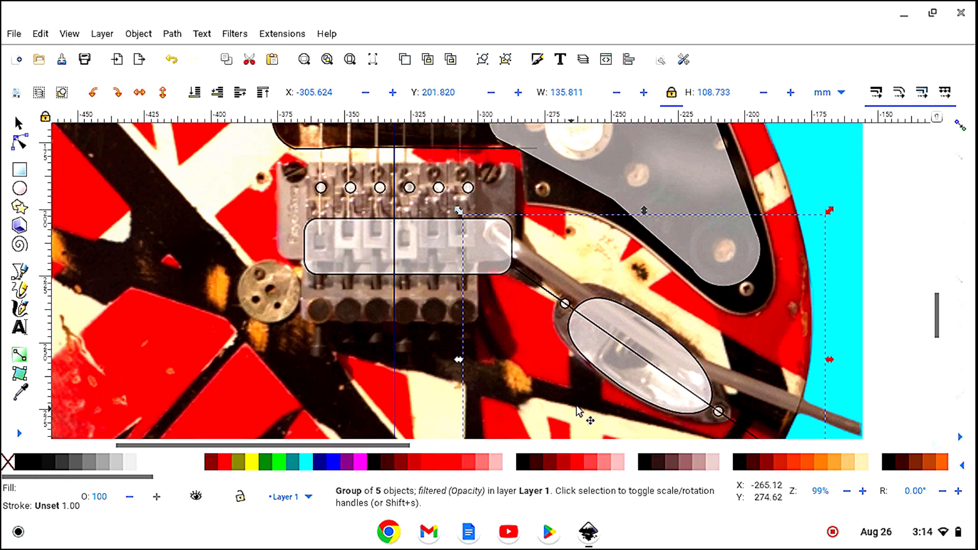
left_click_drag(618, 378, 622, 378)
left_click(622, 378)
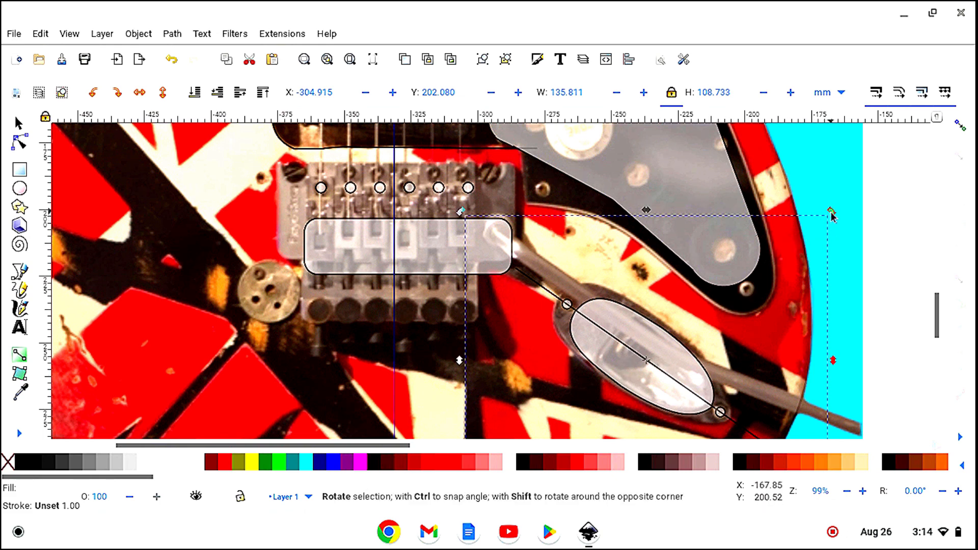
left_click_drag(833, 218, 836, 214)
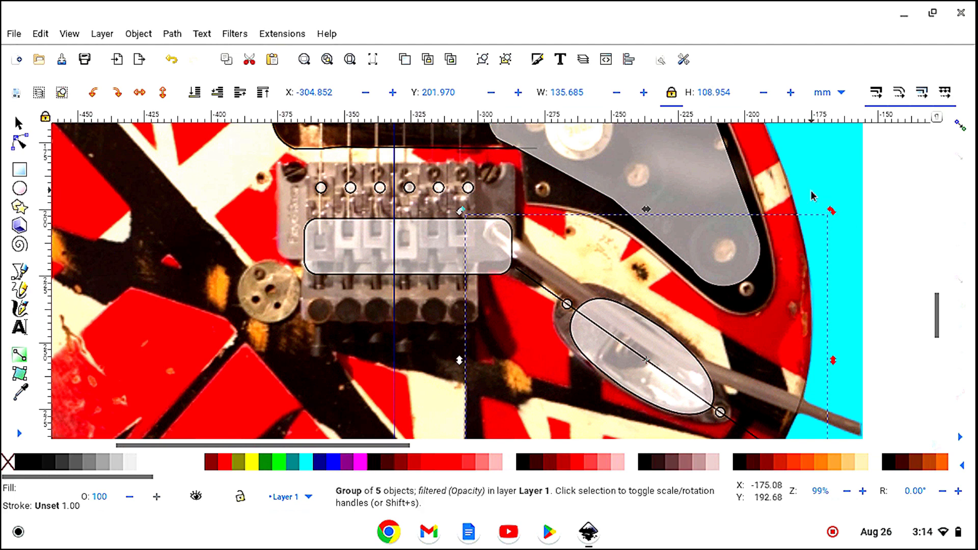
left_click(815, 198)
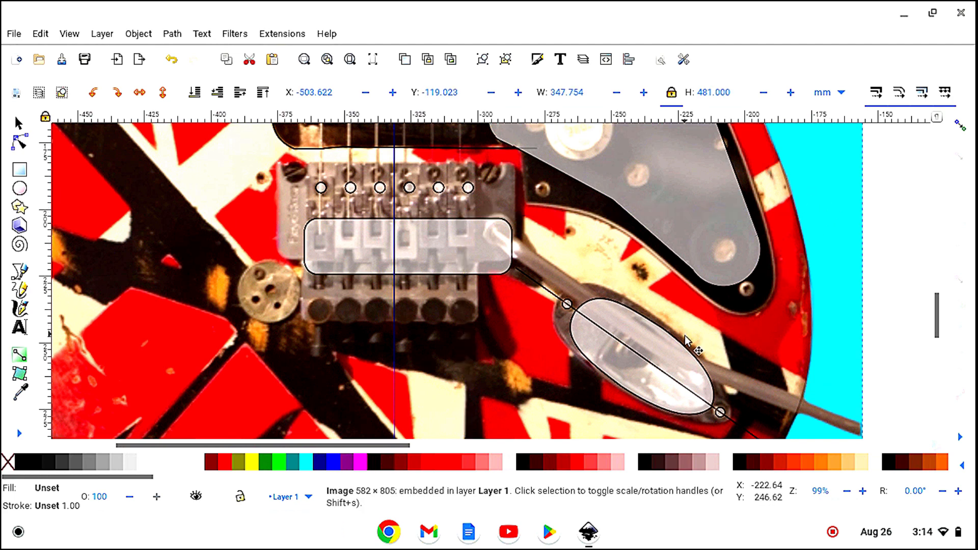
- Remove the opacity filters from the jack cavity, bridge cavity and control cavity groups
left_click(637, 382)
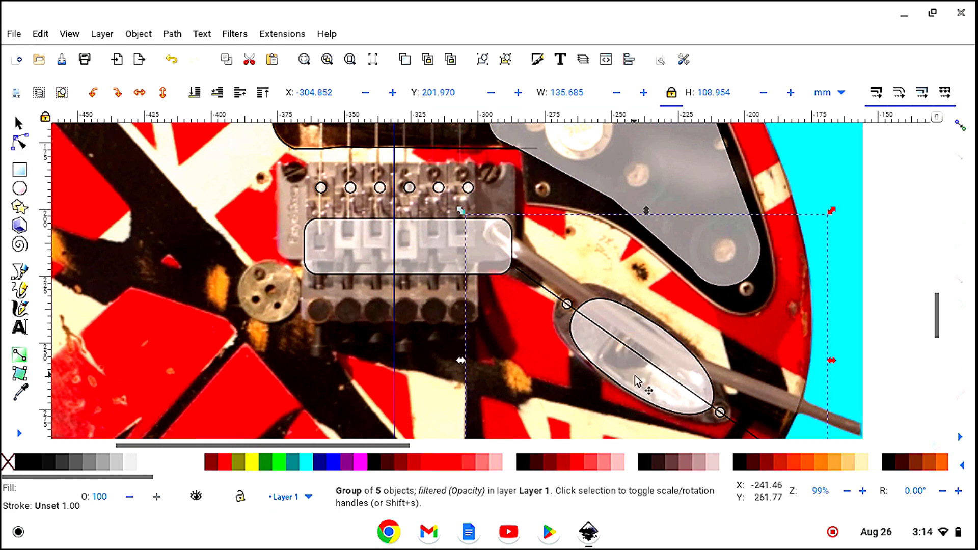
left_click(235, 34)
left_click(282, 487)
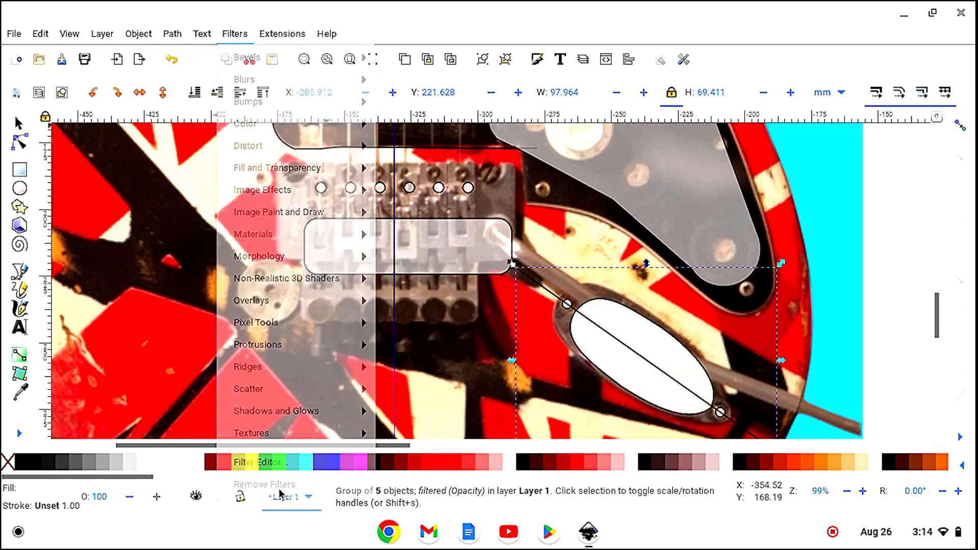
left_click(363, 270)
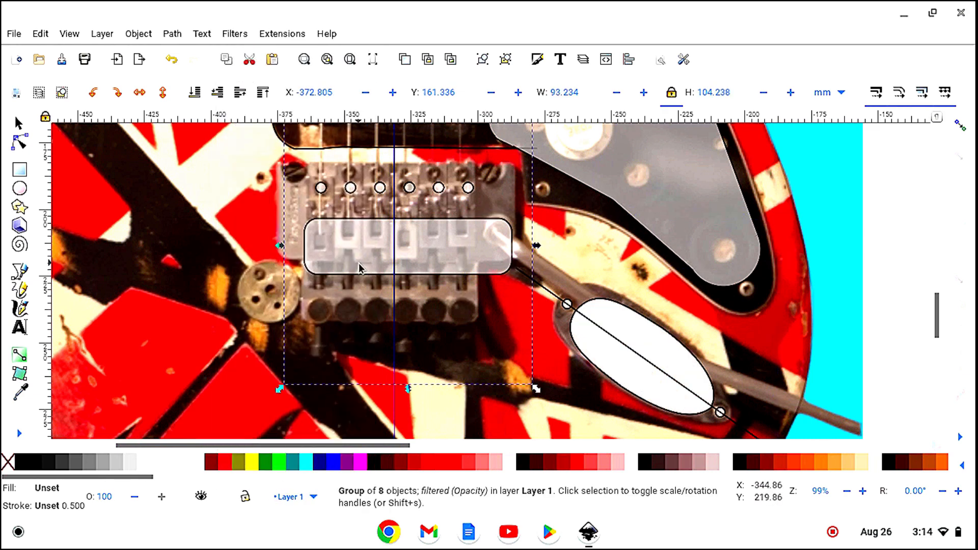
left_click(232, 36)
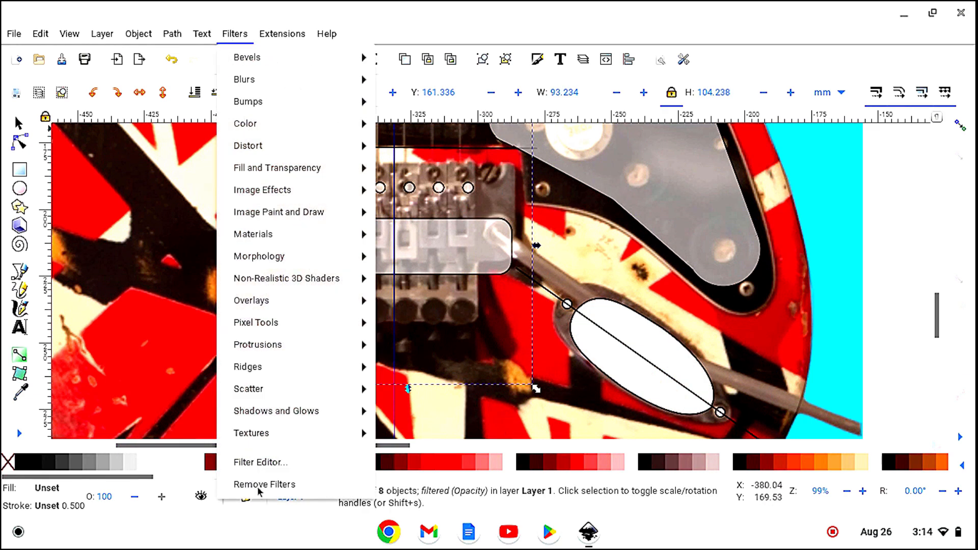
left_click(261, 486)
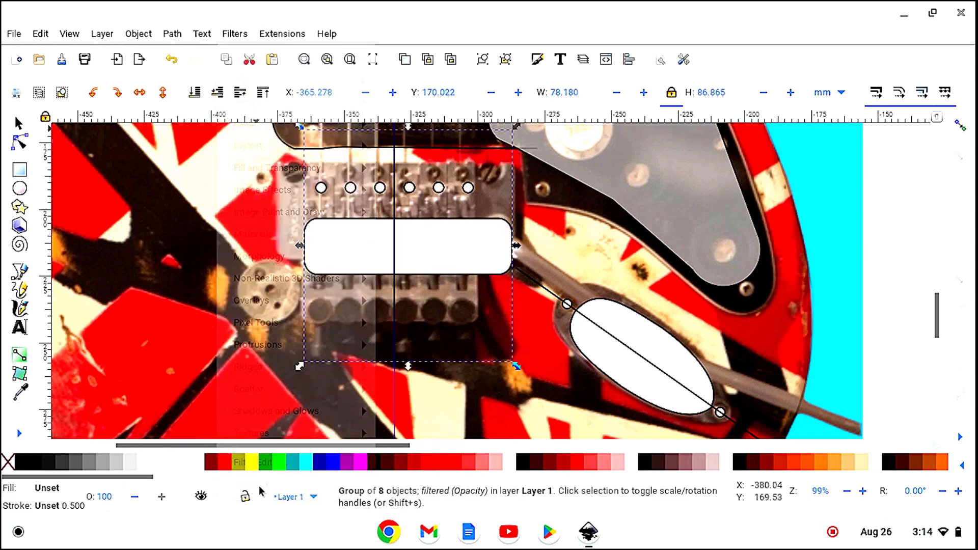
left_click(685, 244)
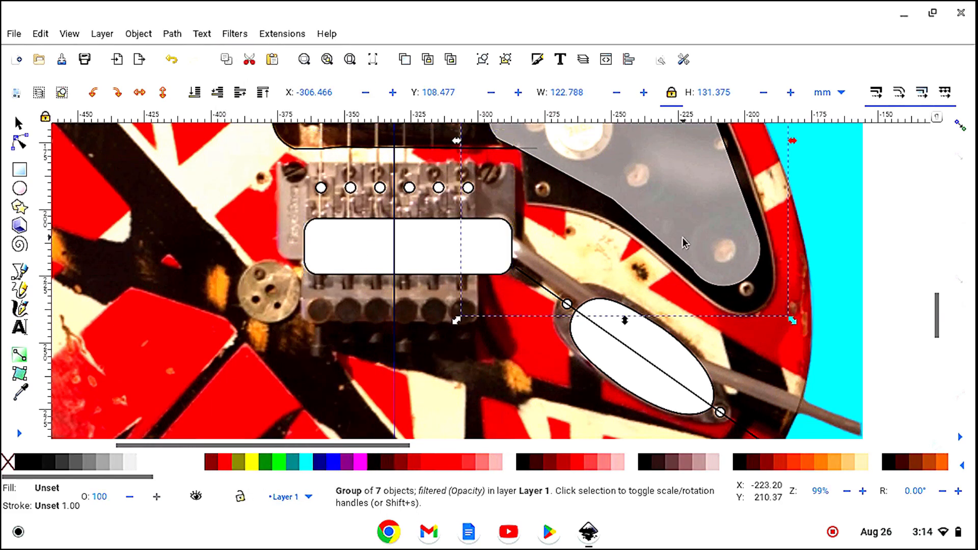
left_click(243, 35)
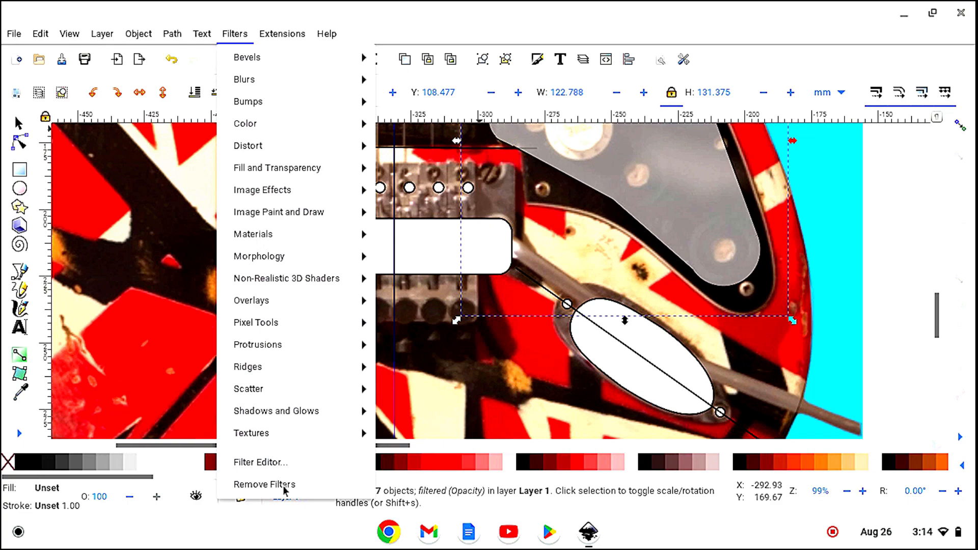
left_click(262, 484)
- Remove the opacity filter from the neck pocket group
scroll(312, 267, "up", 5)
scroll(312, 268, "up", 10)
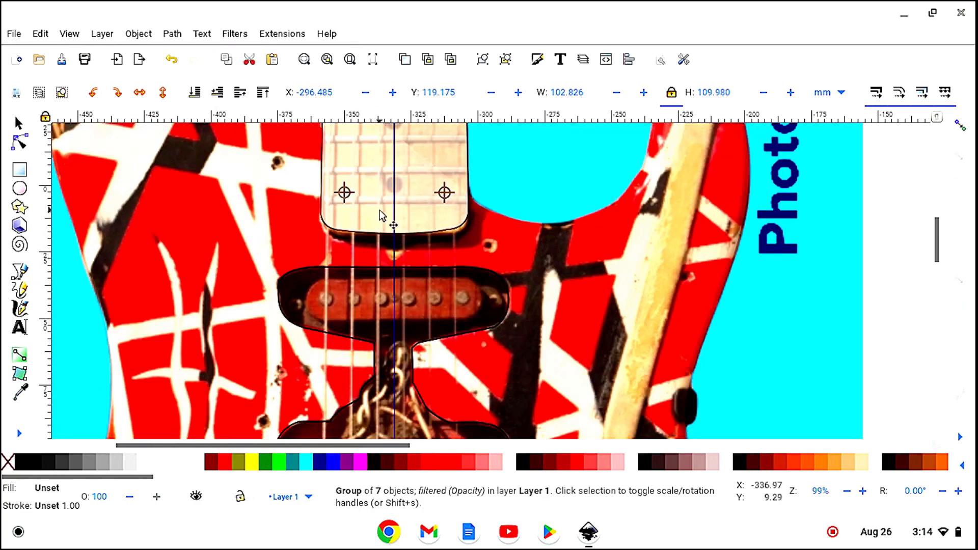
left_click(380, 216)
left_click(240, 34)
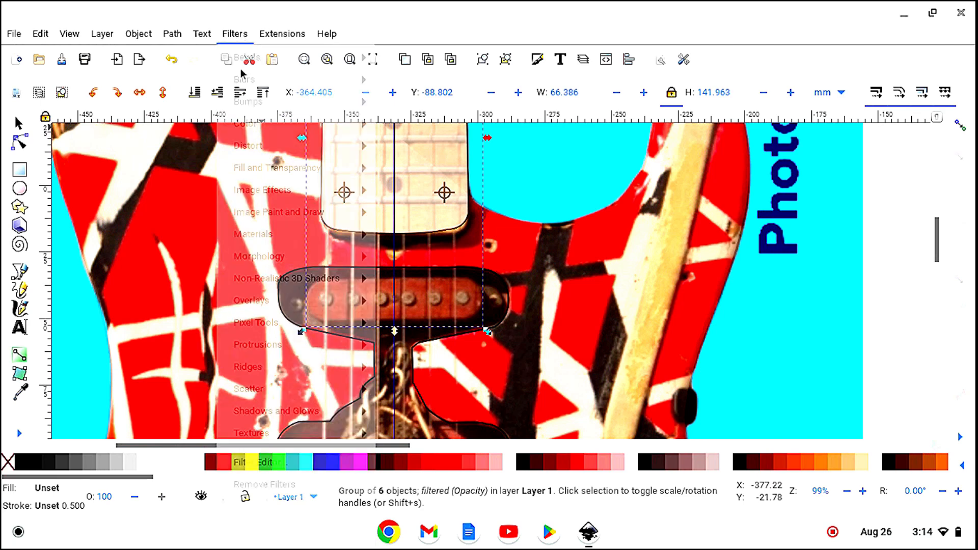
left_click(265, 484)
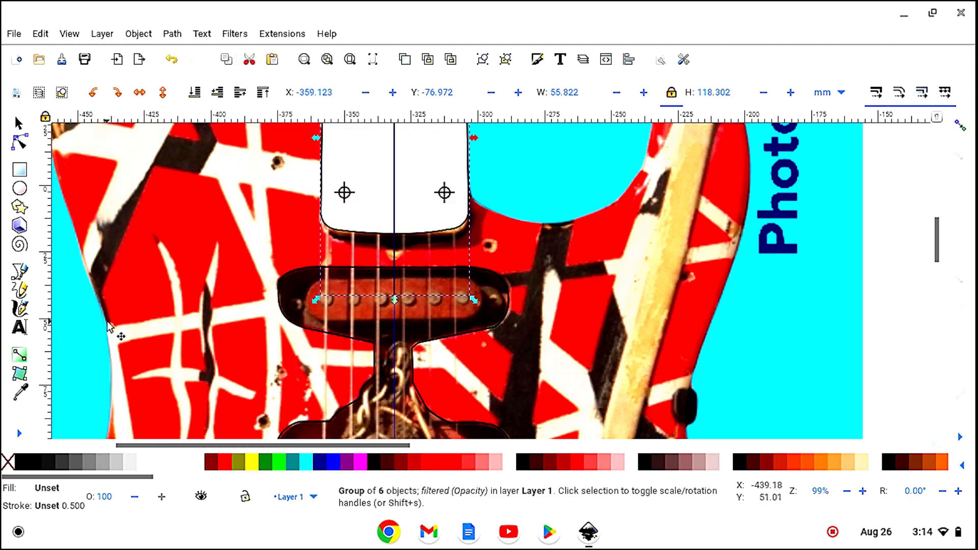
- Try removing the opacity filter from the guitar body outline, then undo it
left_click(20, 433)
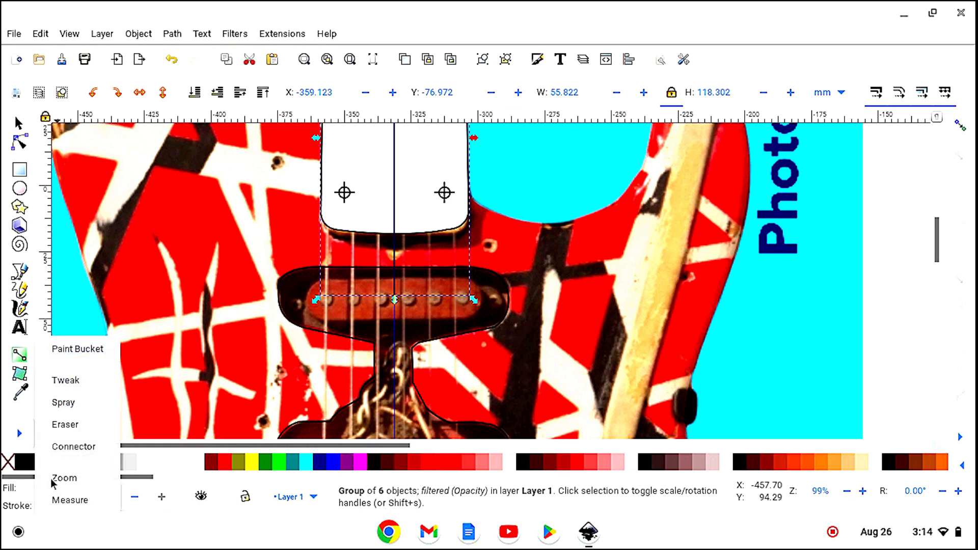
left_click(52, 478)
left_click(39, 93)
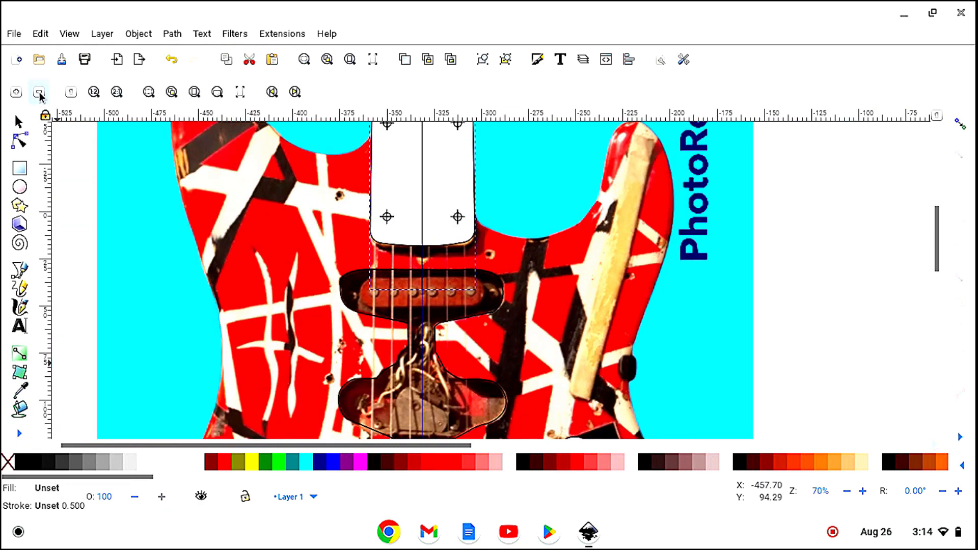
left_click(39, 92)
left_click(39, 92)
left_click(20, 143)
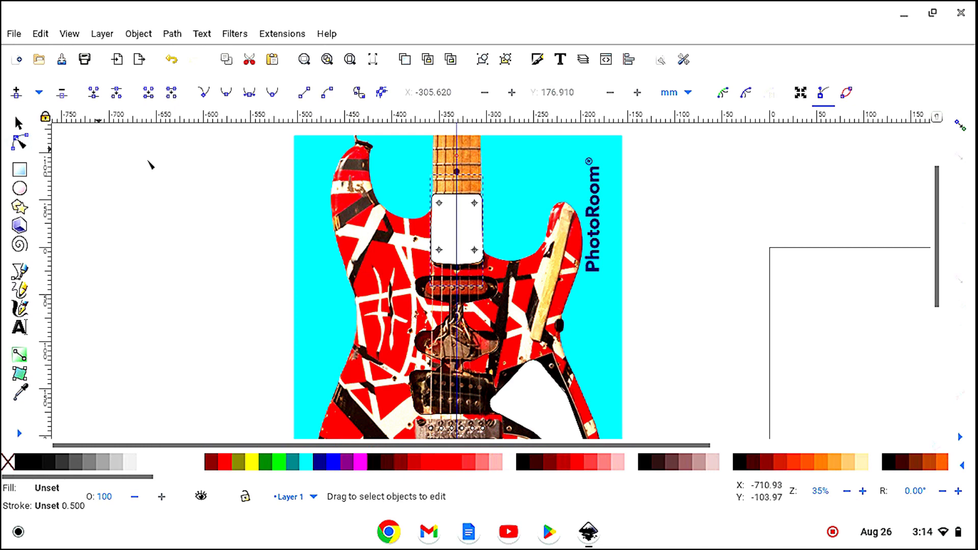
left_click(332, 208)
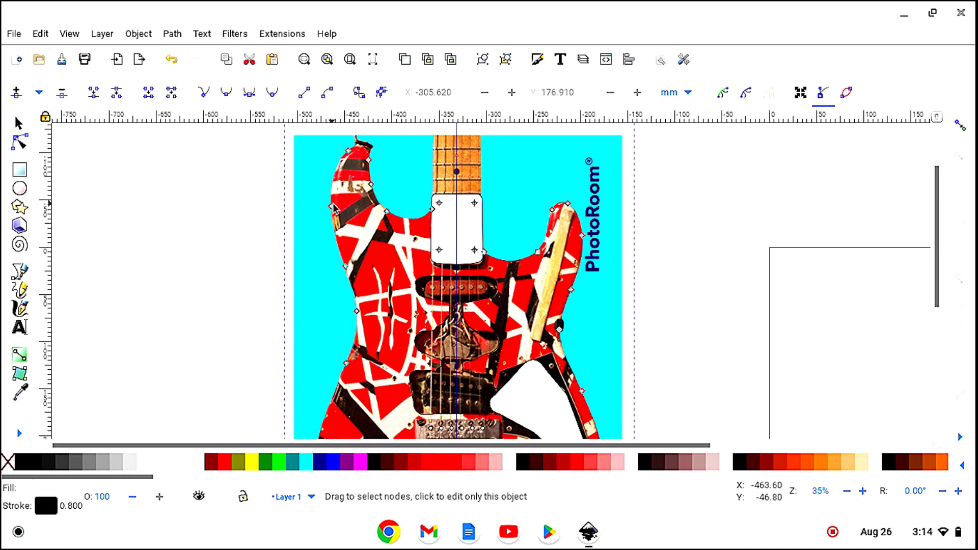
key("s")
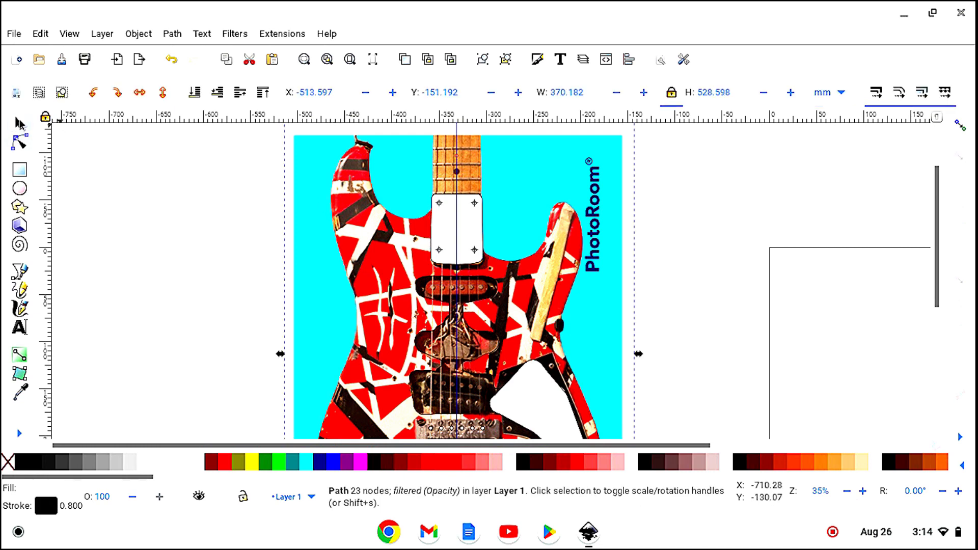
left_click(236, 37)
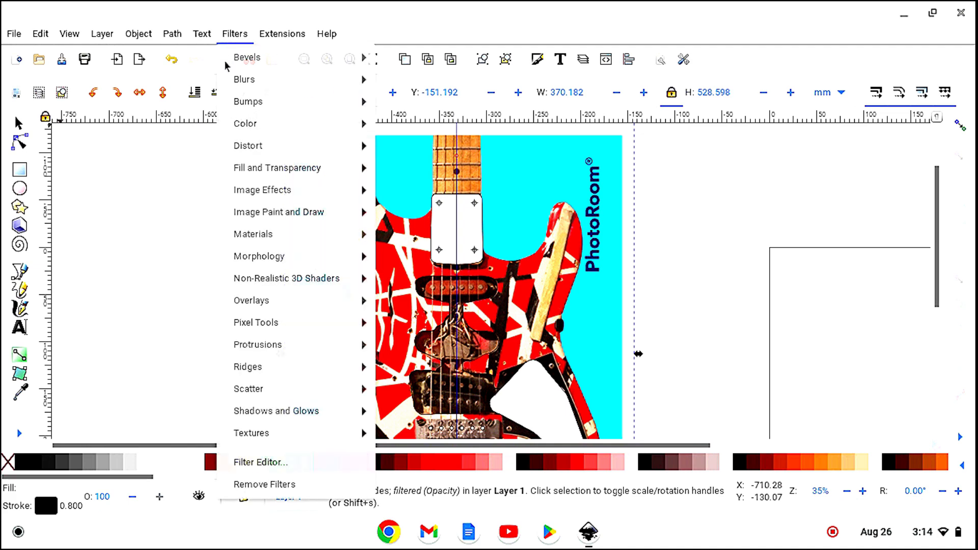
left_click(280, 489)
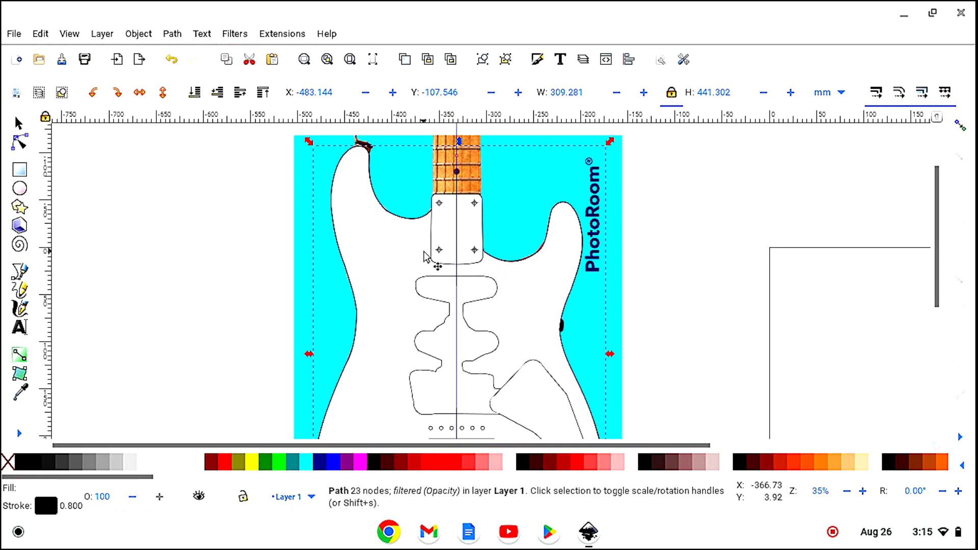
left_click(172, 60)
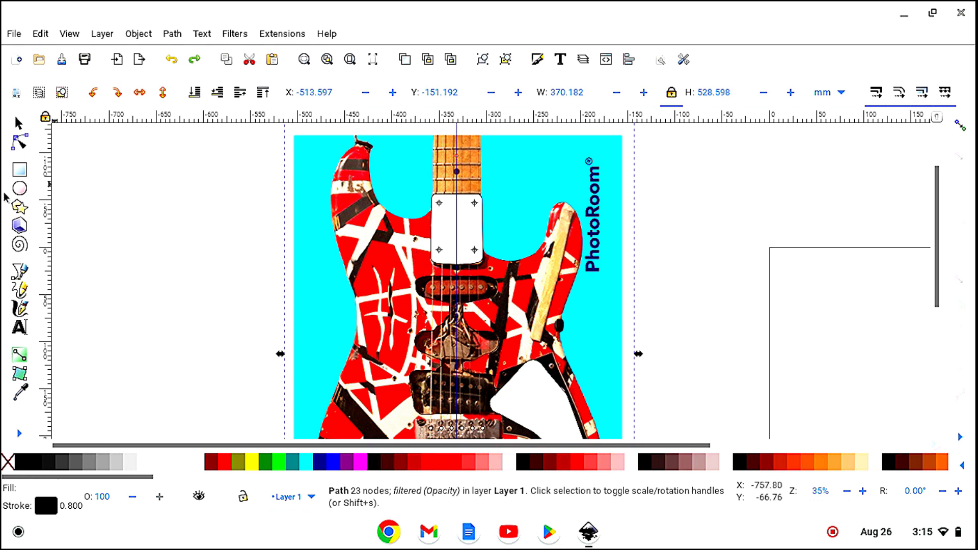
- Draw an ellipse on the empty canvas beside the photo, set it to 60 by 60 mm and lock its proportions
left_click(20, 188)
left_click_drag(214, 233, 277, 303)
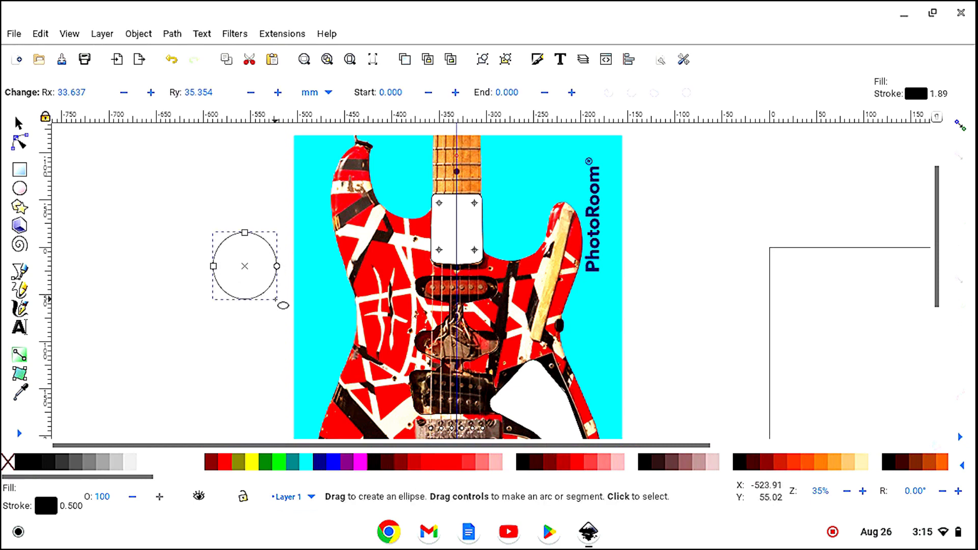
left_click(19, 124)
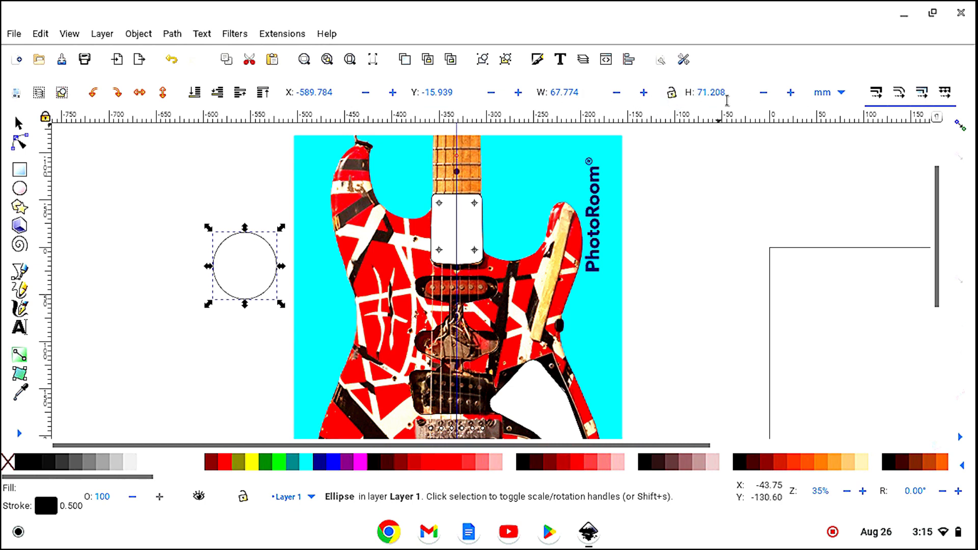
left_click(581, 92)
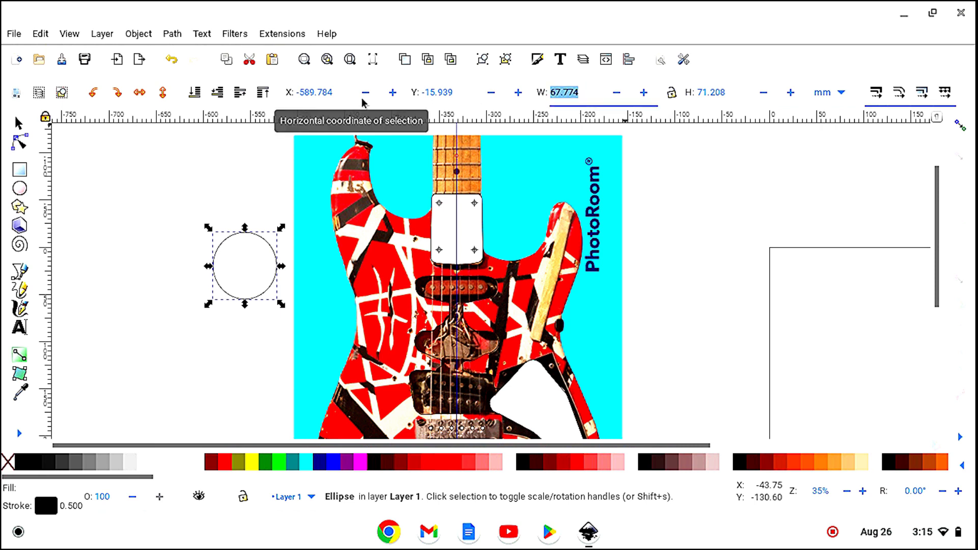
type("60")
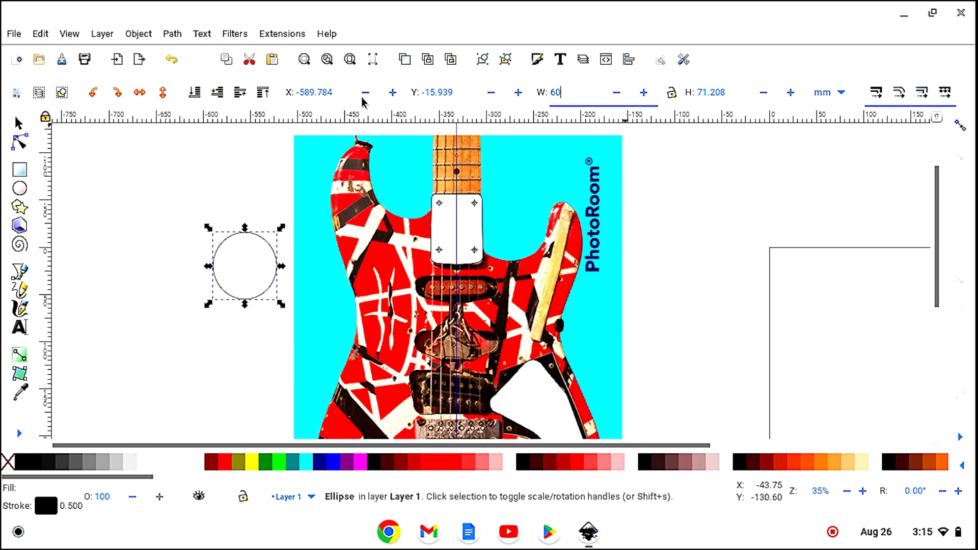
key("Tab")
type("60")
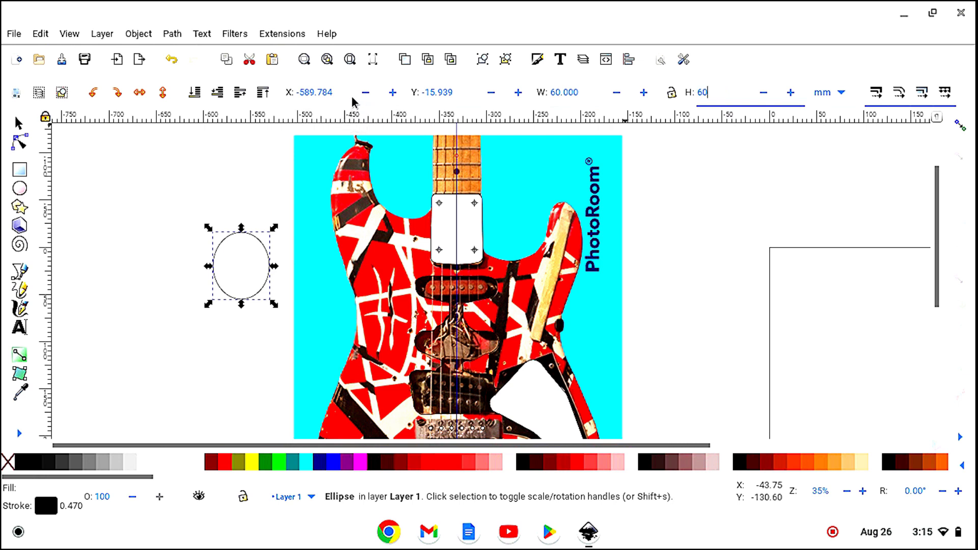
key("Return")
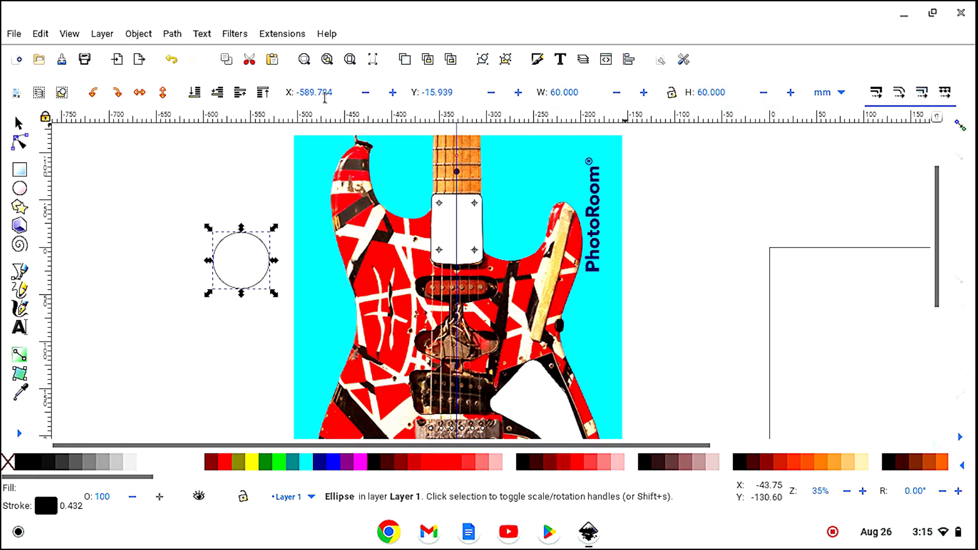
left_click(671, 93)
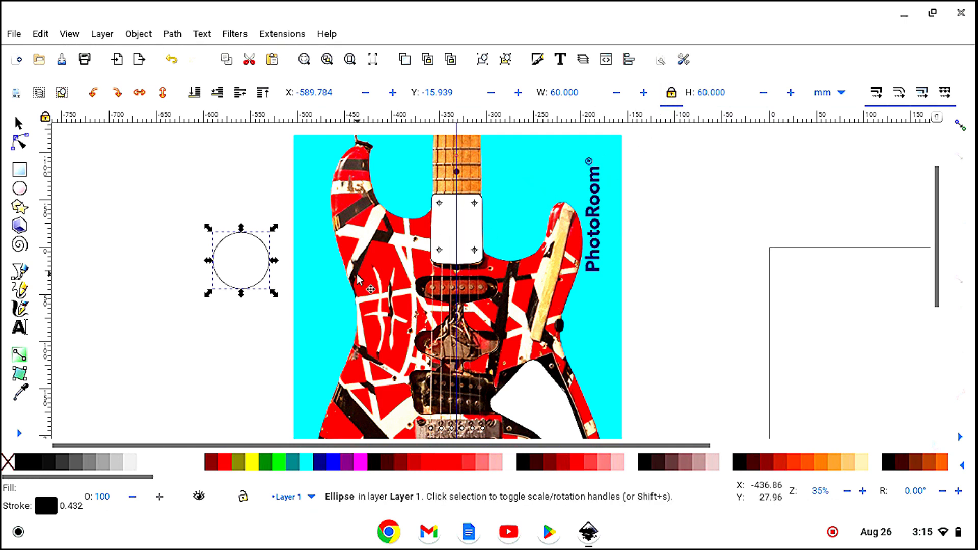
- Scale the circle down to about 3.4 mm and place it on the white stripe beside the neck pocket, near the photo's screw hole
left_click_drag(275, 290, 414, 249)
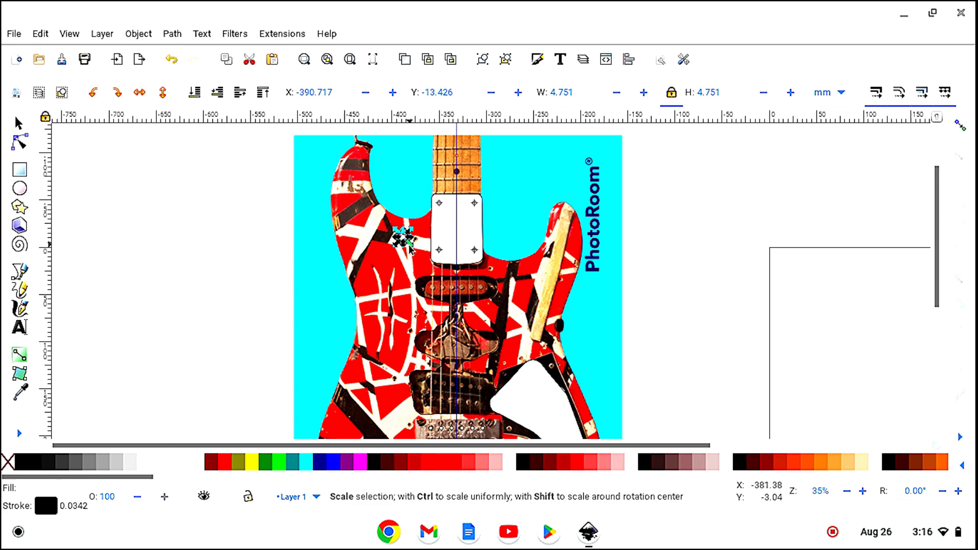
left_click(19, 434)
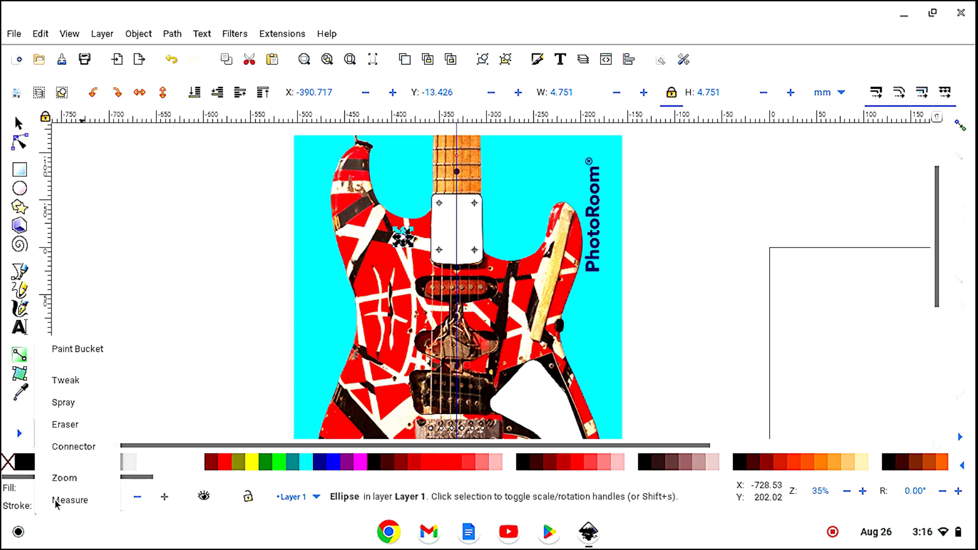
left_click(61, 481)
left_click(15, 92)
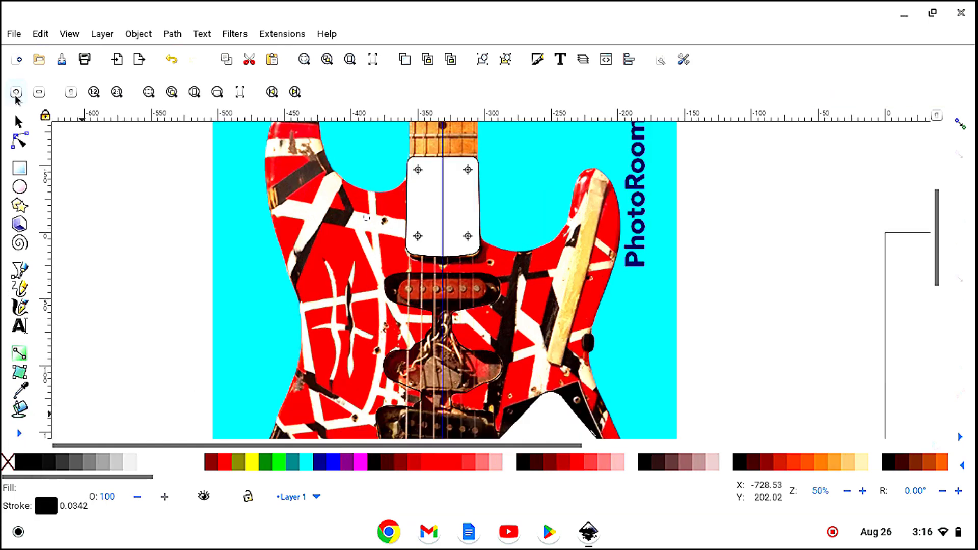
left_click(15, 92)
left_click(16, 92)
key("s")
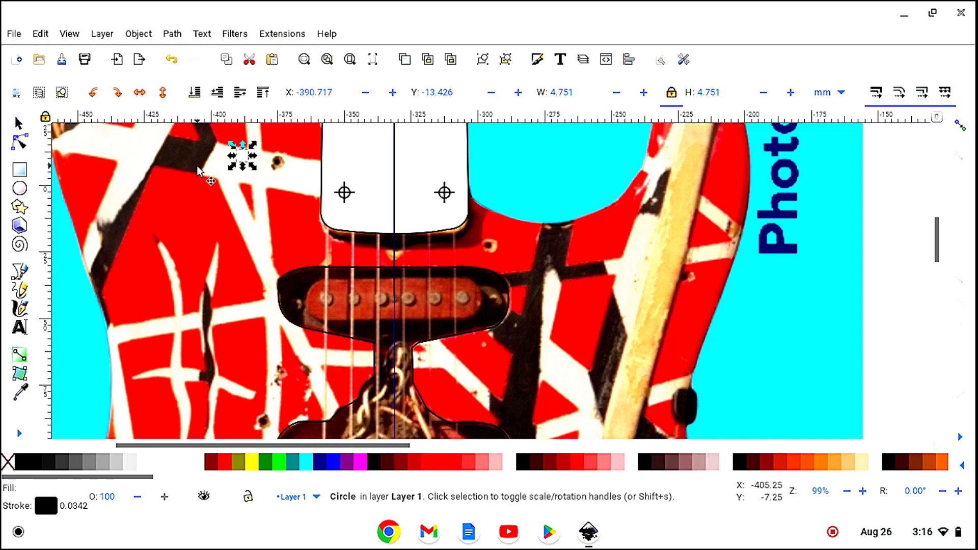
mouse_move(246, 165)
left_mouse_down()
mouse_move(282, 173)
mouse_move(362, 243)
mouse_move(493, 259)
mouse_move(334, 253)
mouse_move(261, 199)
mouse_move(247, 167)
mouse_move(288, 149)
mouse_move(336, 193)
mouse_move(493, 249)
mouse_move(260, 198)
mouse_move(248, 178)
left_mouse_up()
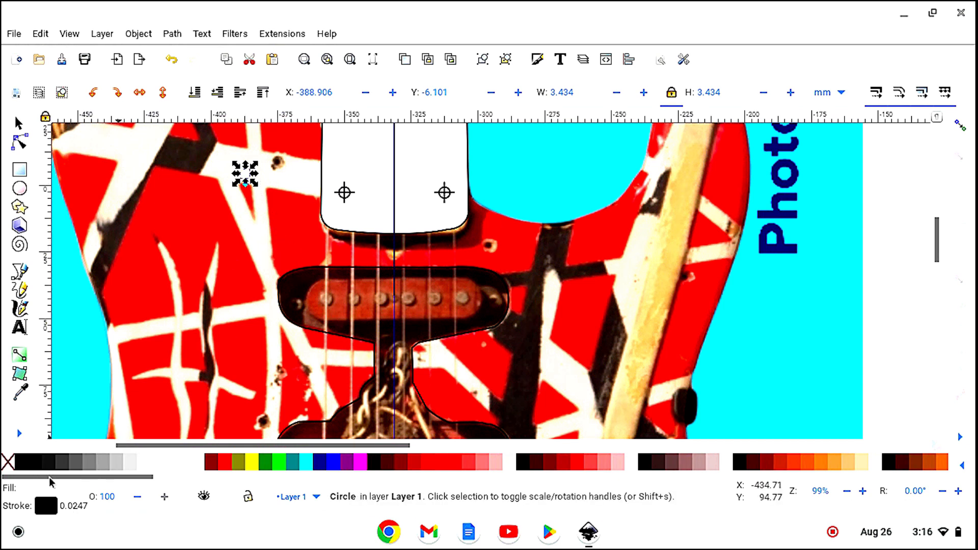
- Examine the guitar photo from the upper horns to the jack plate for the screw holes around the cavities
left_click(20, 434)
left_click(66, 477)
left_click(40, 92)
left_click(40, 92)
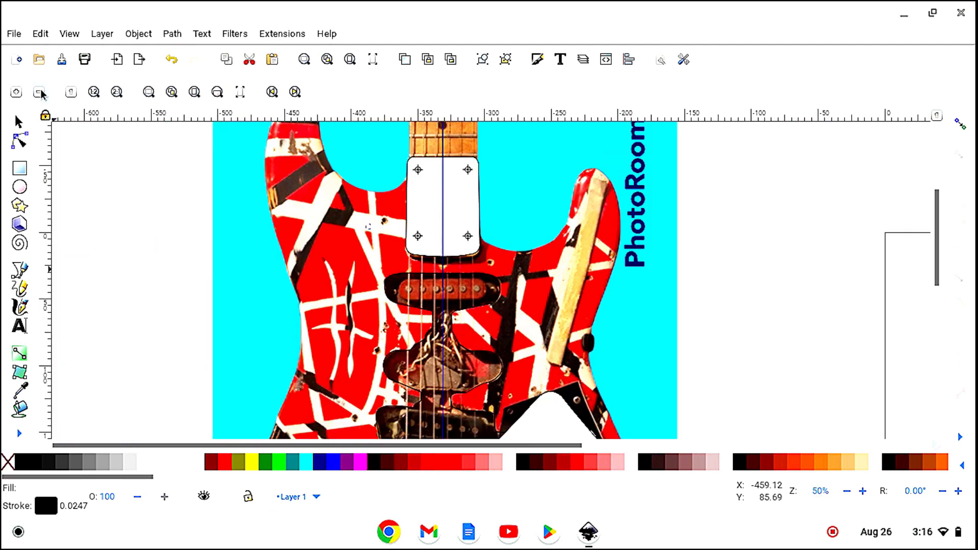
key("s")
scroll(157, 290, "up", 2)
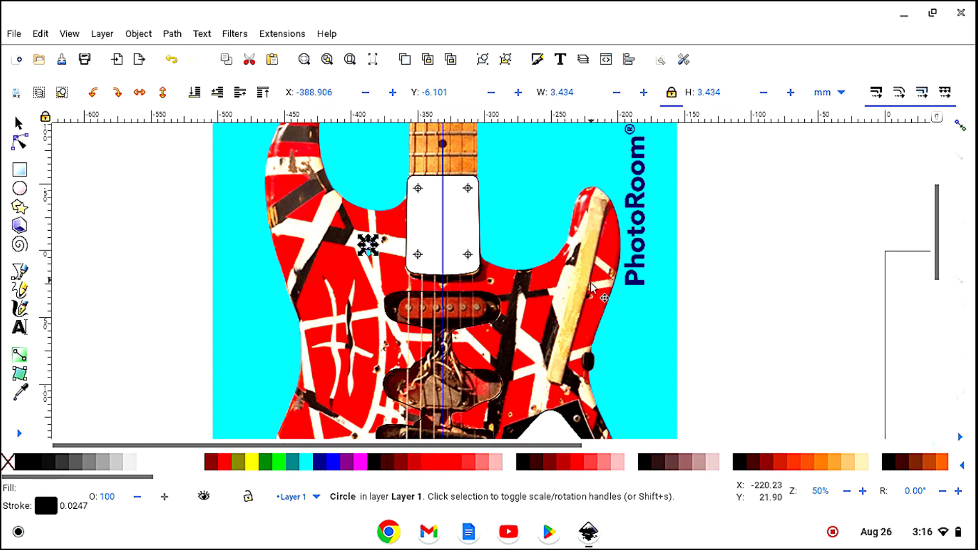
scroll(590, 305, "down", 6)
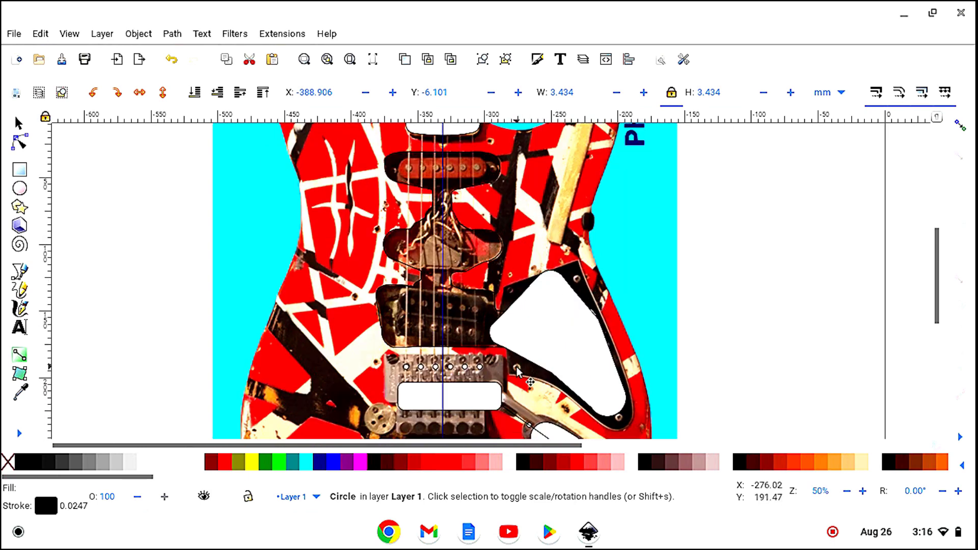
scroll(620, 421, "down", 5)
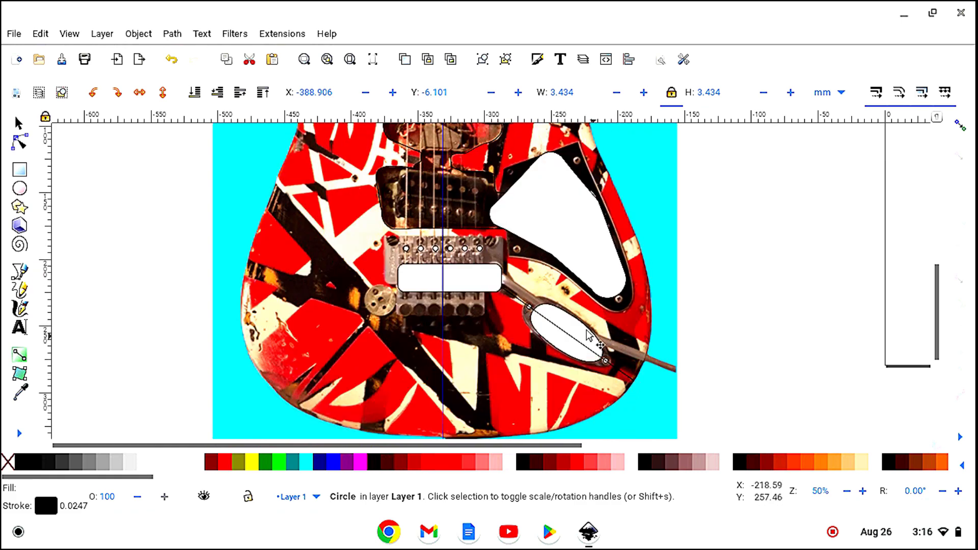
scroll(350, 290, "up", 5)
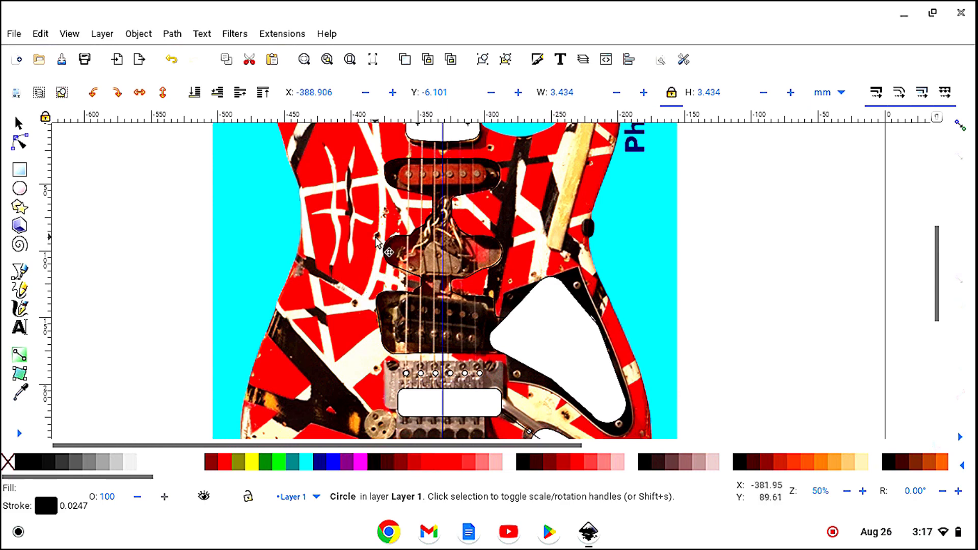
scroll(380, 249, "up", 2)
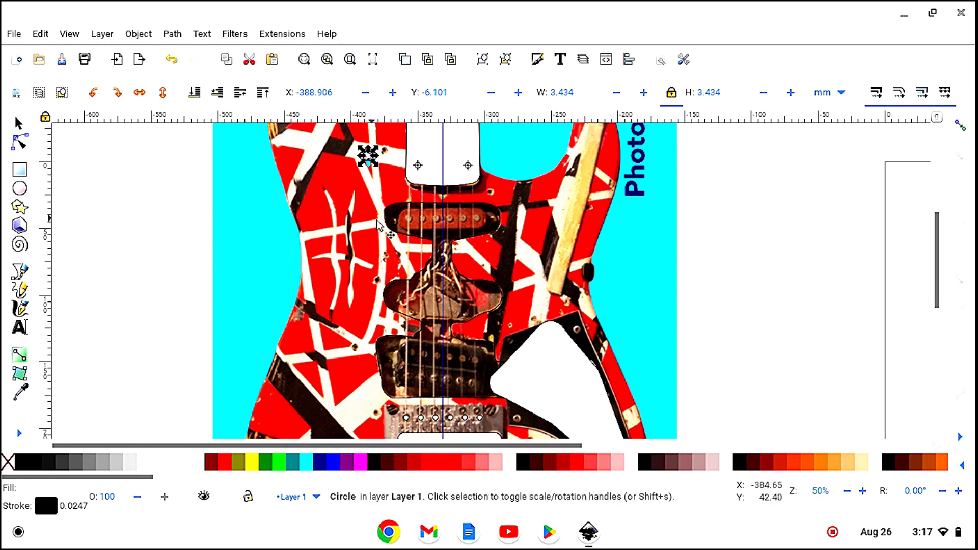
- Place copies of the 3.4 mm circle on the photo's holes beside and below the neck pocket, on the right horn and beside the pale stripe
left_click_drag(368, 155, 386, 169)
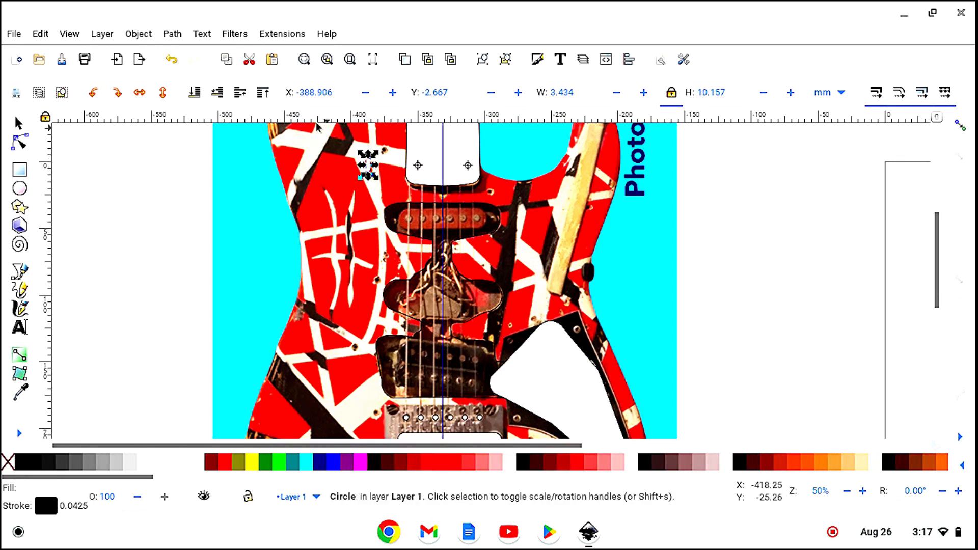
left_click(171, 60)
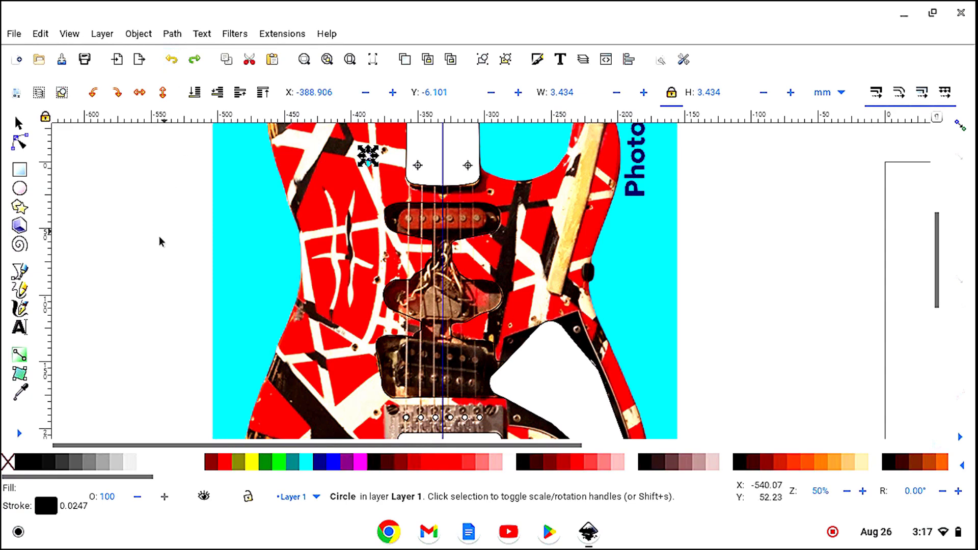
left_click(19, 433)
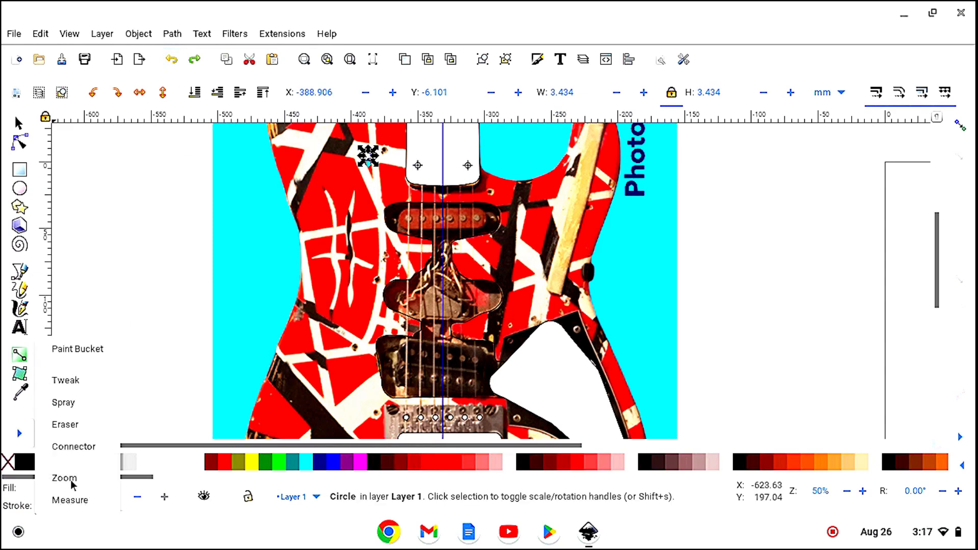
left_click(66, 479)
left_click(15, 92)
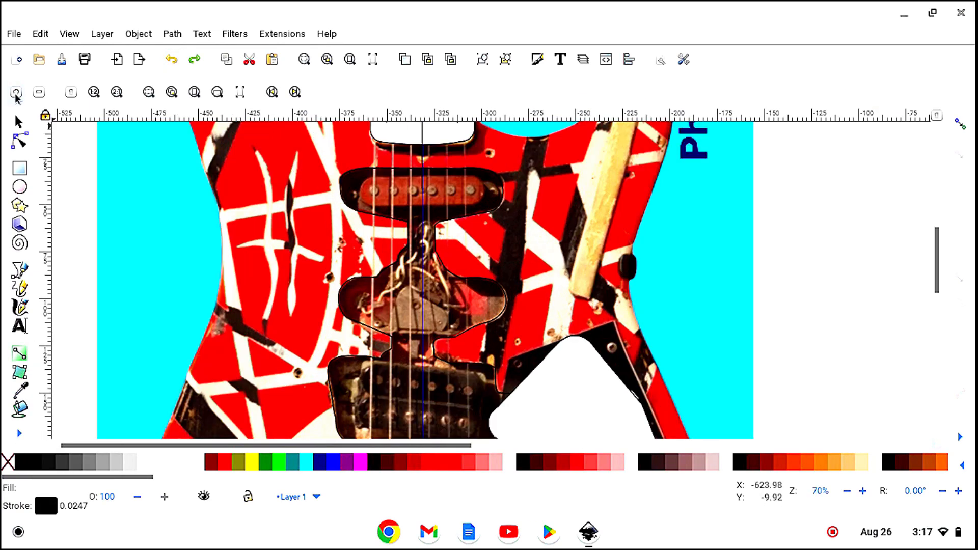
left_click(16, 92)
left_click(19, 123)
scroll(185, 238, "up", 5)
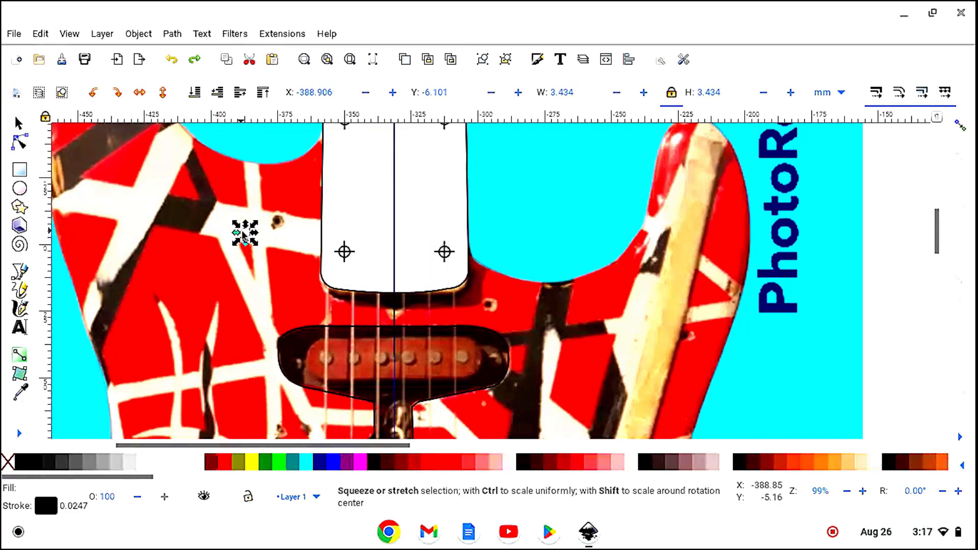
left_click_drag(245, 233, 491, 312)
left_click_drag(248, 237, 701, 177)
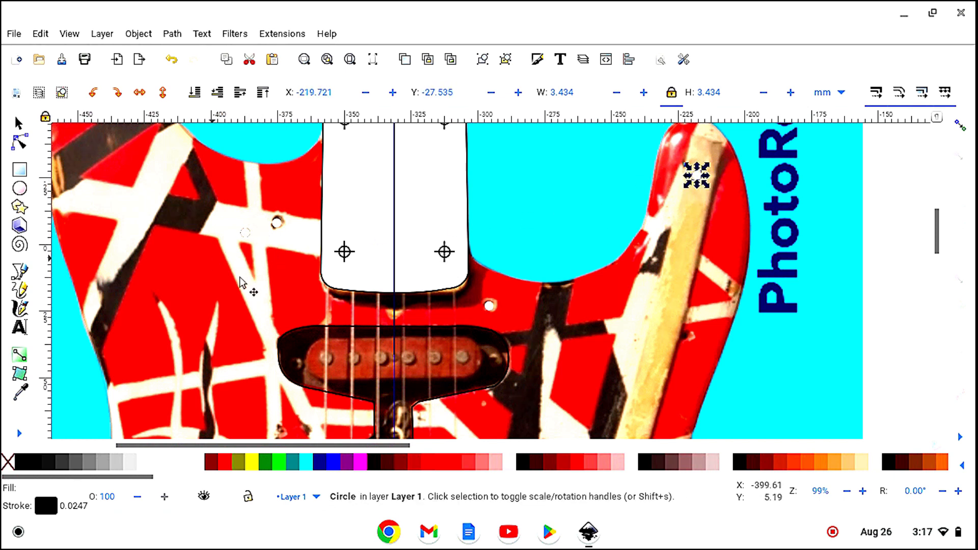
left_click_drag(245, 237, 688, 343)
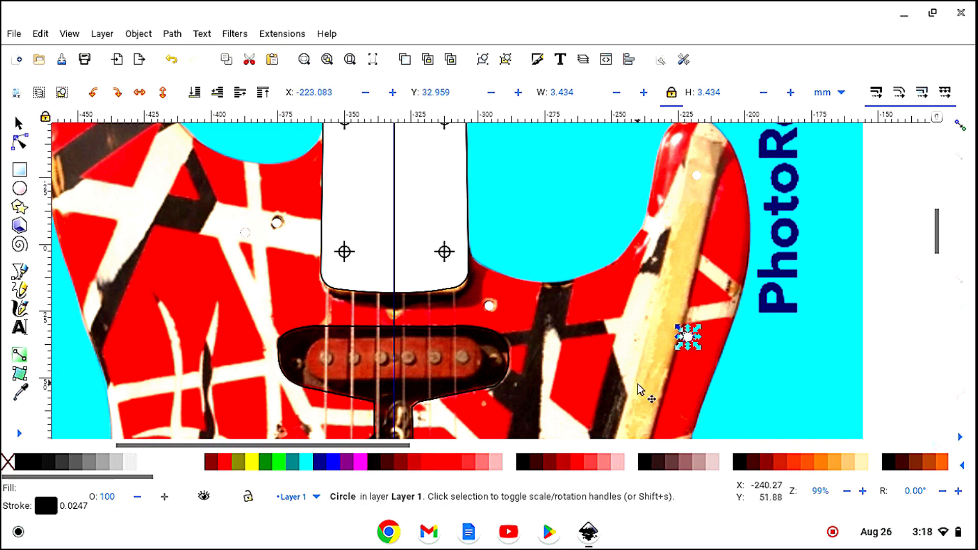
- Place another copy of the small circle on the hole at the left of the middle pickup cavity
scroll(634, 376, "down", 3)
scroll(634, 371, "down", 4)
scroll(634, 365, "up", 3)
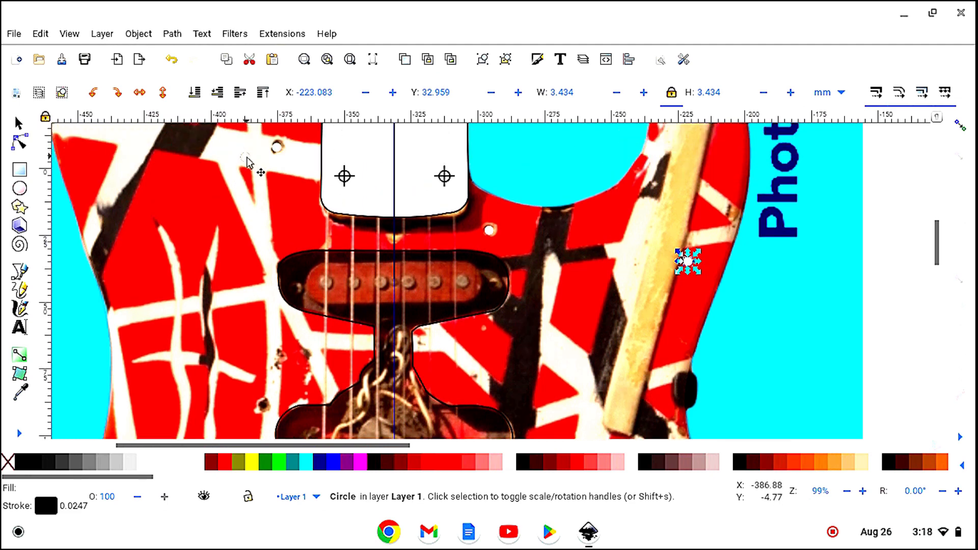
left_click_drag(250, 158, 268, 411)
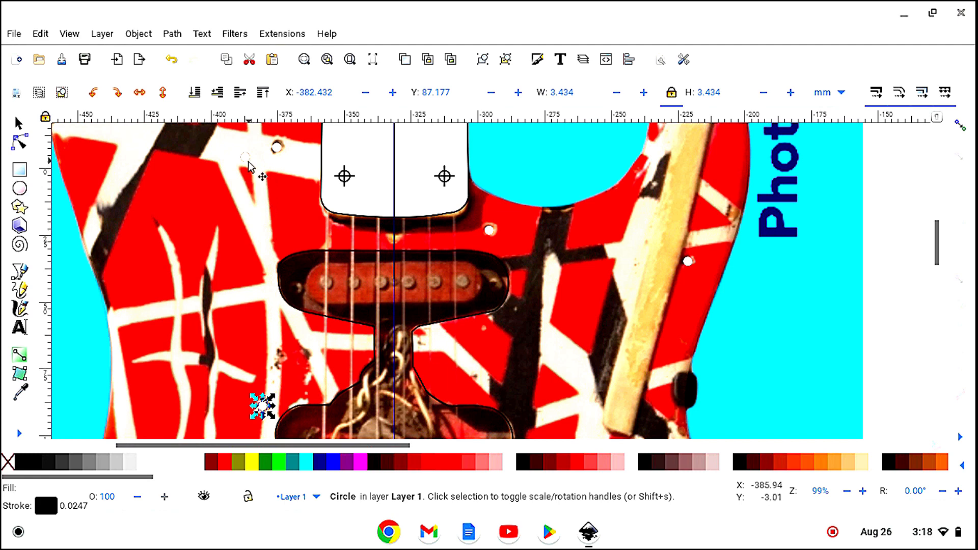
- Mark the four screw holes around the black control plate with copies of the small circle: two upper corners, lower tip and beside the bridge
left_click_drag(247, 161, 534, 347)
scroll(275, 241, "up", 8)
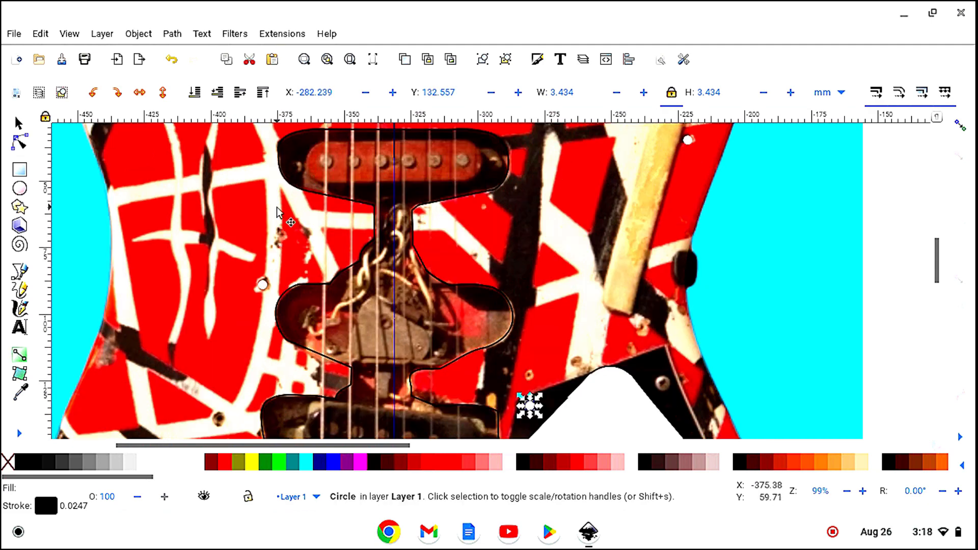
left_click_drag(245, 161, 664, 350)
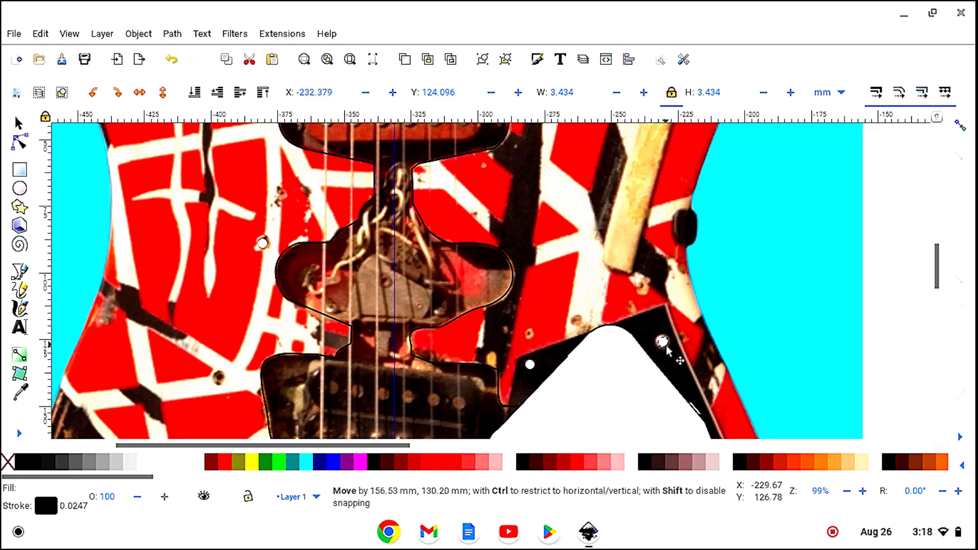
left_click_drag(664, 347, 664, 347)
scroll(661, 356, "up", 6)
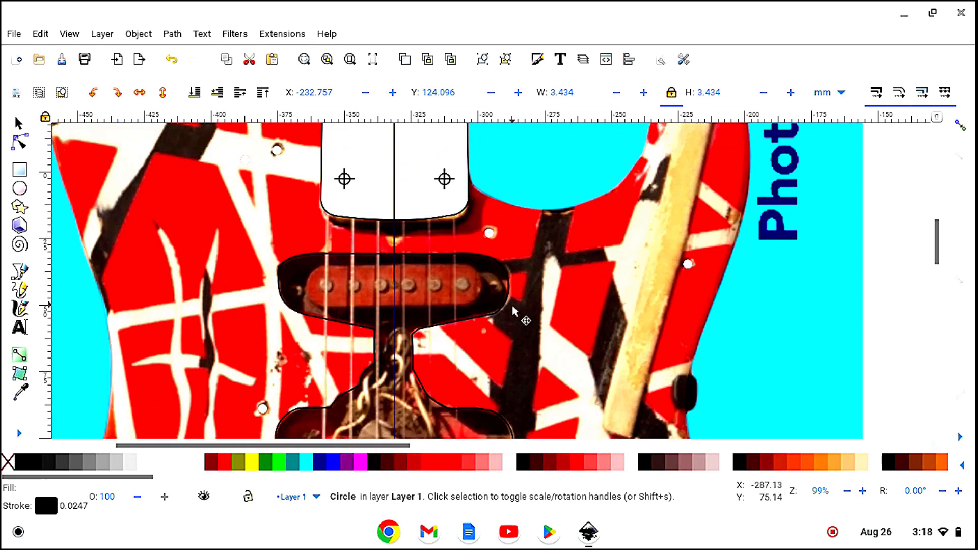
left_click_drag(248, 167, 751, 279)
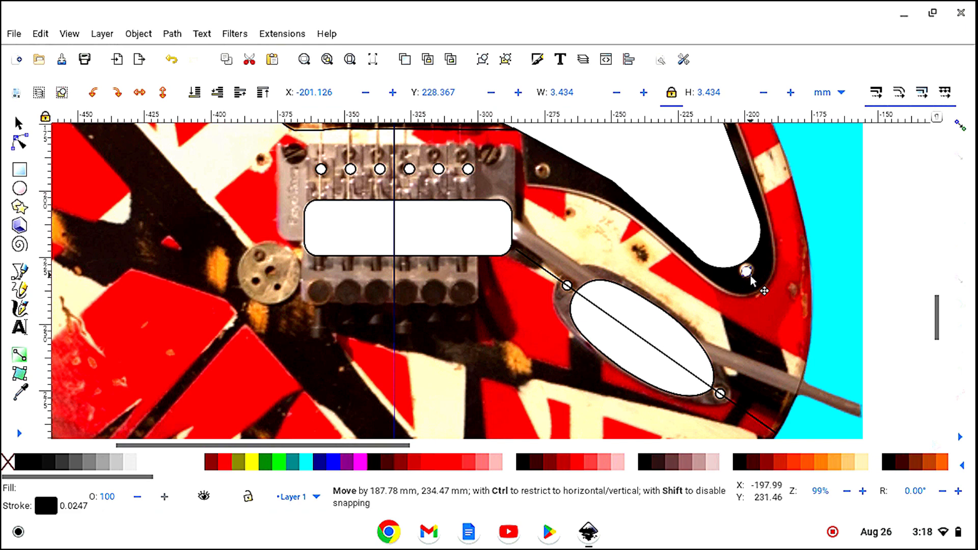
left_click_drag(751, 279, 751, 279)
scroll(186, 182, "up", 10)
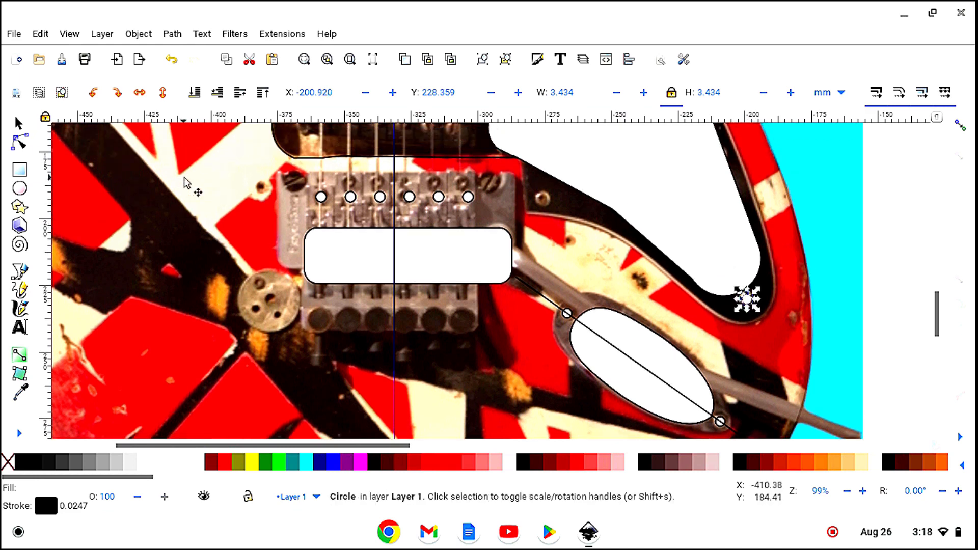
scroll(193, 180, "up", 8)
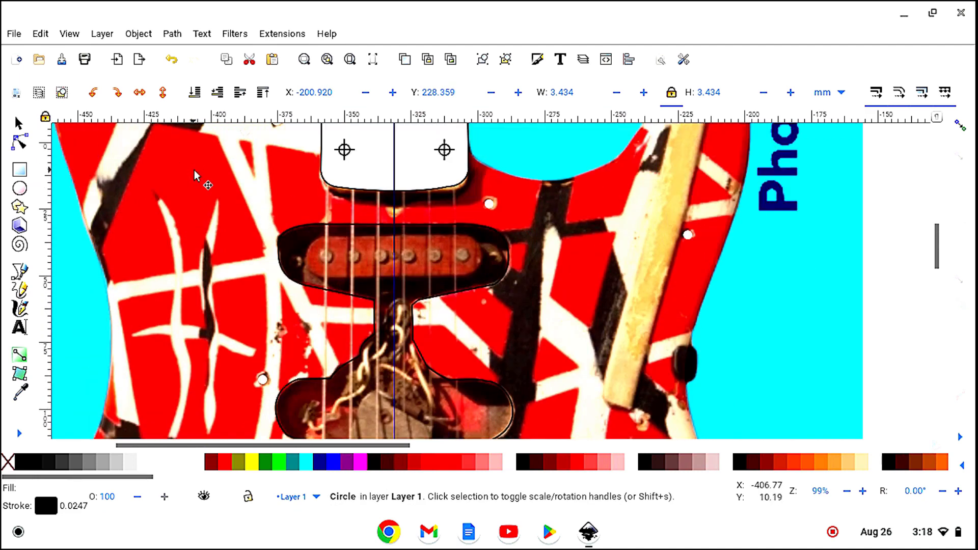
left_click_drag(247, 149, 543, 294)
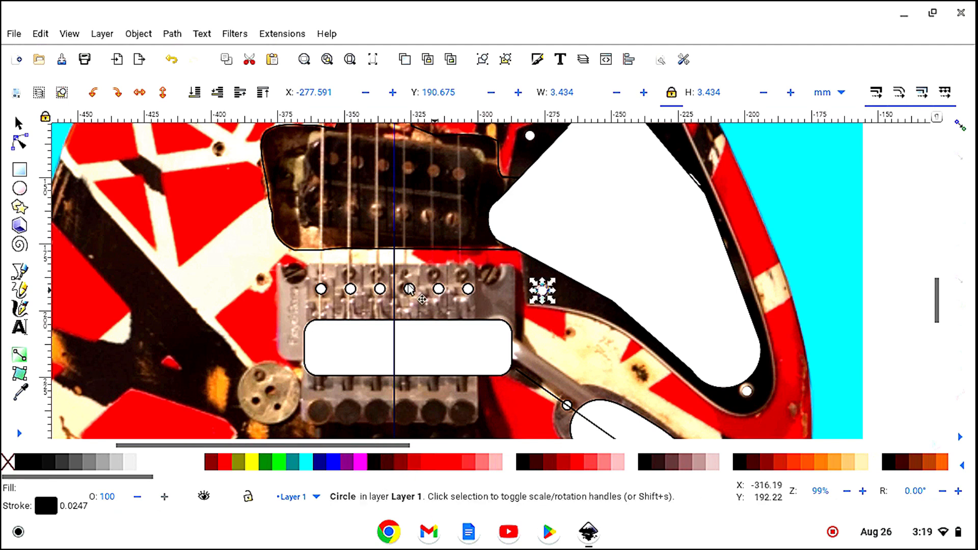
- Place circle copies on the hole left of the bridge pickup cavity and the hole beside the tremolo plate's upper left corner
scroll(316, 275, "up", 15)
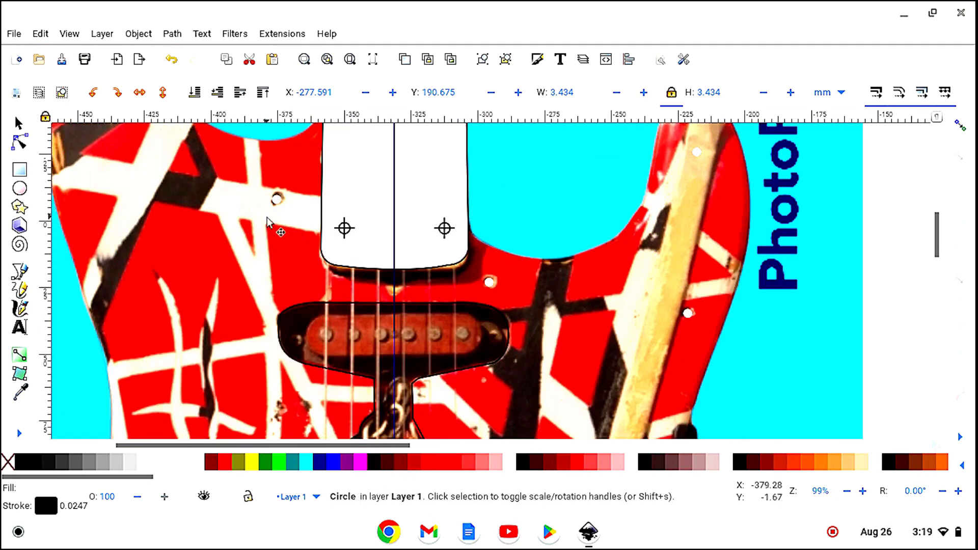
left_click_drag(252, 230, 221, 246)
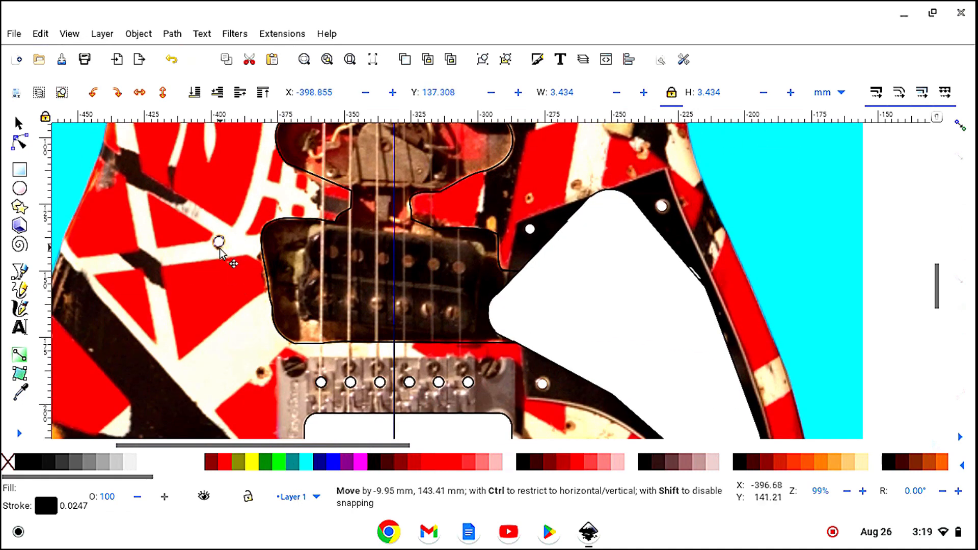
scroll(224, 244, "up", 10)
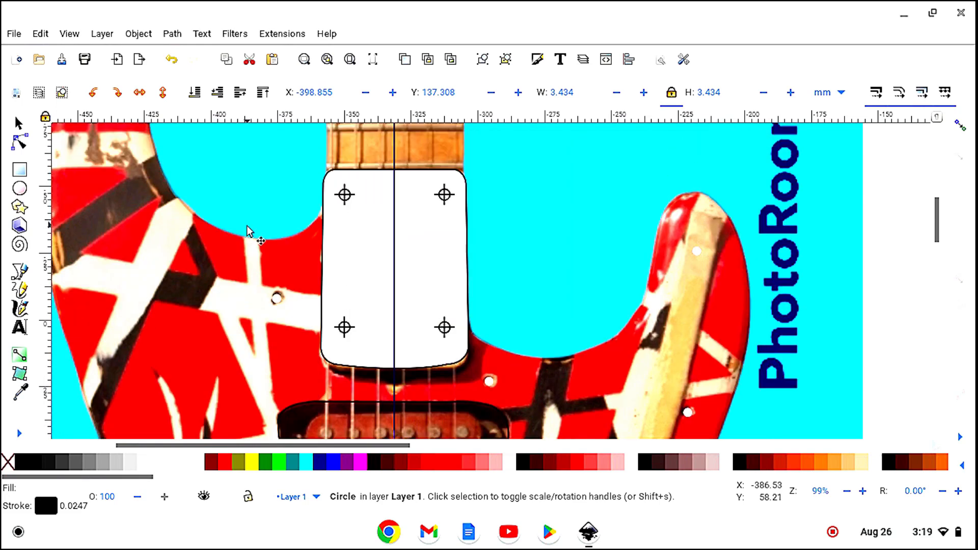
left_click_drag(246, 314, 264, 296)
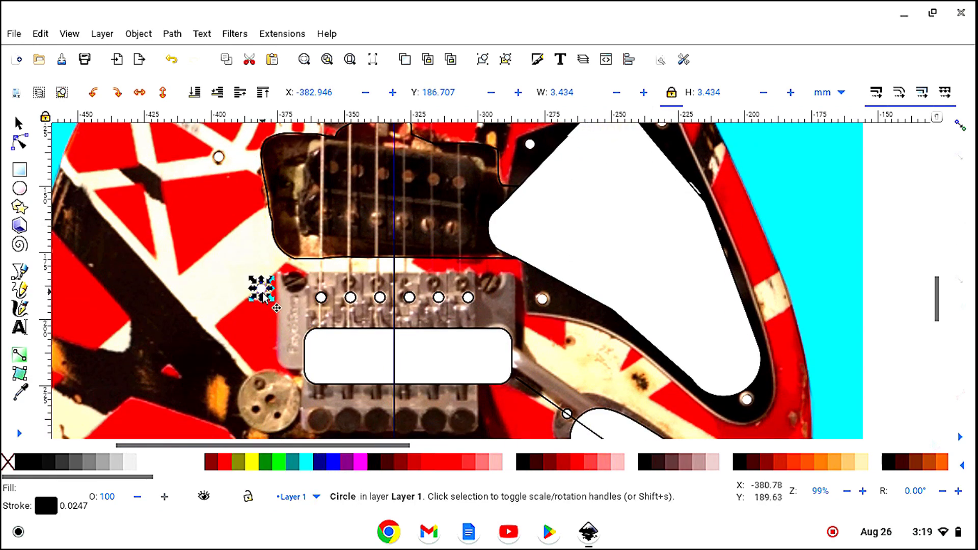
- Move the guitar photo out from under the cavity drawings onto the empty canvas to their left
left_click(19, 434)
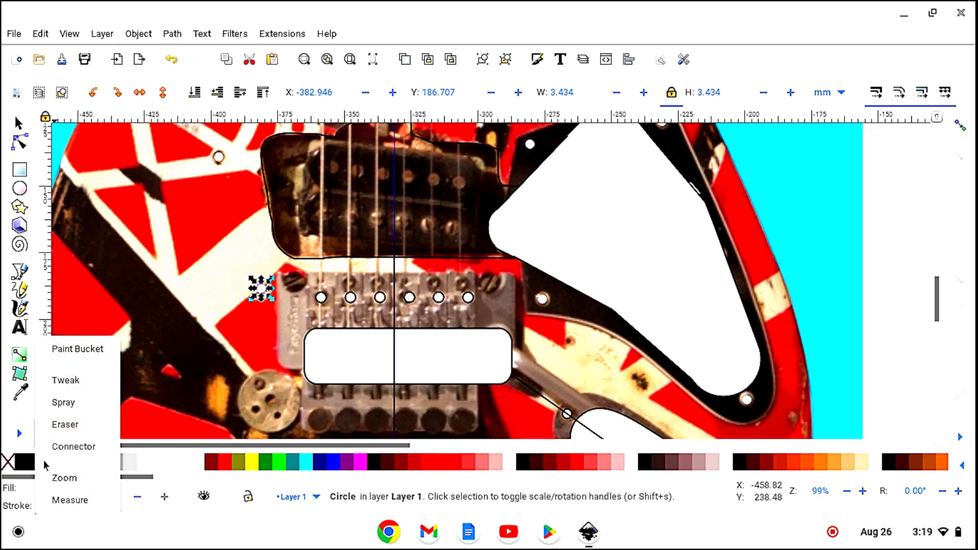
left_click(57, 477)
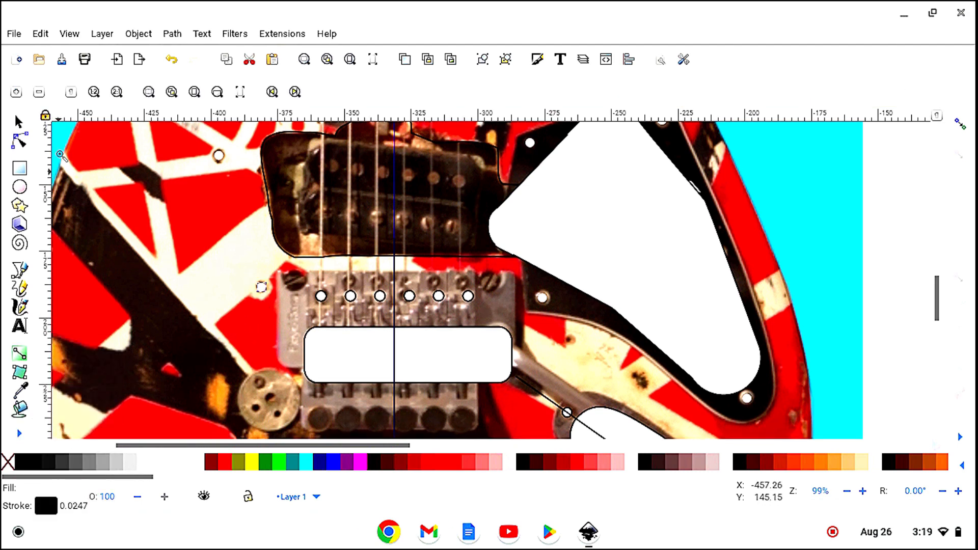
left_click(40, 93)
left_click(39, 93)
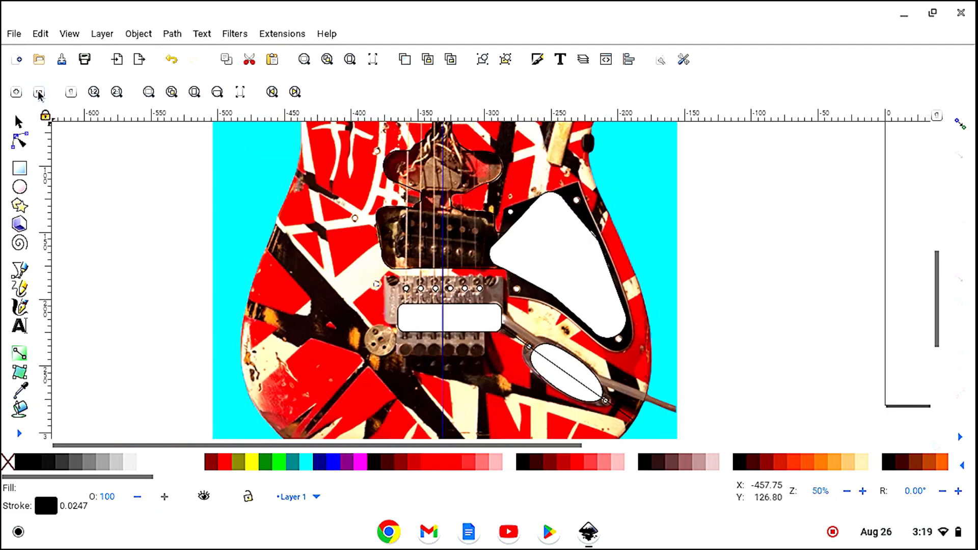
left_click(39, 93)
left_click(39, 93)
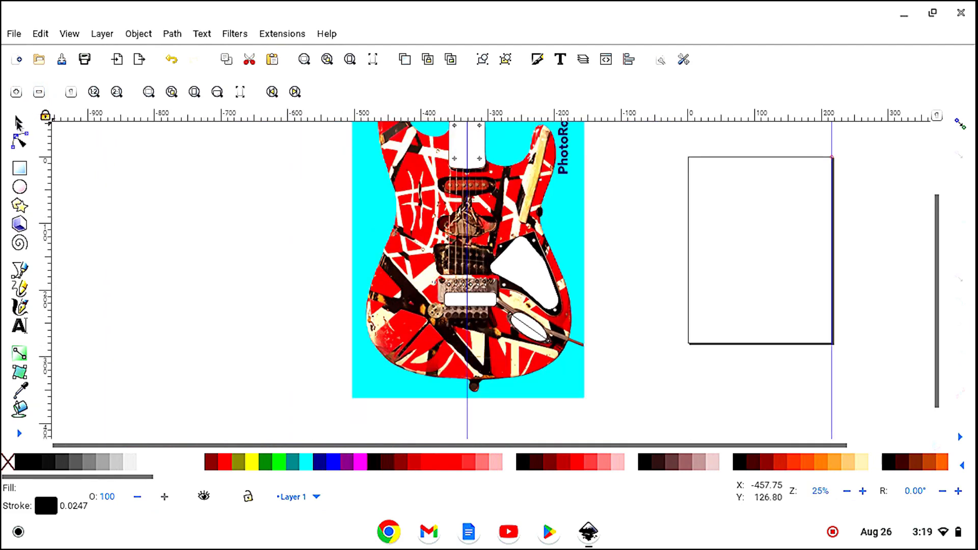
left_click(19, 123)
scroll(95, 225, "up", 3)
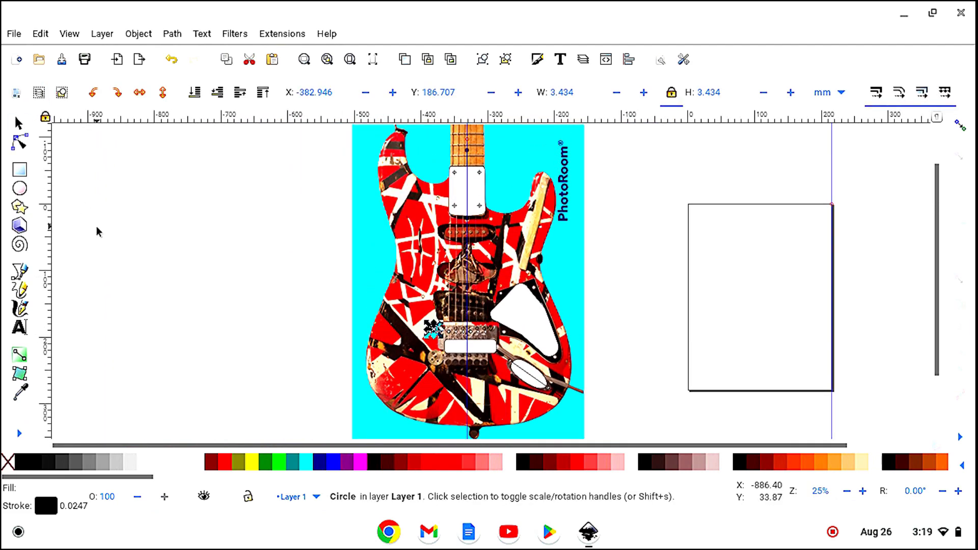
left_click(104, 226)
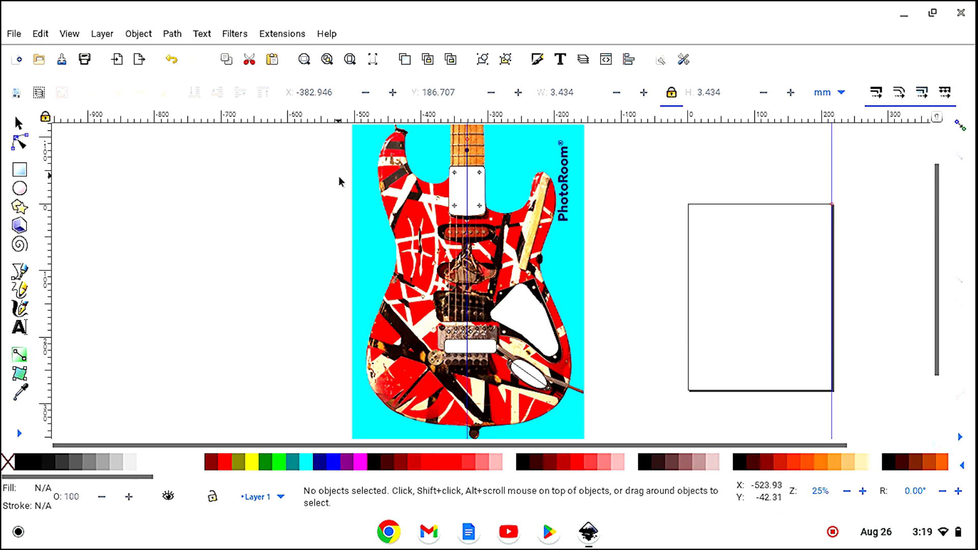
mouse_move(365, 140)
left_mouse_down()
mouse_move(274, 155)
mouse_move(66, 147)
left_mouse_up()
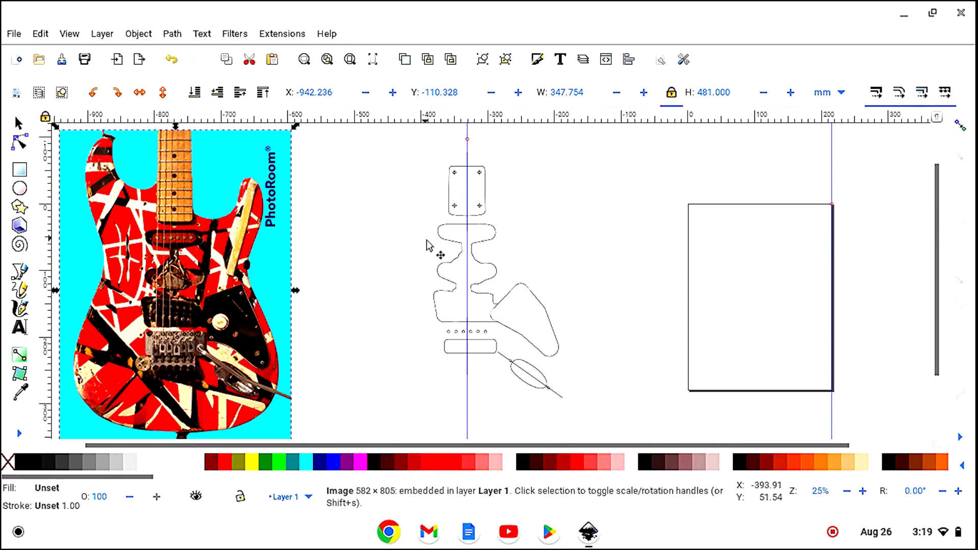
- Remove the opacity filter from the guitar body outline around the cavities
left_click(549, 243)
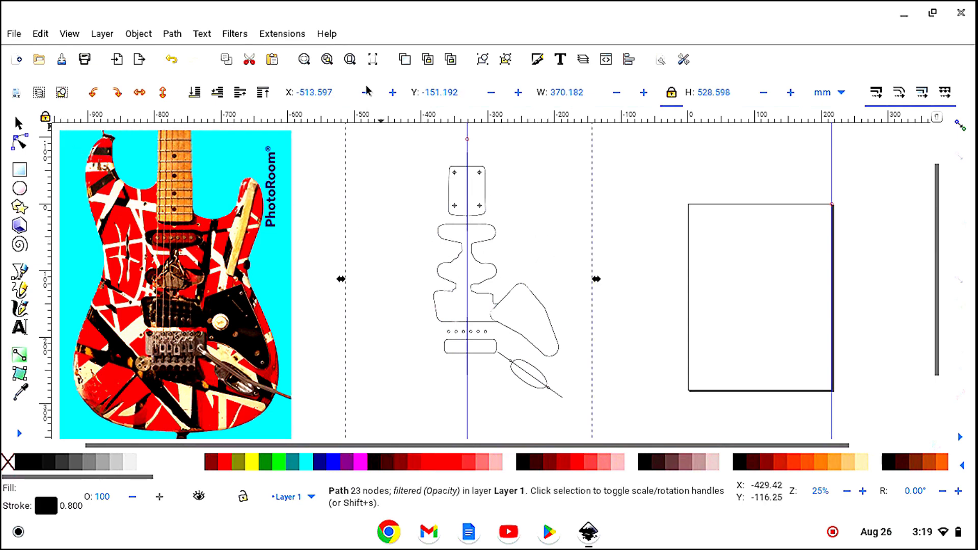
left_click(235, 34)
left_click(280, 485)
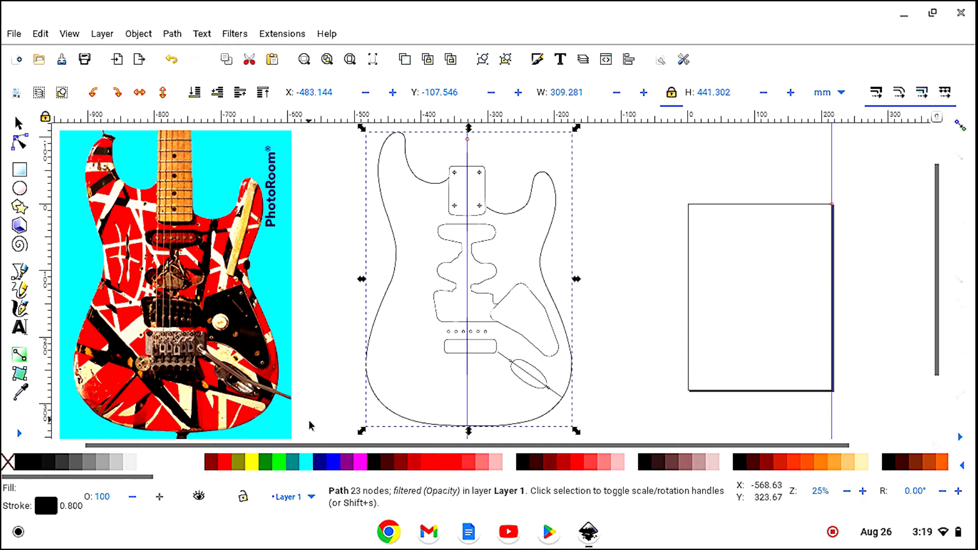
- Enable snapping and draw a straight vertical centre line along the guide, from the guide origin above the neck pocket to below the body
left_click(19, 433)
left_click(61, 476)
left_click(40, 93)
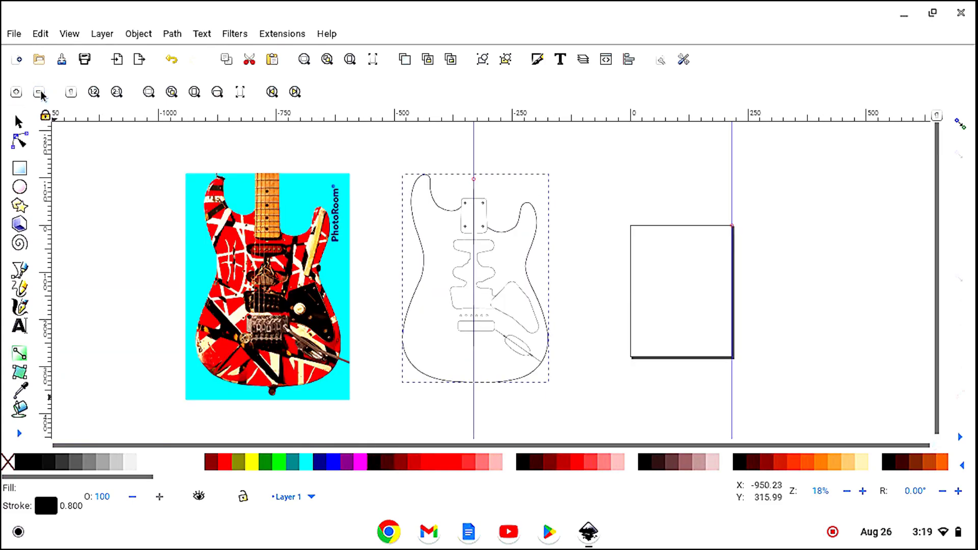
key("s")
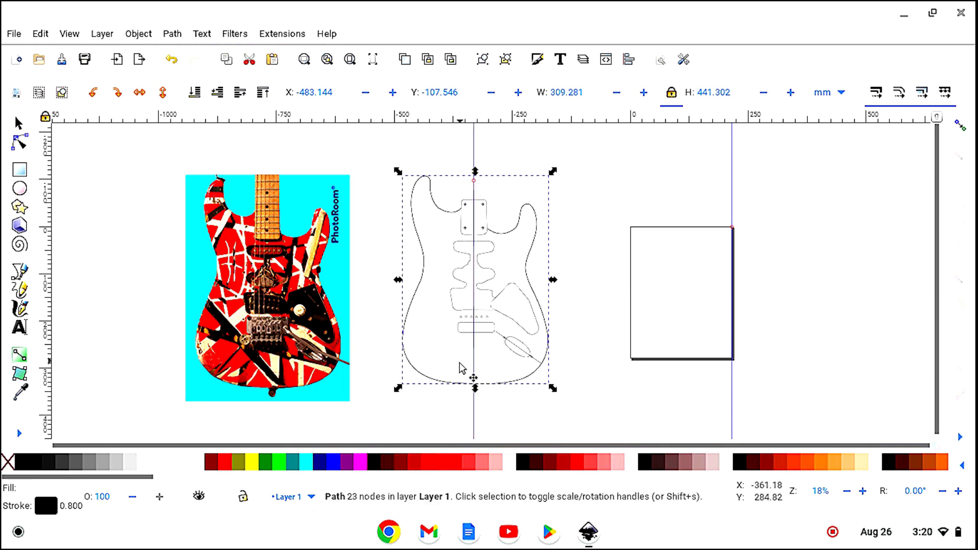
left_click(962, 127)
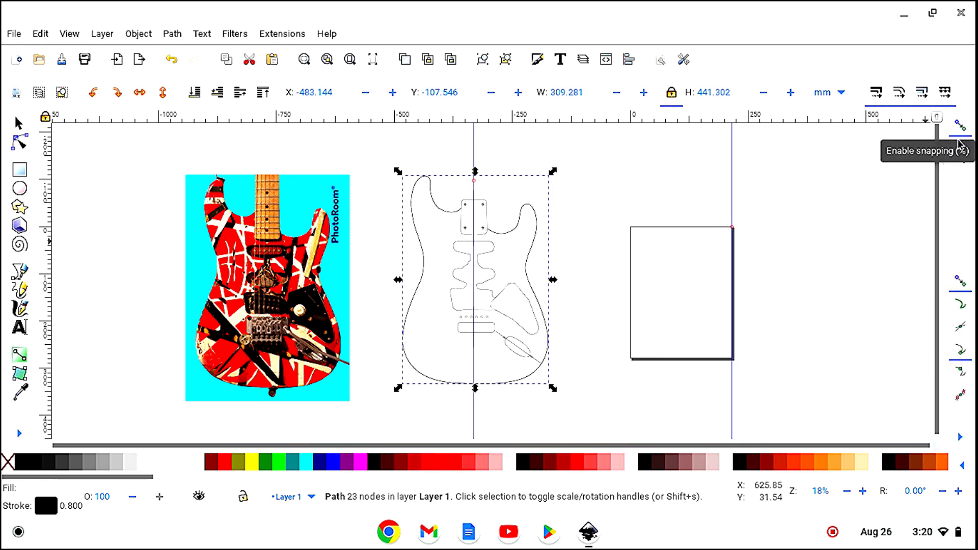
left_click(20, 272)
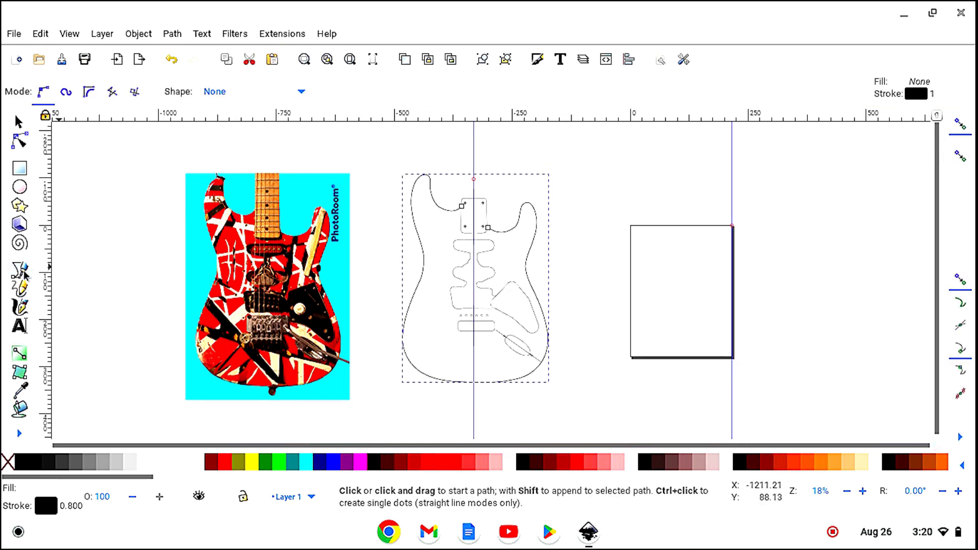
left_click(473, 178)
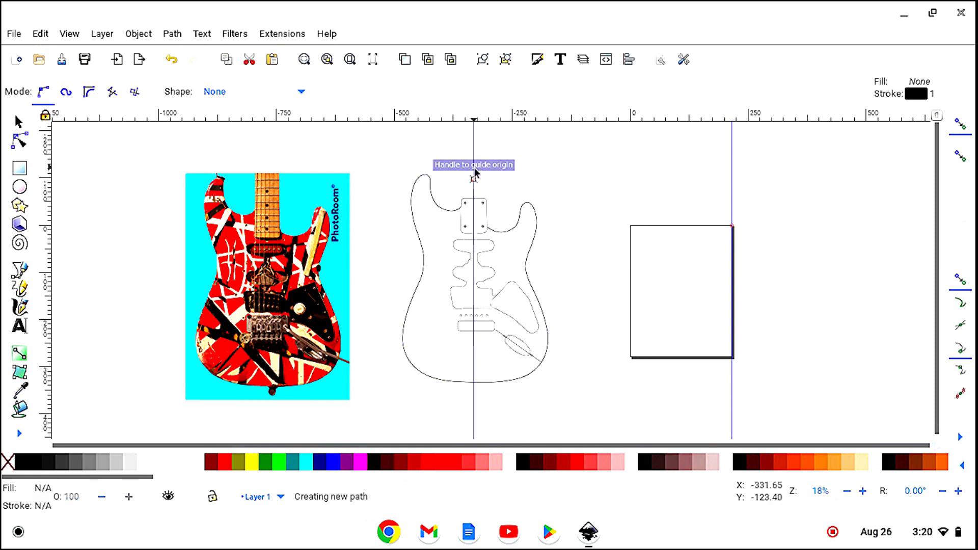
double_click(474, 406)
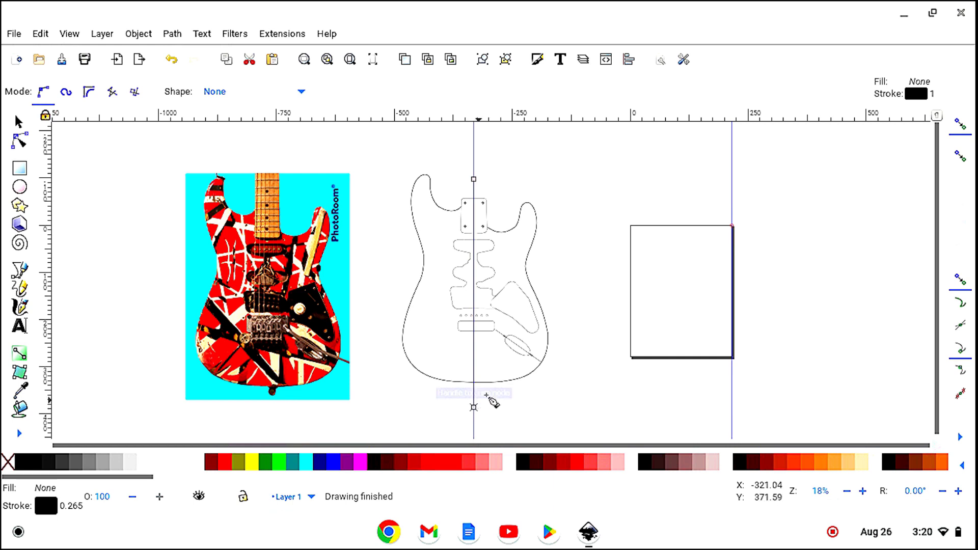
- Delete all guides from the drawing, keeping the drawn centre line
left_click(18, 123)
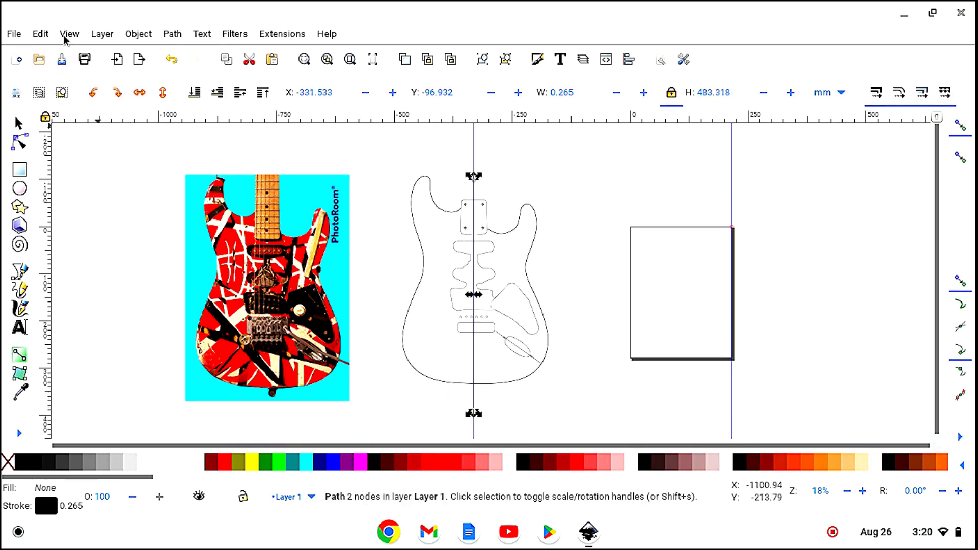
left_click(40, 35)
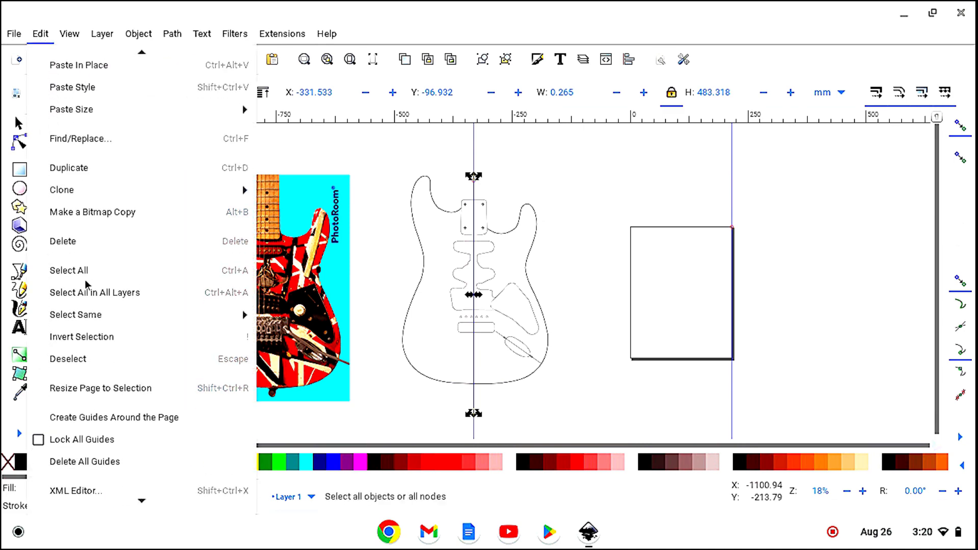
left_click(129, 466)
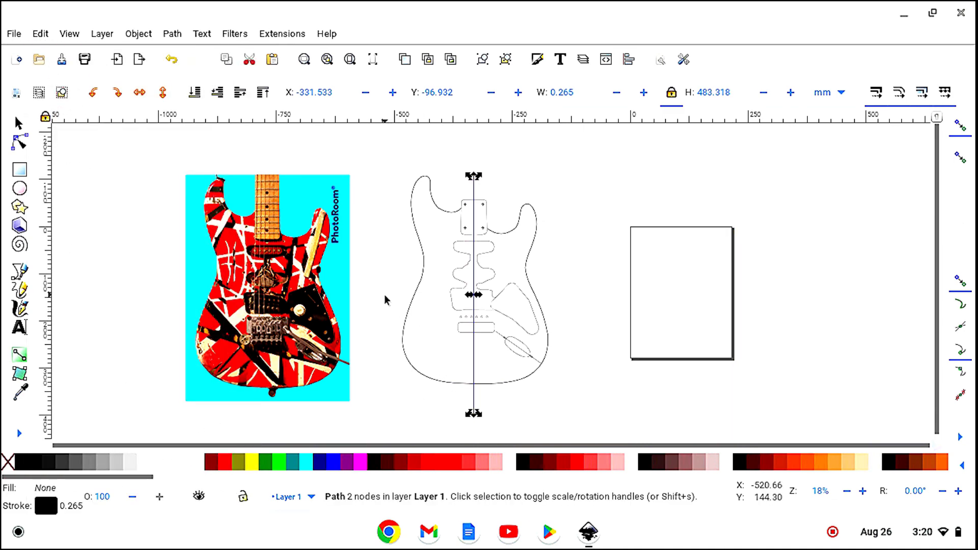
- Group the body outline, cavities, screw-hole circles and centre line into one object
left_click(390, 160)
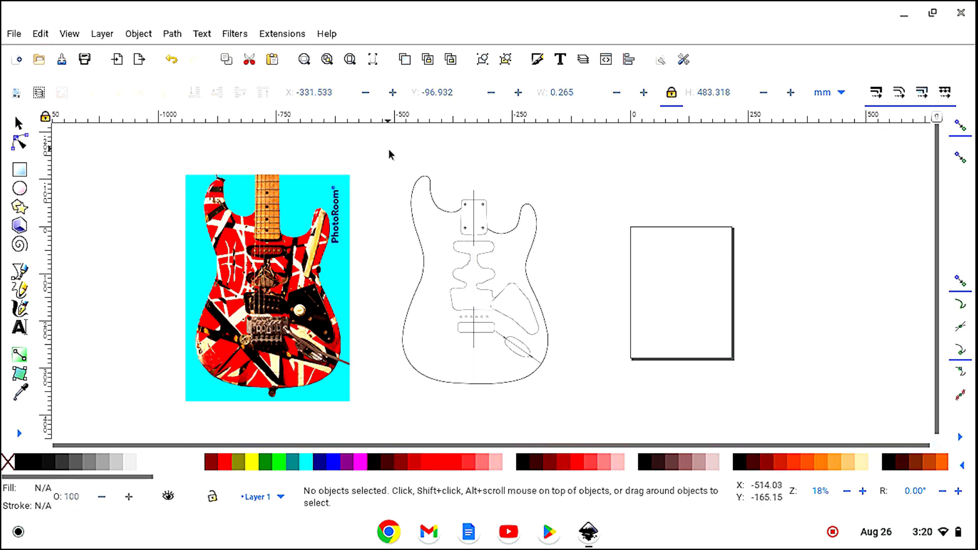
left_click_drag(387, 151, 567, 422)
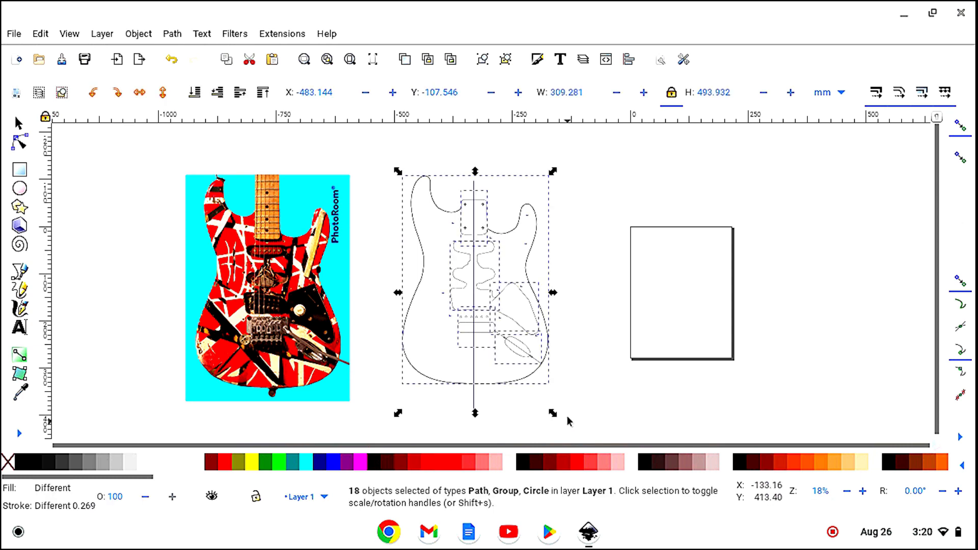
left_click(483, 60)
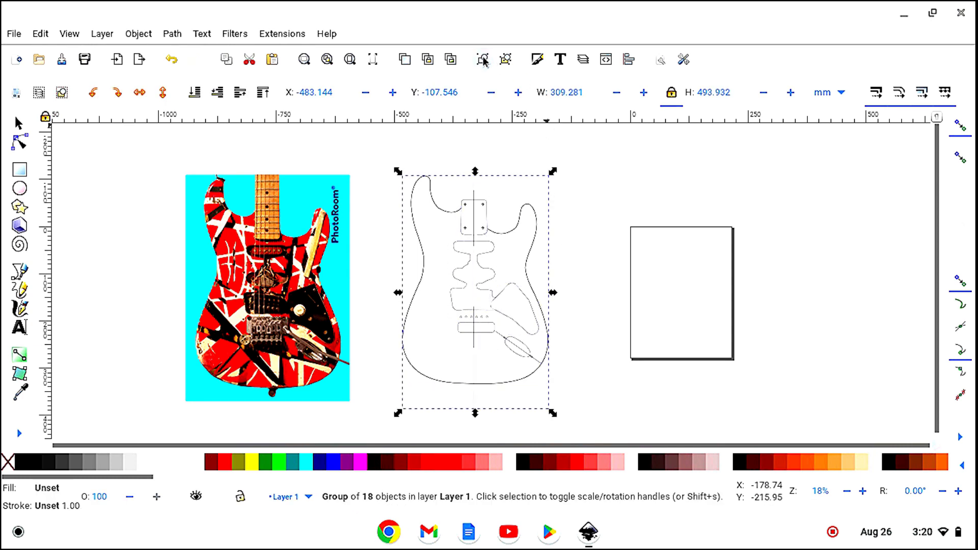
- Set the stroke width of the grouped guitar template to 0.5 mm
left_click(537, 60)
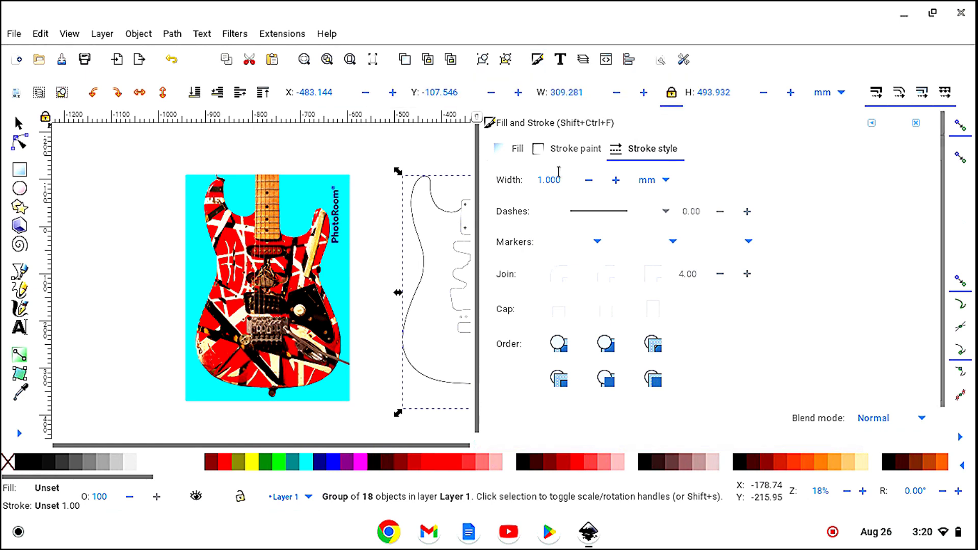
type("0.5")
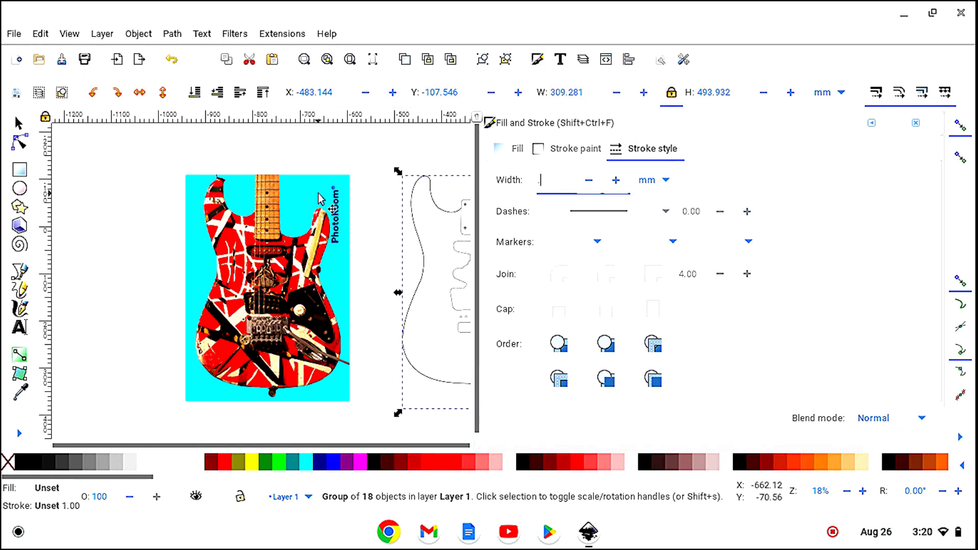
key("Return")
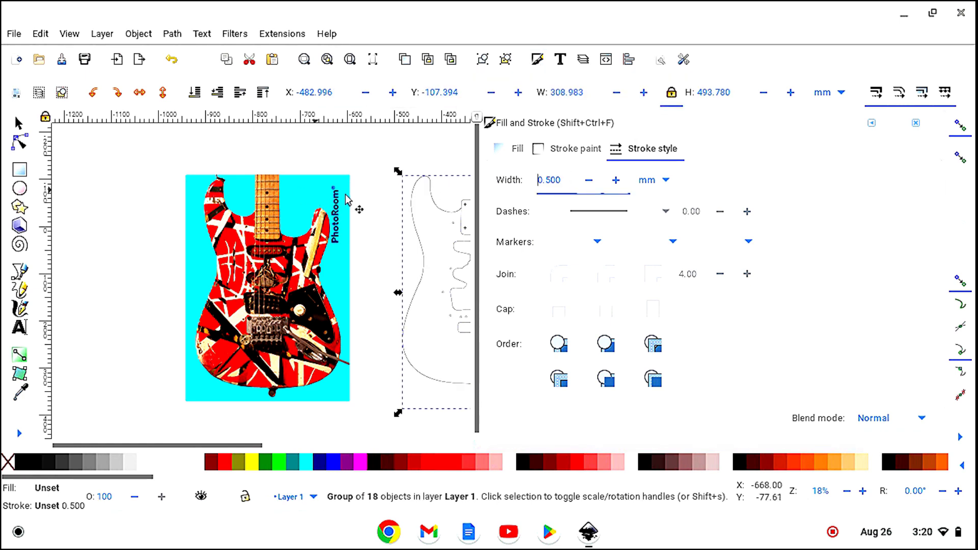
left_click(915, 123)
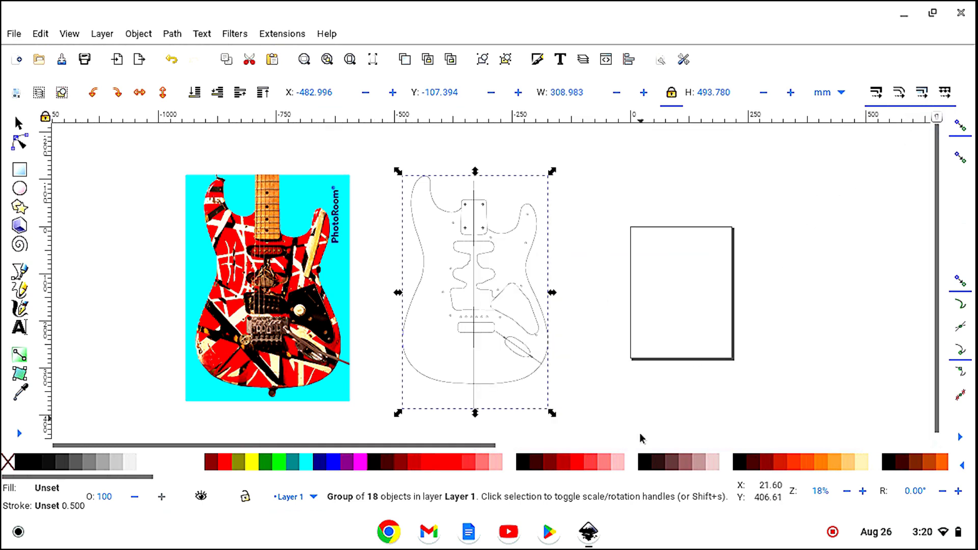
left_click(653, 421)
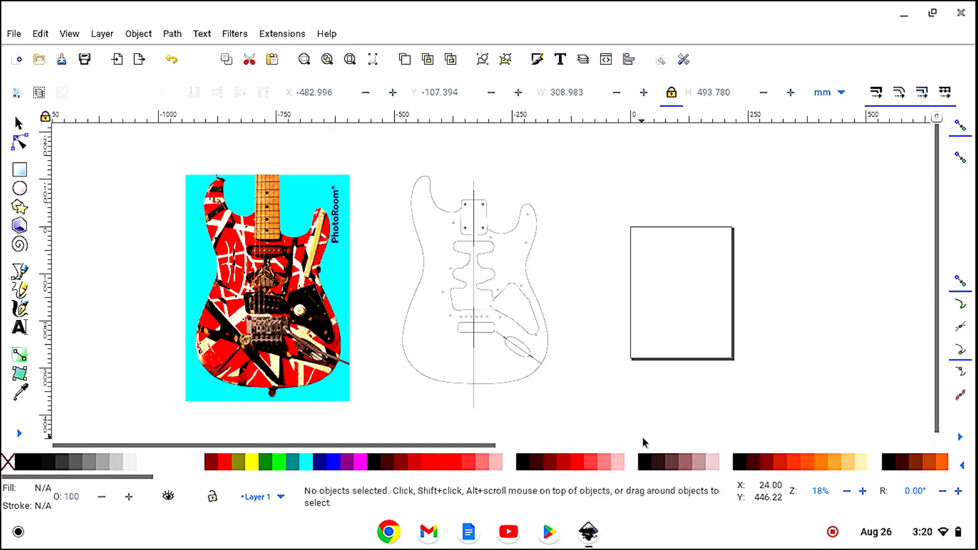
- Move the grouped template over the page so it is roughly centred, and delete the guitar photo
left_click_drag(480, 335, 691, 317)
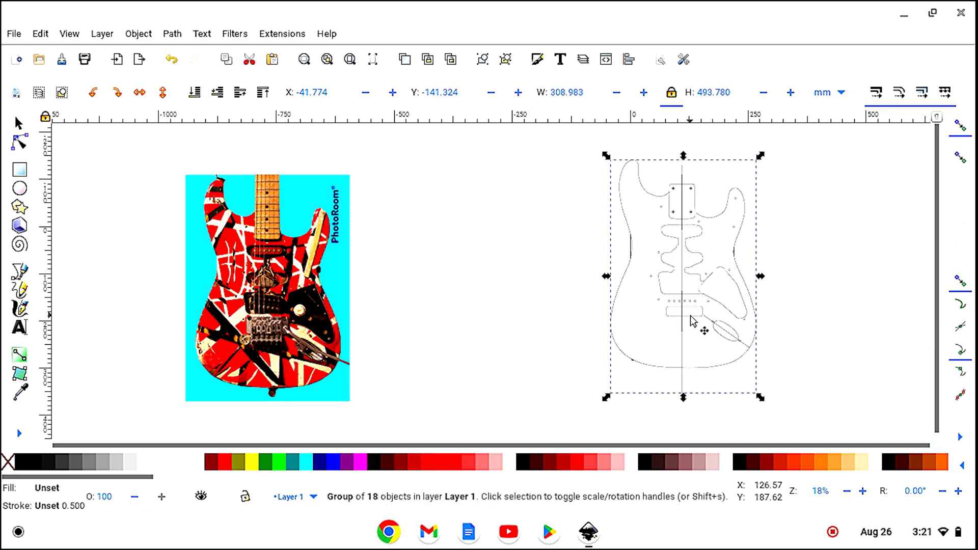
left_click(281, 270)
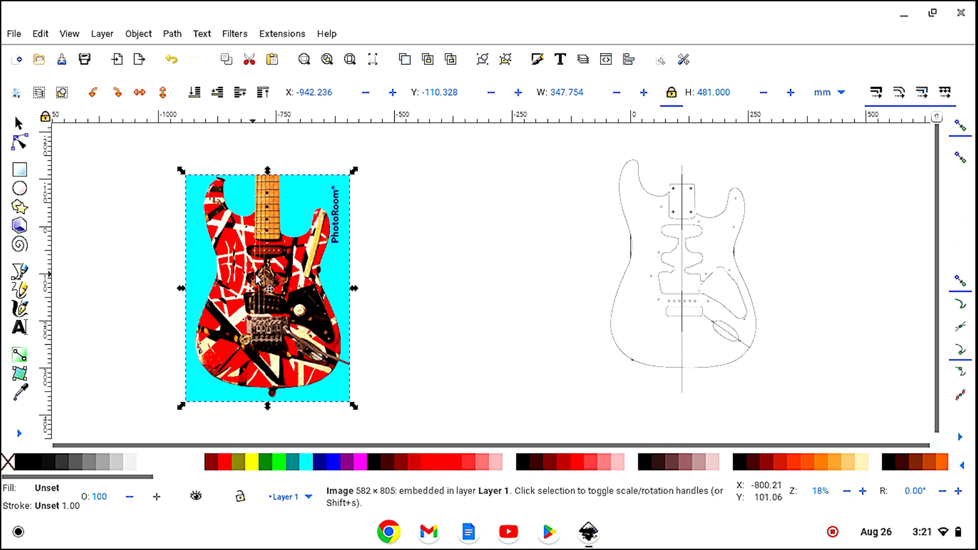
key("Delete")
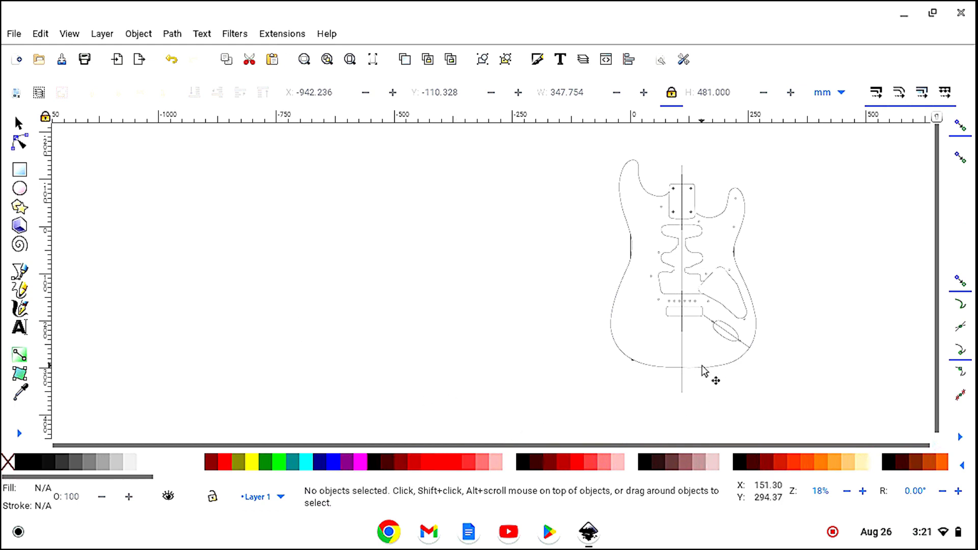
mouse_move(702, 365)
left_mouse_down()
mouse_move(691, 363)
mouse_move(701, 374)
left_mouse_up()
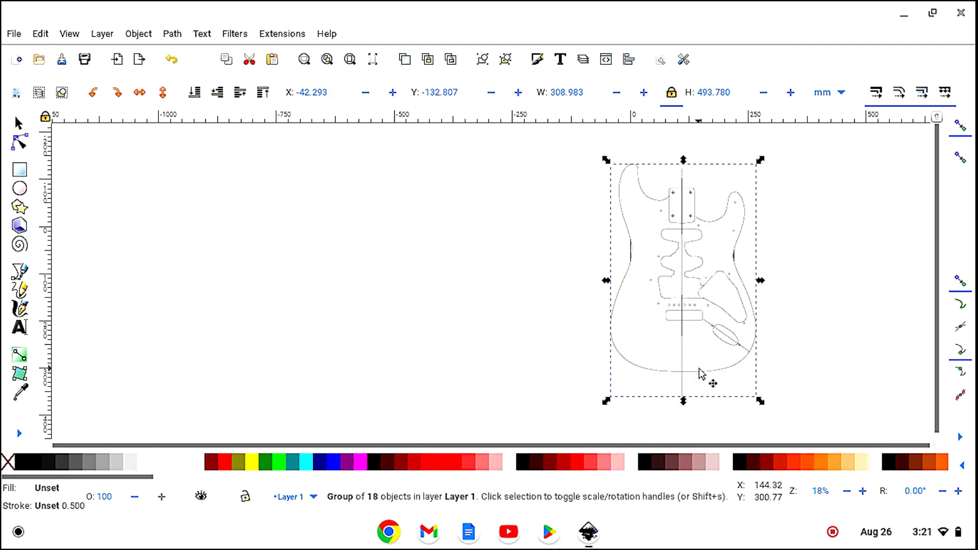
left_click(693, 436)
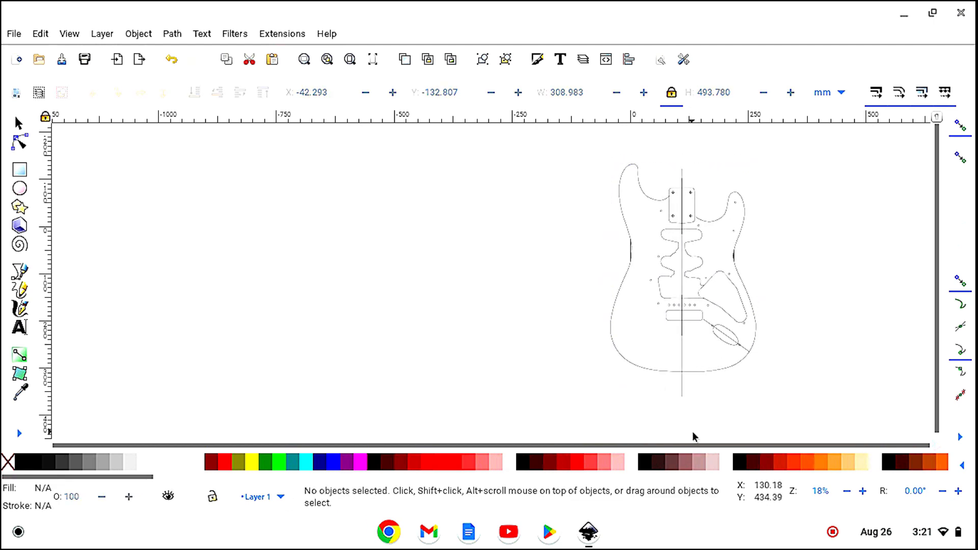